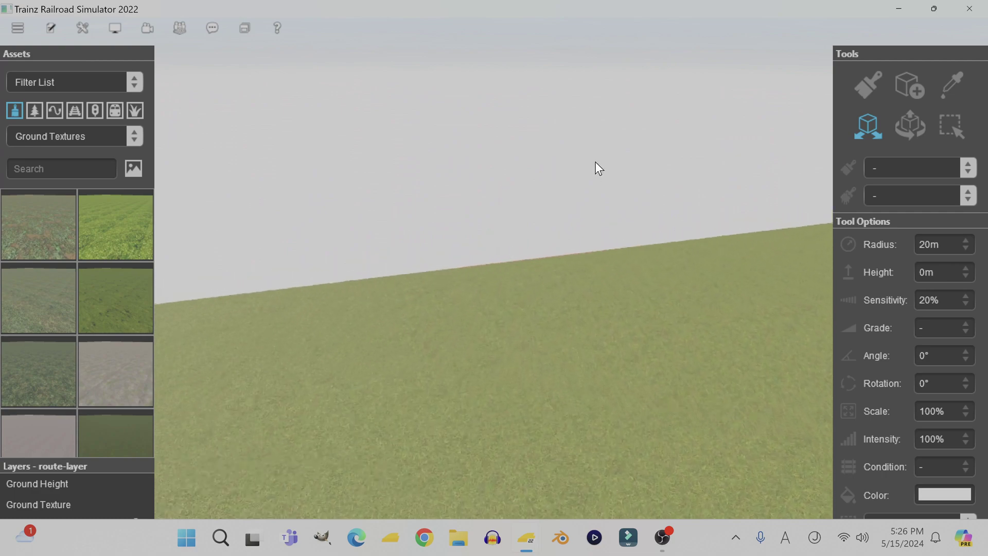
Step: Dig a pit at the terrain's edge with the Set Height ground brush, using a 20 m radius and a height of -60 m
key(Left)
key(Left)
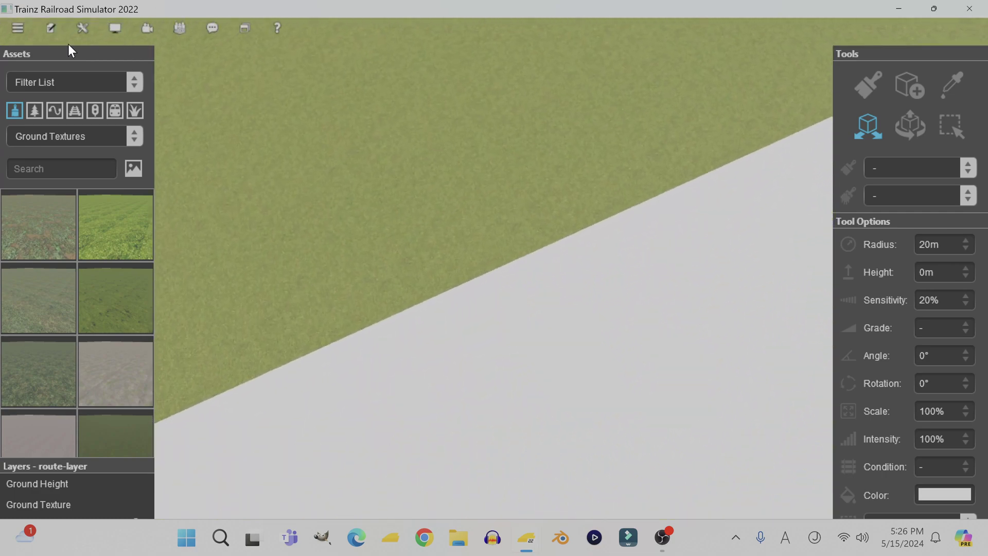
scroll(432, 235, up, 5)
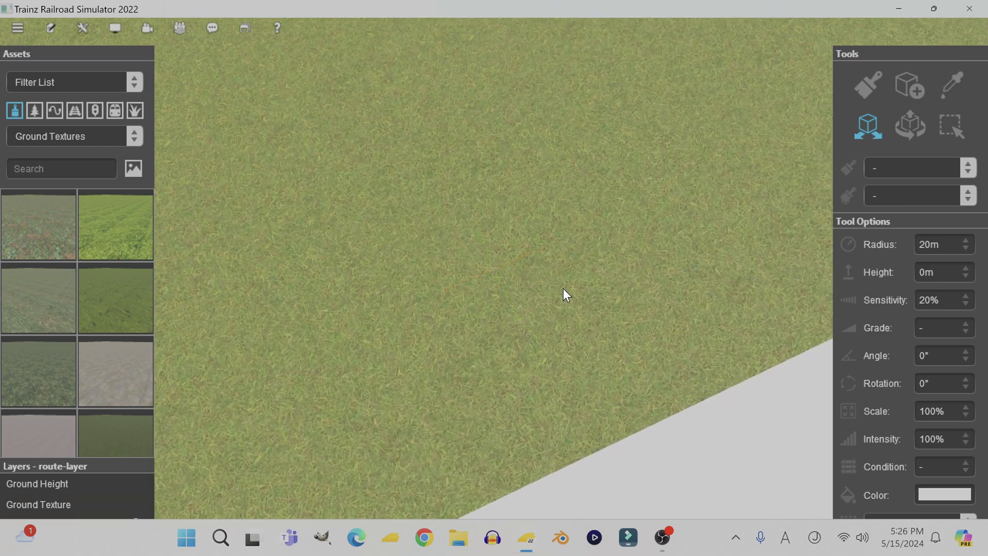
scroll(598, 231, down, 5)
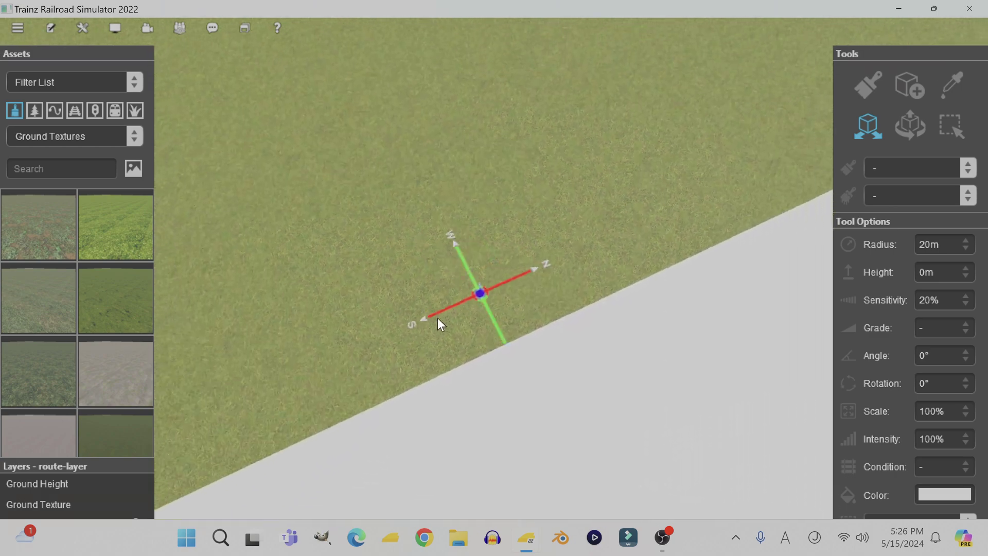
right_drag(417, 273, 455, 285)
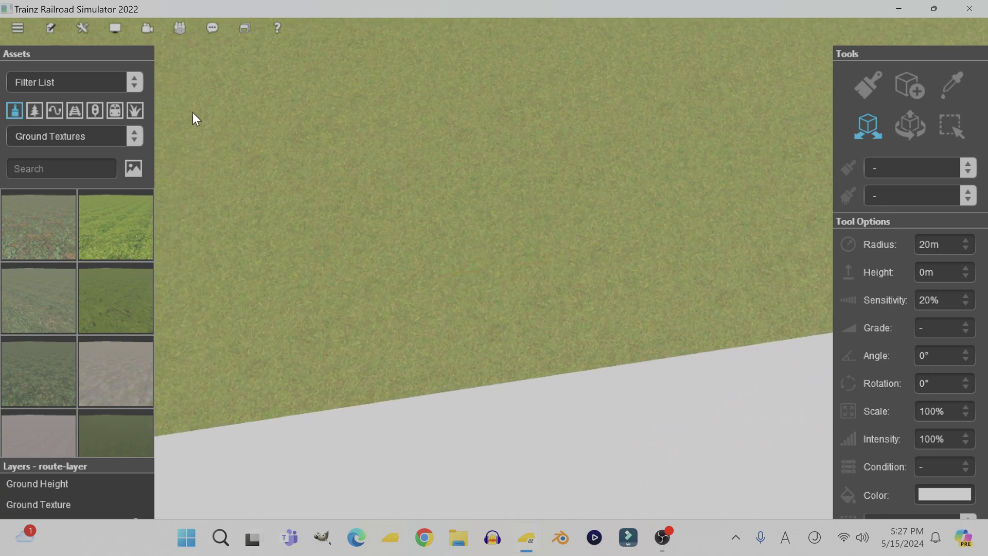
click(870, 87)
click(916, 200)
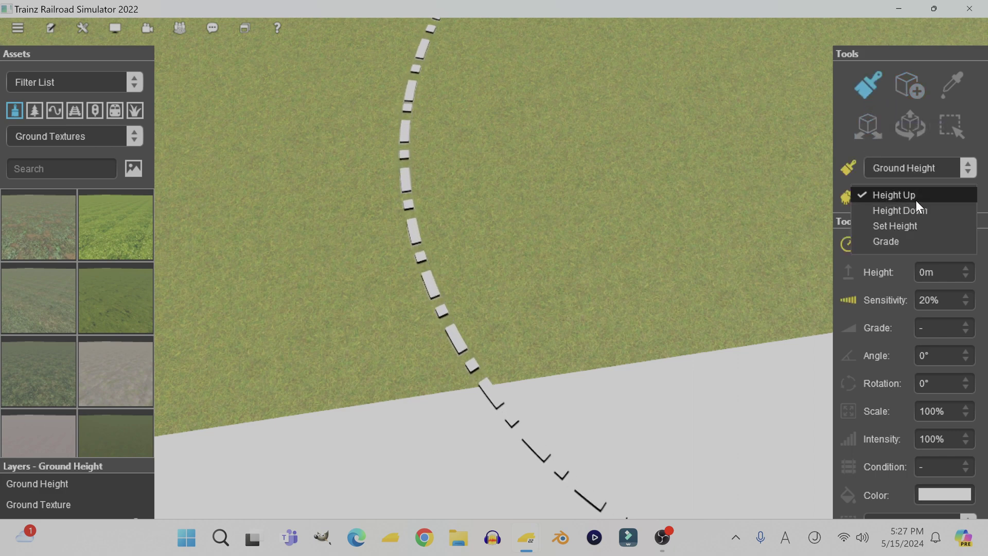
click(911, 226)
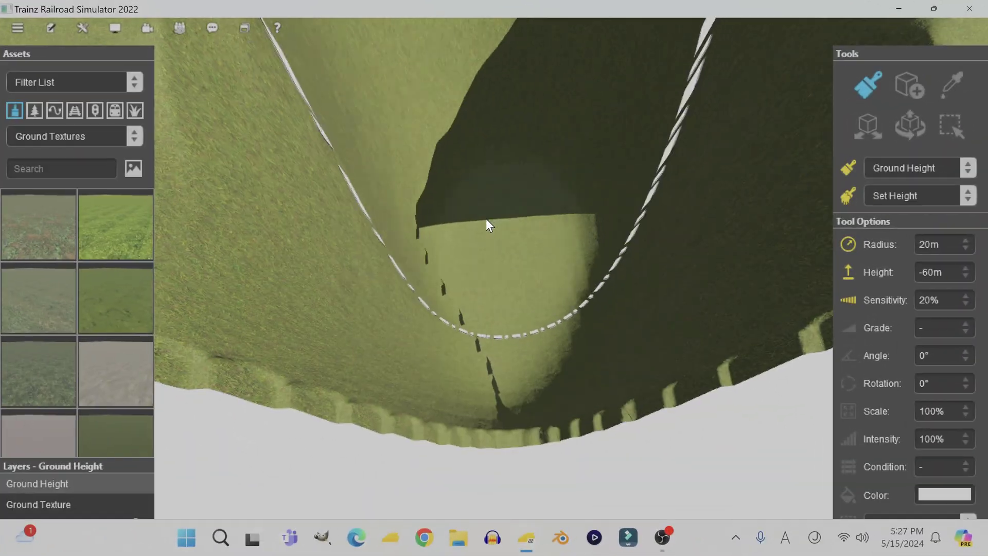
Step: Set the brush height to -30 m and carve a flat-floored trench inward from the terrain's edge through the pit
right_click(505, 355)
scroll(496, 260, up, 3)
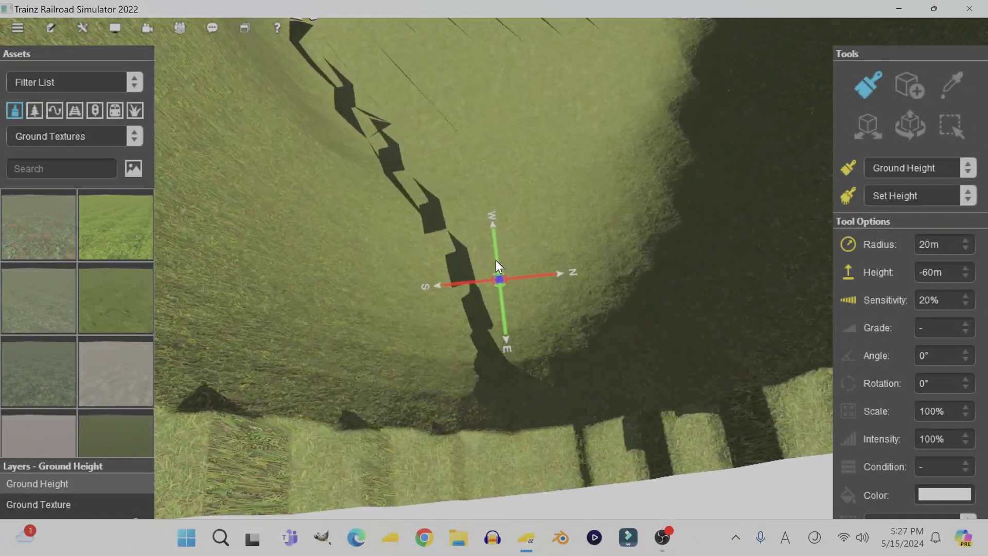
scroll(495, 262, down, 5)
right_drag(492, 278, 489, 235)
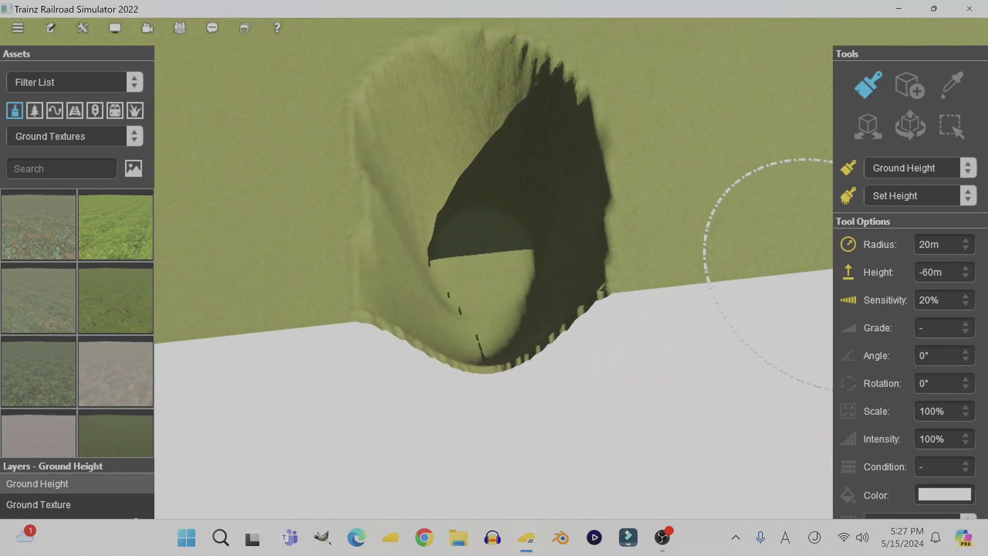
drag(948, 272, 867, 275)
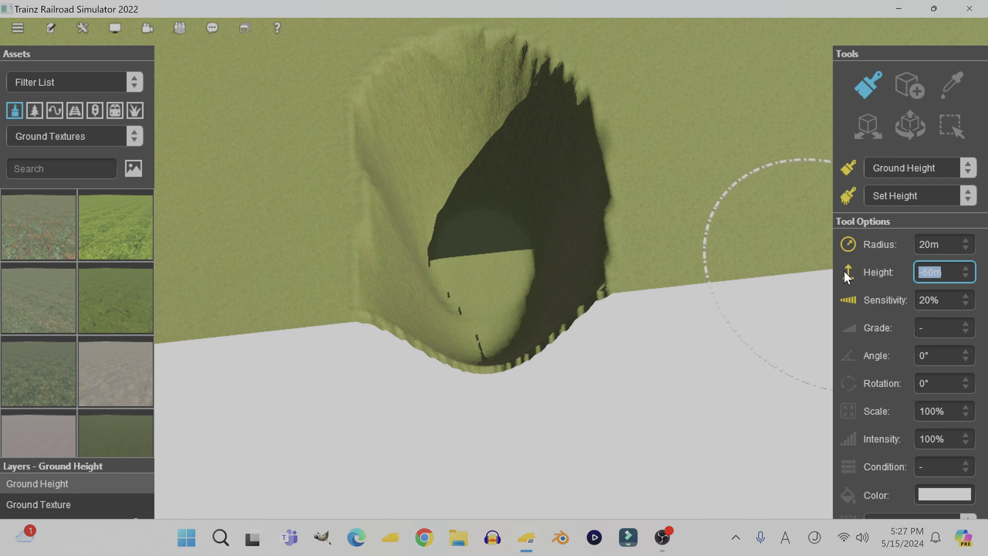
text(-30)
key(Return)
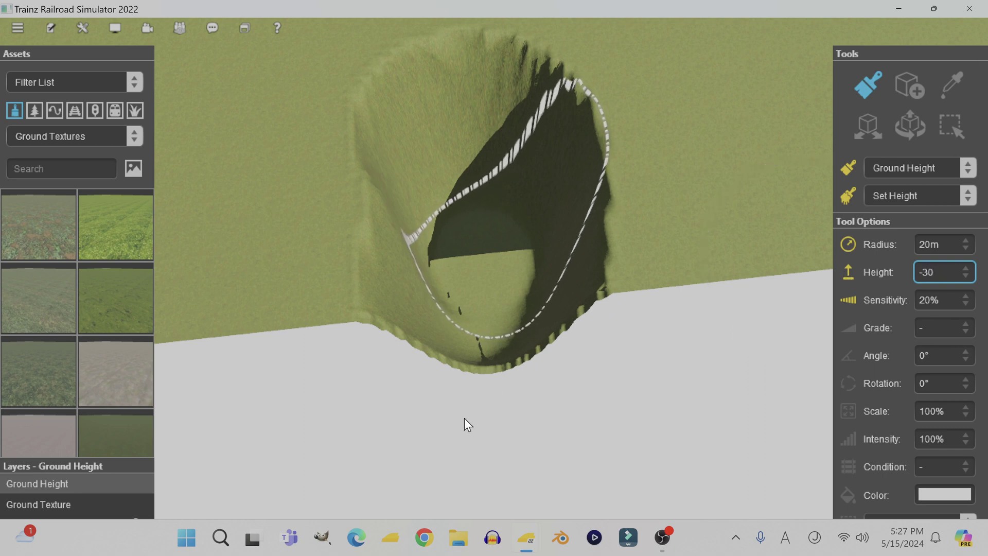
right_drag(513, 316, 530, 314)
mouse_move(534, 317)
mouse_down()
mouse_move(542, 323)
mouse_move(548, 284)
mouse_move(534, 206)
mouse_move(558, 166)
mouse_move(532, 138)
mouse_move(530, 154)
mouse_up()
scroll(498, 248, up, 5)
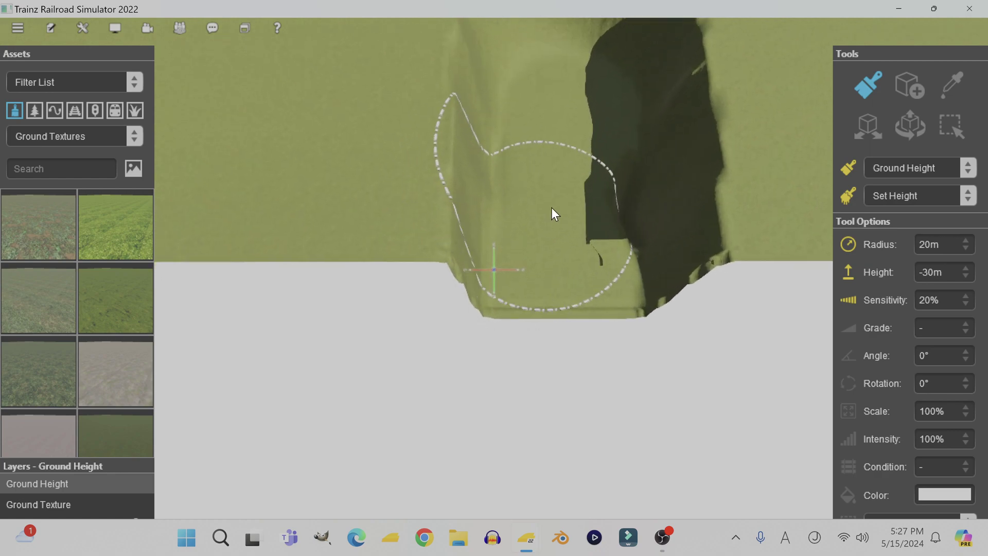
Step: Examine the trench's floor and side walls from above and from a low angle
right_drag(576, 180, 495, 191)
mouse_move(438, 171)
right_down()
mouse_move(437, 259)
mouse_move(543, 347)
mouse_move(573, 286)
mouse_move(461, 257)
right_up()
key(Down)
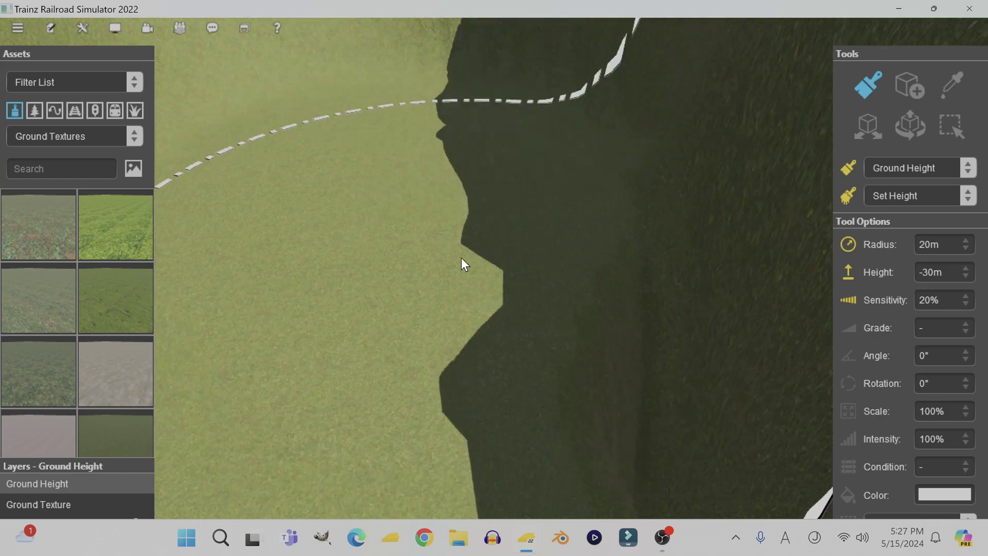
key(Up)
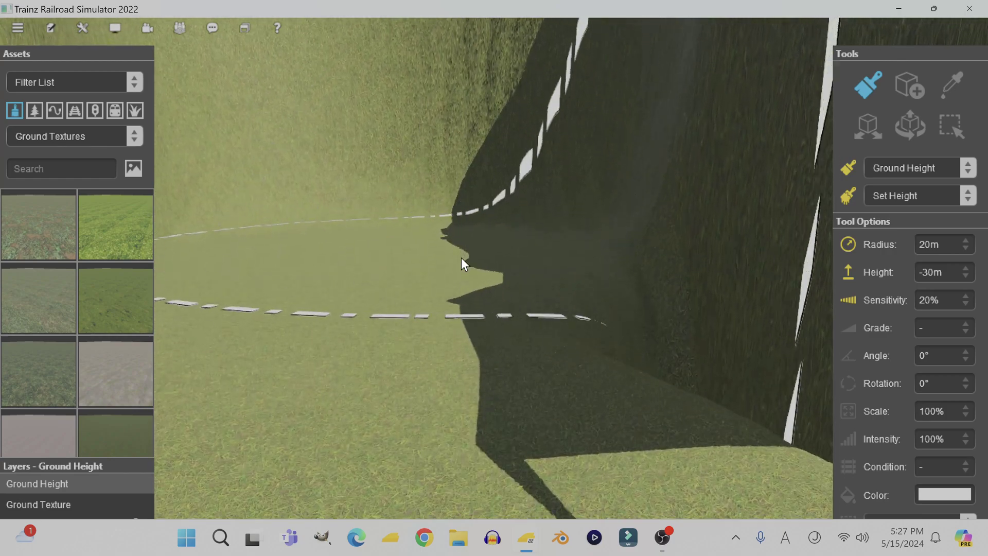
key(Down)
key(Up)
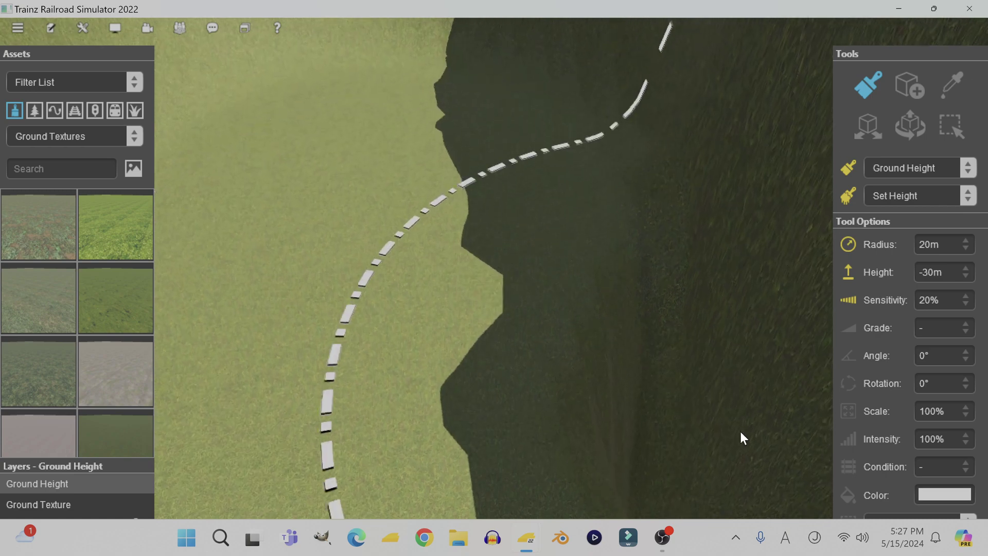
key(Down)
scroll(488, 340, down, 5)
right_click(463, 342)
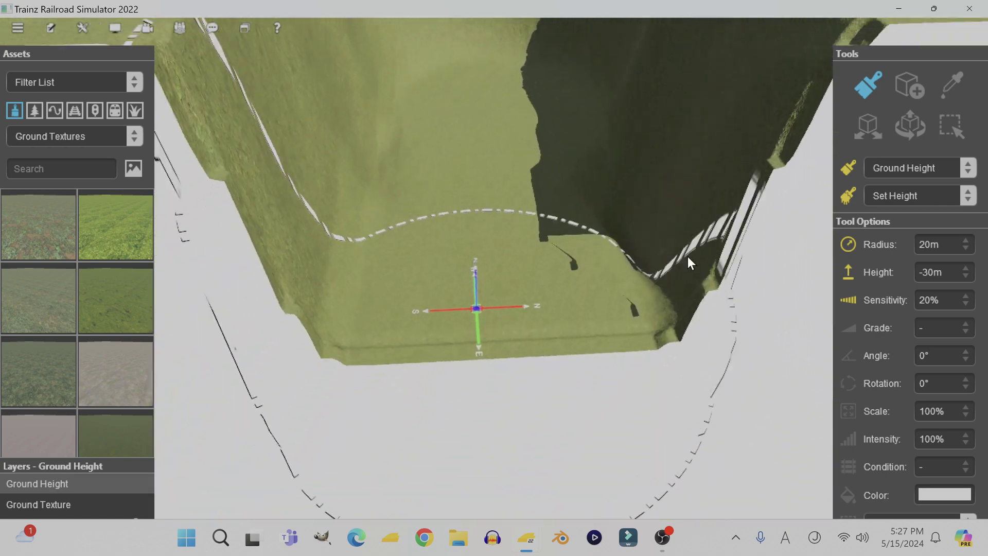
Step: Set the brush height to -20 m and re-level the trench floor along its length
drag(934, 272, 898, 274)
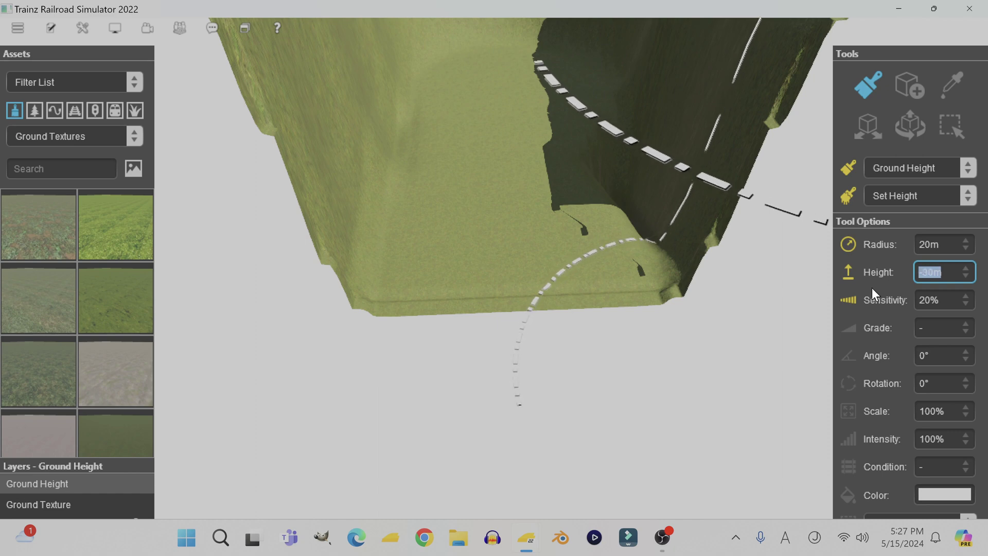
text(-20)
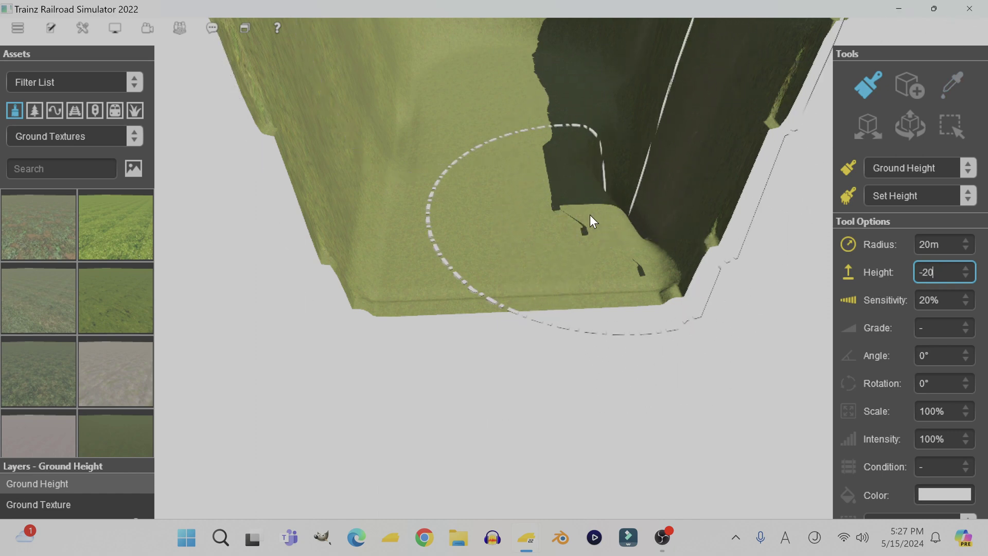
mouse_move(590, 214)
mouse_down()
mouse_move(508, 202)
mouse_move(479, 213)
mouse_move(541, 163)
mouse_move(525, 52)
mouse_move(464, 45)
mouse_move(397, 100)
mouse_move(326, 220)
mouse_move(334, 276)
mouse_move(356, 281)
mouse_move(407, 260)
mouse_up()
right_click(553, 162)
right_click(477, 211)
right_click(507, 156)
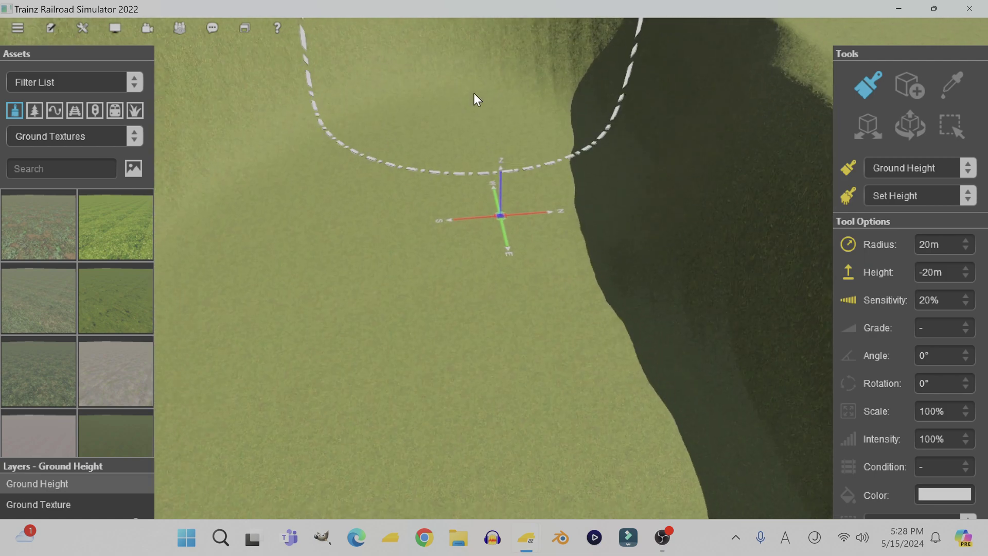
right_drag(496, 69, 499, 65)
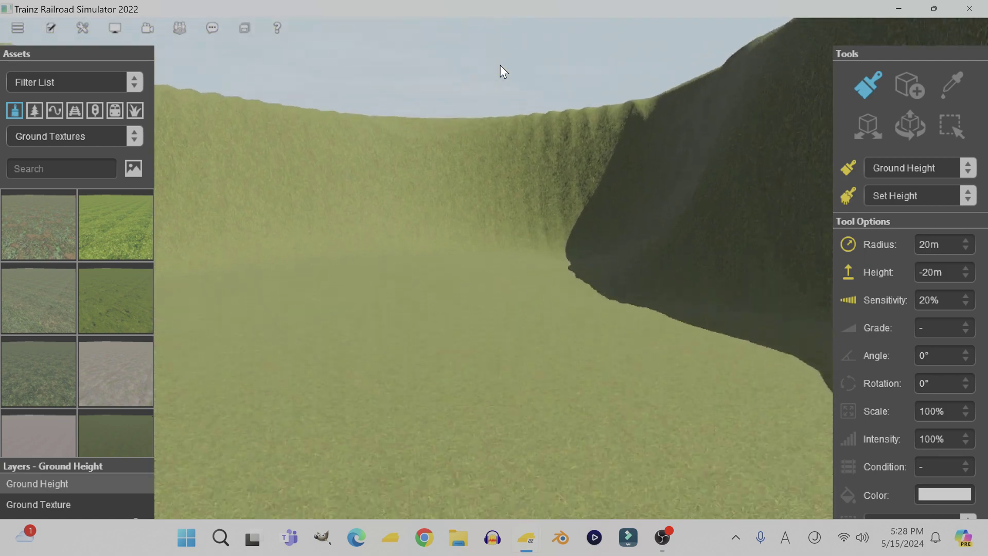
key(Up)
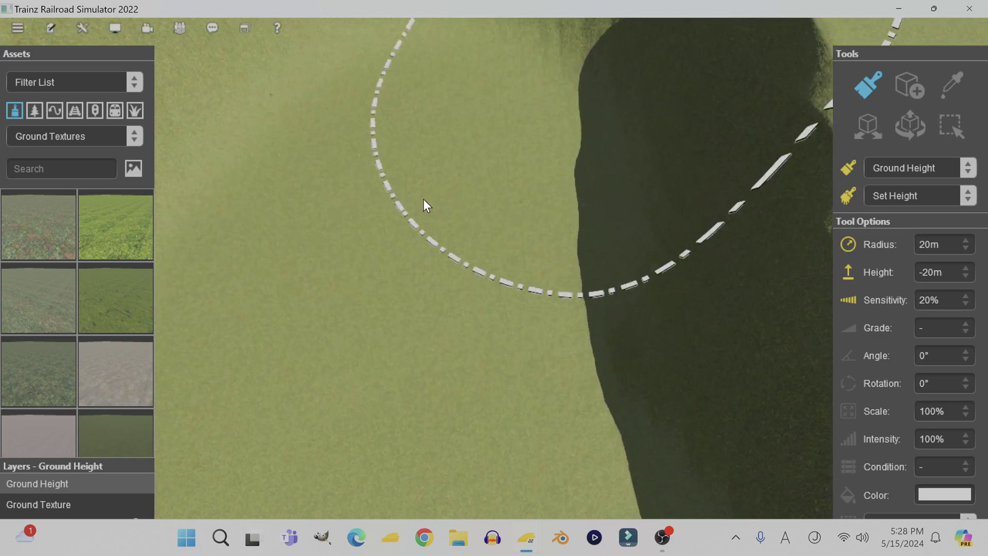
Step: Search the ground textures for "grid" and paint the Grid (PBR) texture over one end of the trench
right_click(348, 439)
click(62, 169)
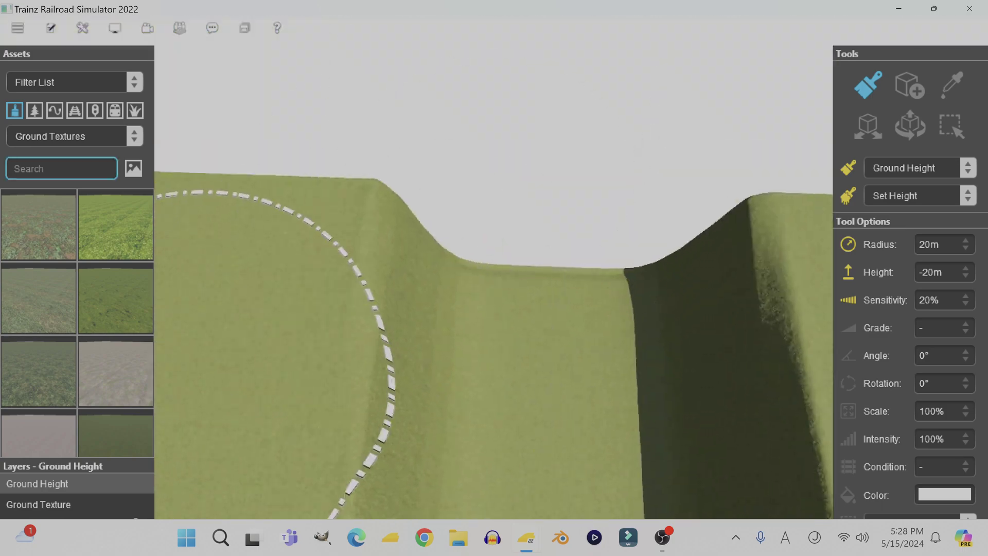
text(grid)
click(39, 224)
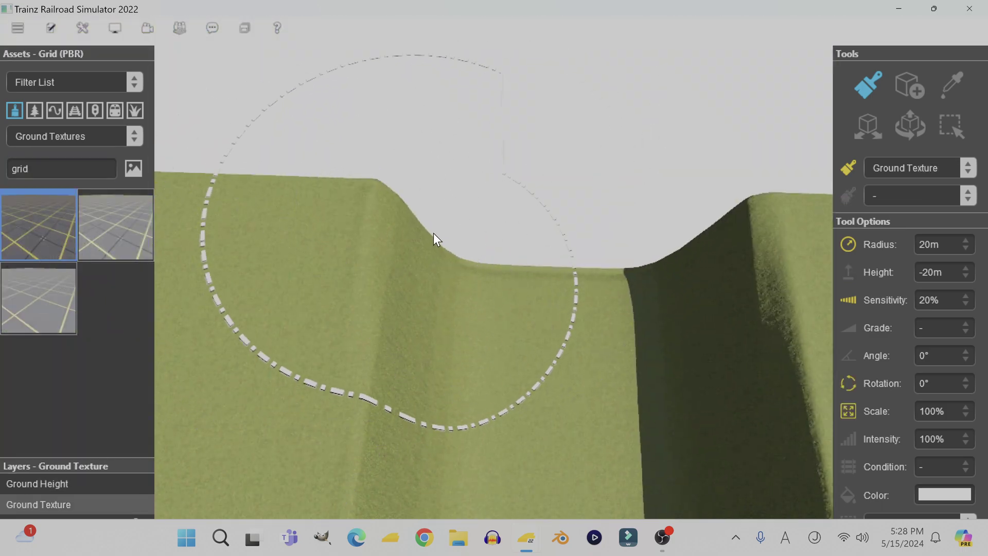
mouse_move(433, 233)
mouse_down()
mouse_move(546, 238)
mouse_move(576, 265)
mouse_move(460, 323)
mouse_move(504, 349)
mouse_move(595, 249)
mouse_move(470, 195)
mouse_move(412, 373)
mouse_move(449, 282)
mouse_up()
Step: Continue painting the Grid (PBR) texture along the trench floor toward the opposite terrain edge
key(Left)
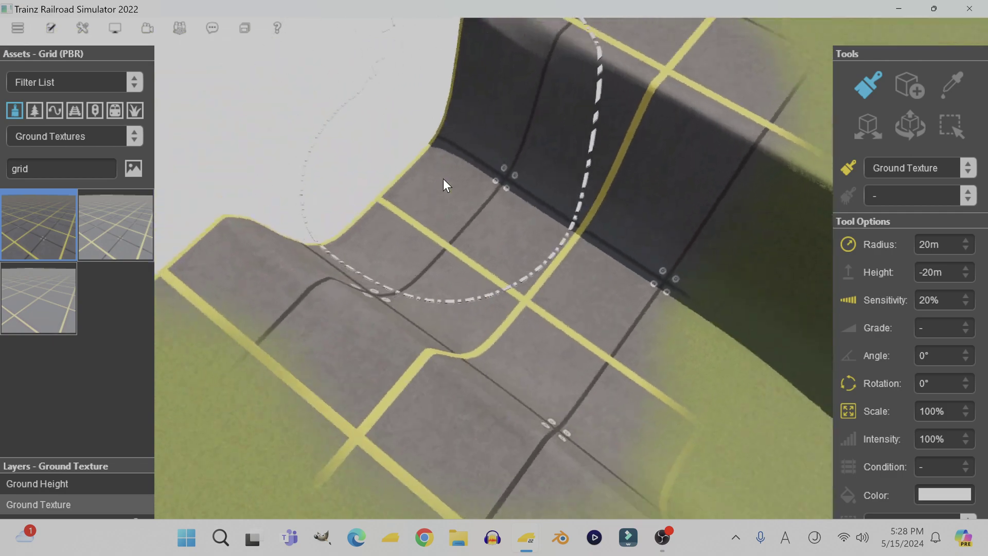
key(Down)
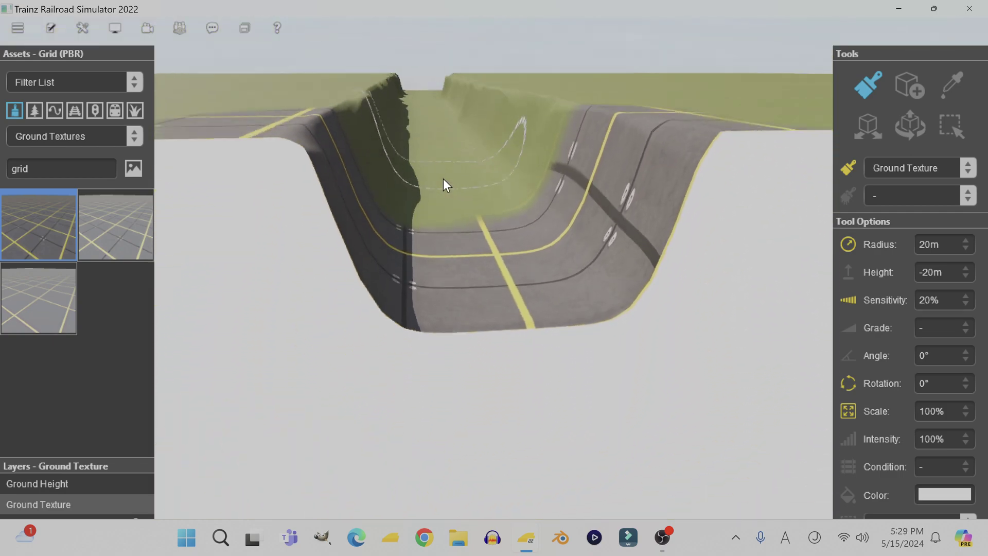
key(Up)
scroll(515, 236, down, 5)
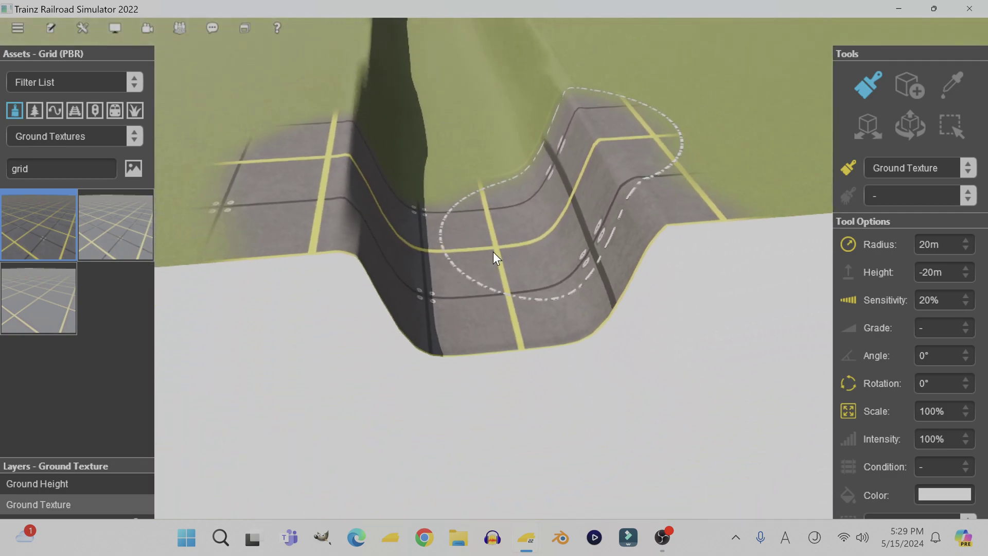
key(w)
mouse_move(479, 223)
mouse_down()
mouse_move(498, 190)
mouse_move(481, 228)
mouse_move(497, 201)
mouse_up()
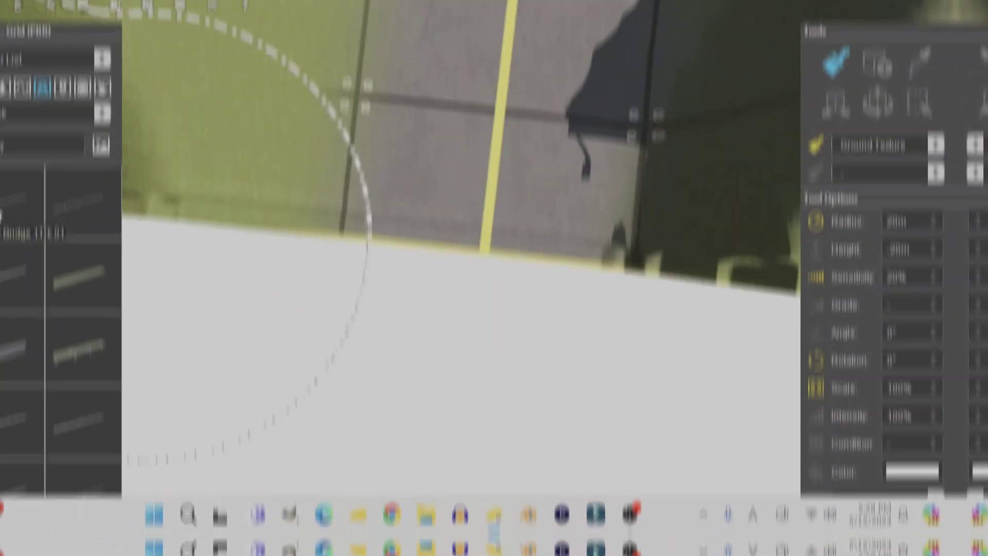
Step: Lay a short piece of Trmwy Bridge 1Trk 01 track along the trench's yellow grid line, and delete it
click(30, 238)
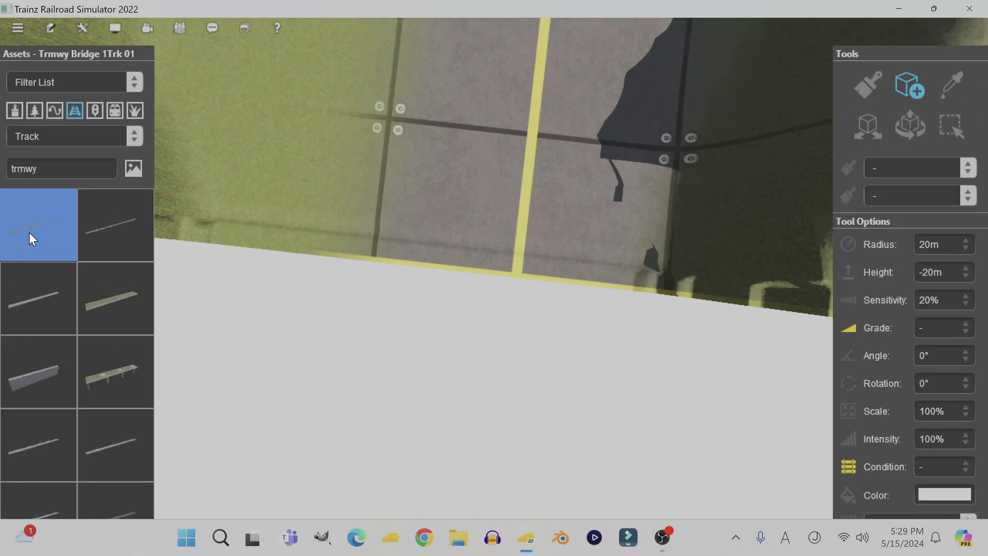
drag(524, 194, 541, 93)
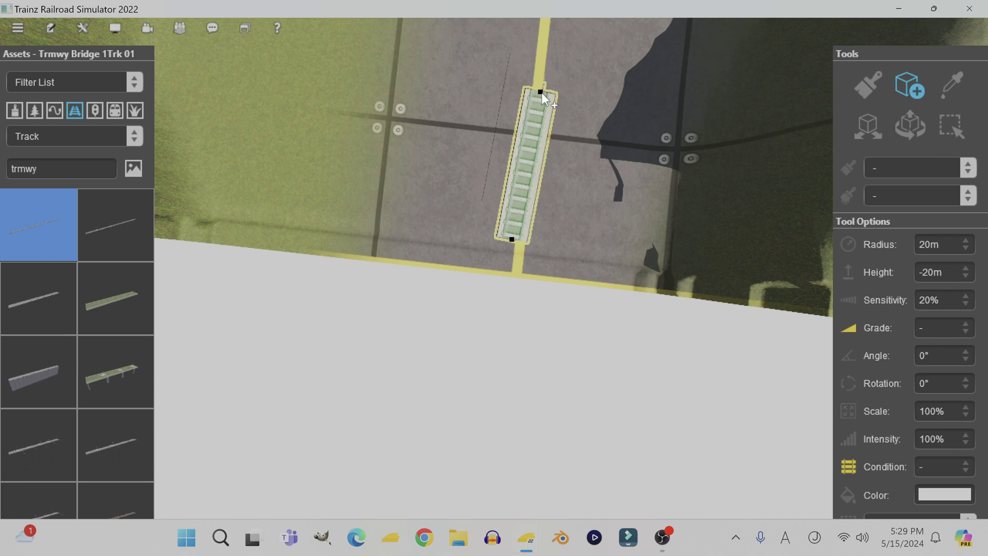
key(Down)
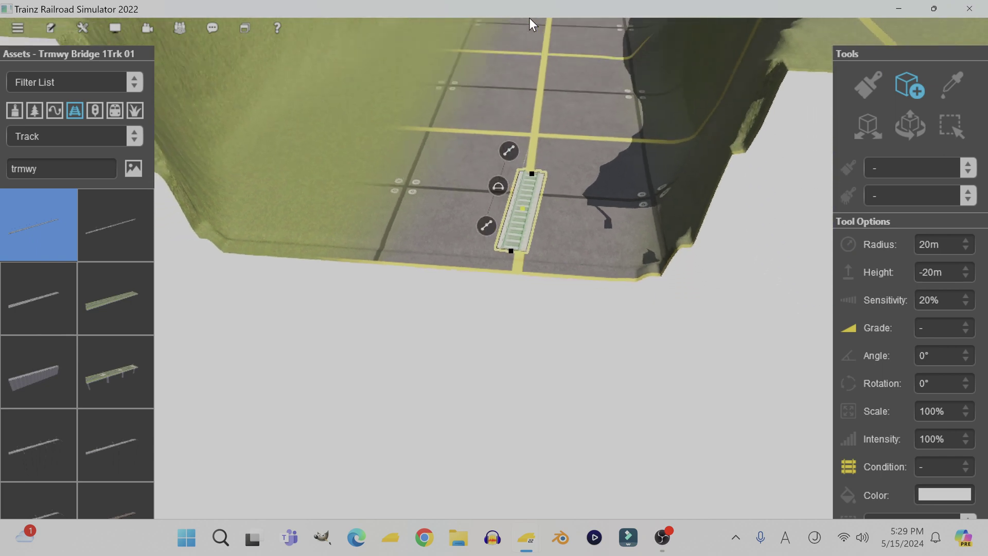
scroll(498, 214, up, 5)
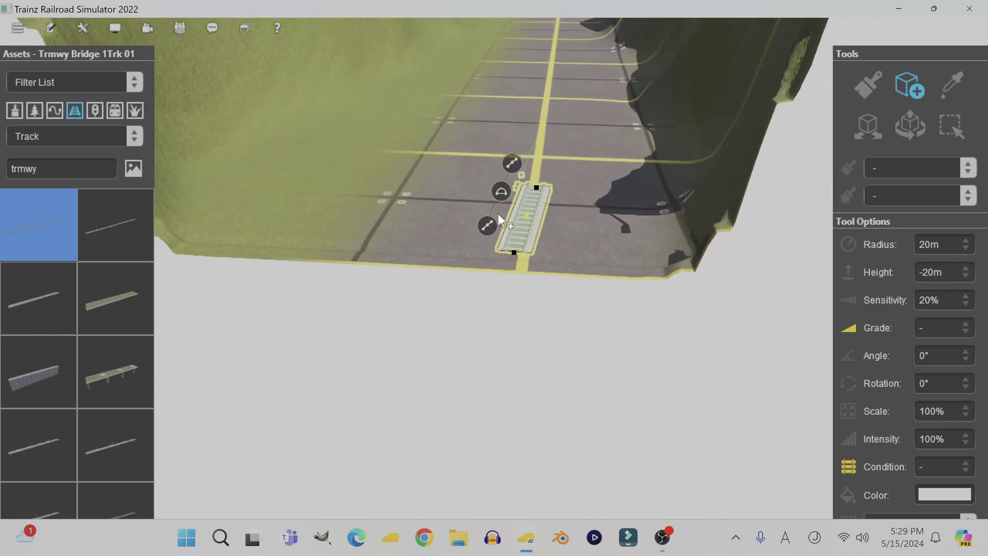
scroll(453, 235, up, 4)
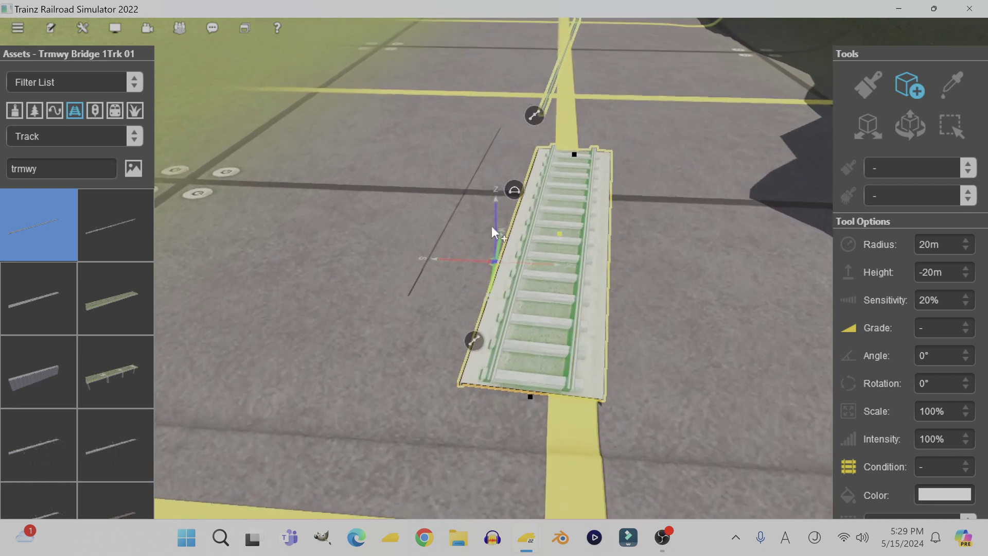
right_click(539, 115)
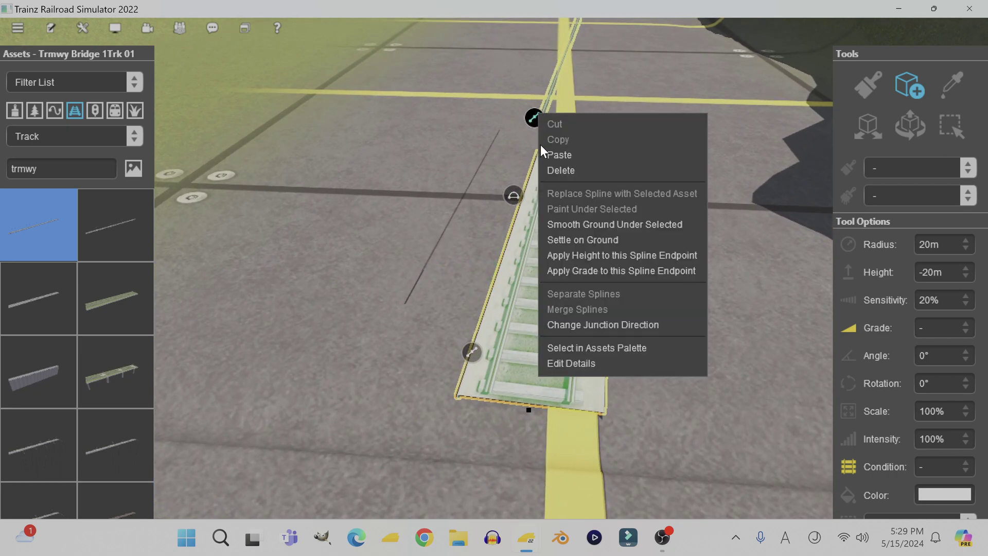
click(554, 168)
Step: Lay a short piece of Trmwy Bridge 1Trk 02 track along the yellow grid line near the trench's open end
click(129, 226)
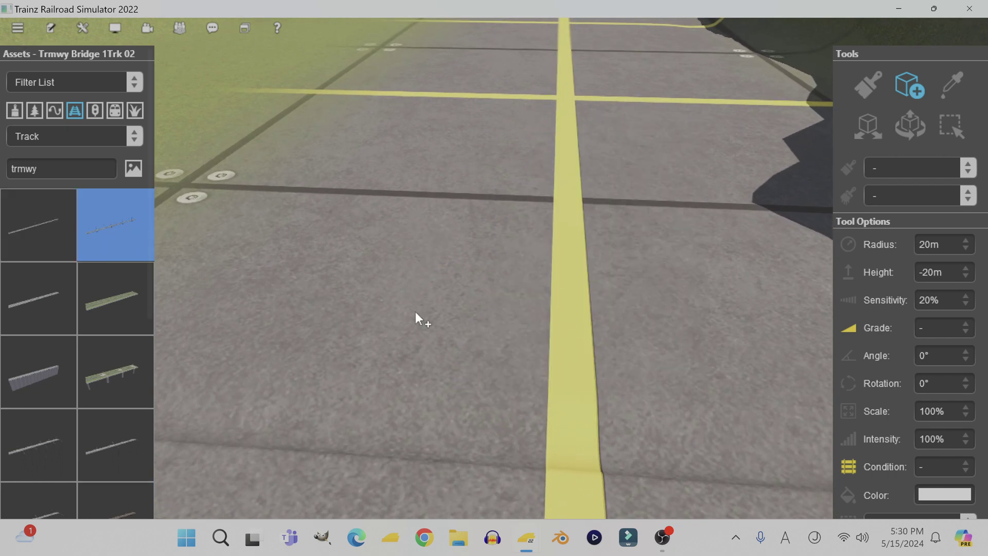
drag(540, 334, 580, 95)
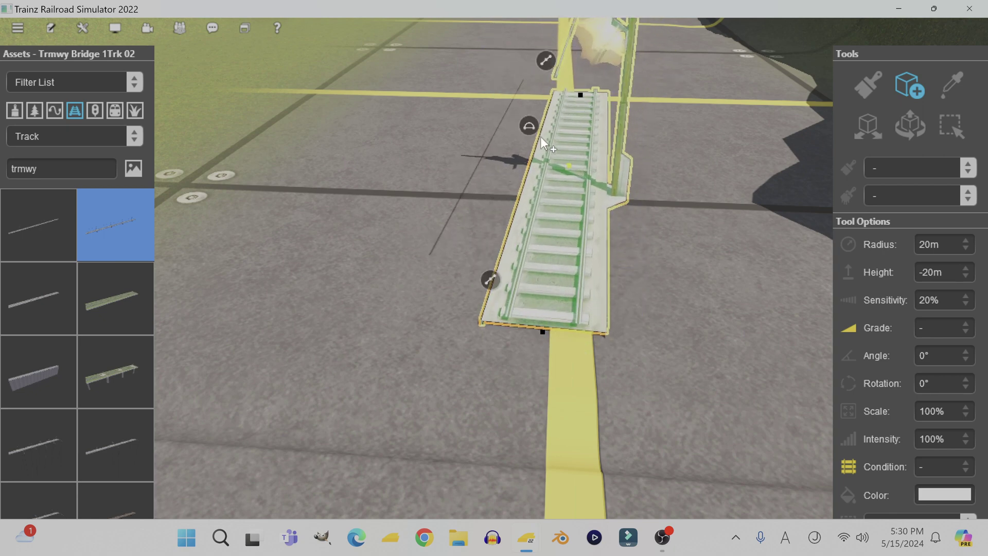
scroll(520, 162, down, 3)
scroll(494, 197, up, 3)
scroll(515, 164, down, 3)
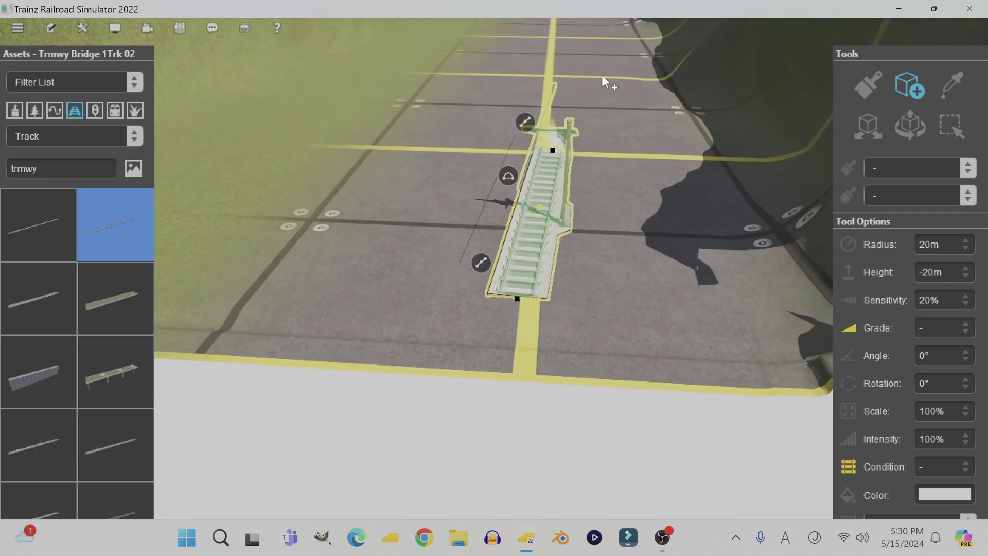
Step: Extend the Trmwy Bridge 1Trk 02 track with a second segment from its far end, and delete that segment
drag(601, 75, 550, 149)
scroll(519, 174, up, 6)
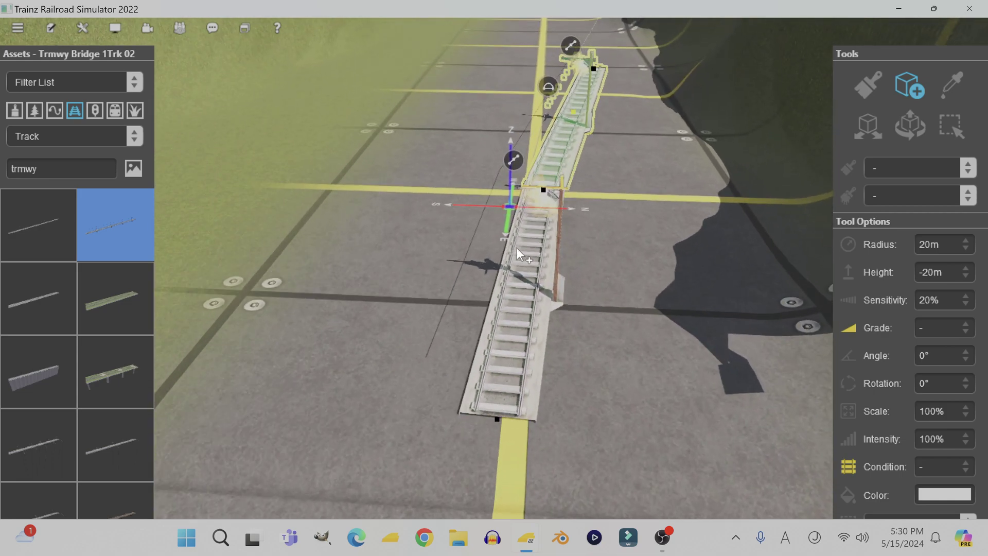
scroll(518, 238, down, 4)
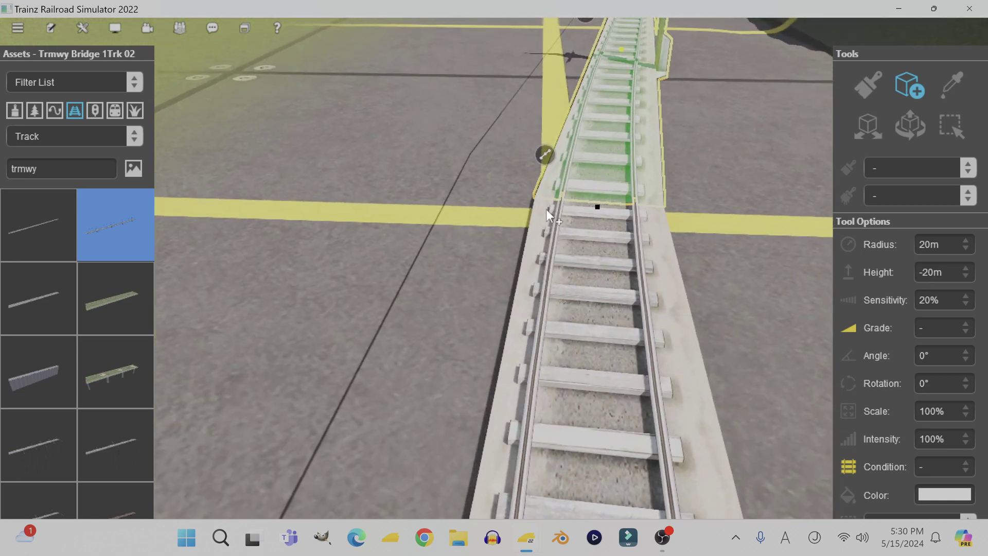
right_click(528, 194)
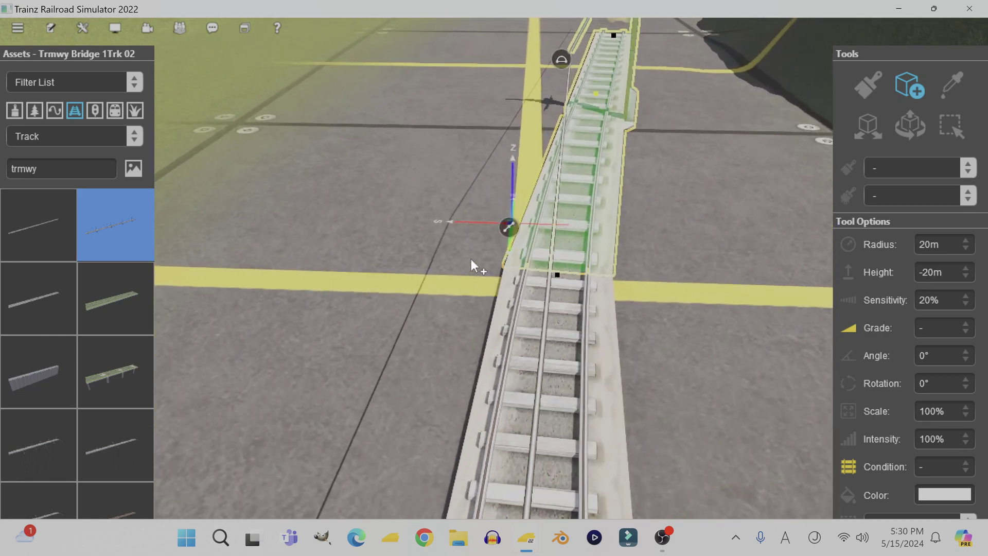
right_click(443, 294)
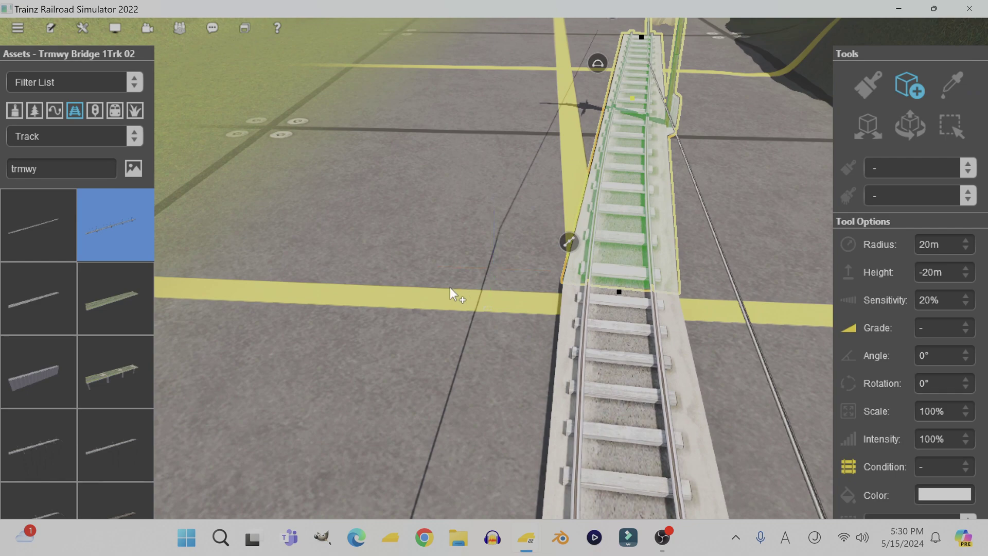
right_click(463, 340)
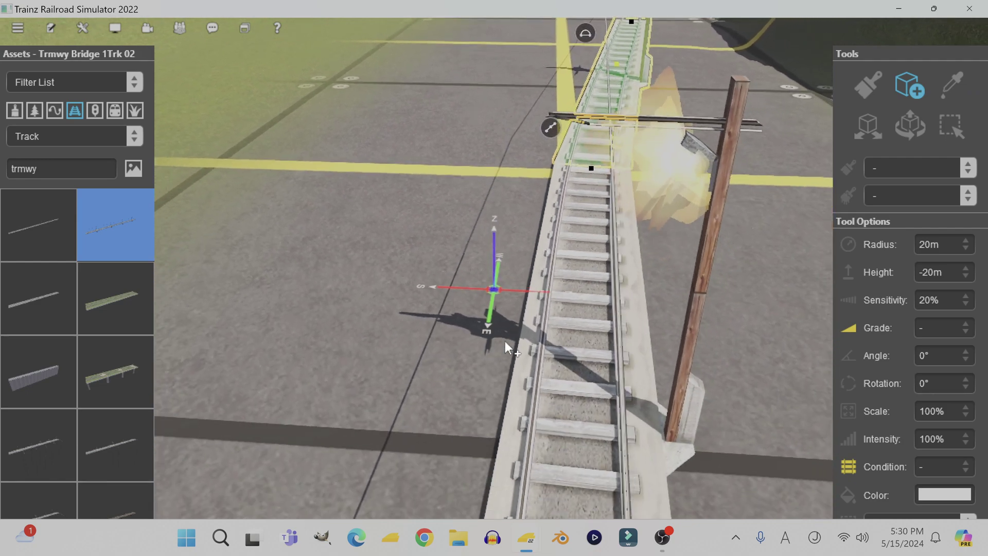
scroll(407, 337, down, 3)
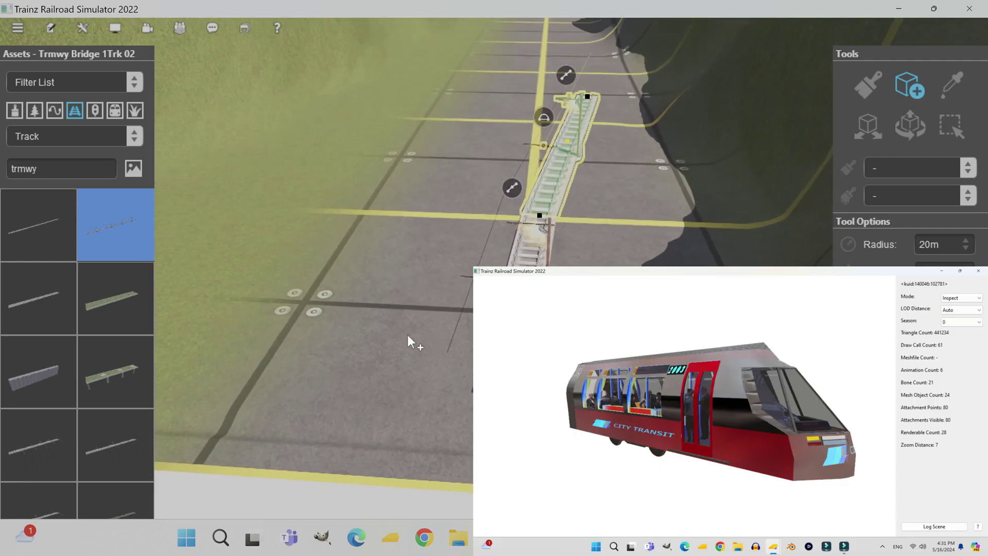
scroll(377, 321, up, 3)
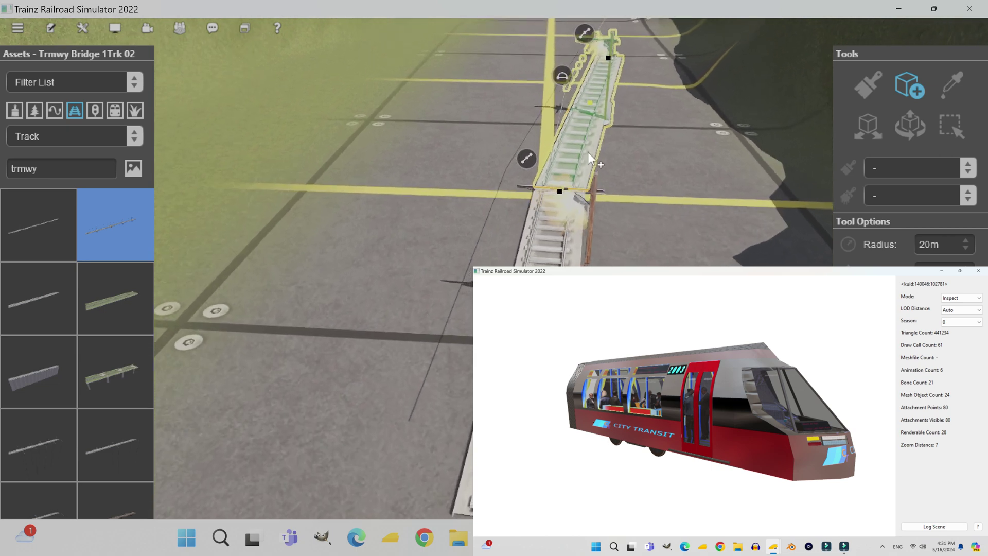
right_click(580, 39)
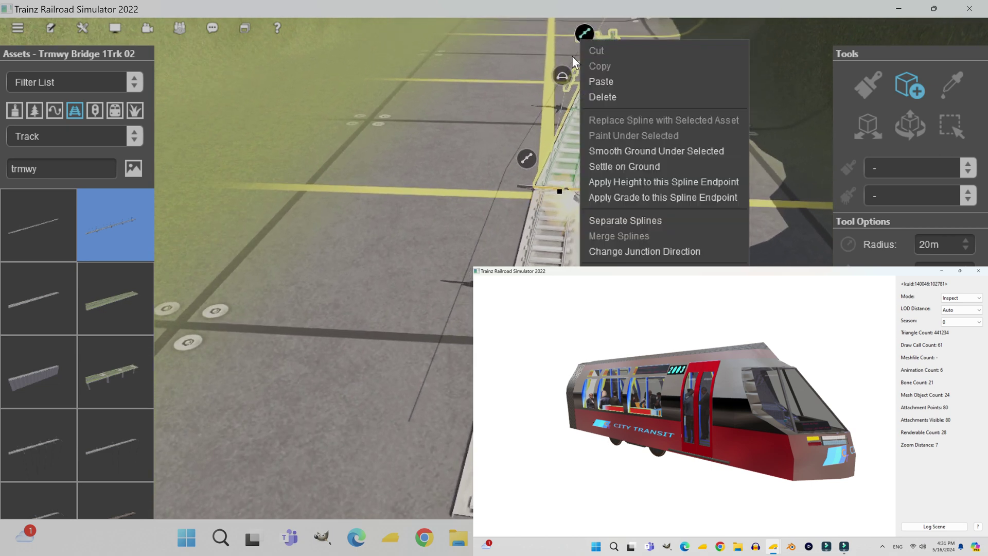
click(599, 98)
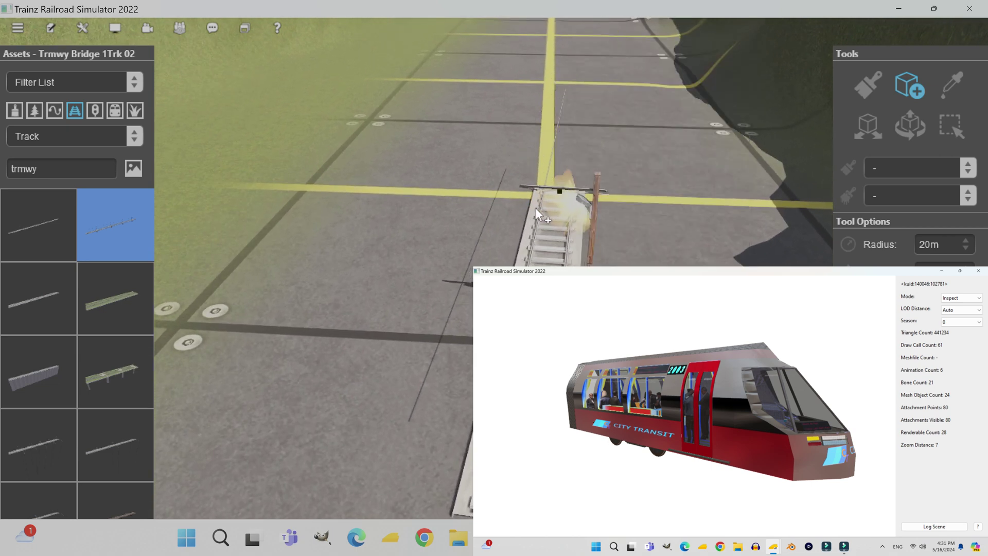
Step: Delete the remaining Trmwy Bridge 1Trk 02 segment from the trench floor
right_drag(575, 212, 536, 309)
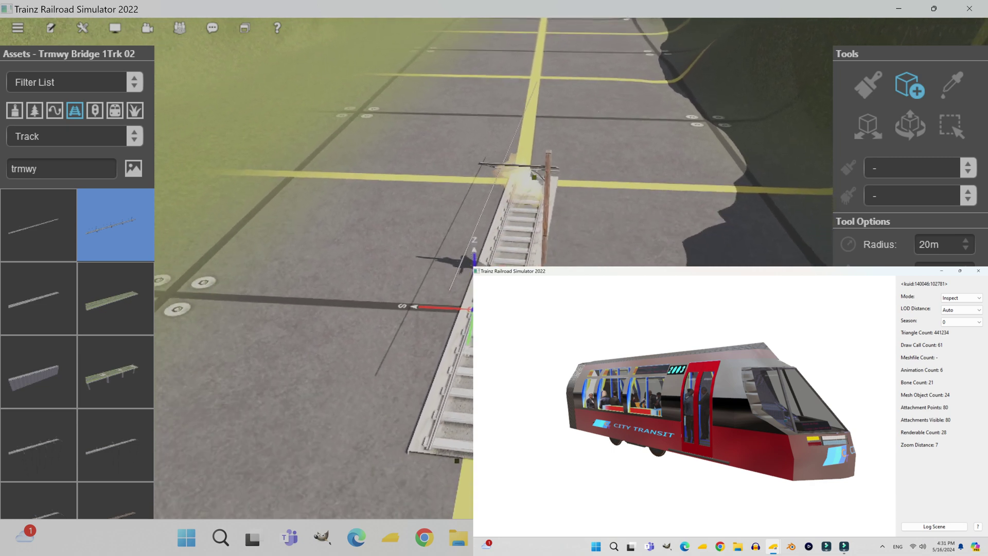
click(909, 127)
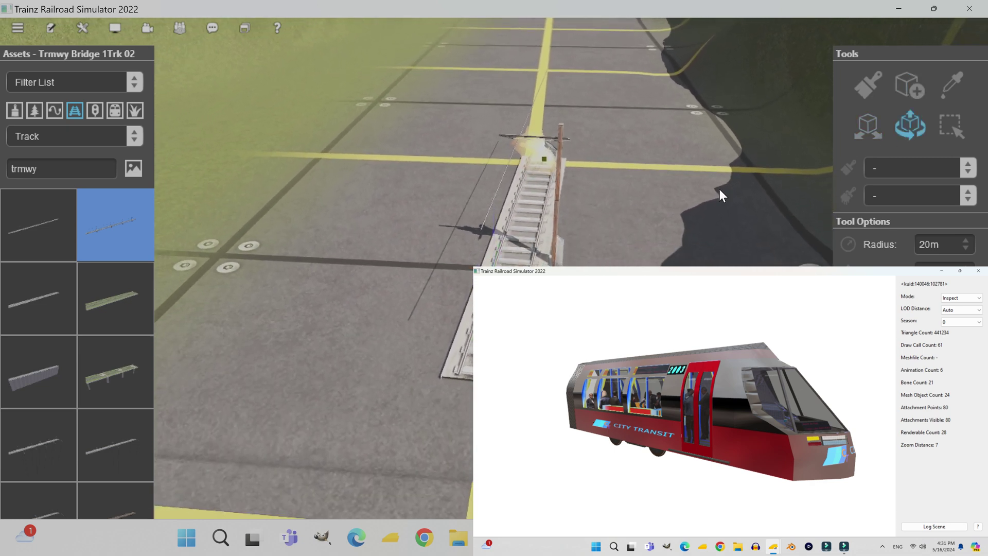
click(554, 211)
right_click(497, 180)
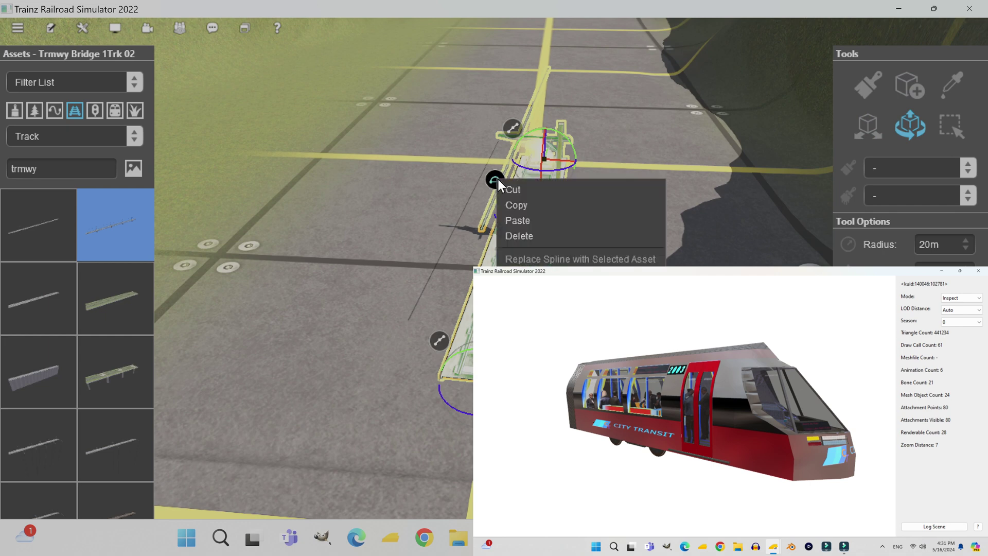
click(516, 234)
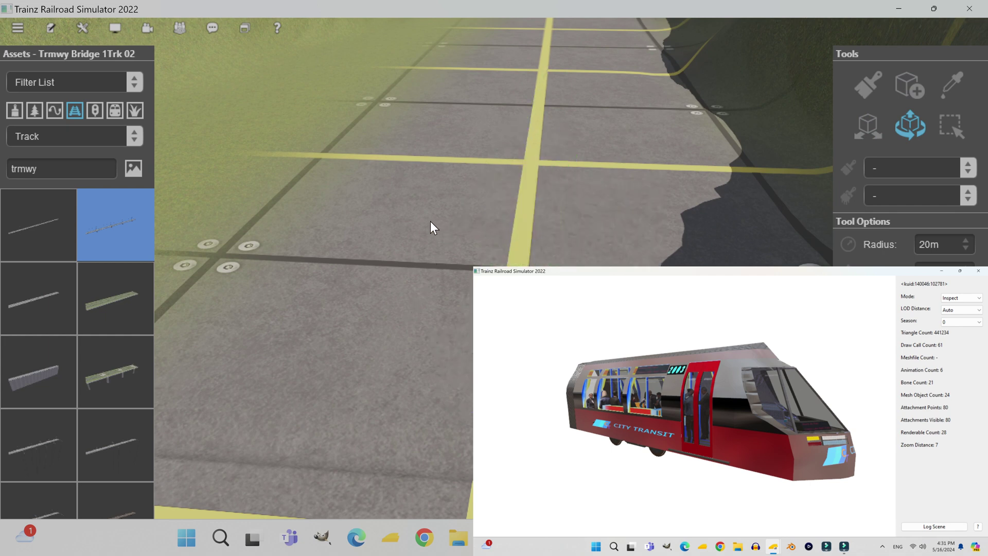
Step: Lay a short piece of Trmwy Bridge Curve 01 along the trench's yellow grid line, and delete it
click(31, 295)
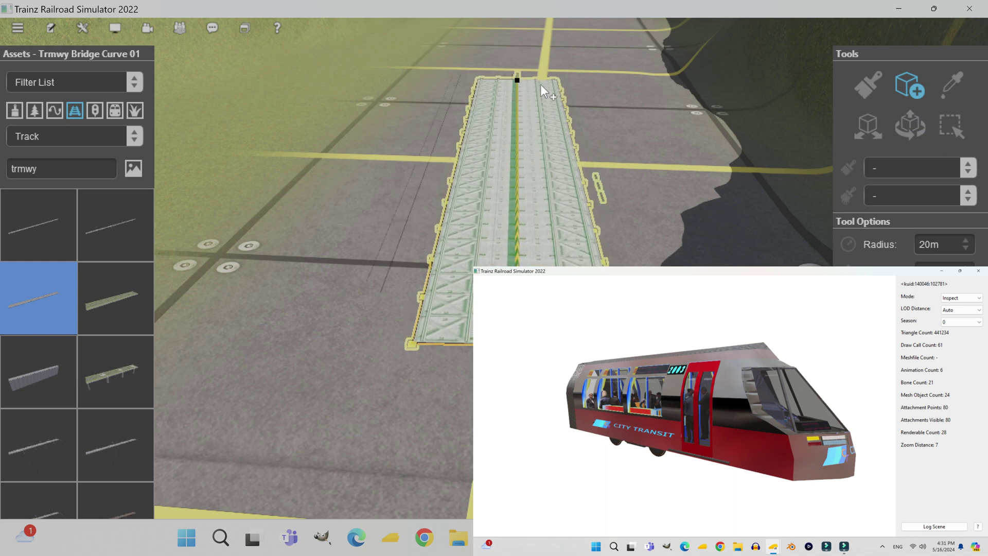
click(553, 94)
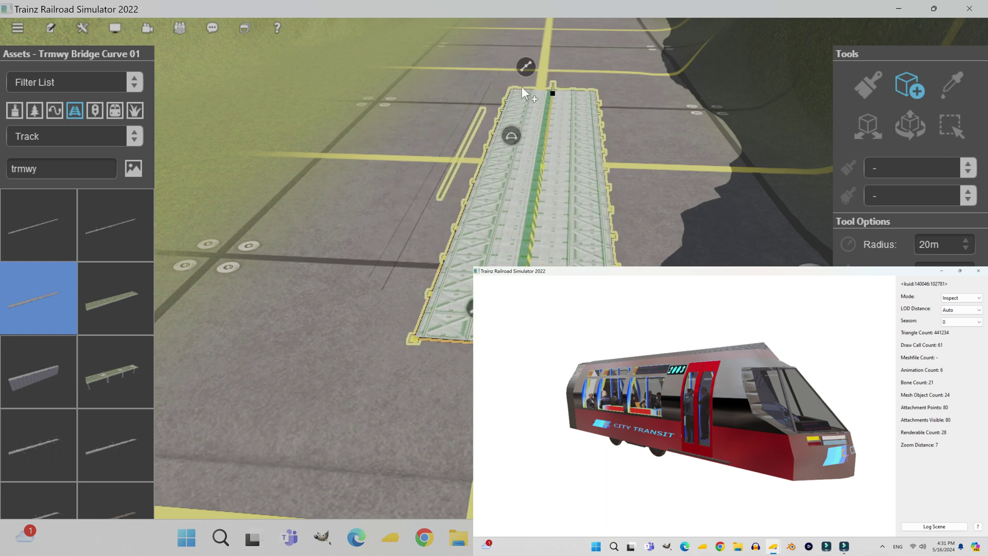
right_click(532, 67)
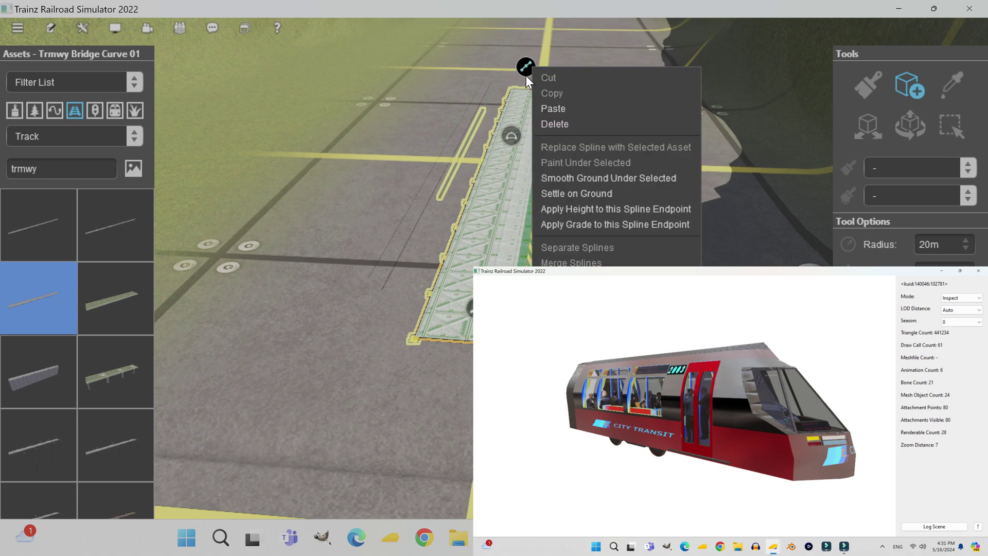
click(585, 125)
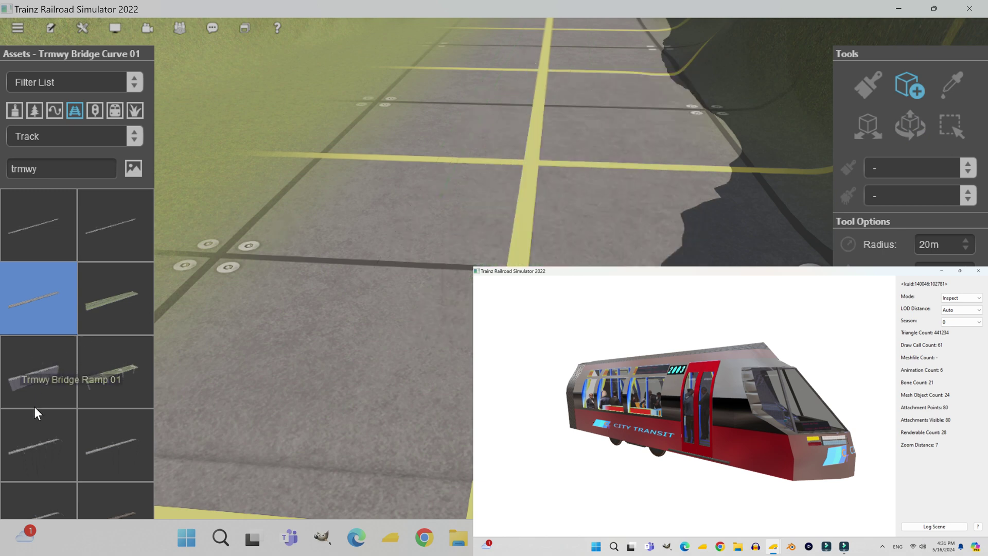
Step: Lay a long Trmwy Bridge Straight 2... track from a yellow grid-line crossing along the trench to near the opposite terrain edge
click(37, 426)
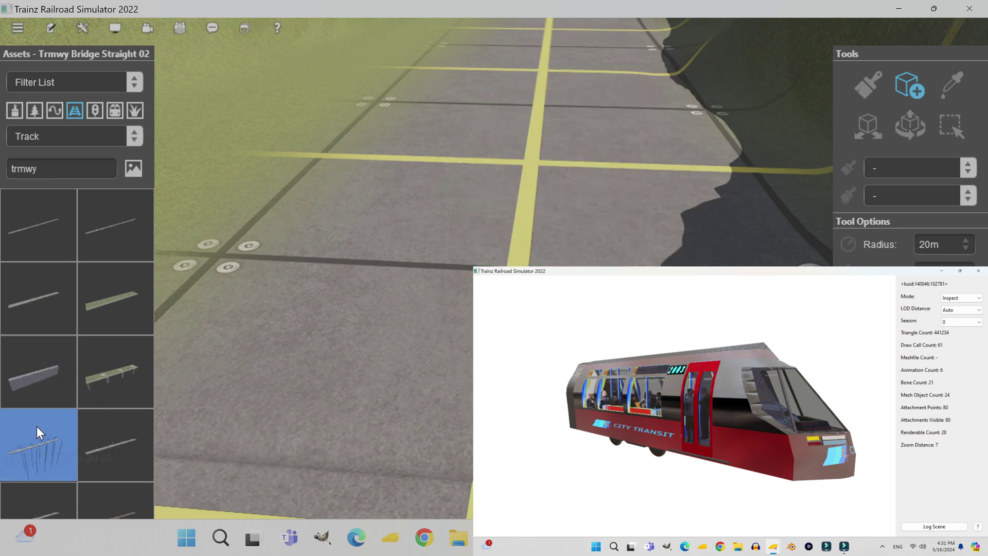
click(129, 438)
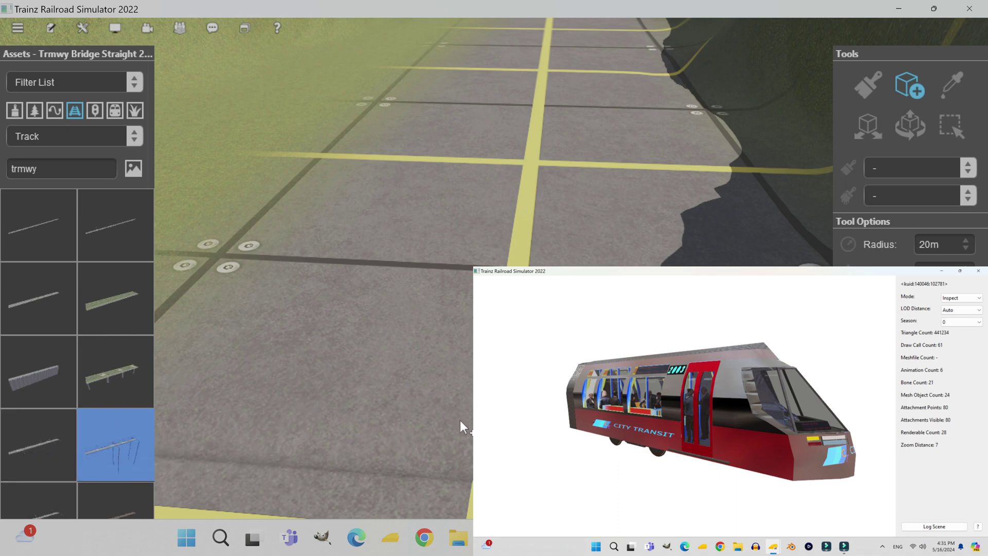
mouse_move(505, 381)
right_down()
mouse_move(489, 351)
mouse_move(502, 204)
right_up()
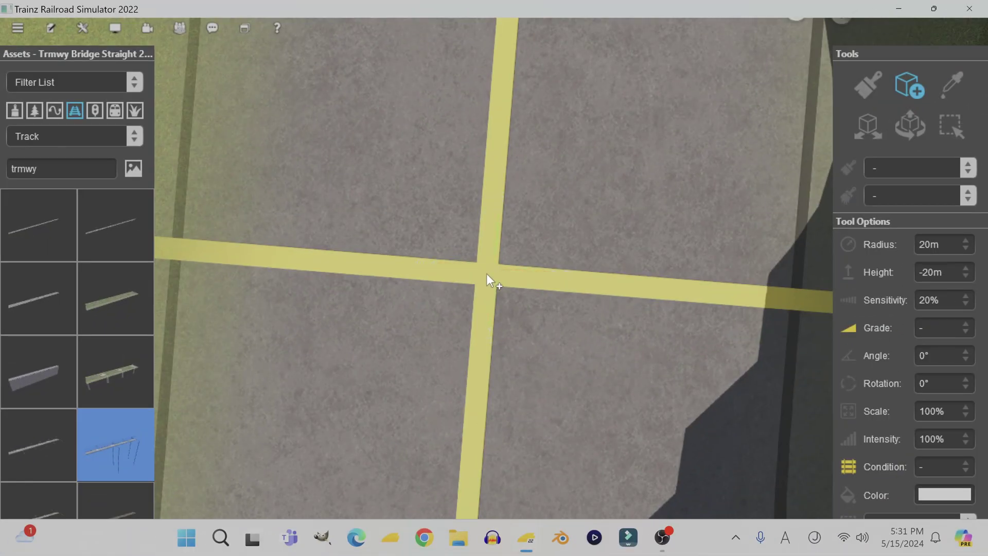
click(487, 273)
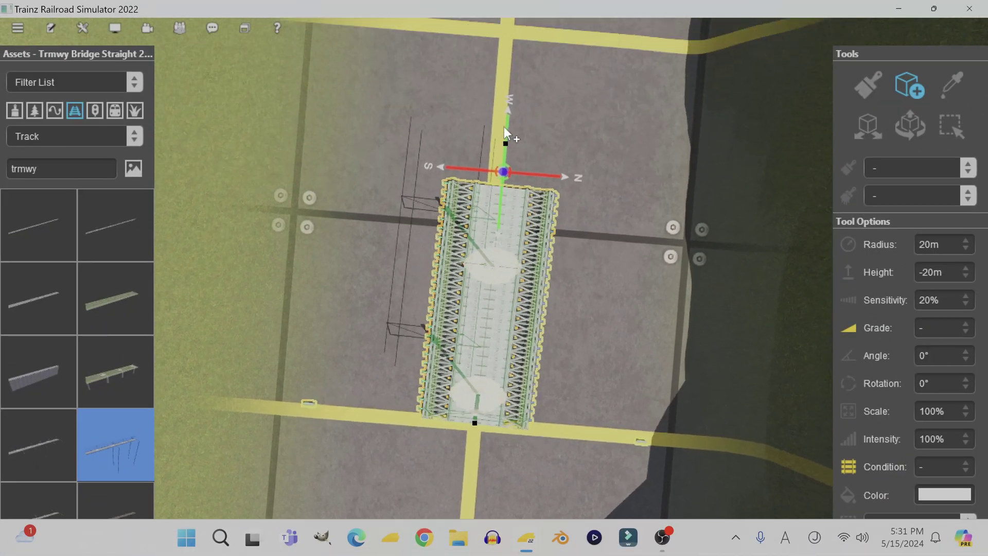
scroll(496, 134, down, 2)
scroll(496, 133, down, 1)
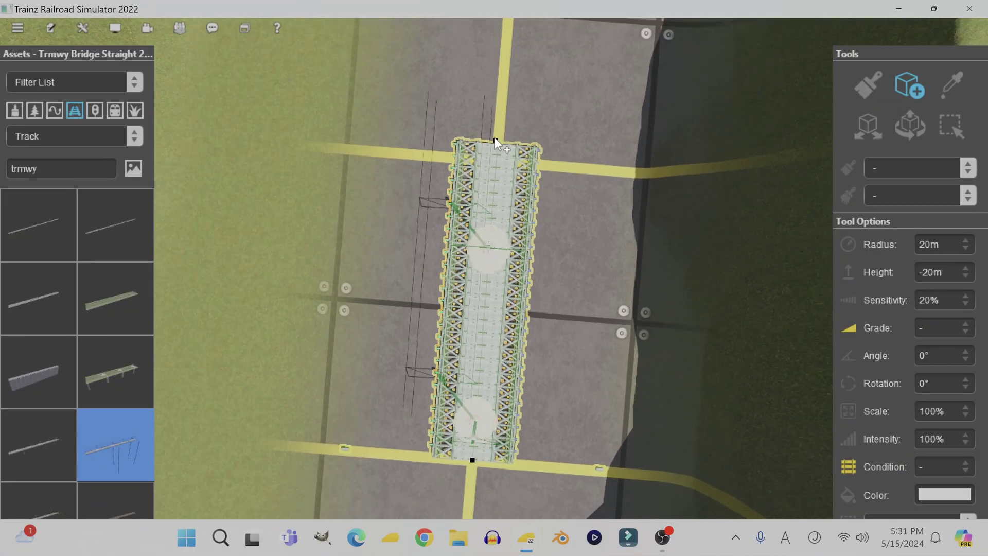
scroll(494, 136, down, 3)
right_drag(494, 137, 512, 80)
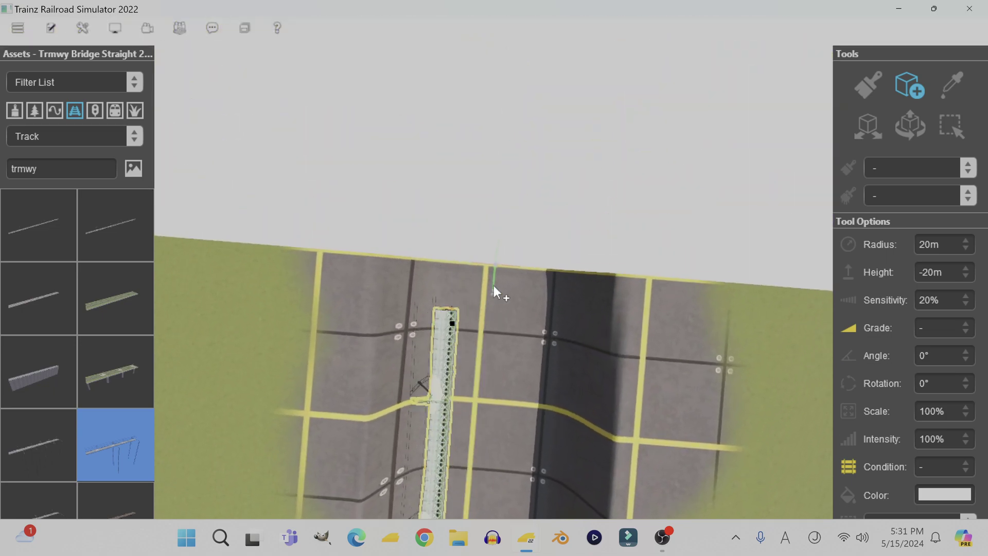
scroll(494, 288, up, 6)
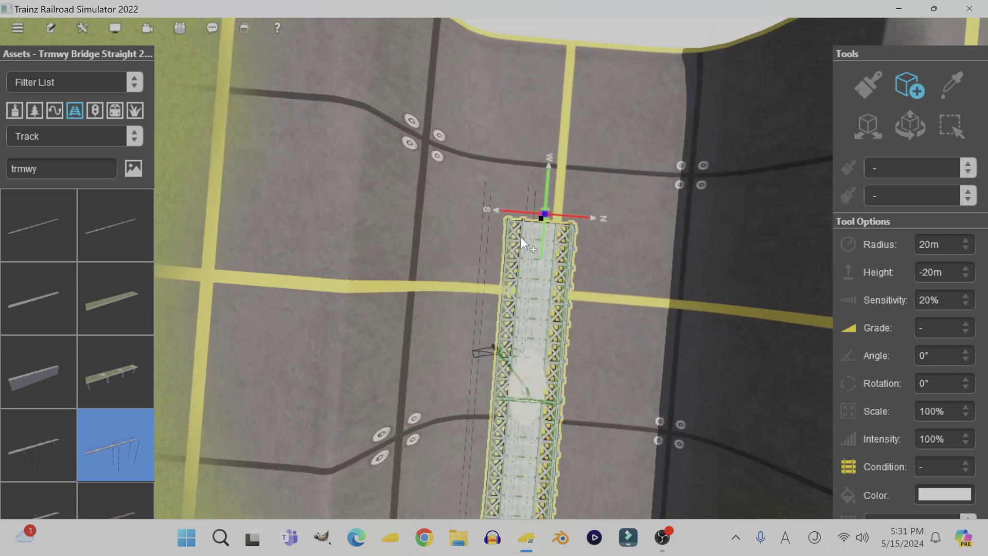
scroll(520, 232, up, 5)
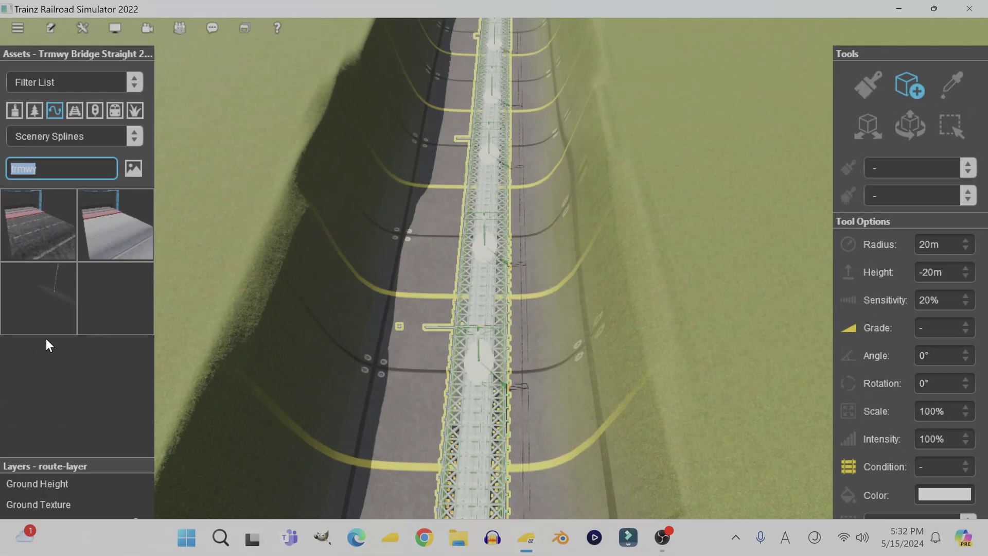
Step: Search the scenery splines for "platform" and choose the thin platform with a yellow safety edge
text(pla)
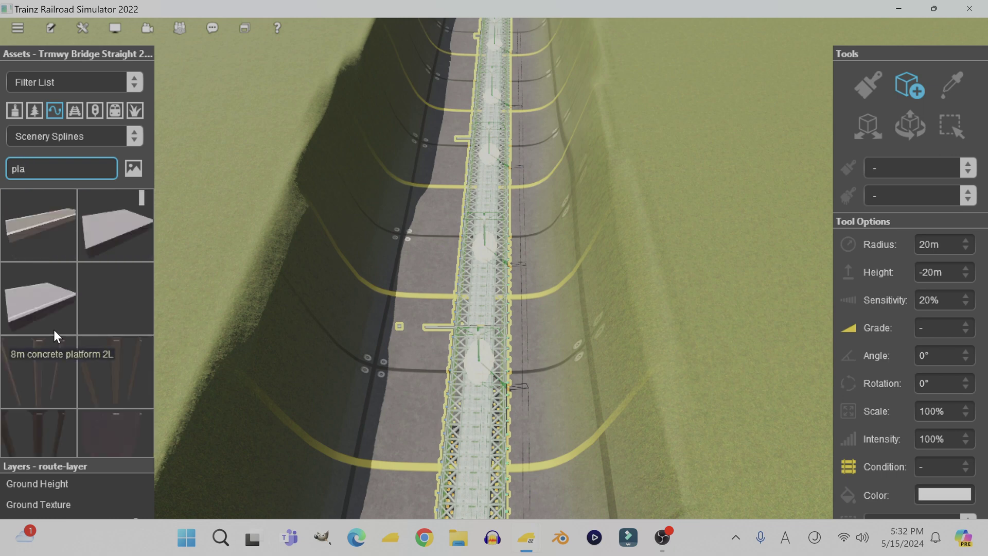
text(tform)
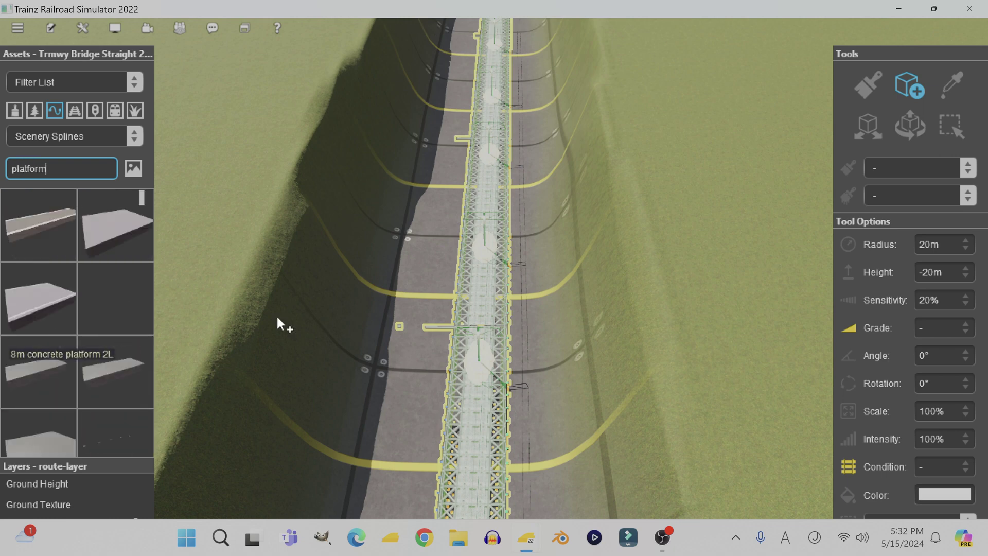
scroll(88, 309, down, 1)
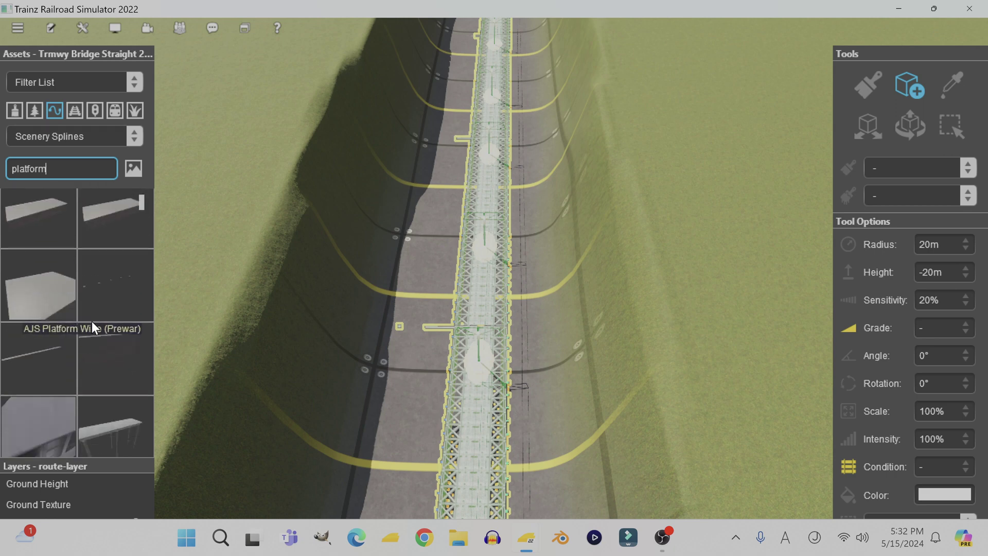
scroll(91, 325, down, 5)
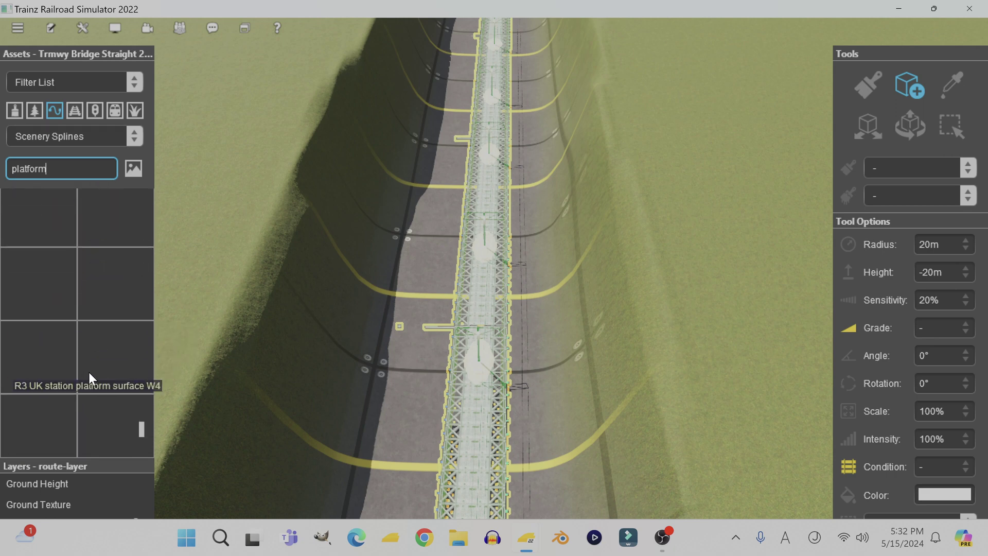
scroll(98, 379, down, 3)
scroll(125, 319, up, 3)
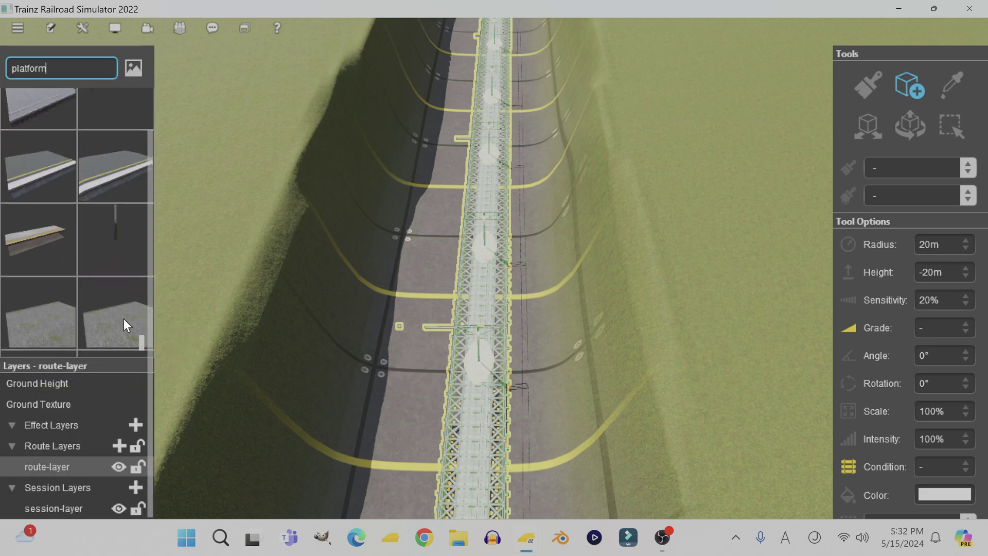
click(64, 339)
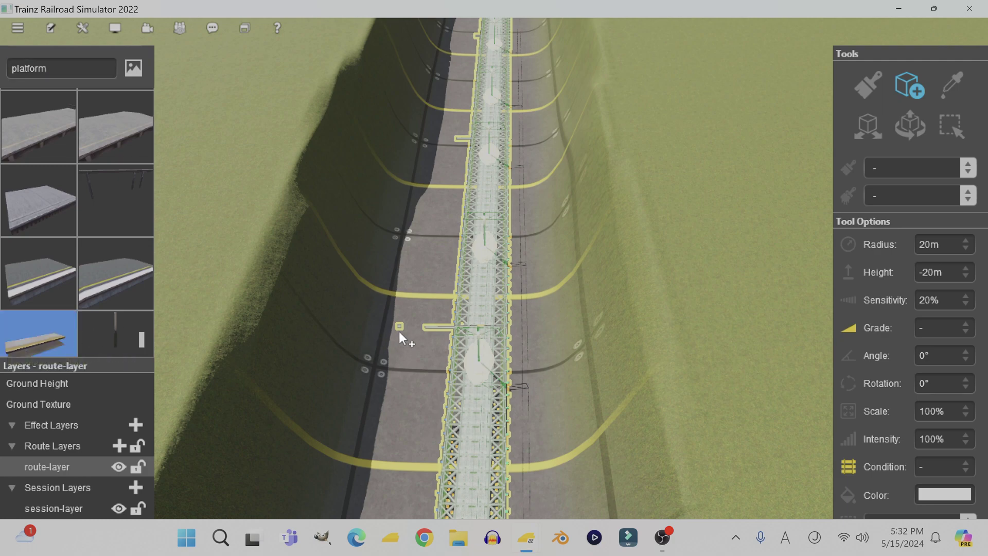
Step: Place a short segment of the yellow-edged platform on the trench floor, parallel to the tramway bridge
right_drag(399, 331, 539, 325)
scroll(504, 293, up, 3)
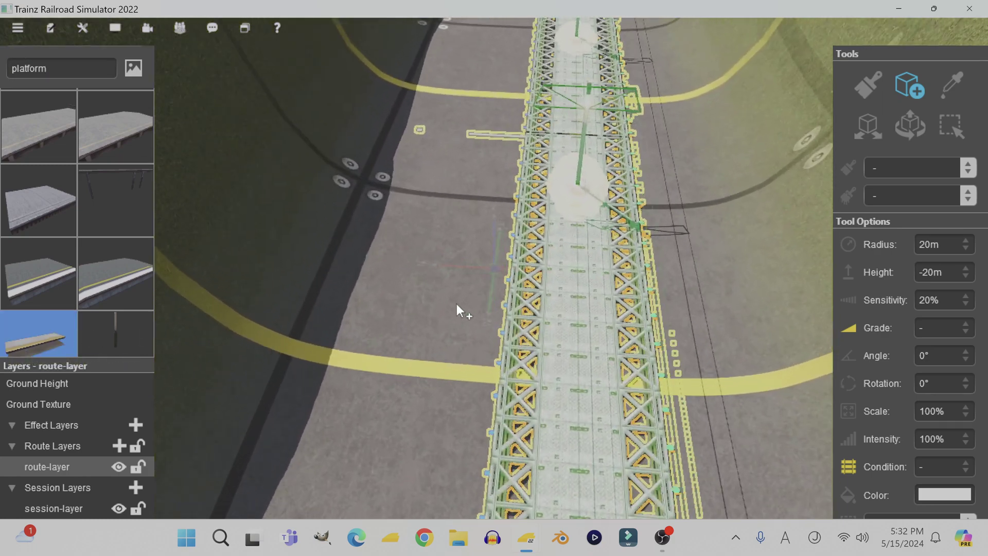
drag(456, 303, 493, 118)
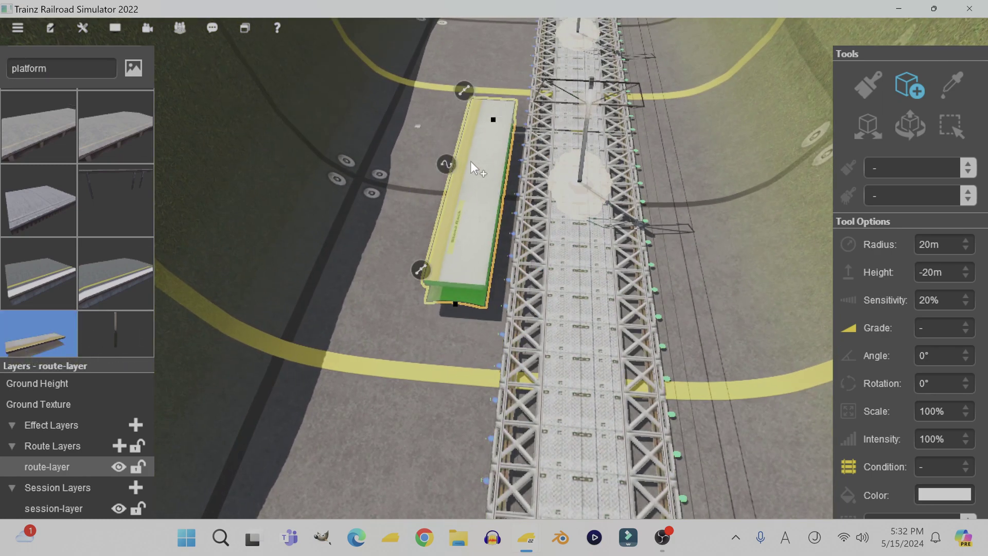
scroll(436, 237, up, 5)
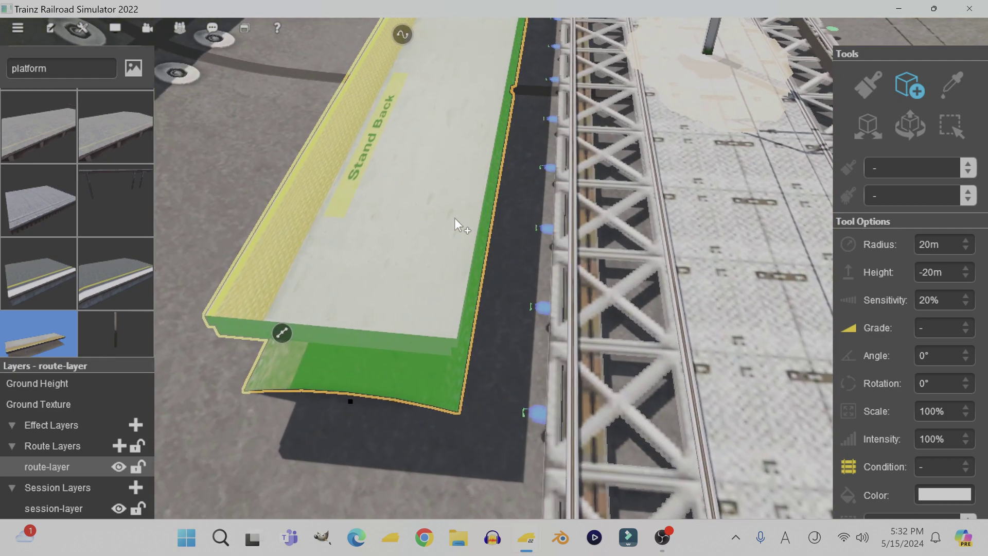
right_drag(455, 218, 455, 218)
scroll(782, 215, down, 5)
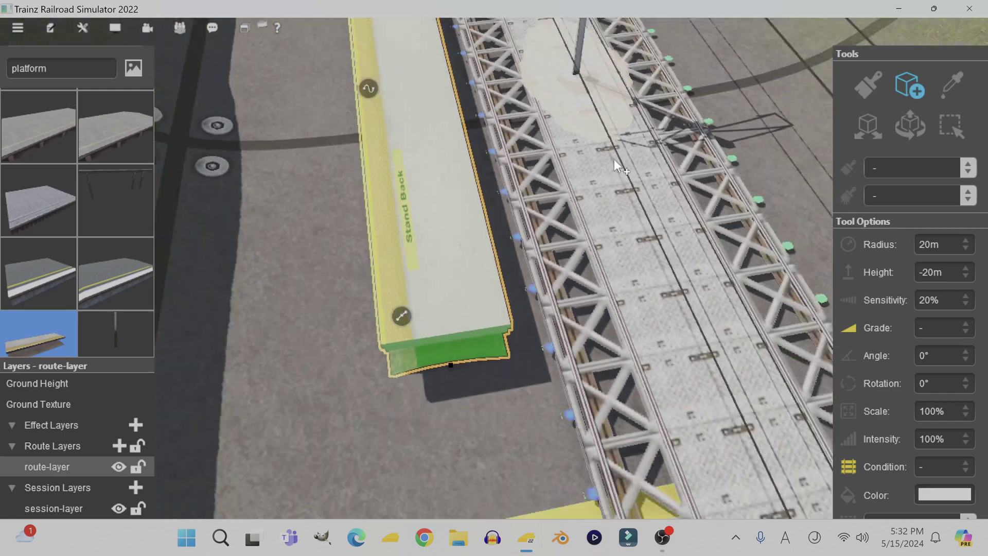
Step: Delete the short yellow-edged platform segment on the trench floor
right_click(412, 156)
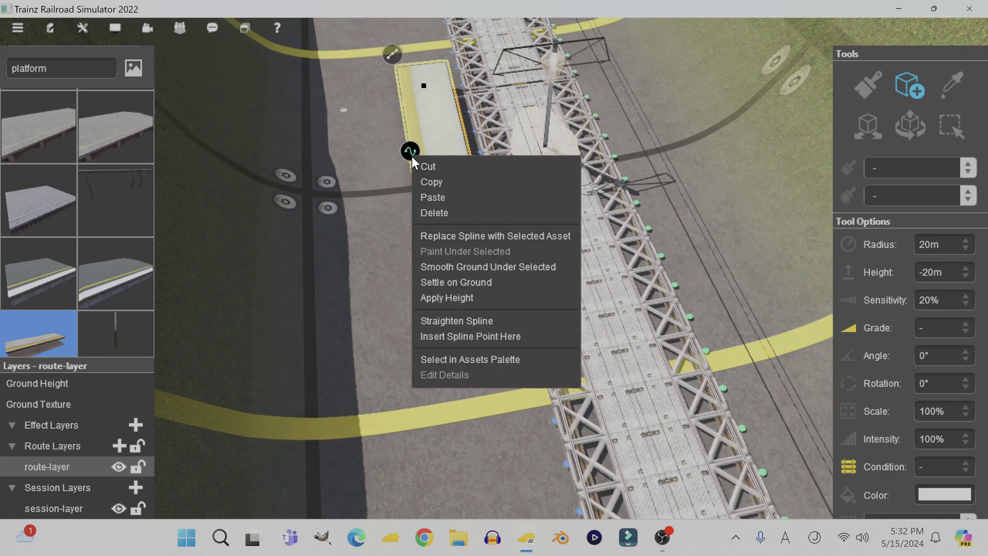
click(433, 212)
key(Up)
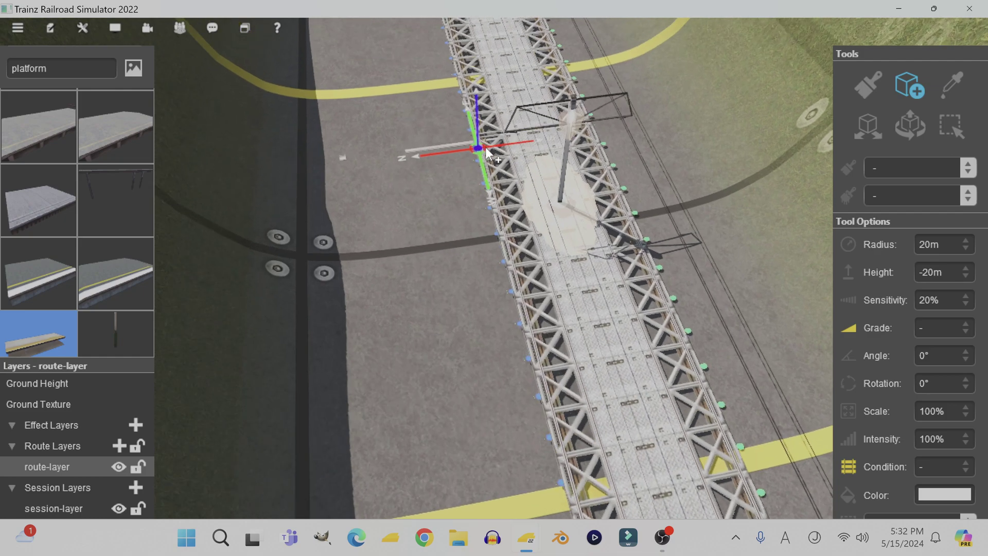
Step: Lay a long yellow-edged platform on the trench floor along the south side of the tramway bridge, safety edge facing the track
scroll(835, 170, down, 1)
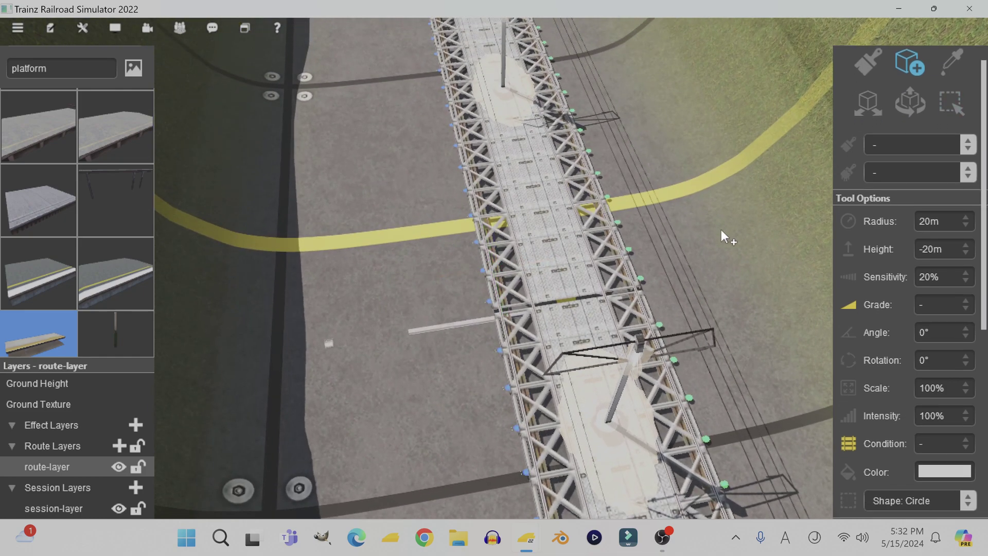
click(694, 232)
key(Up)
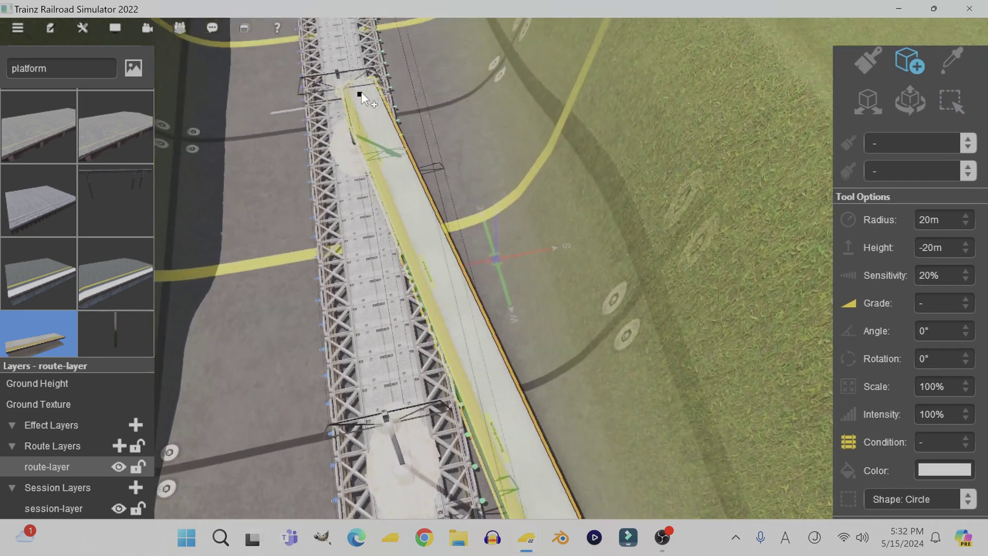
click(430, 77)
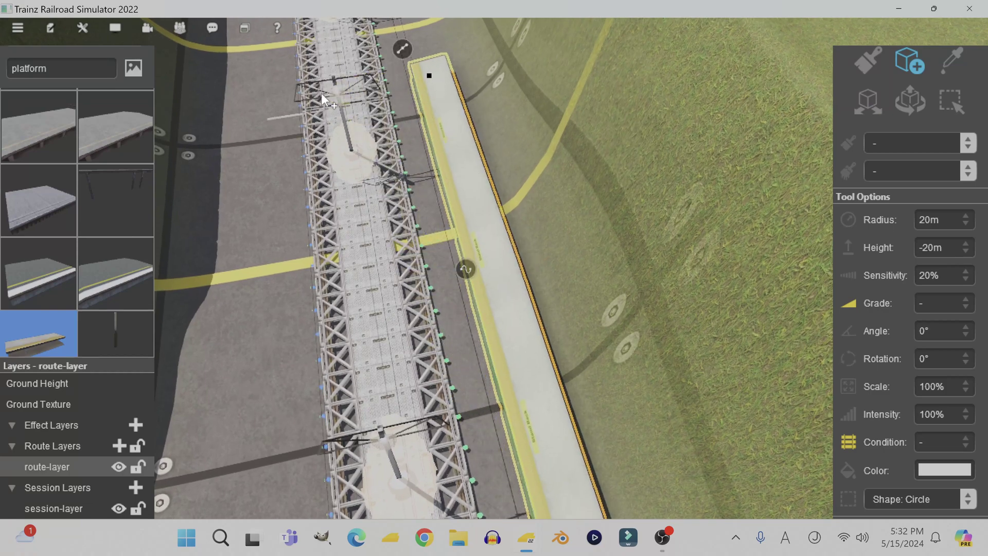
Step: Lay a second yellow-edged platform along the north side of the bridge, opposite the first one
click(269, 77)
right_click(258, 349)
right_click(368, 453)
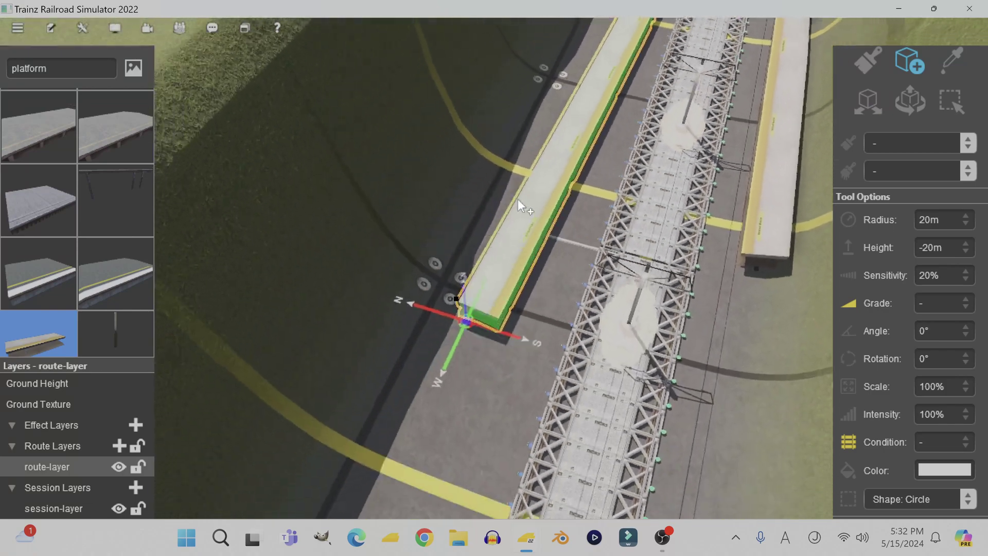
click(576, 192)
right_click(532, 194)
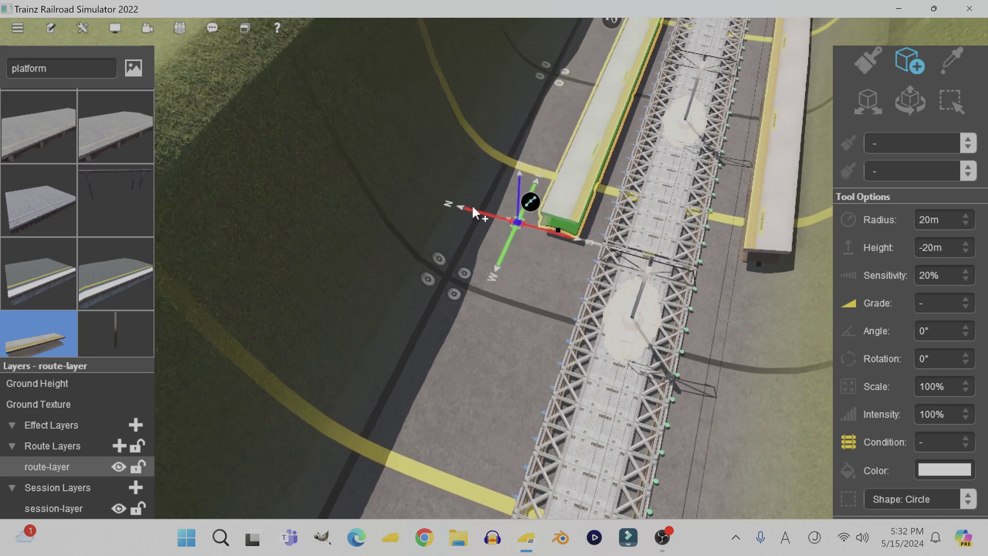
Step: Search the train assets for "nf10" and place the second listed NF10 tram consist on the bridge's north track
scroll(90, 226, down, 5)
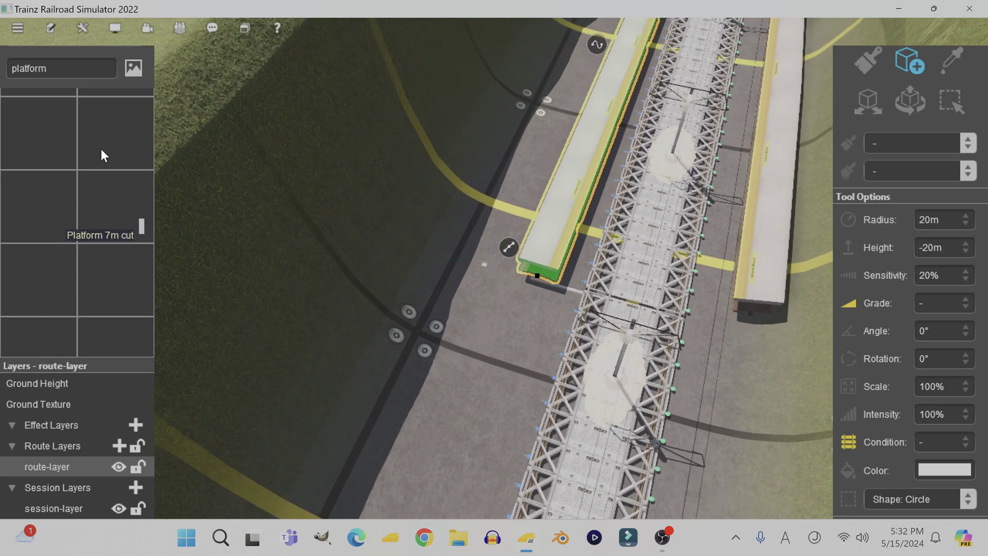
scroll(96, 136, up, 5)
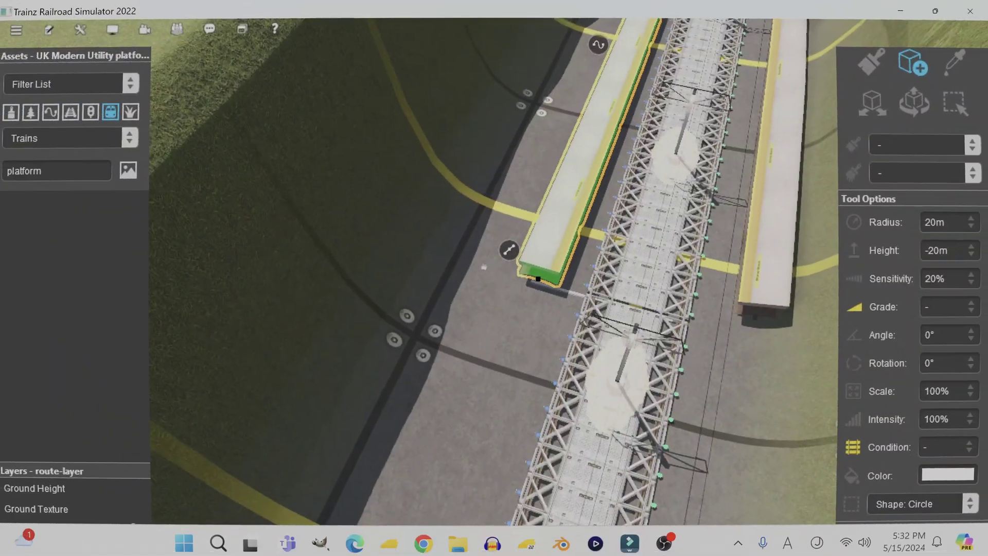
double_click(31, 170)
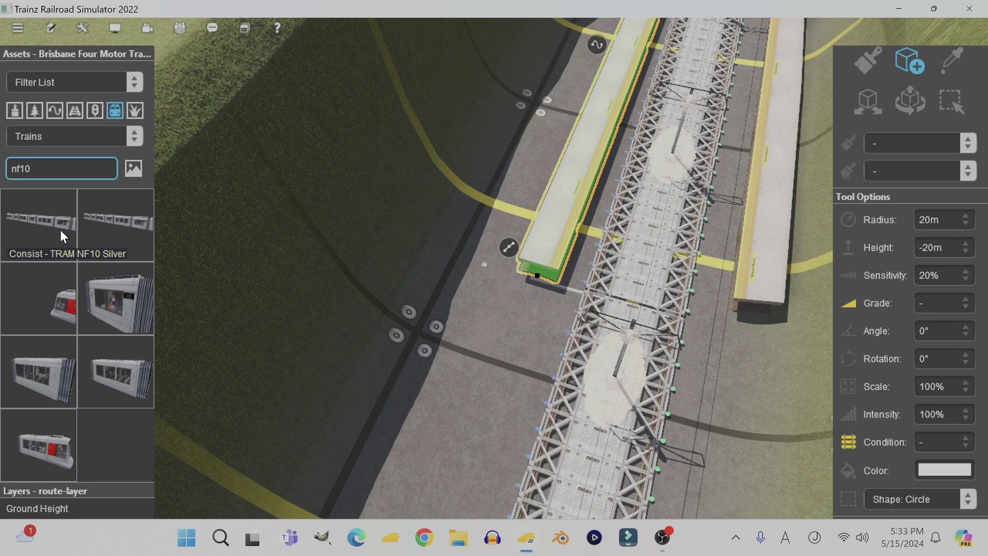
click(90, 224)
click(642, 150)
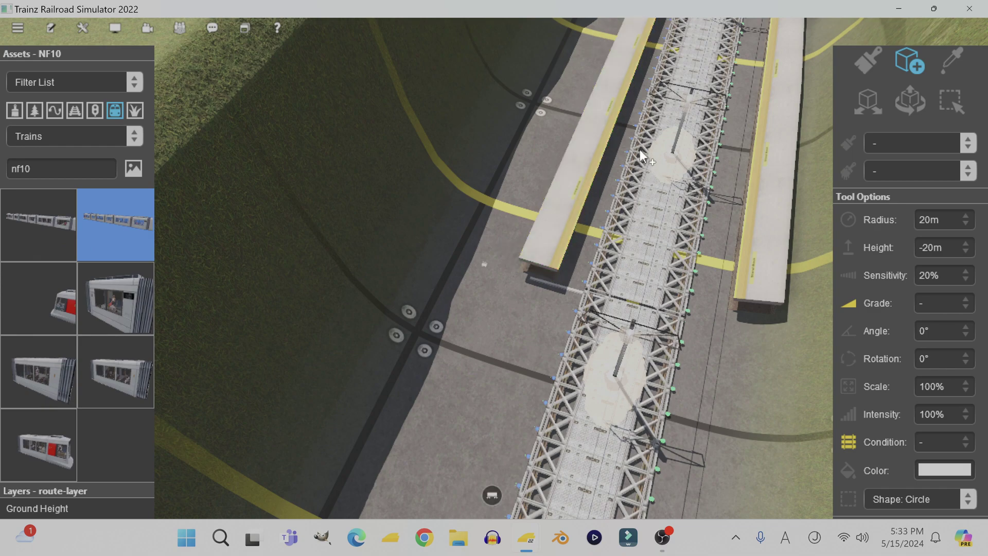
Step: Move the NF10 tram east along the bridge track so that it stands between the two platforms
scroll(495, 204, up, 5)
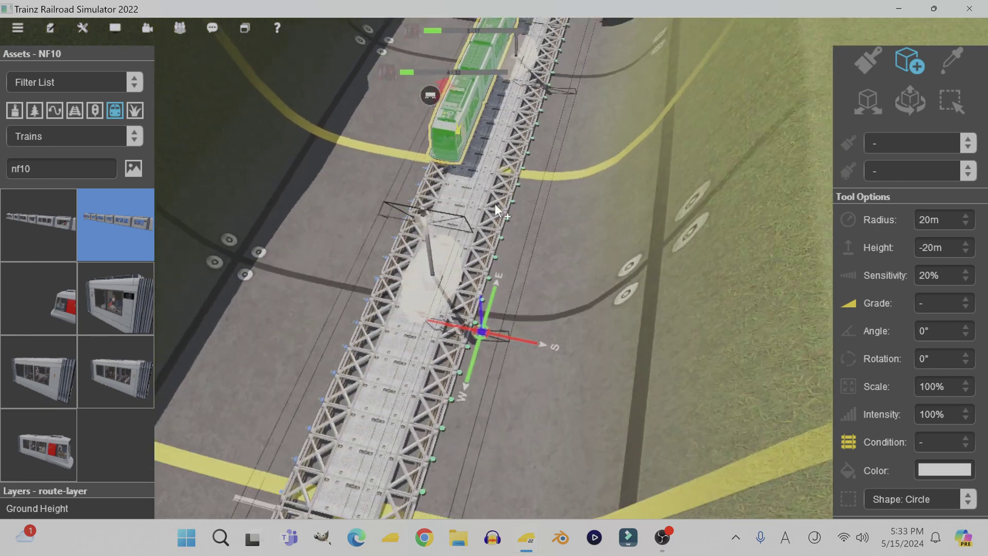
right_drag(500, 133, 507, 171)
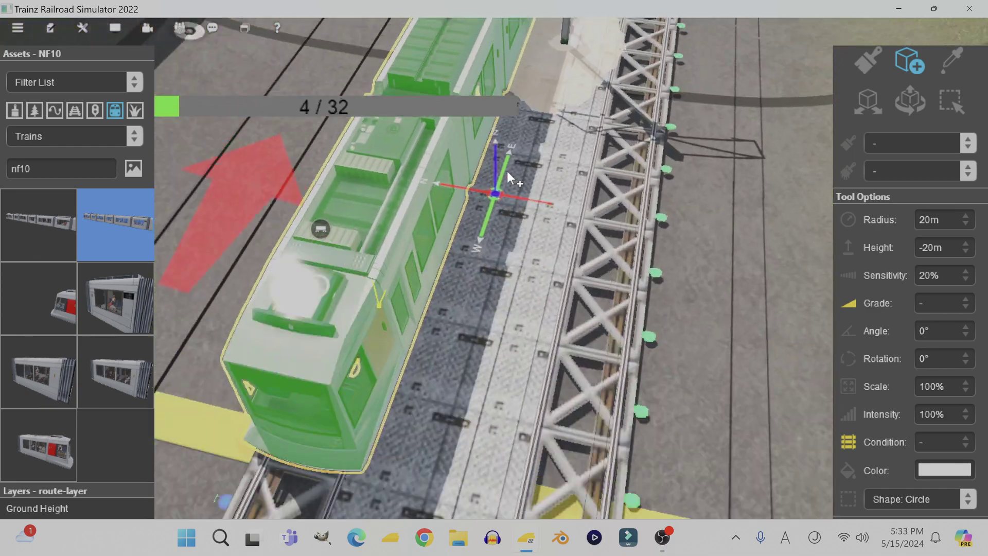
scroll(507, 178, up, 3)
scroll(480, 262, down, 8)
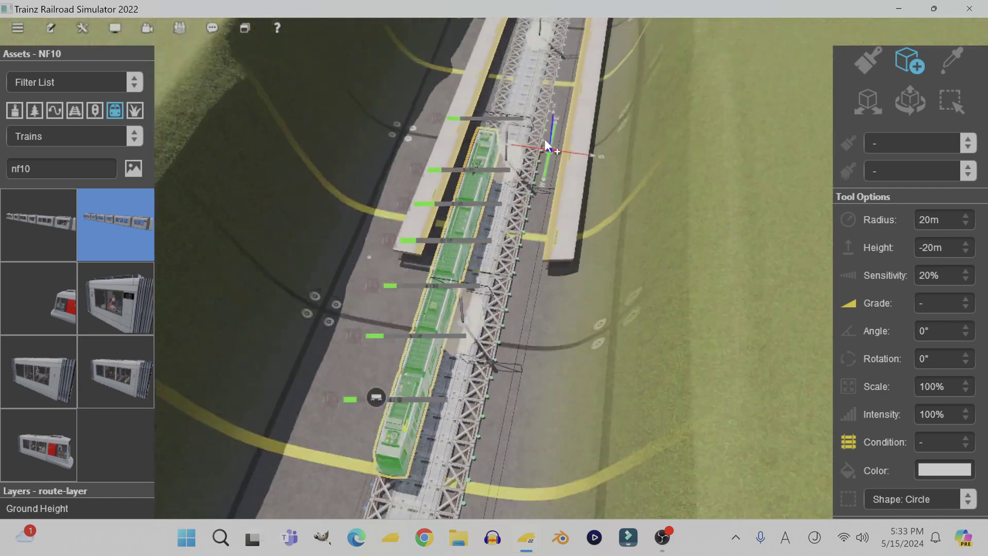
right_drag(544, 140, 503, 132)
right_drag(468, 392, 411, 332)
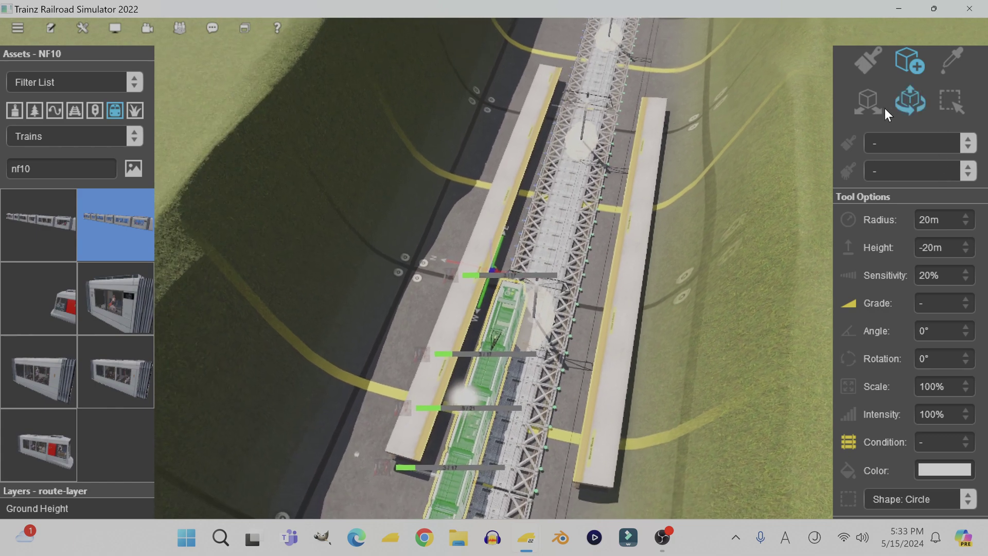
click(870, 99)
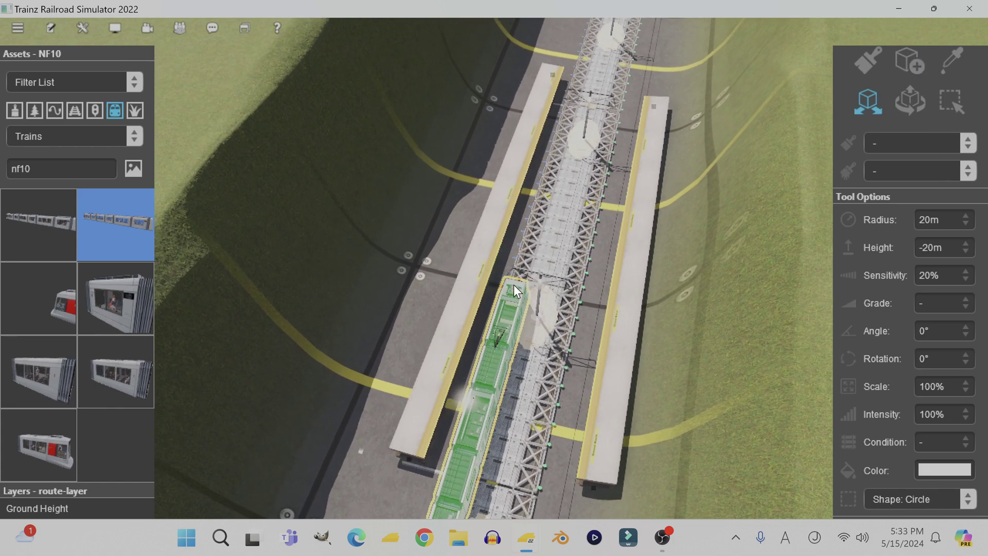
drag(525, 252, 568, 94)
Step: Examine the gap between the tram and the north platform along the full length of the tram
right_click(529, 345)
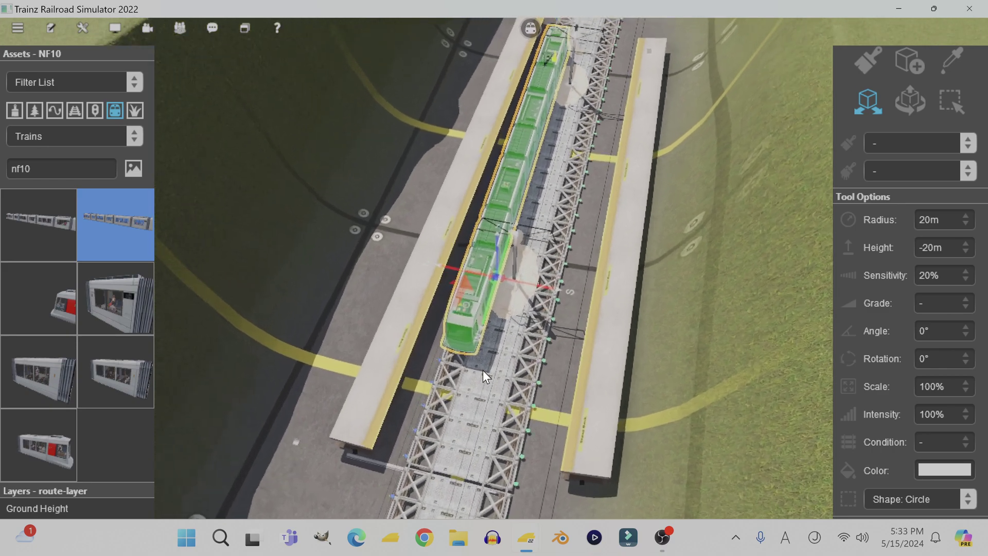
right_click(482, 369)
right_click(472, 225)
scroll(437, 276, up, 5)
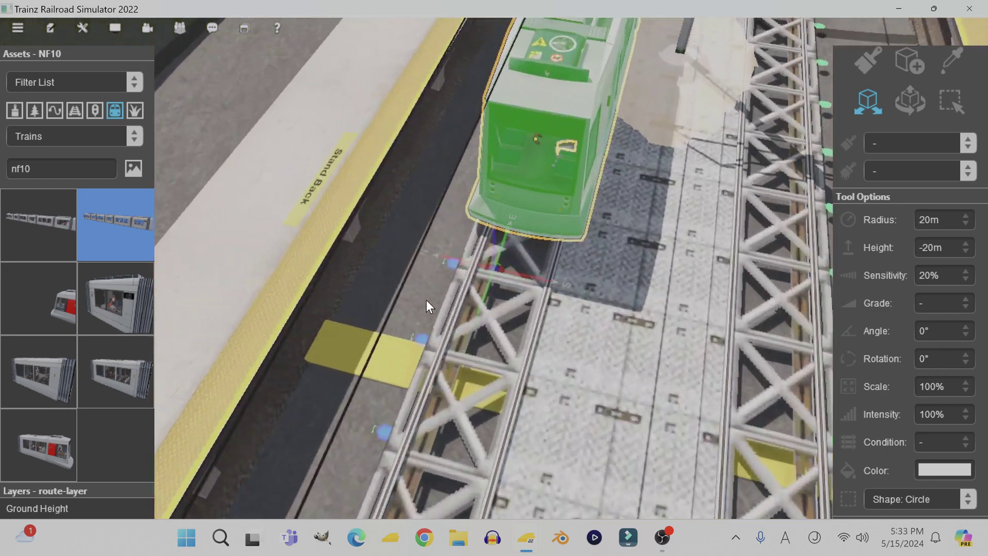
scroll(433, 293, down, 2)
scroll(438, 294, down, 8)
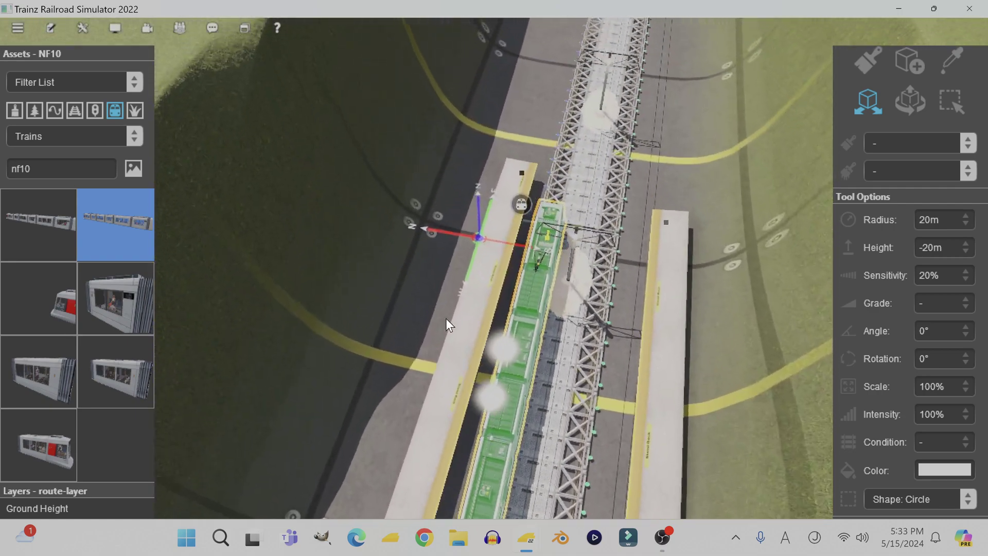
right_click(445, 318)
right_click(516, 359)
right_click(483, 437)
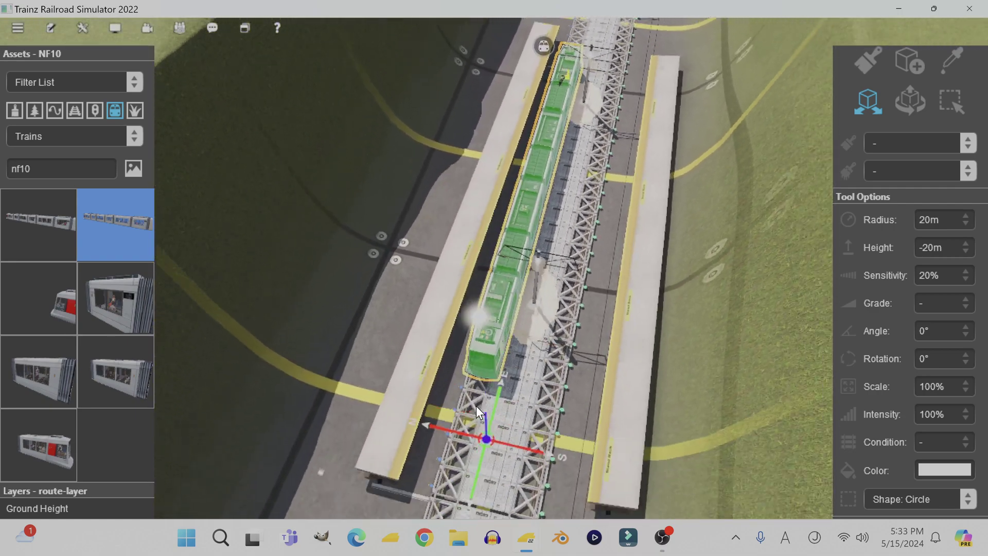
right_click(478, 408)
right_click(418, 291)
Step: Move the west end of the north platform farther along the trench and close against the bridge's edge
scroll(428, 308, up, 5)
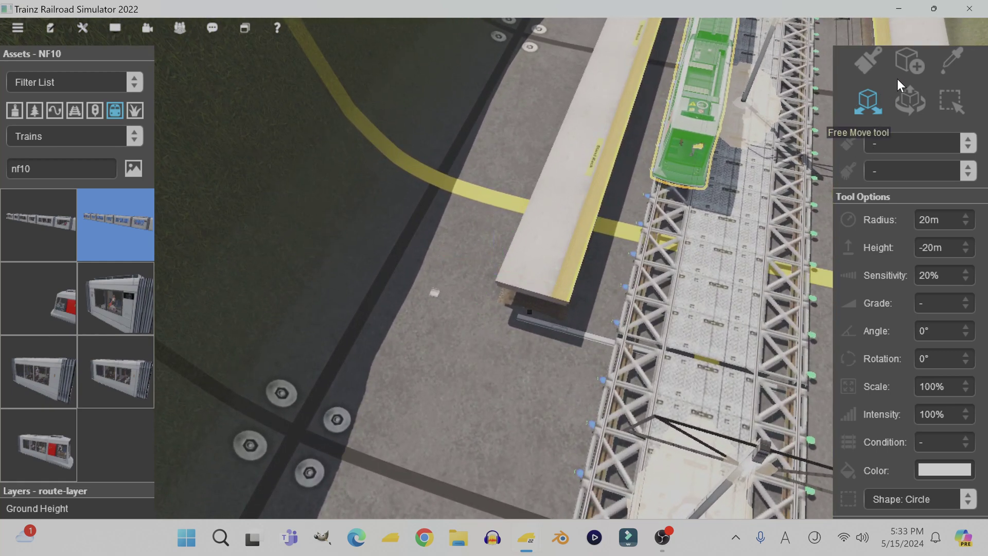
click(523, 309)
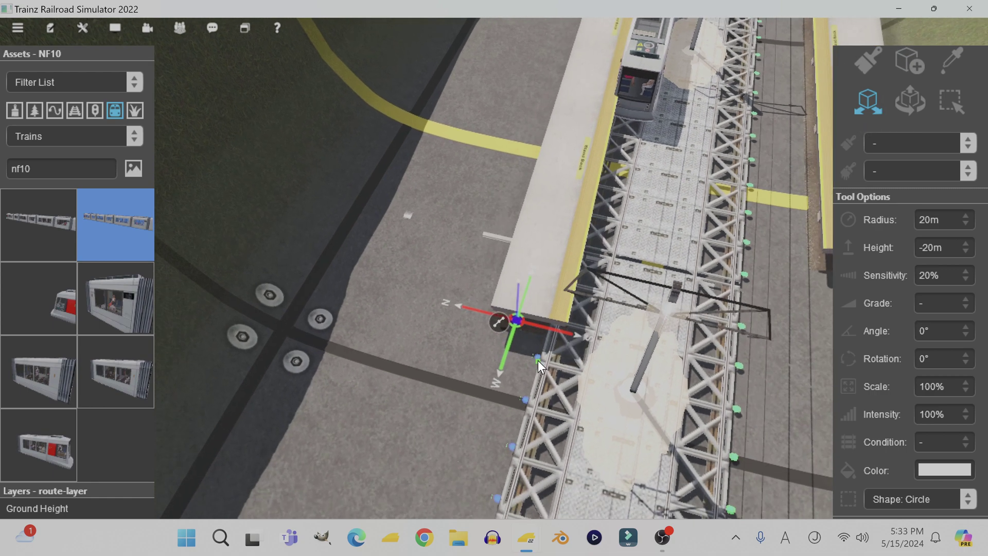
drag(538, 361, 459, 334)
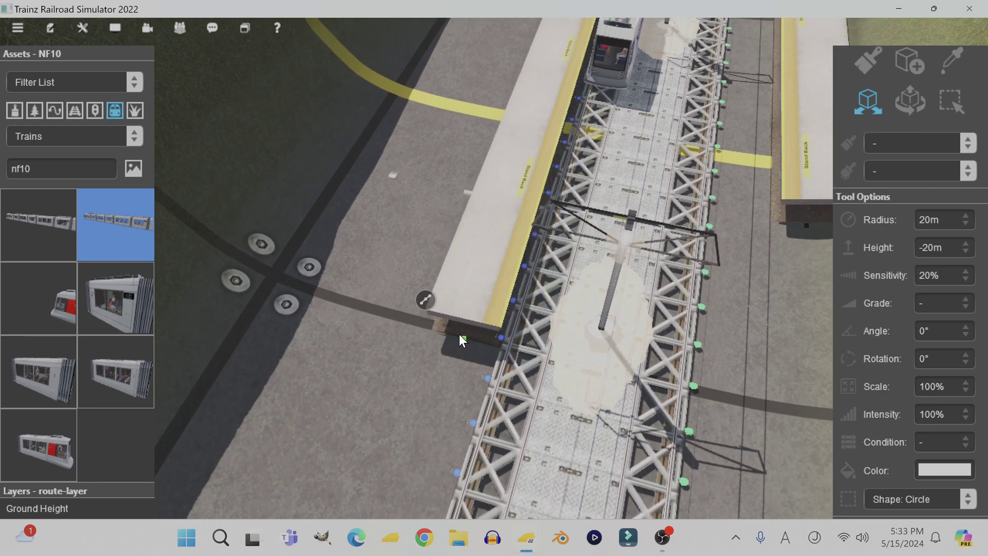
right_click(538, 310)
scroll(479, 278, up, 3)
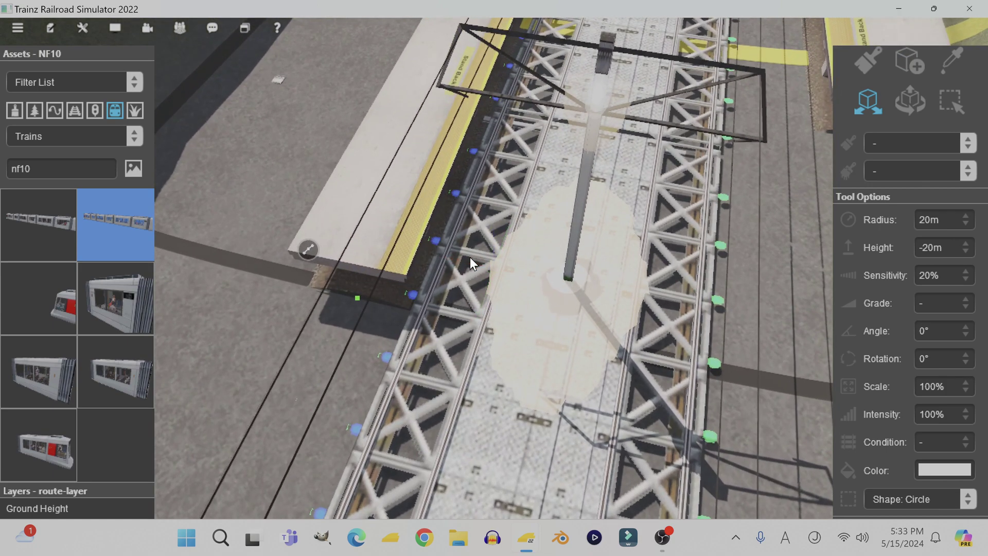
key(Up)
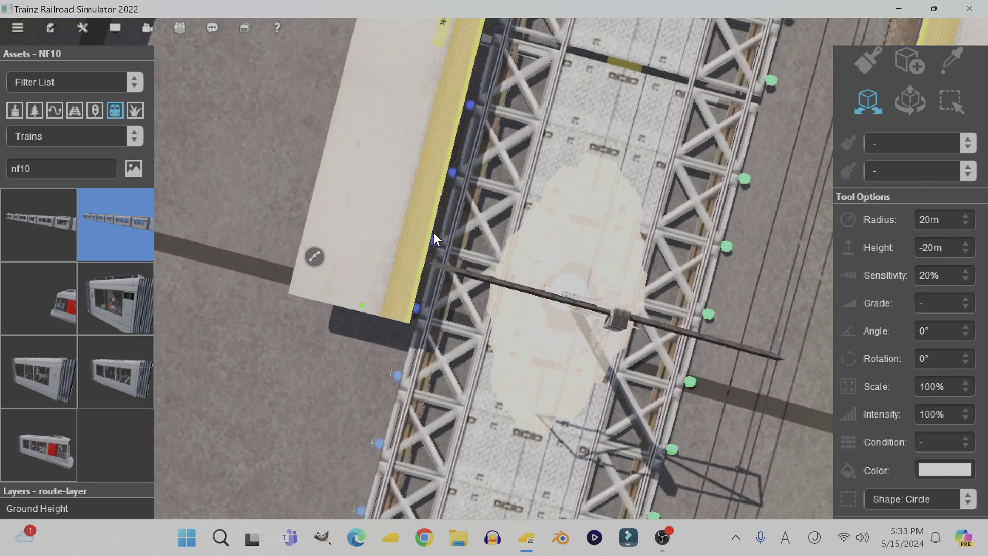
right_click(404, 262)
right_click(519, 321)
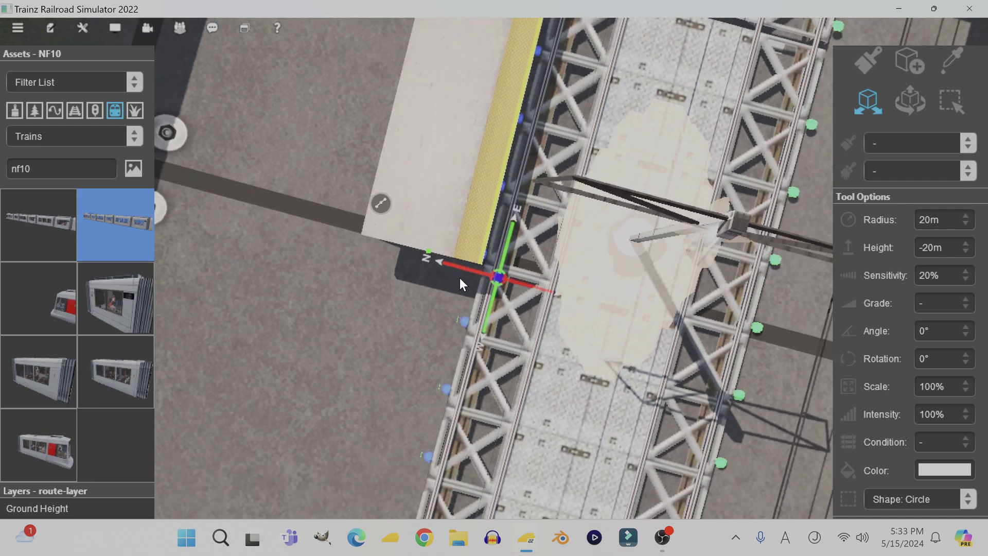
mouse_move(420, 243)
mouse_down()
mouse_move(407, 240)
mouse_move(416, 242)
mouse_up()
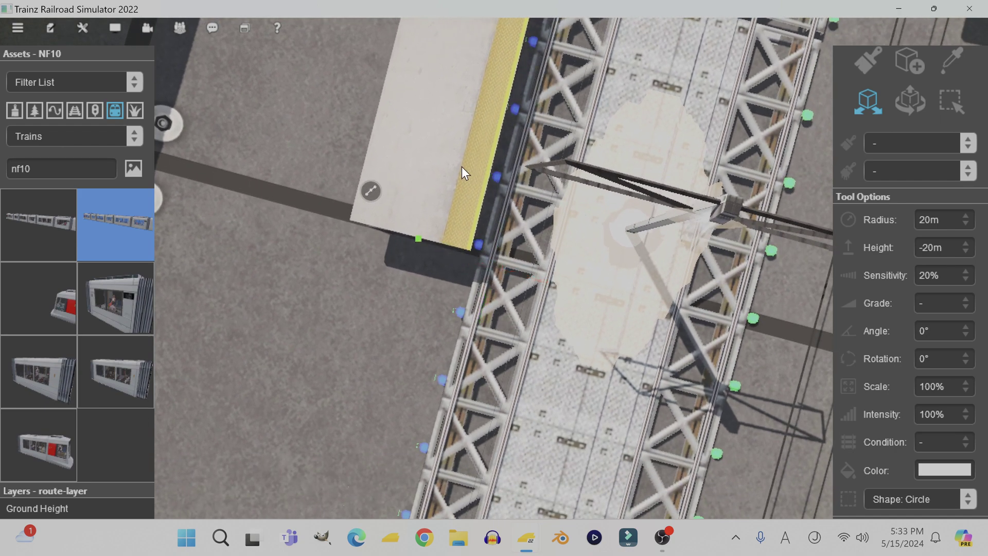
Step: Extend the east end of the north platform past the yellow grid line and bring it close to the bridge
scroll(492, 124, down, 5)
right_drag(462, 166, 537, 82)
right_click(538, 82)
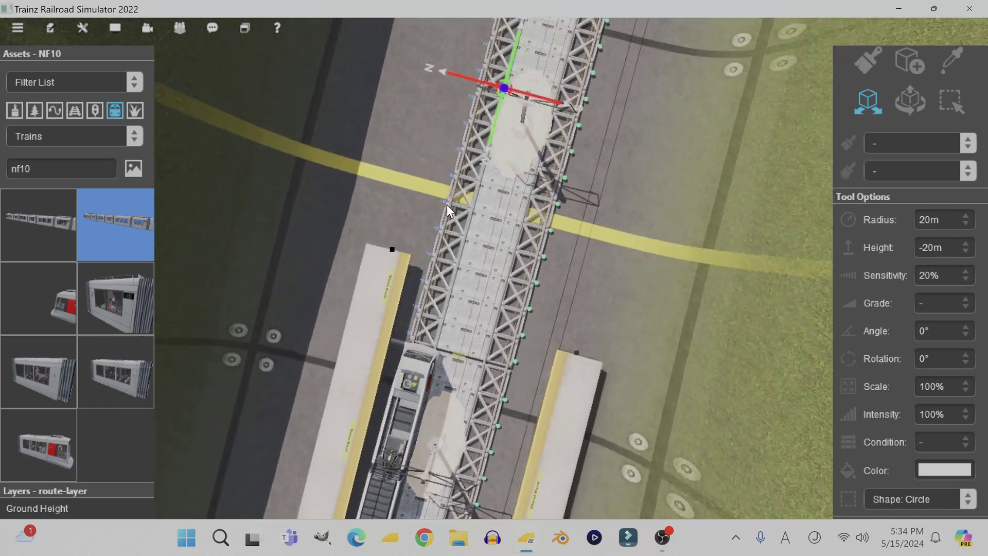
right_click(447, 212)
right_click(511, 404)
scroll(512, 146, up, 3)
right_click(512, 146)
right_click(365, 253)
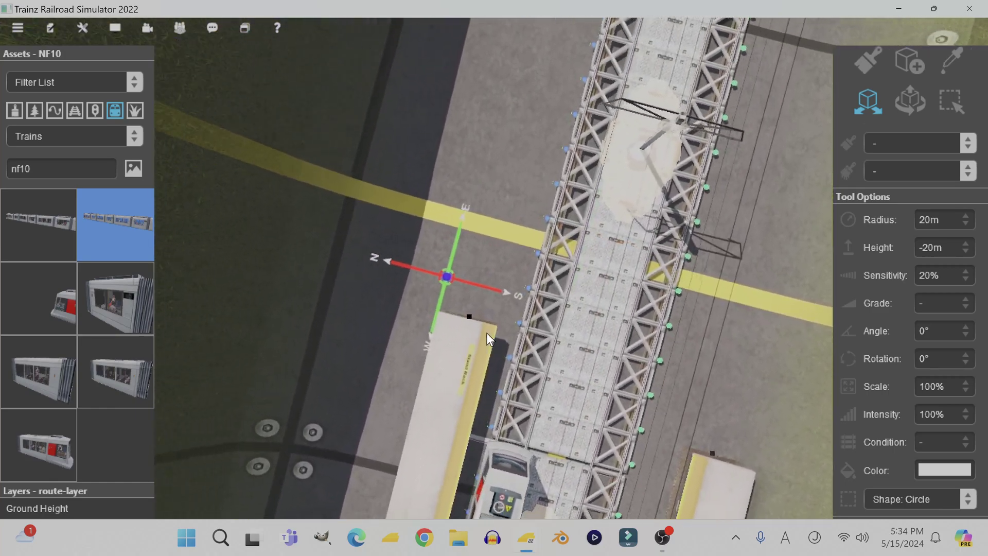
scroll(515, 331, up, 3)
drag(538, 328, 530, 323)
right_click(600, 247)
drag(563, 266, 479, 260)
Step: Fine-tune the east end of the north platform so its safety edge runs parallel and tight to the bridge
right_click(511, 155)
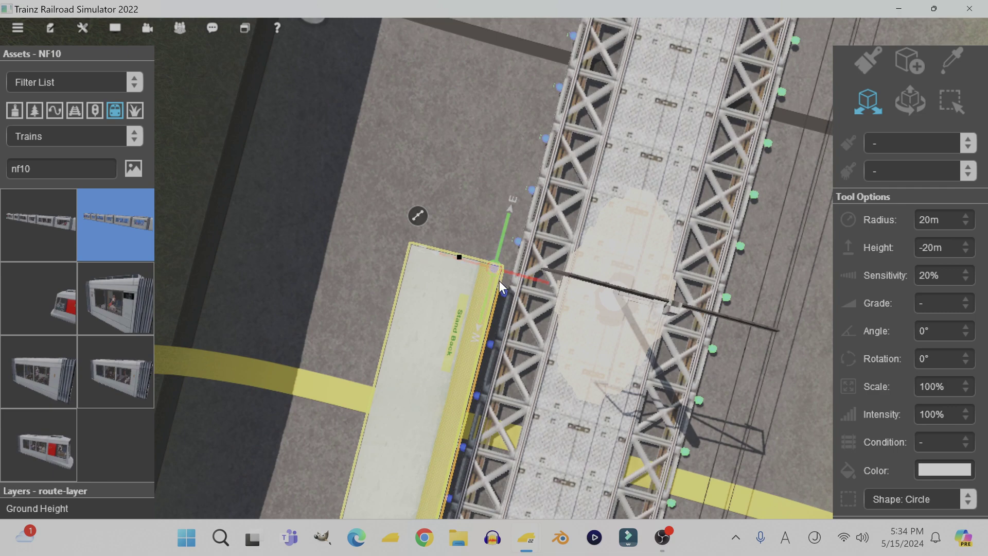
right_click(518, 294)
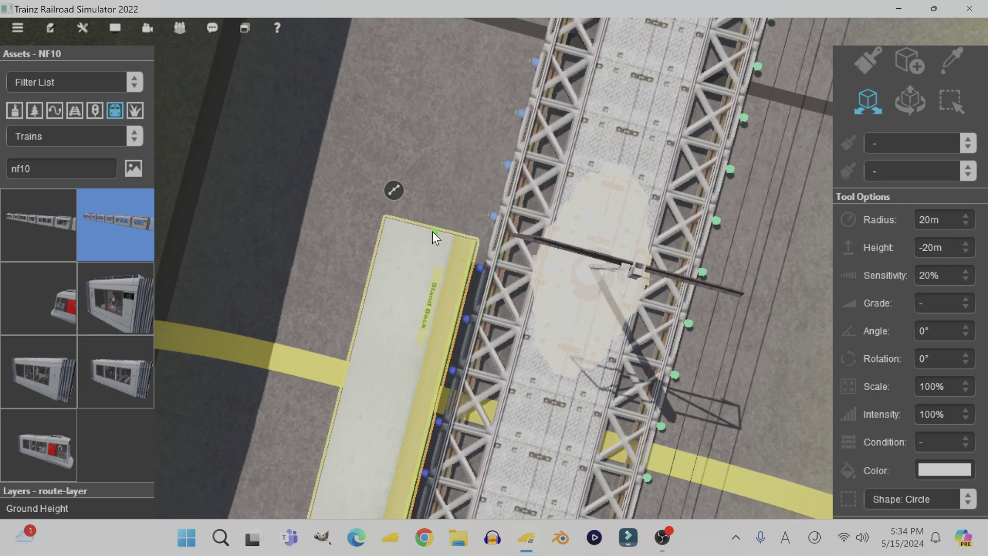
drag(435, 231, 444, 220)
Step: Inspect the north platform's alignment with the tram from above and from a low angle along the track
right_click(493, 358)
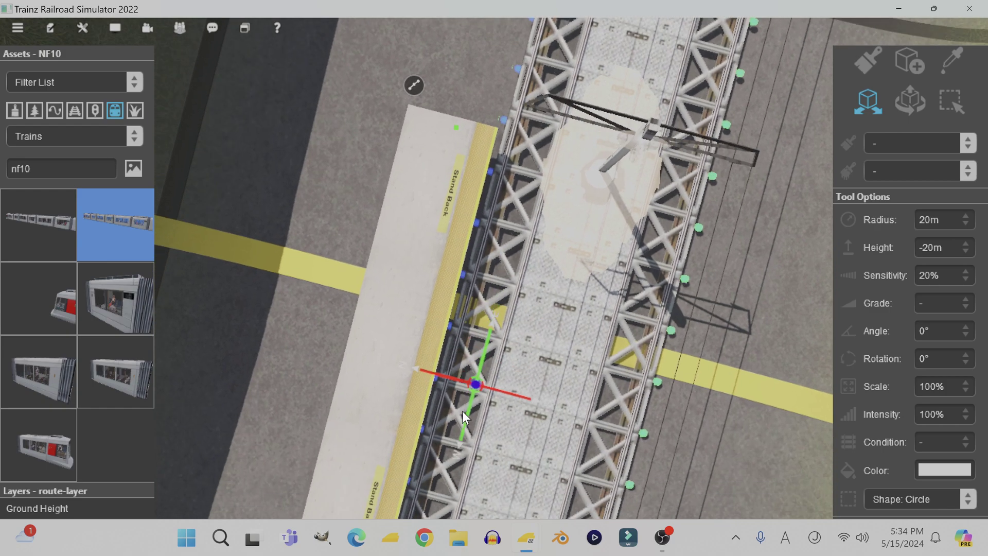
right_click(444, 445)
right_click(448, 438)
right_click(425, 416)
right_click(423, 419)
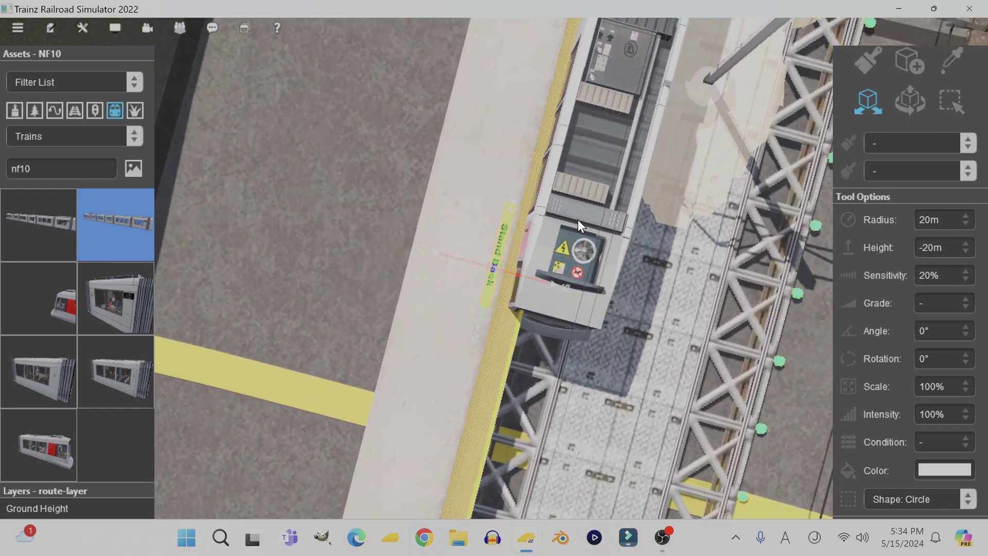
key(Down)
key(Left)
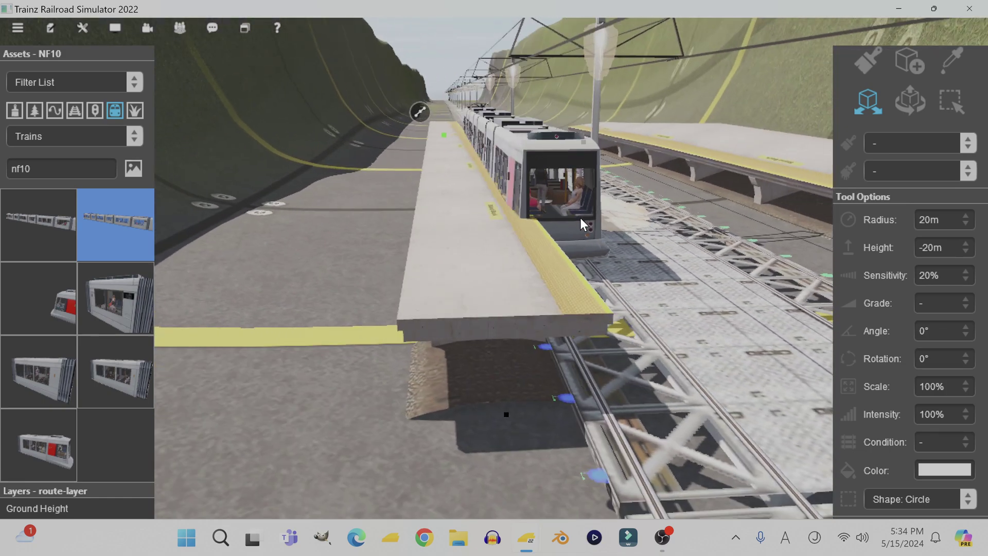
key(Right)
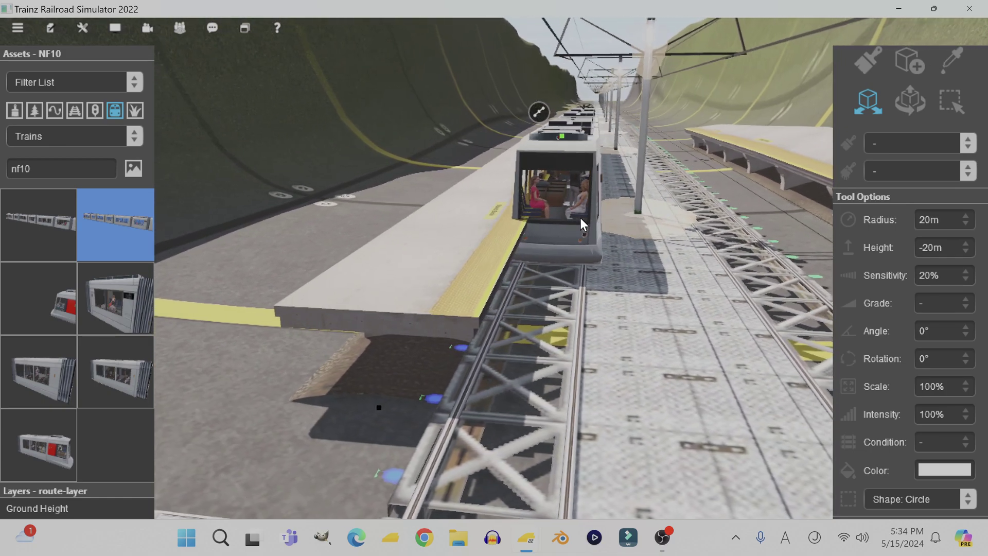
Step: Examine the north platform's clearance from the tram and the bridge at its west end from above
key(Right)
key(Up)
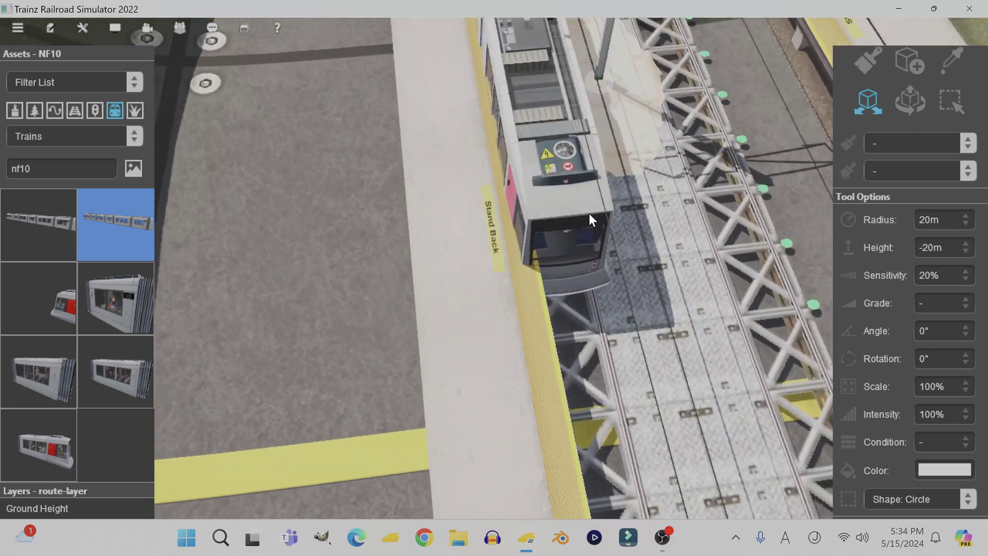
right_click(436, 305)
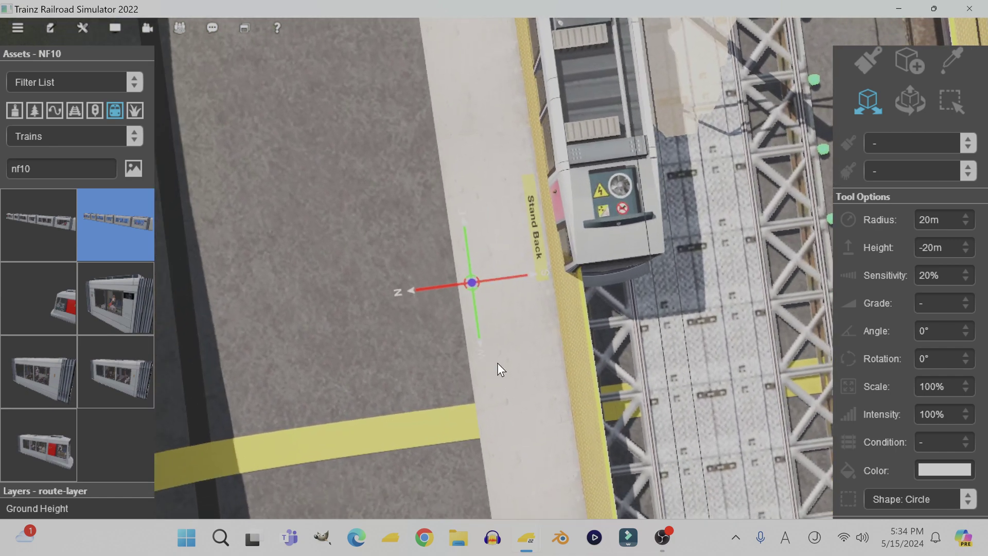
right_click(541, 381)
right_click(493, 204)
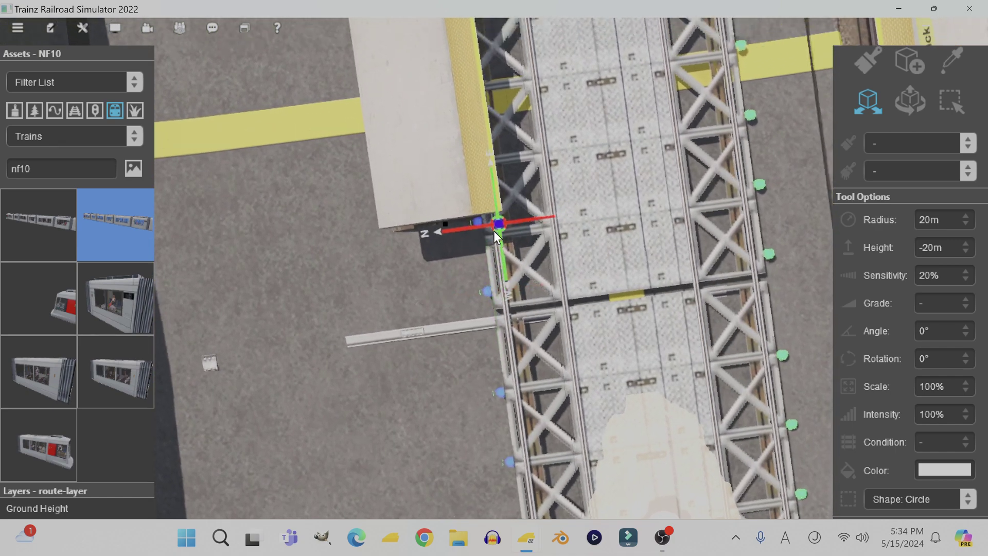
right_click(460, 298)
scroll(485, 304, down, 3)
right_click(485, 334)
right_click(489, 342)
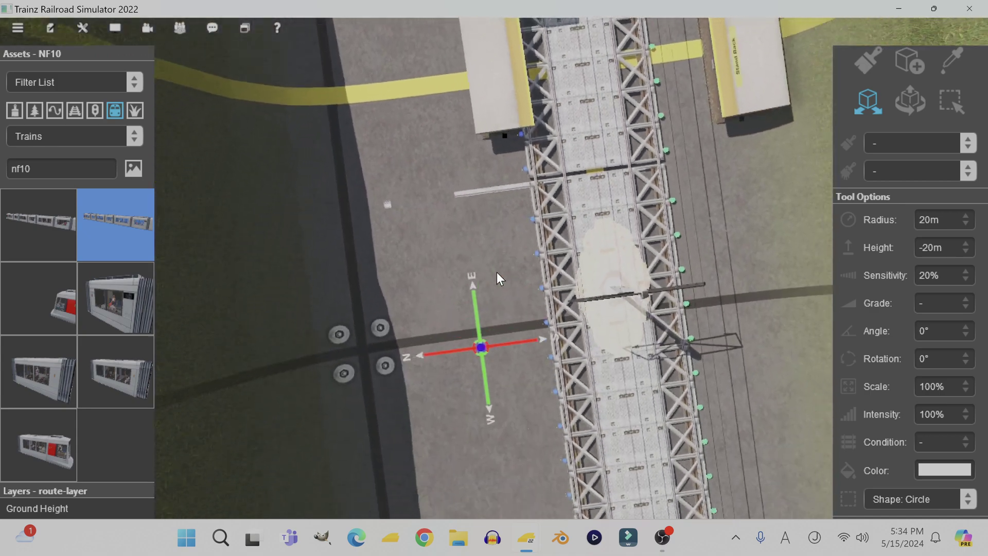
right_click(504, 188)
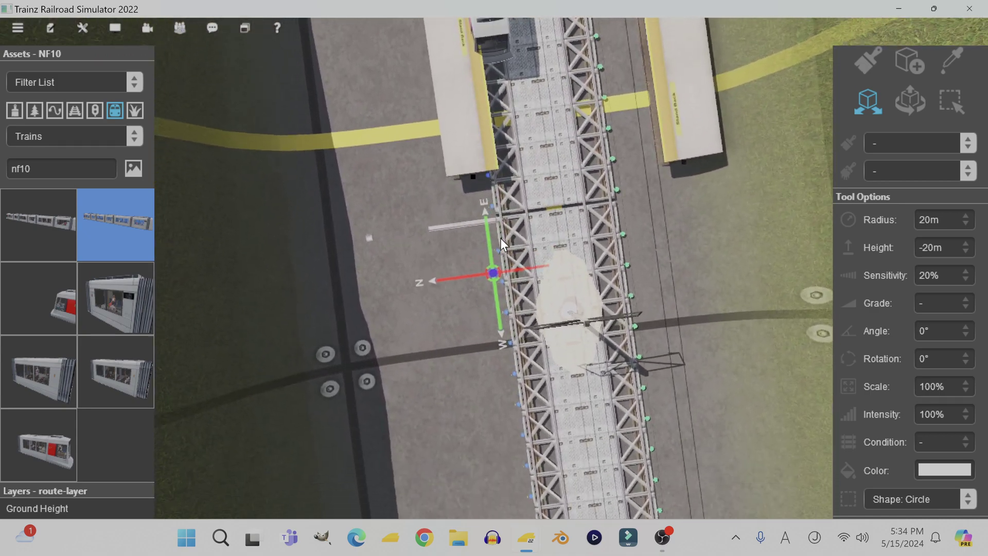
Step: Nudge the west end of the north platform slightly away from the bridge, leaving a narrow gap beside the tram
scroll(504, 199, up, 2)
right_click(506, 152)
scroll(466, 288, up, 2)
right_click(450, 318)
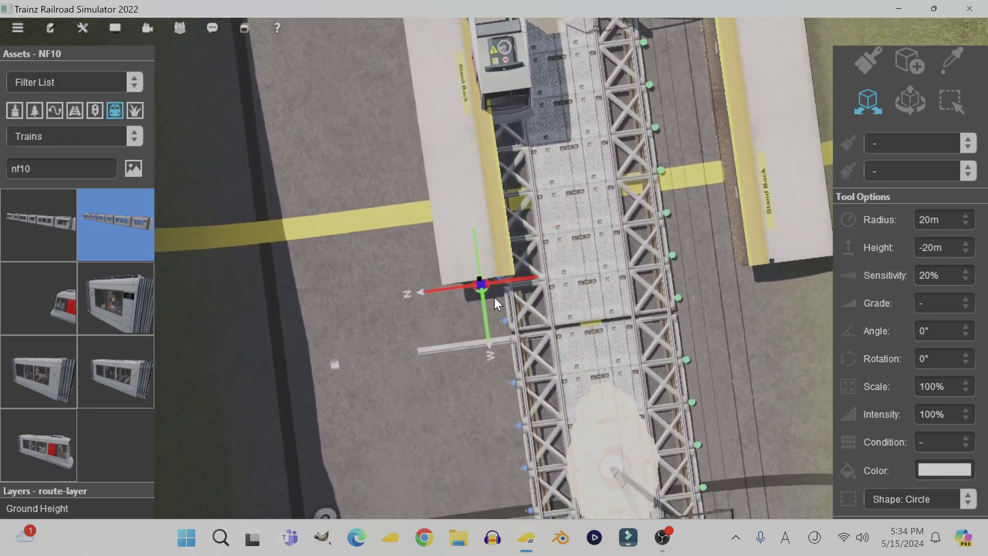
scroll(507, 273, up, 3)
drag(492, 262, 458, 266)
right_click(504, 152)
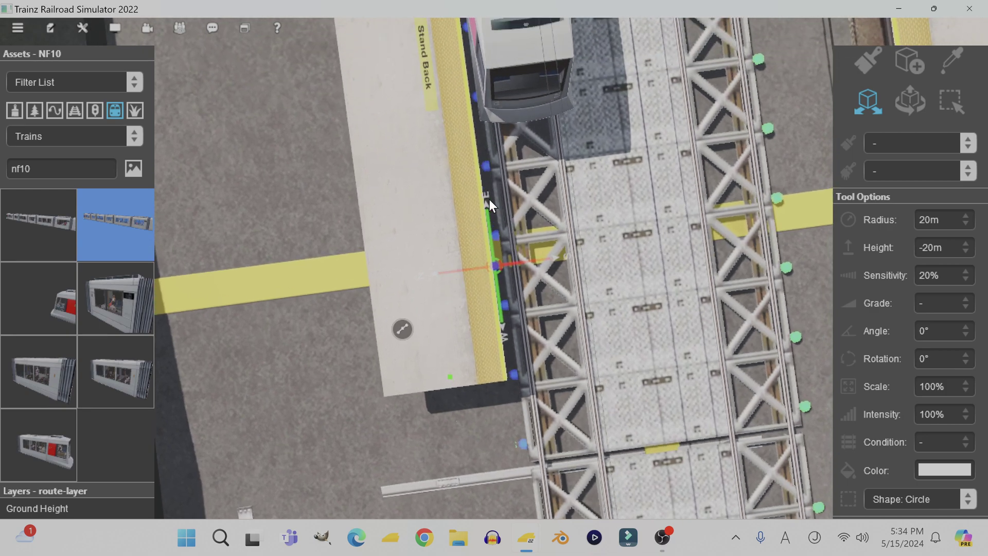
right_drag(489, 200, 446, 182)
scroll(446, 182, up, 4)
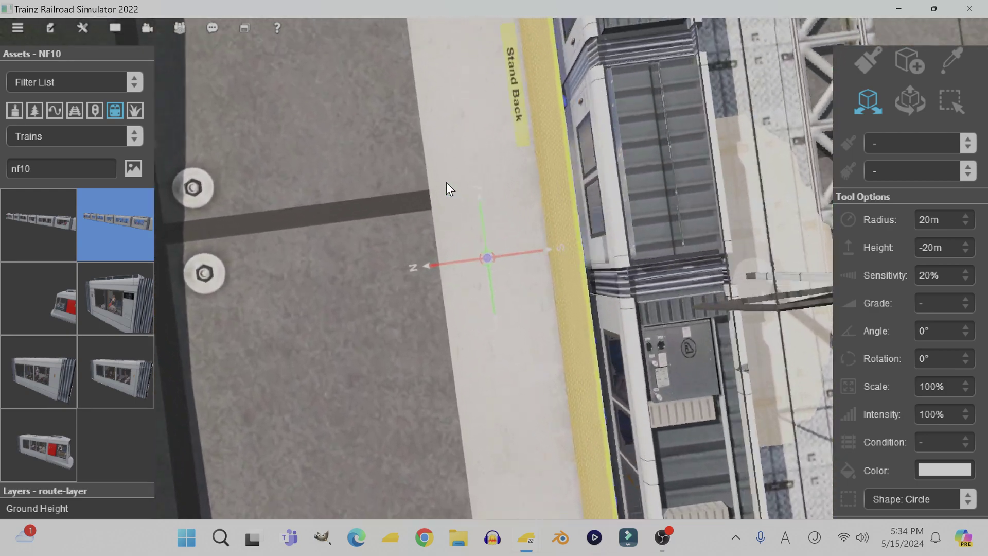
key(Down)
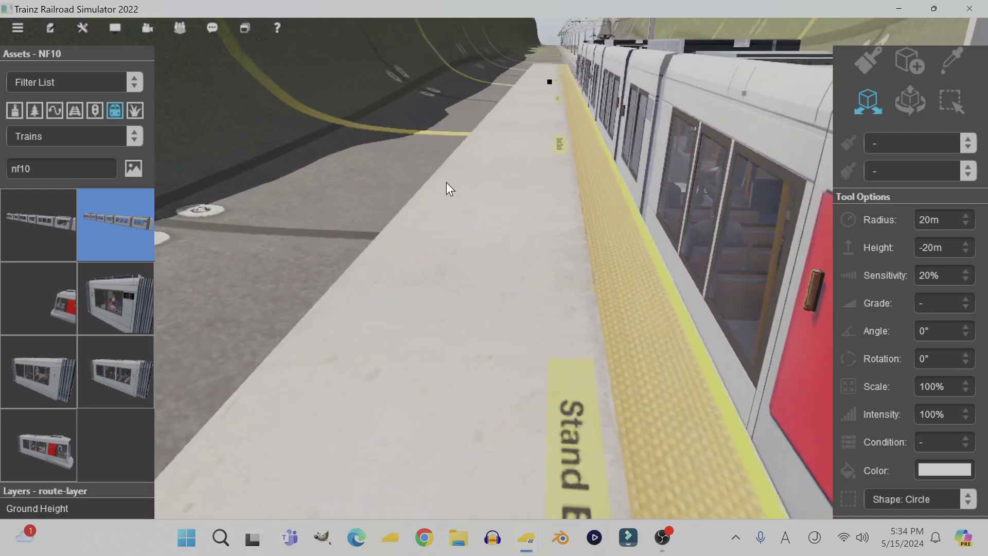
Step: Lower the west end of the north platform so its supports sink into the trench floor
right_click(546, 319)
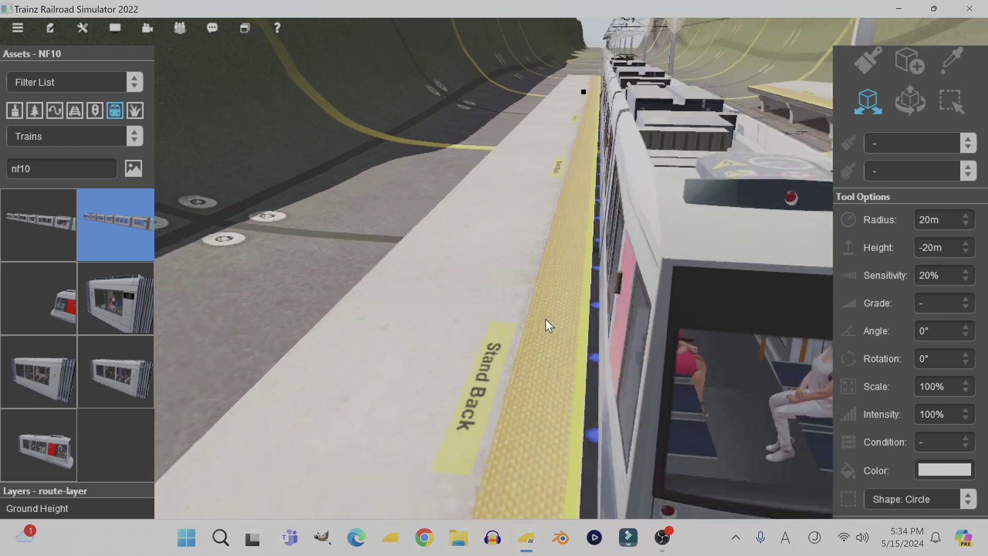
right_click(444, 368)
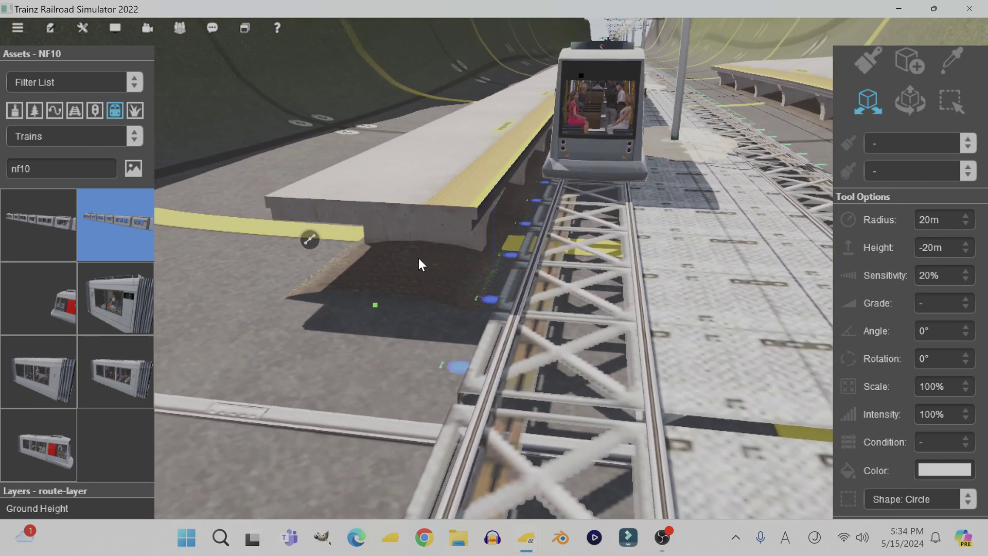
right_click(419, 258)
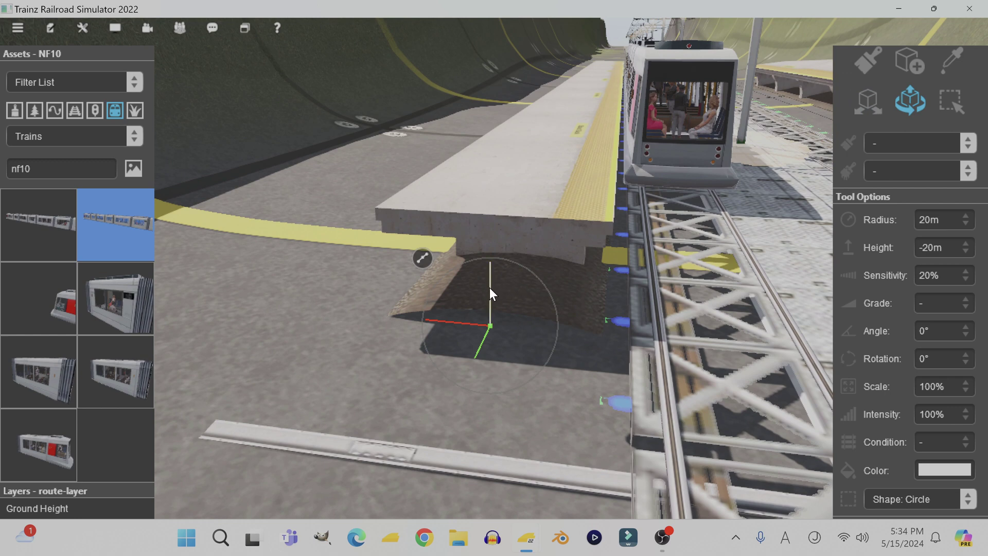
drag(490, 288, 486, 356)
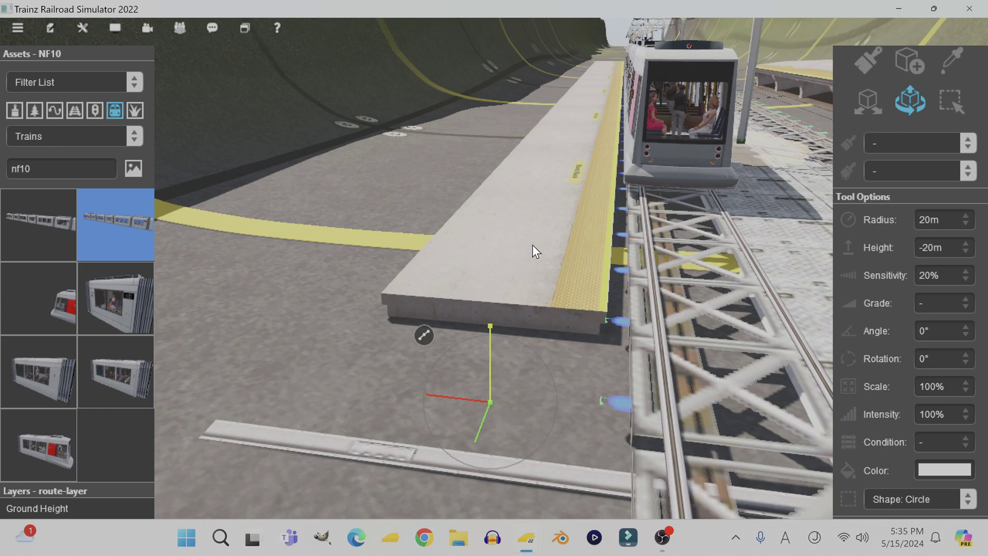
Step: Lower the east end of the north platform so its supports sink into the trench floor
right_click(573, 194)
right_click(571, 191)
right_click(552, 159)
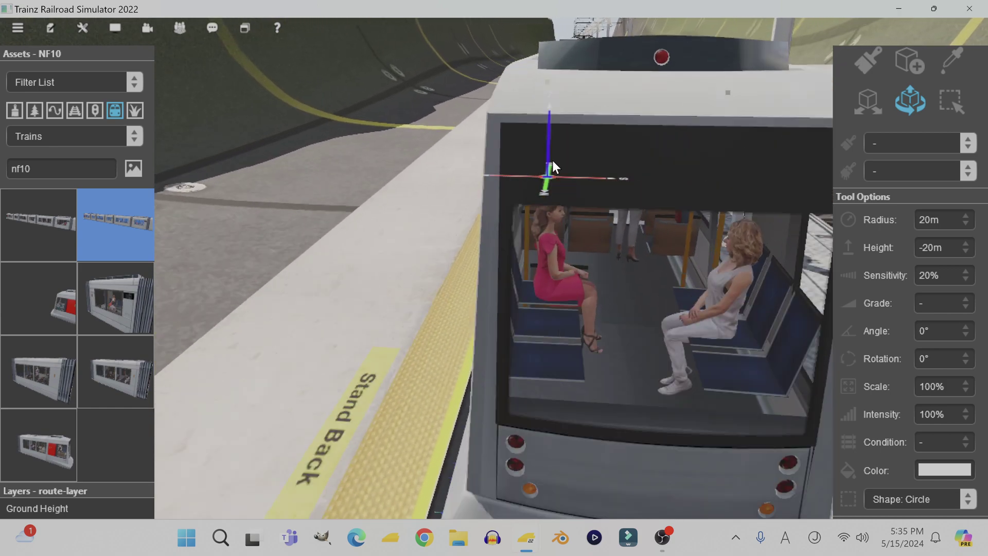
right_click(551, 160)
right_click(508, 157)
right_click(499, 206)
right_click(479, 232)
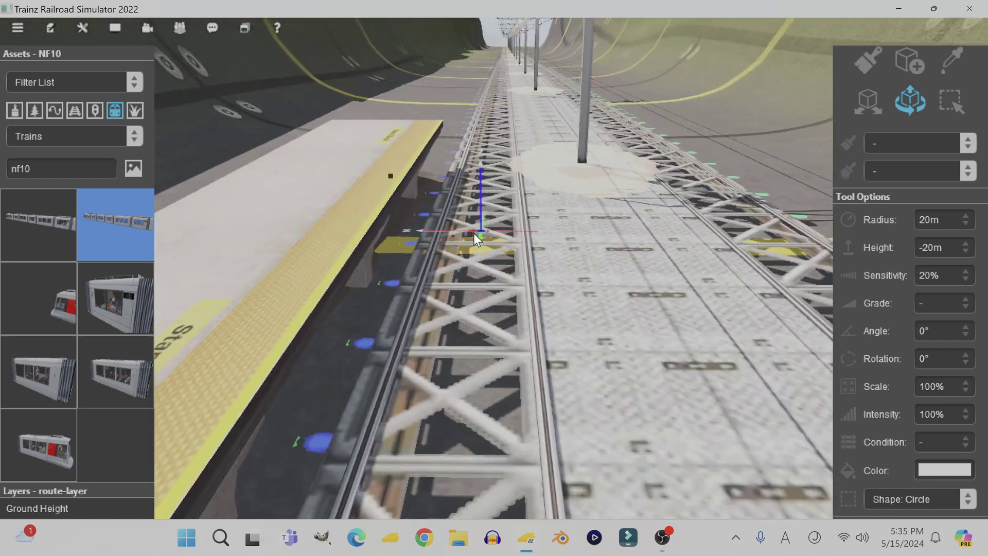
right_click(433, 214)
key(Left)
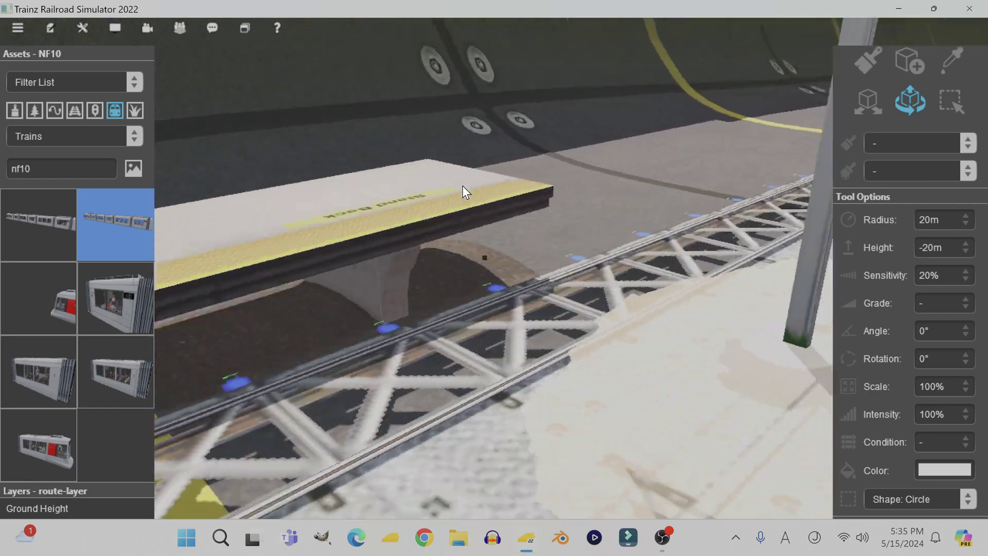
key(Left)
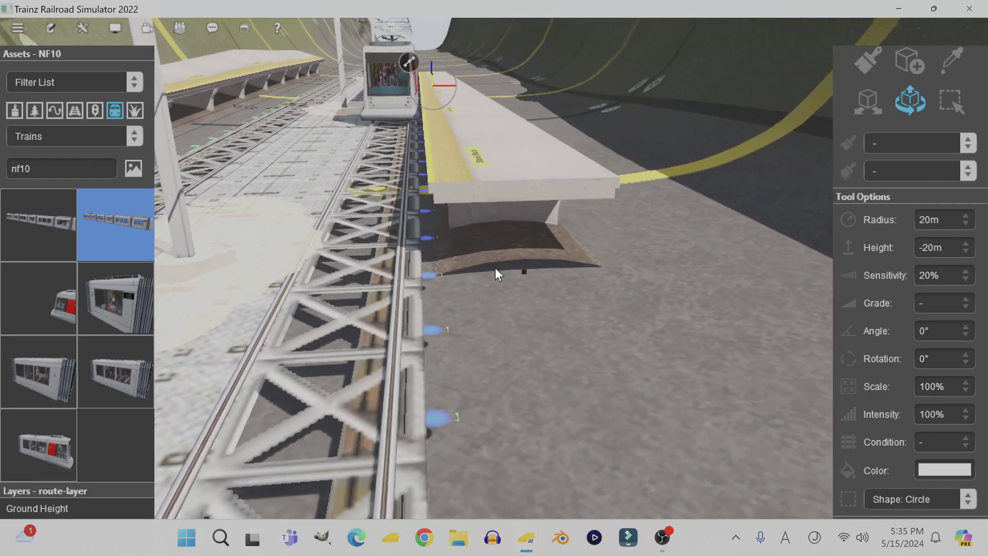
right_click(523, 272)
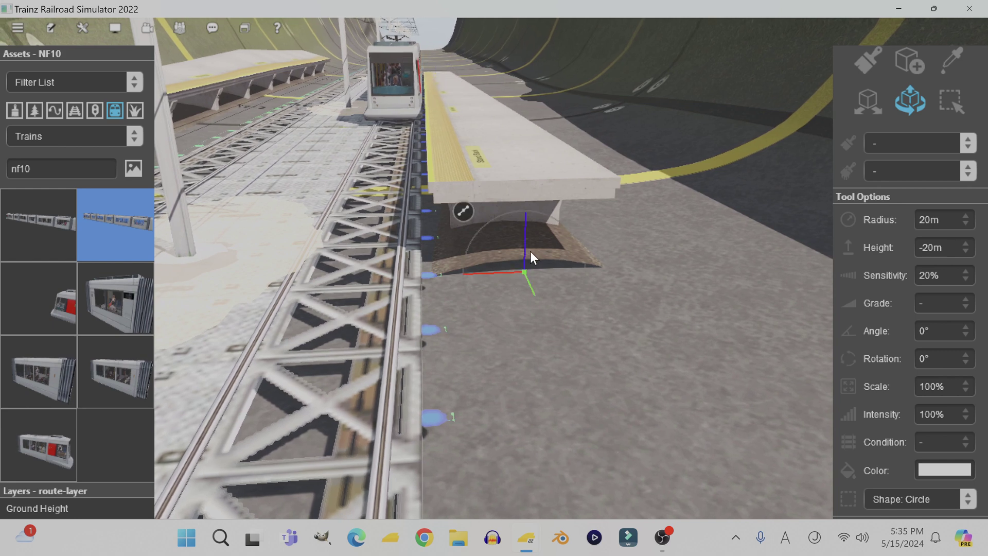
drag(524, 239, 501, 308)
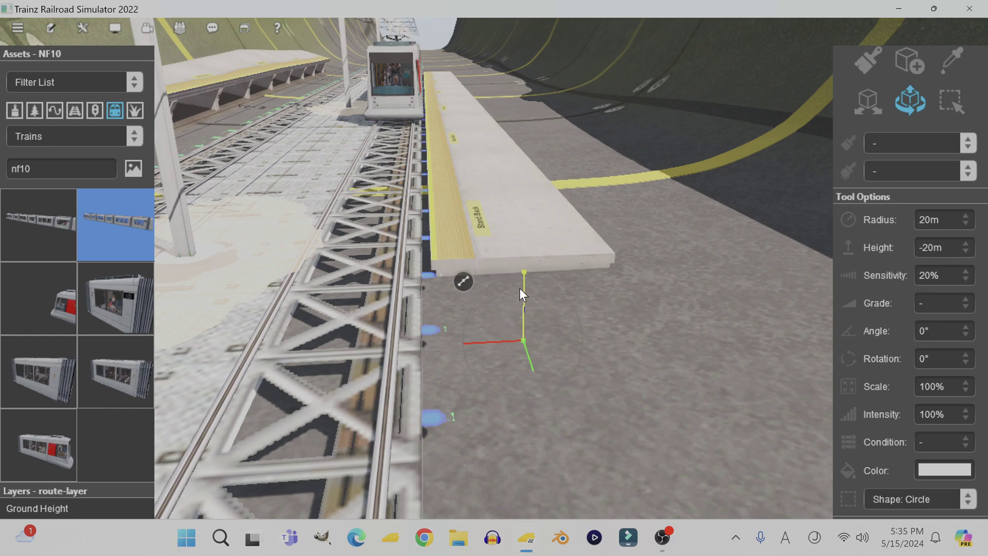
Step: Examine the lowered north platform's height and spacing against the tram along its length, at platform level and from above
right_drag(515, 227, 484, 301)
key(Up)
key(Left)
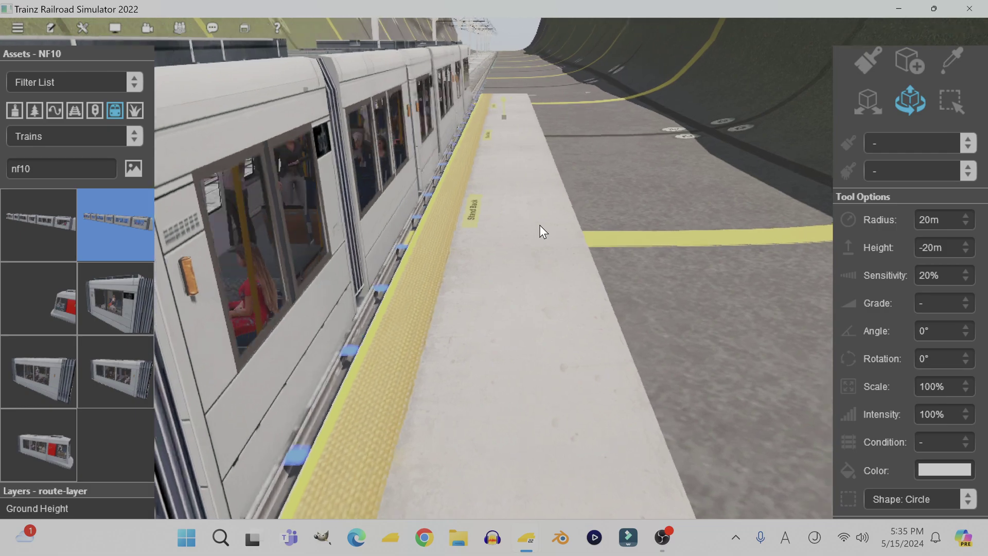
key(Left)
key(Down)
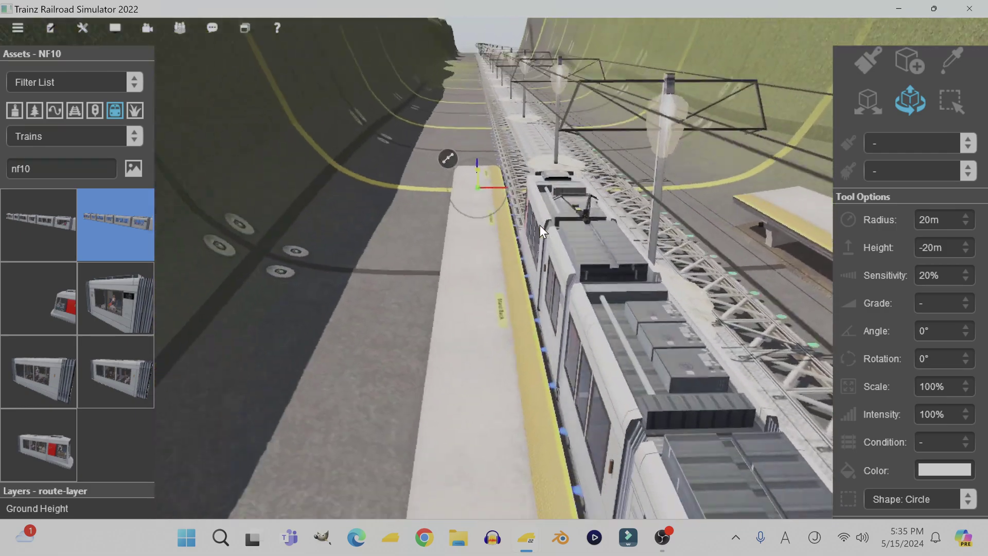
key(Left)
key(Down)
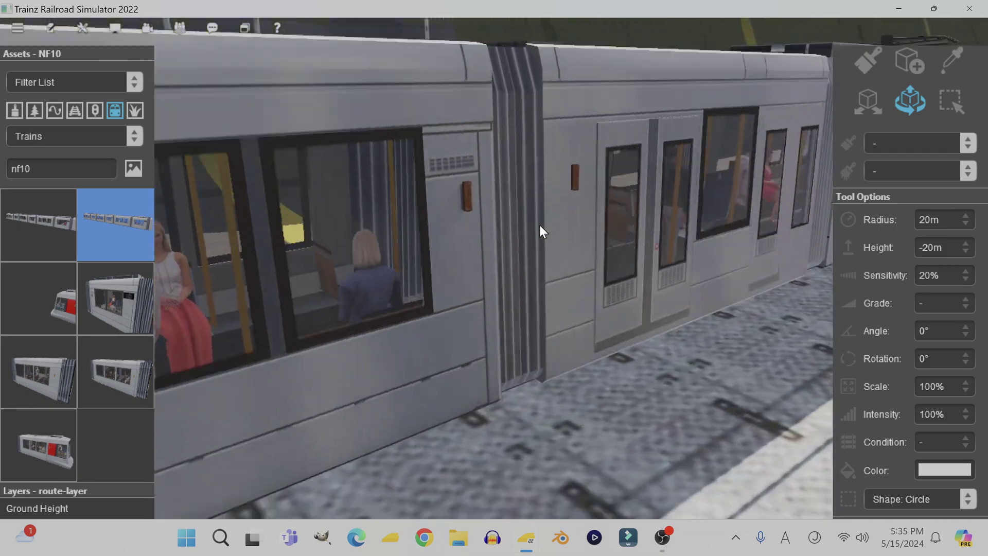
key(Right)
key(Right)
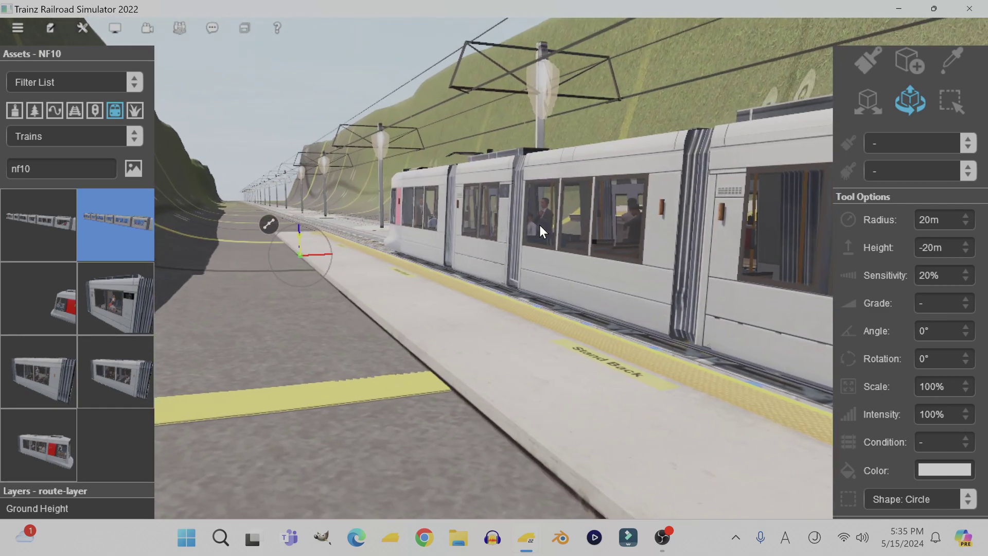
key(Left)
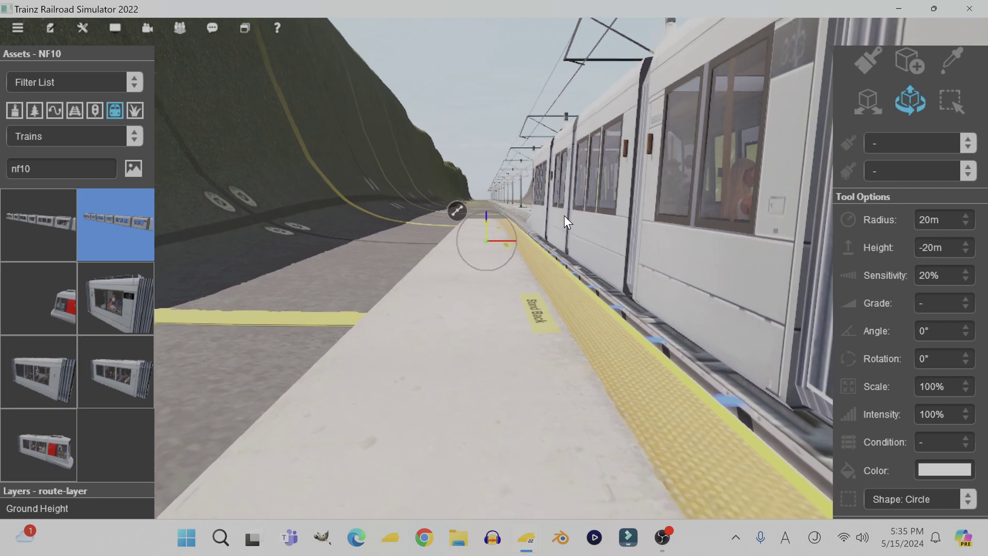
key(Up)
key(Up)
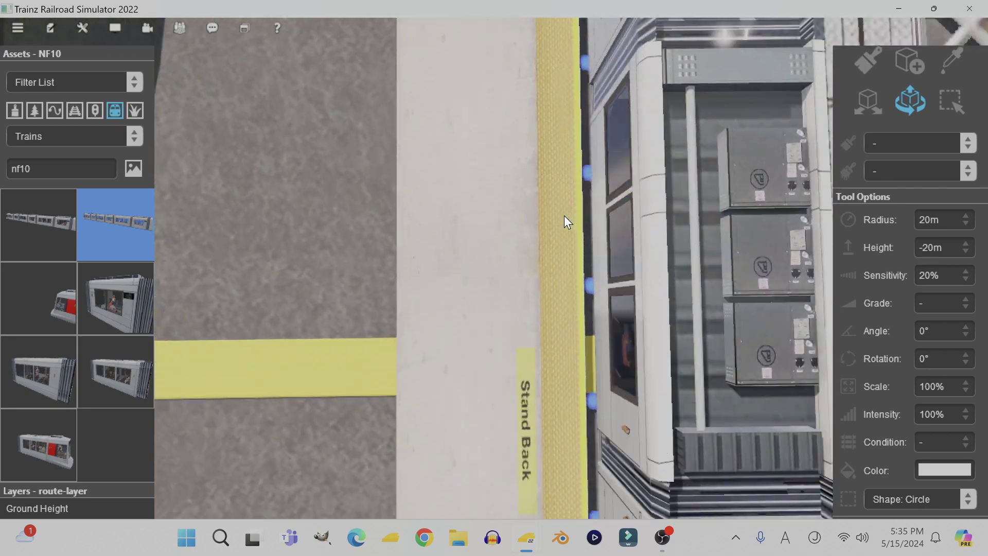
key(Down)
scroll(670, 133, down, 10)
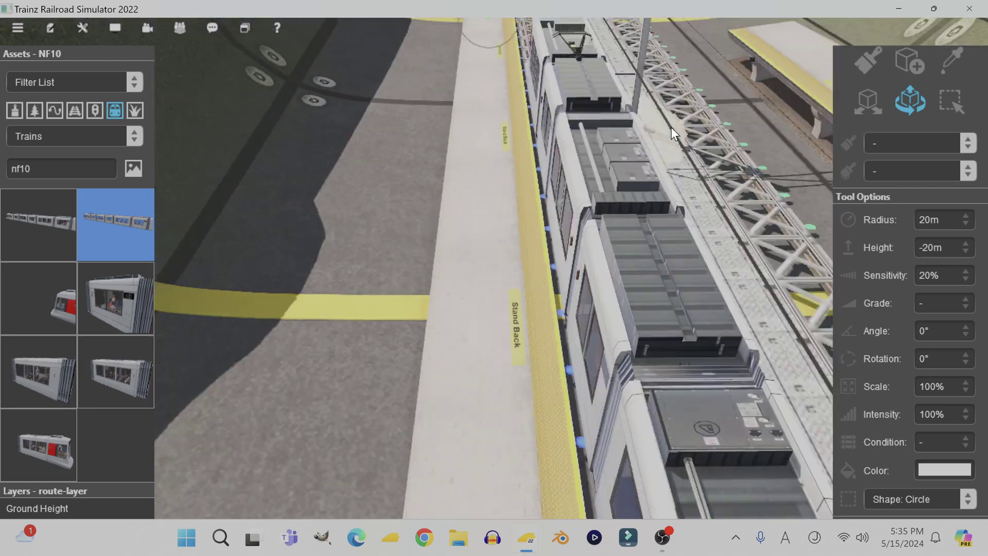
Step: Select the north platform together with every section of the NF10 tram using an area selection
right_click(401, 406)
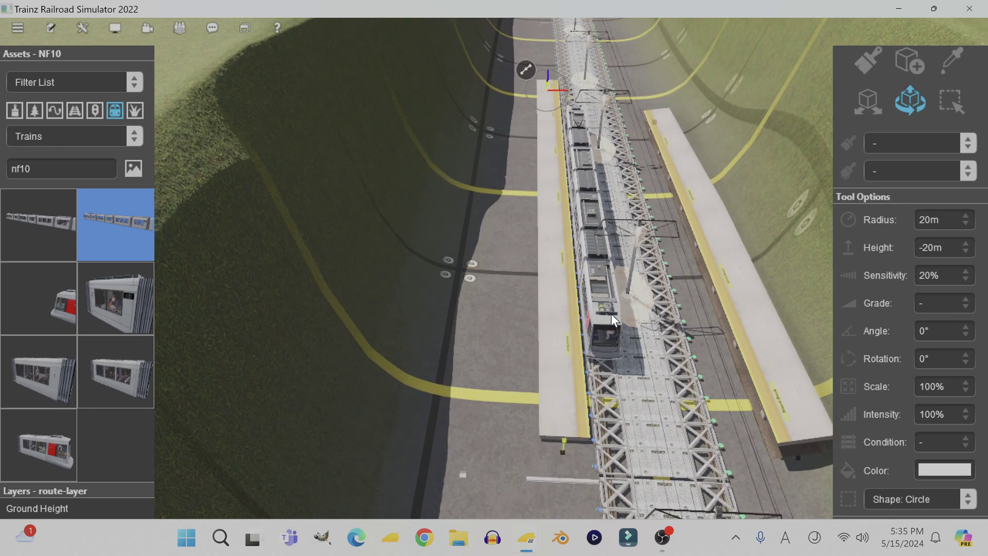
scroll(602, 311, up, 3)
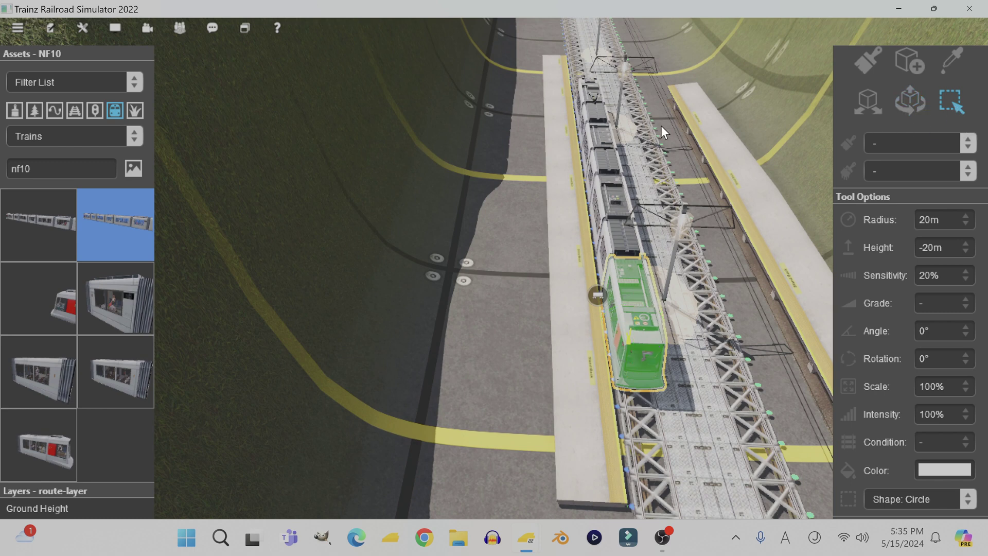
drag(524, 99, 631, 231)
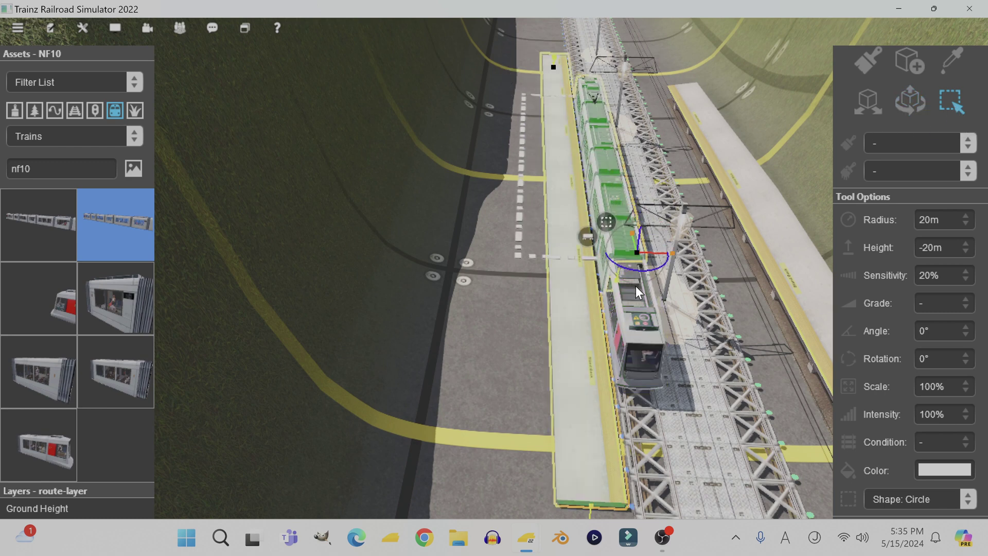
drag(639, 357, 634, 343)
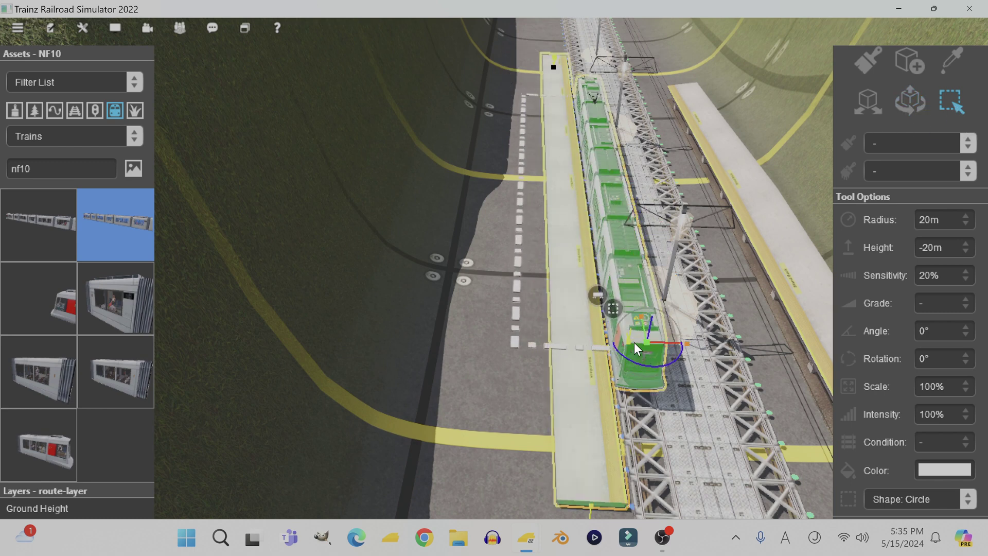
scroll(565, 293, down, 4)
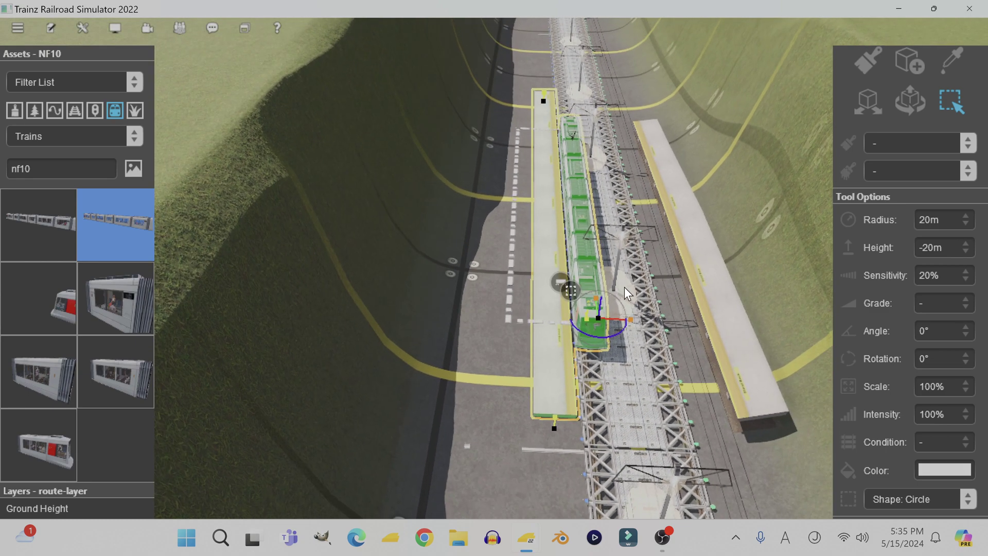
Step: Bring the selection's info and the Scrapbook section of the tool settings into view
scroll(899, 203, up, 1)
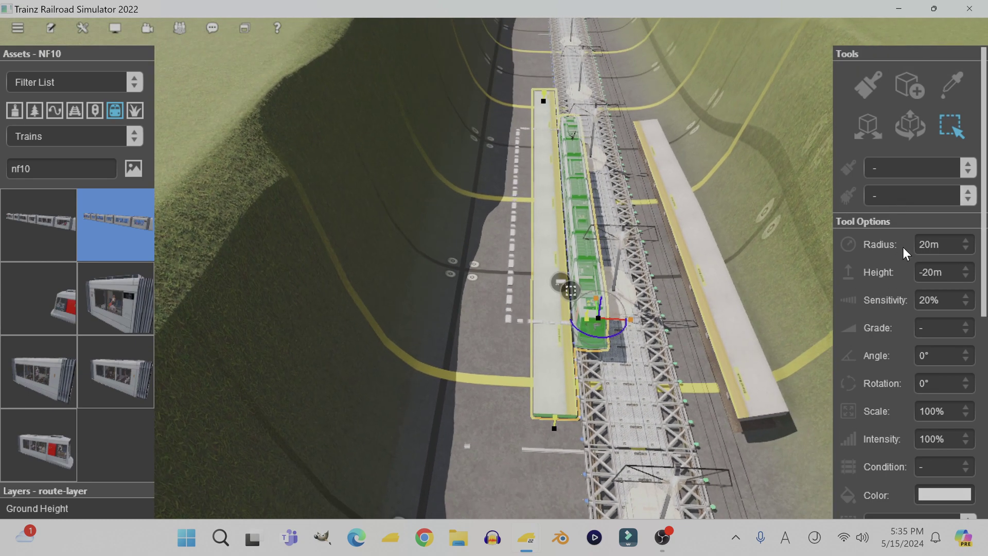
scroll(877, 311, down, 6)
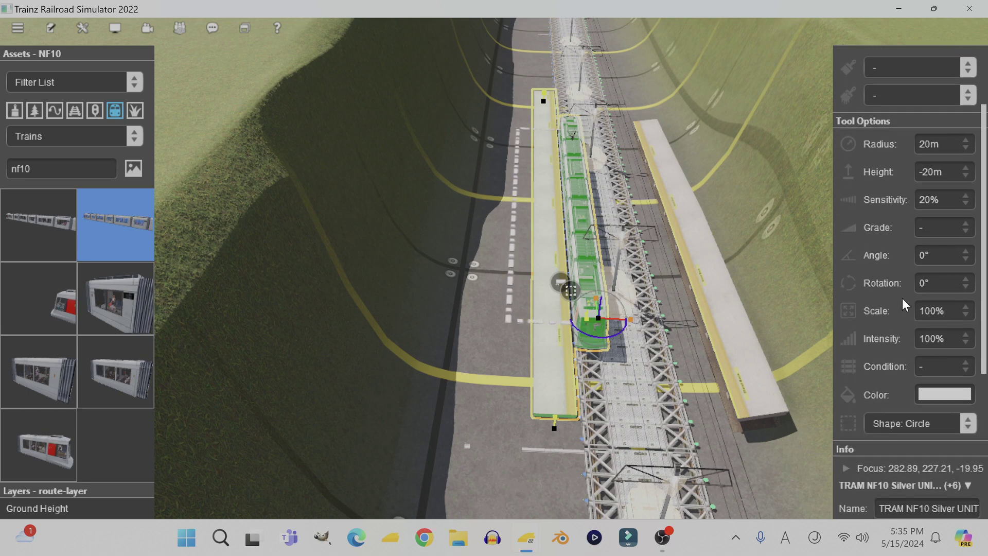
scroll(882, 340, down, 8)
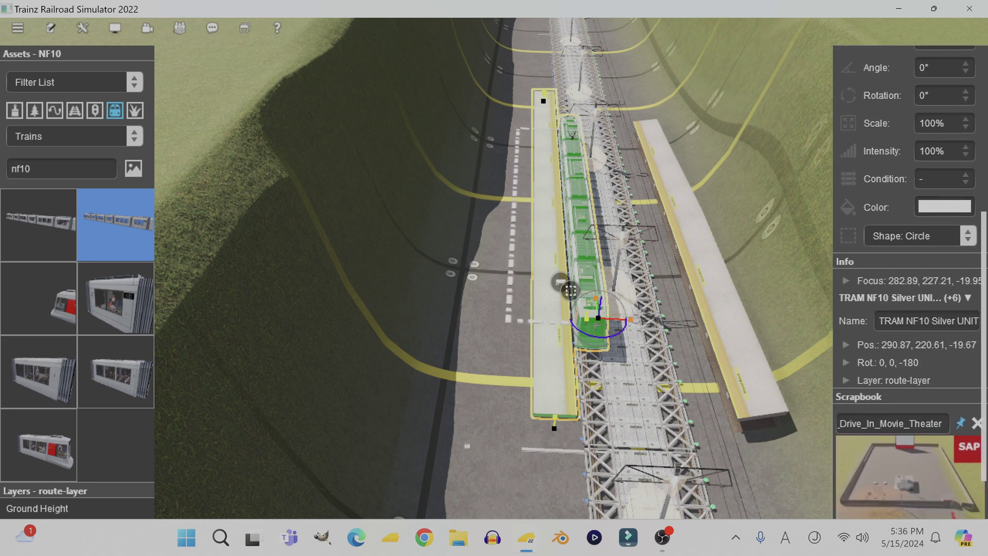
scroll(887, 291, down, 1)
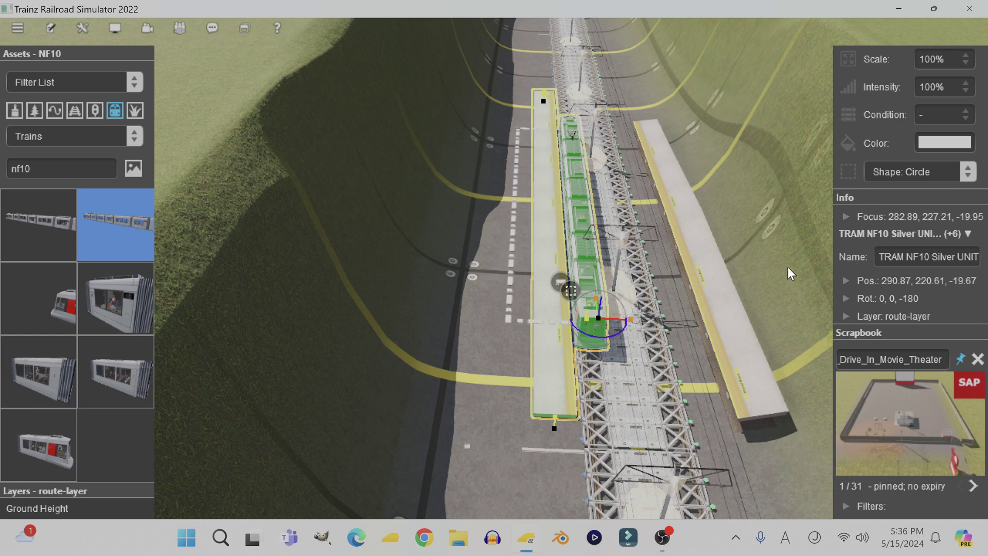
Step: Try to move the selected north platform and NF10 tram together across the bridge toward the south side
scroll(680, 321, up, 1)
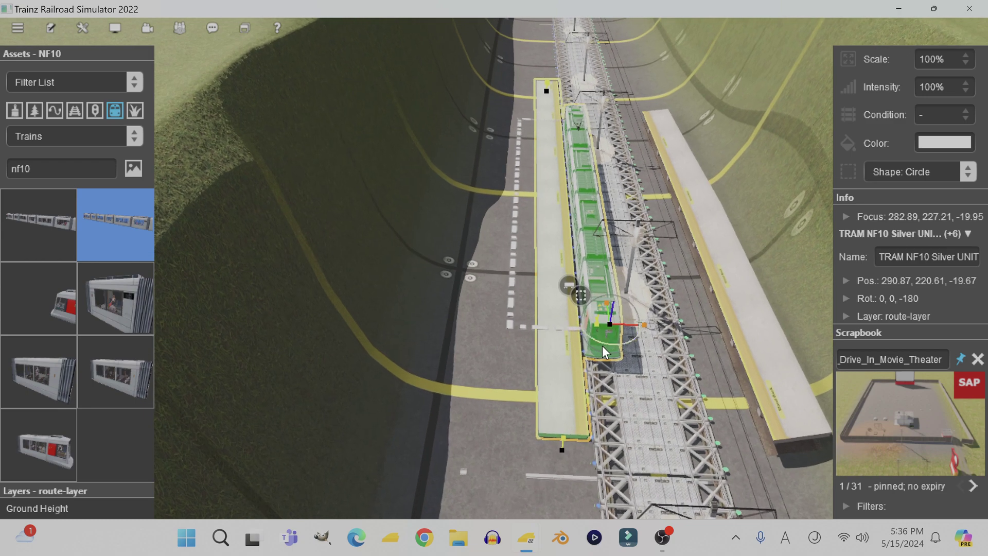
drag(602, 345, 585, 337)
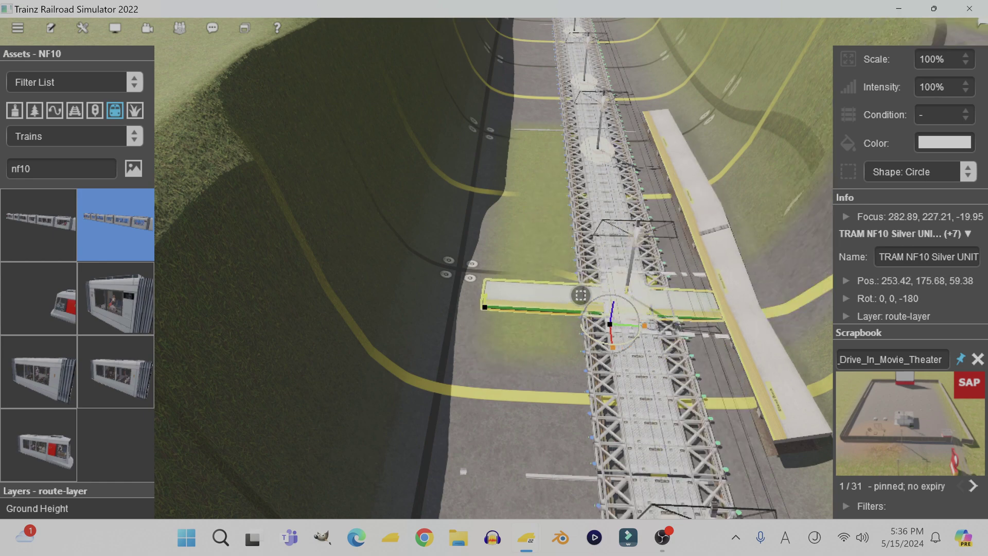
drag(584, 338, 581, 294)
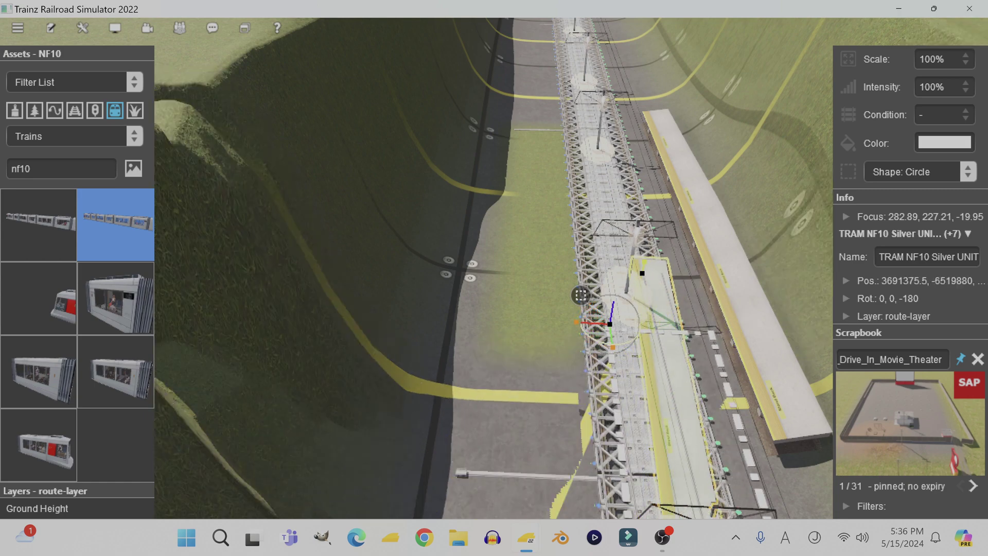
Step: Inspect the displaced platform and tram from above along the trench and undo their last move
scroll(566, 356, down, 8)
right_click(507, 419)
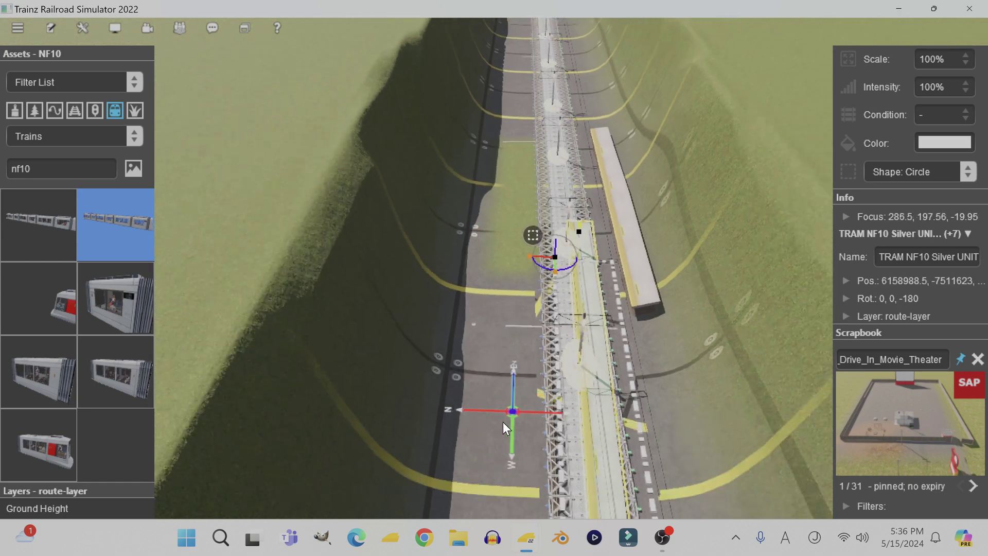
right_click(483, 396)
scroll(472, 364, down, 10)
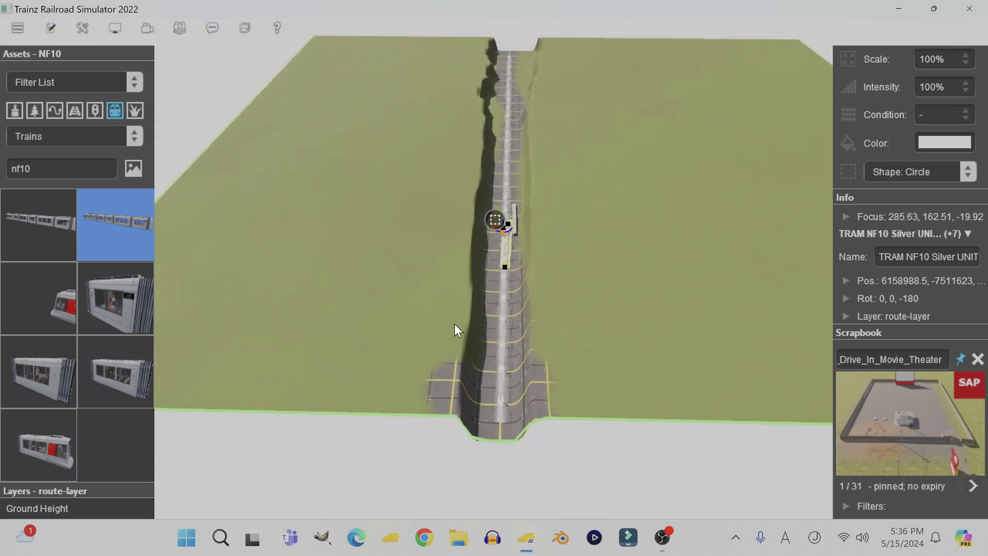
right_drag(464, 332, 482, 220)
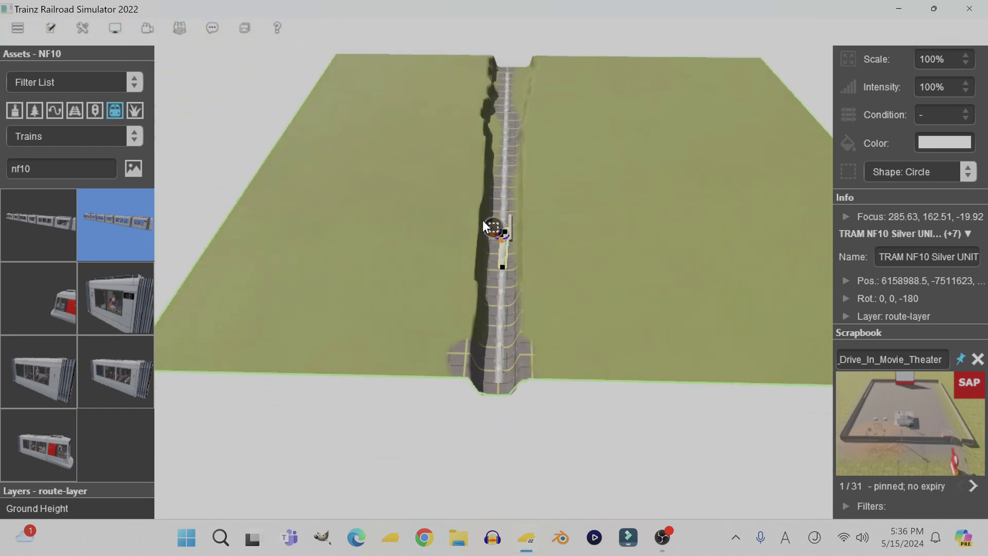
scroll(497, 229, up, 6)
right_click(470, 182)
scroll(484, 247, up, 5)
right_click(516, 348)
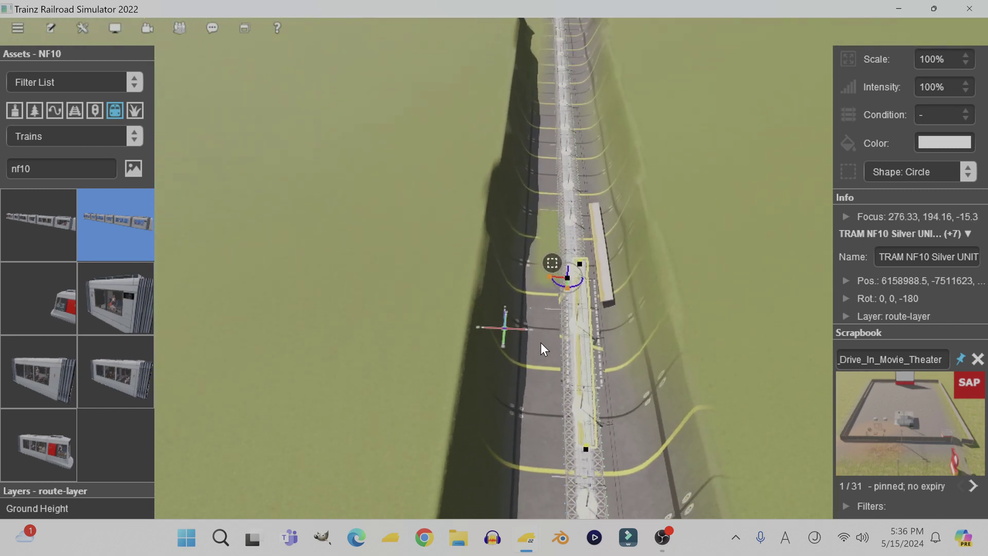
scroll(535, 304, up, 5)
right_click(583, 241)
right_click(575, 252)
scroll(567, 263, up, 3)
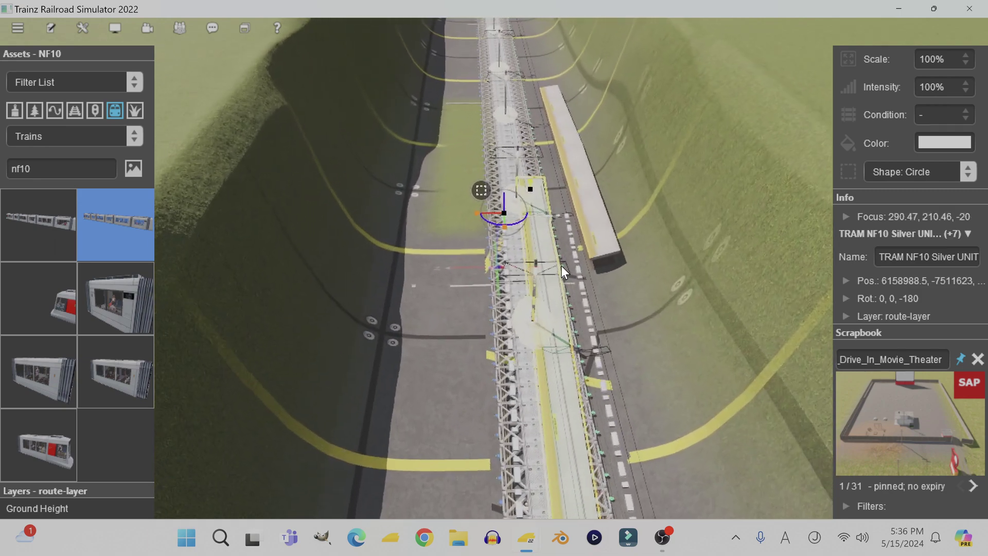
key(ctrl+z)
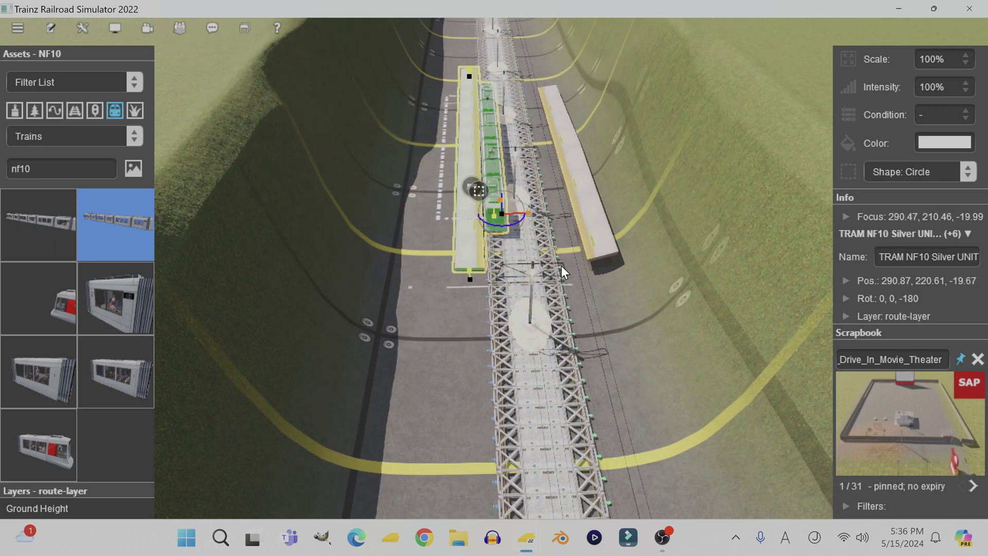
Step: Examine the restored platform and tram selection up close and bring the Tools section back into view
scroll(561, 265, up, 4)
right_click(551, 222)
scroll(442, 247, up, 4)
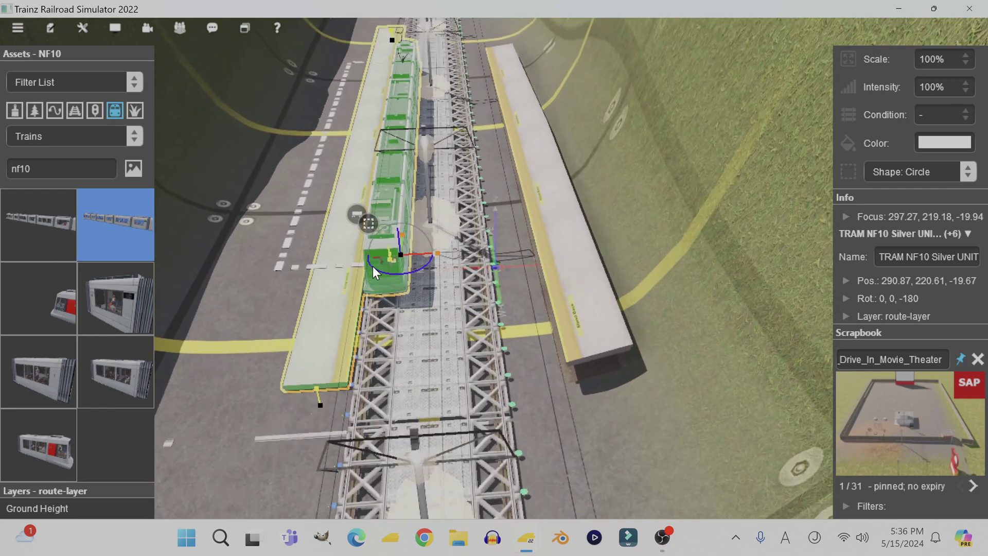
right_click(405, 235)
scroll(410, 235, up, 4)
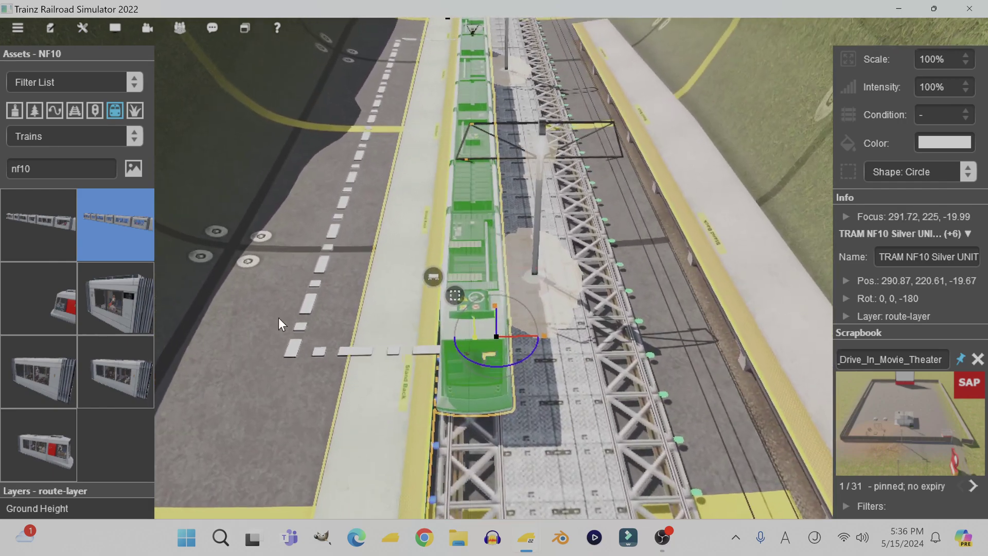
scroll(851, 265, up, 5)
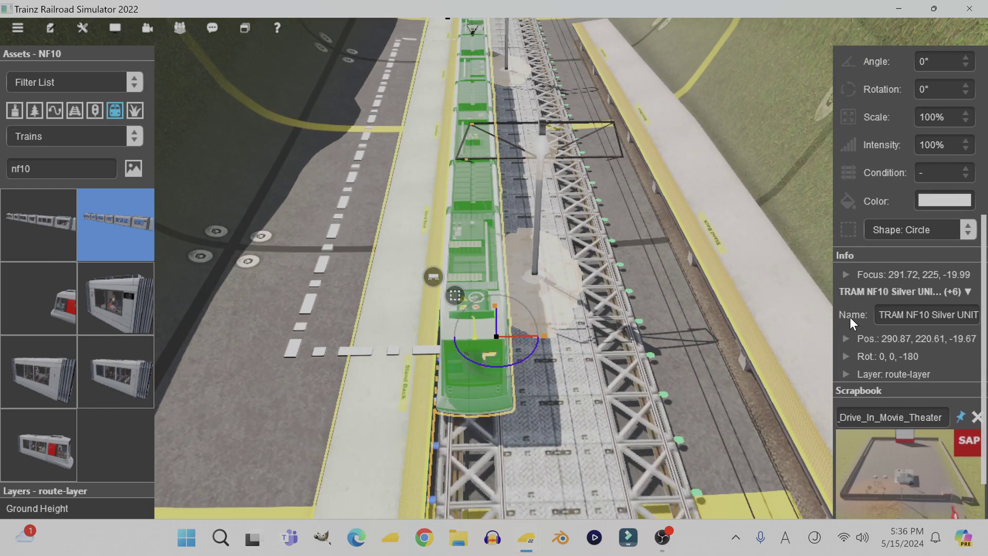
scroll(871, 293, up, 5)
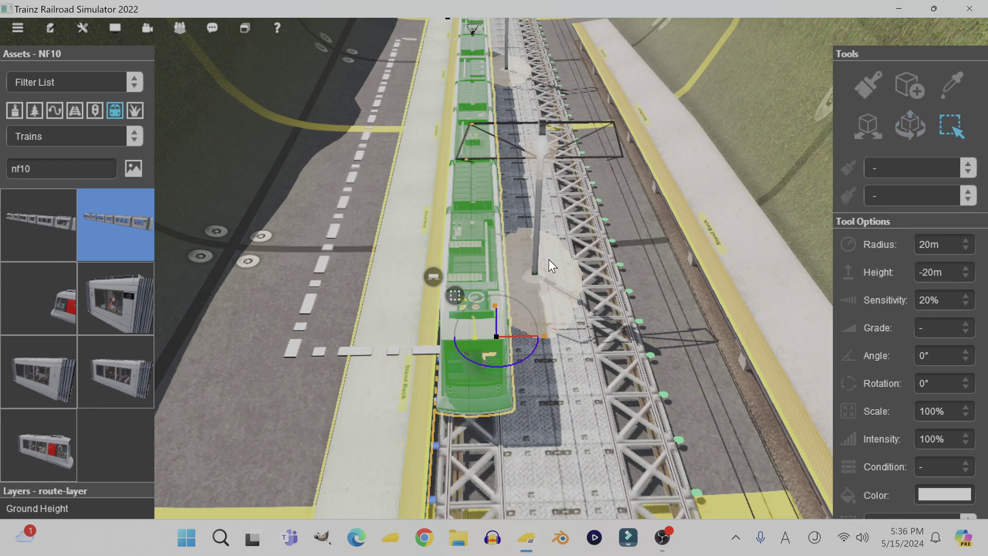
right_click(441, 132)
right_click(529, 158)
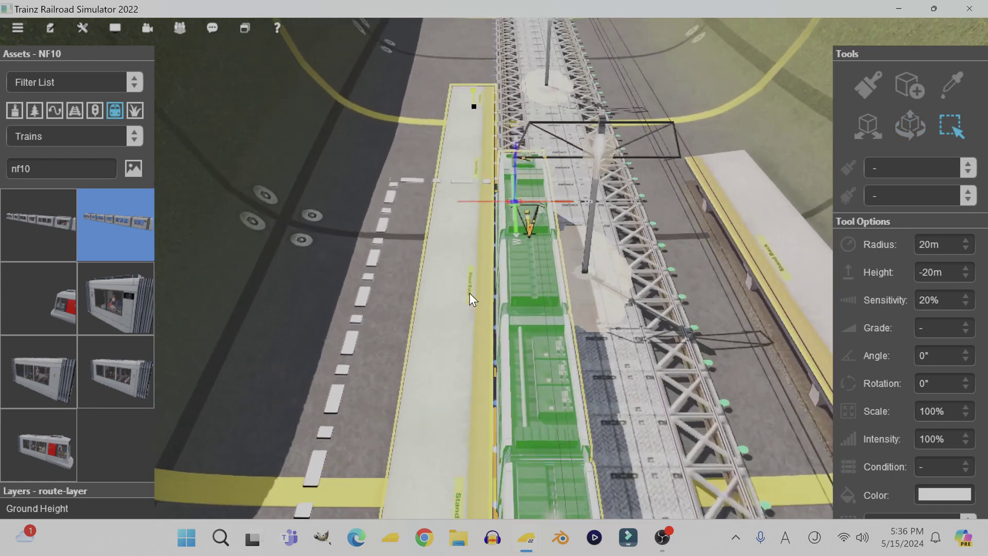
Step: Select the sections of the NF10 tram one by one, adding each to the selection up to its east end
click(513, 335)
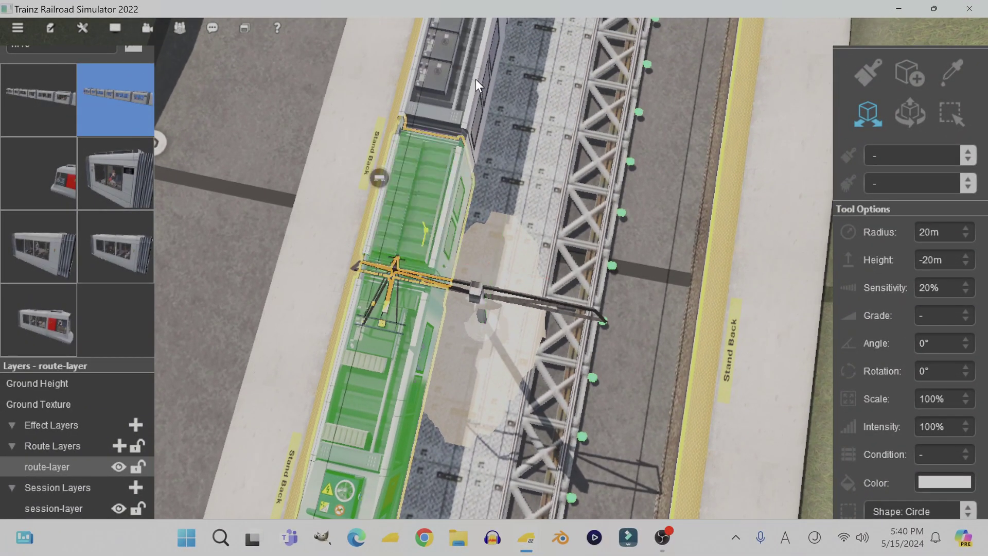
ctrl+click(476, 80)
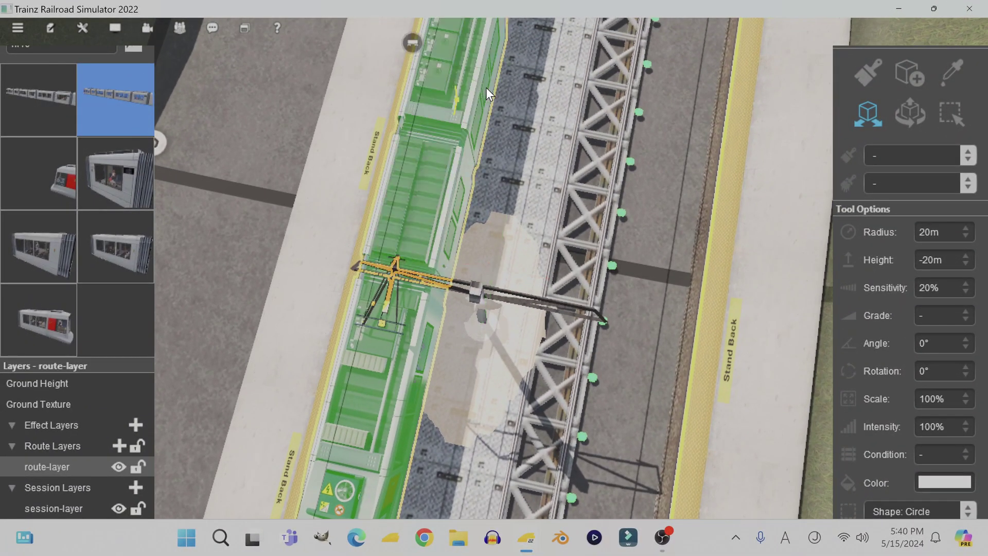
right_click(523, 46)
ctrl+click(446, 135)
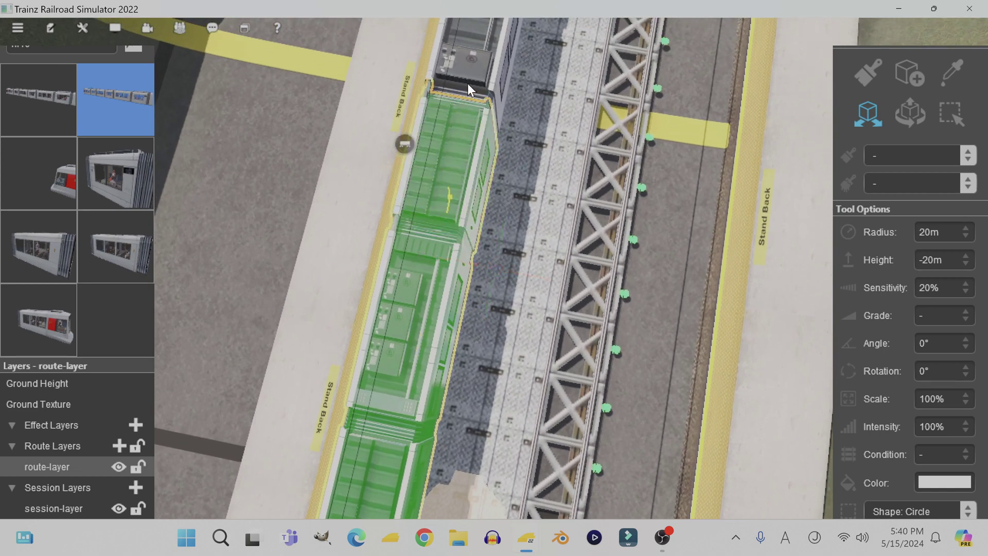
ctrl+click(477, 64)
right_click(531, 87)
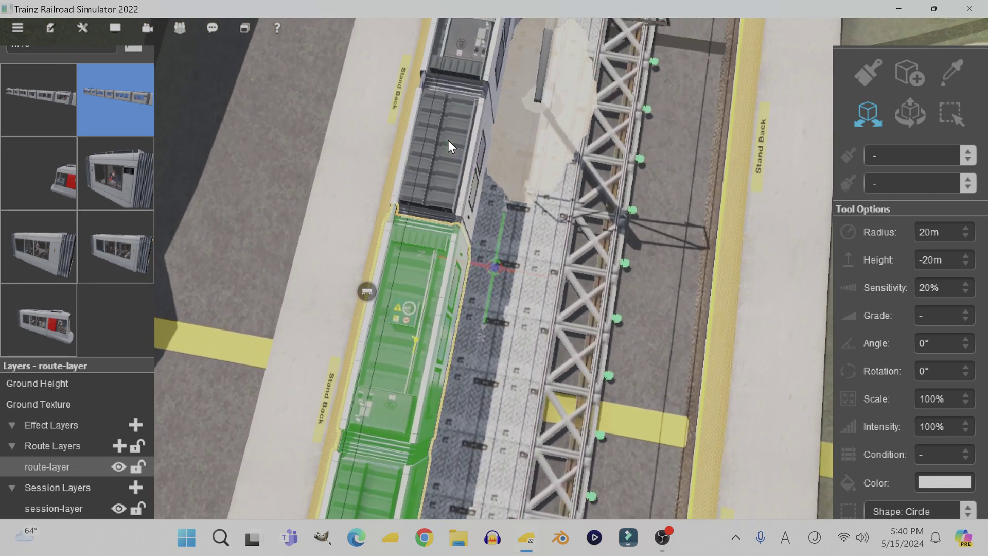
ctrl+click(448, 140)
ctrl+click(481, 50)
right_click(531, 89)
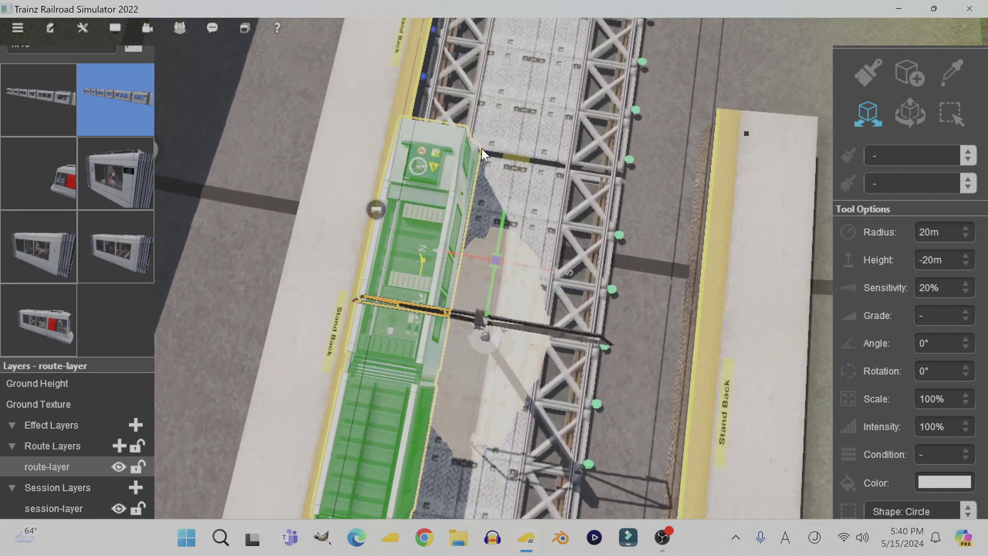
Step: Shift the selected NF10 tram sideways onto the bridge's south track with the free adjustment tool
right_click(469, 485)
scroll(515, 320, down, 3)
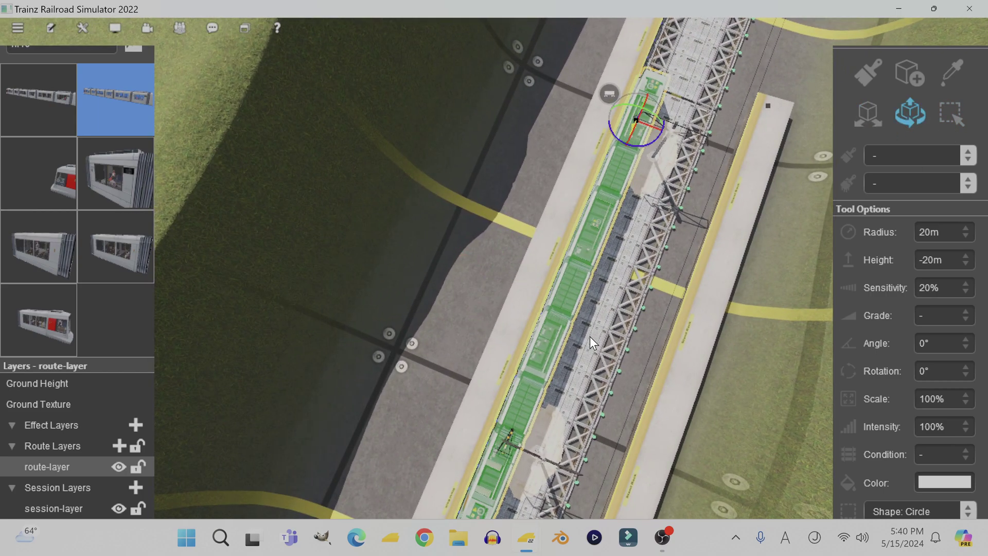
right_click(586, 337)
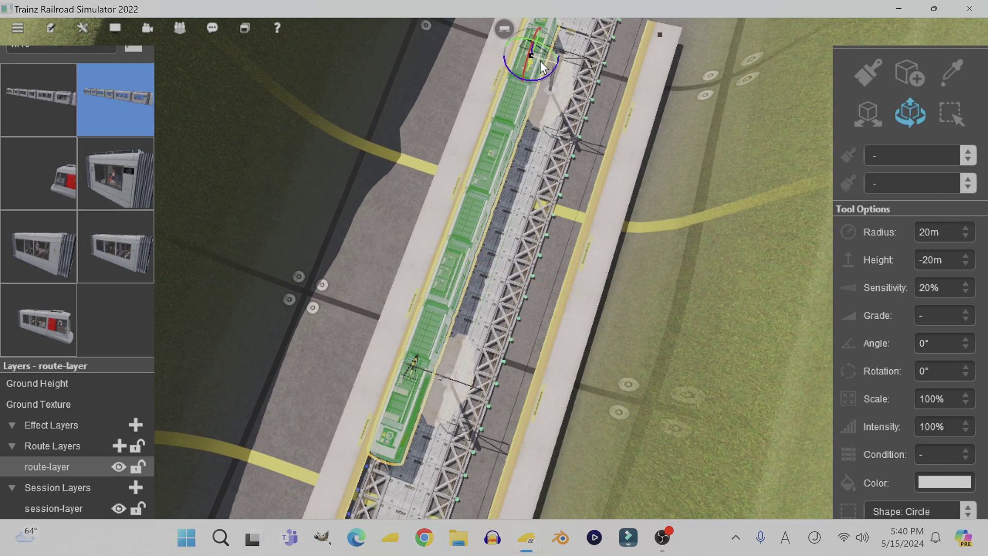
drag(541, 61, 587, 82)
right_click(557, 212)
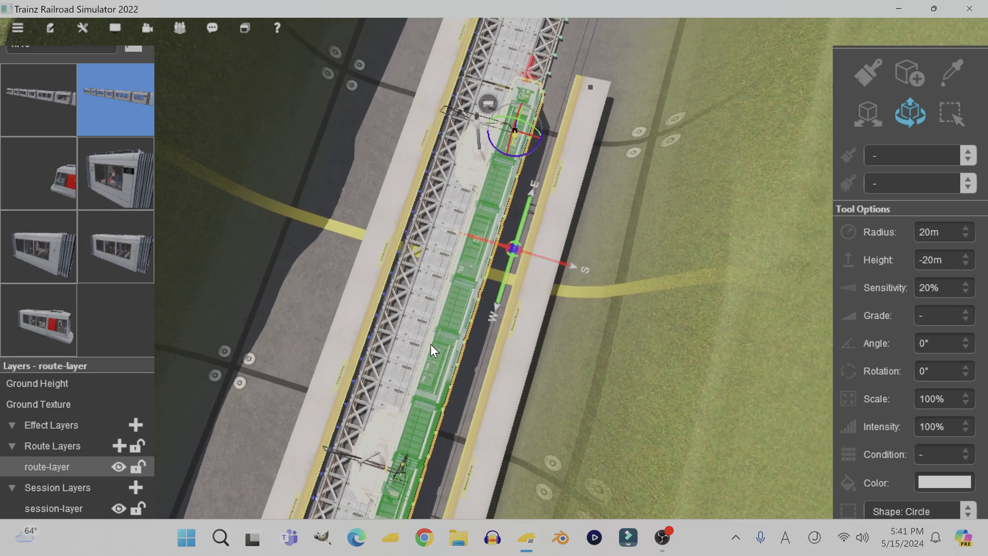
right_click(356, 493)
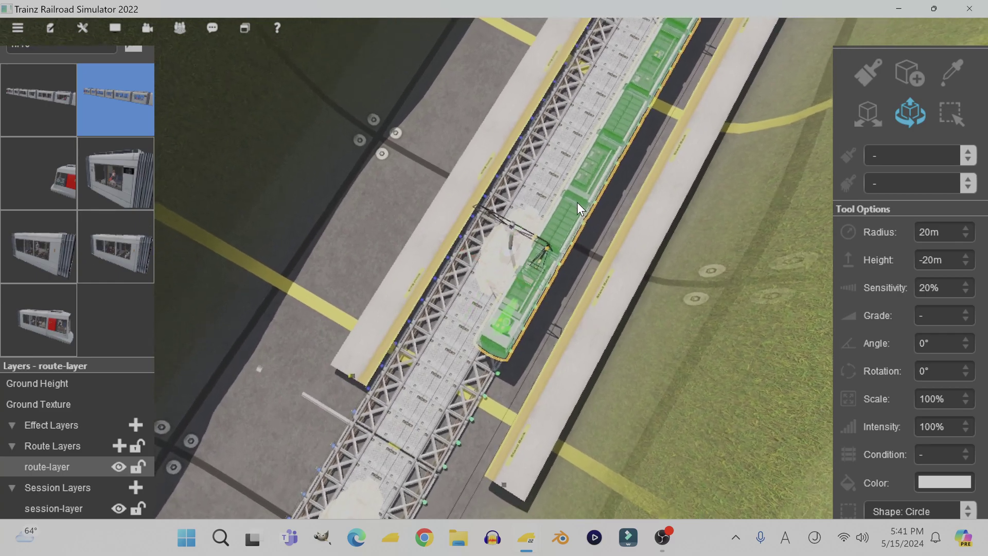
Step: Examine the tram's spacing and height against the south platform from above and along its length
key(Down)
key(Right)
key(Left)
key(Up)
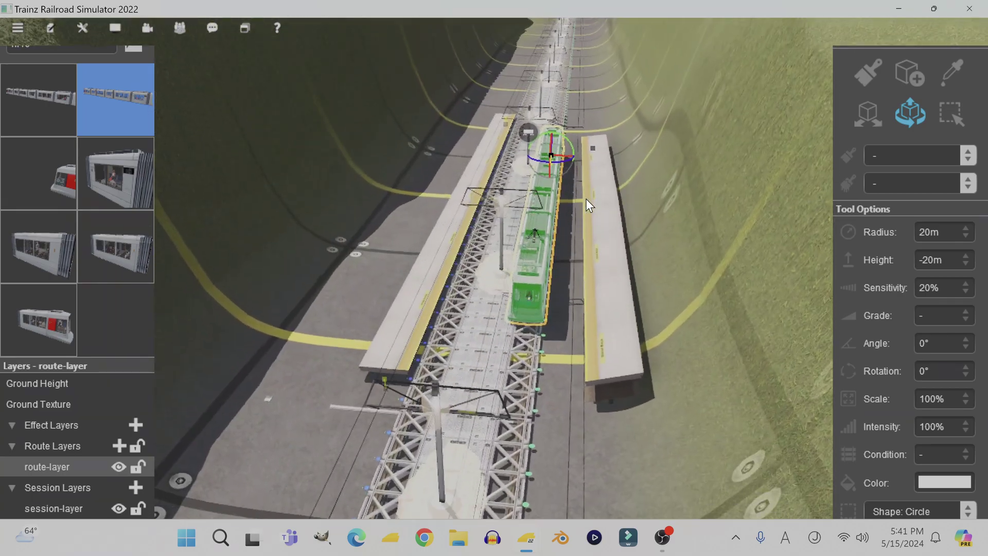
scroll(581, 197, up, 2)
right_click(586, 214)
scroll(546, 330, up, 4)
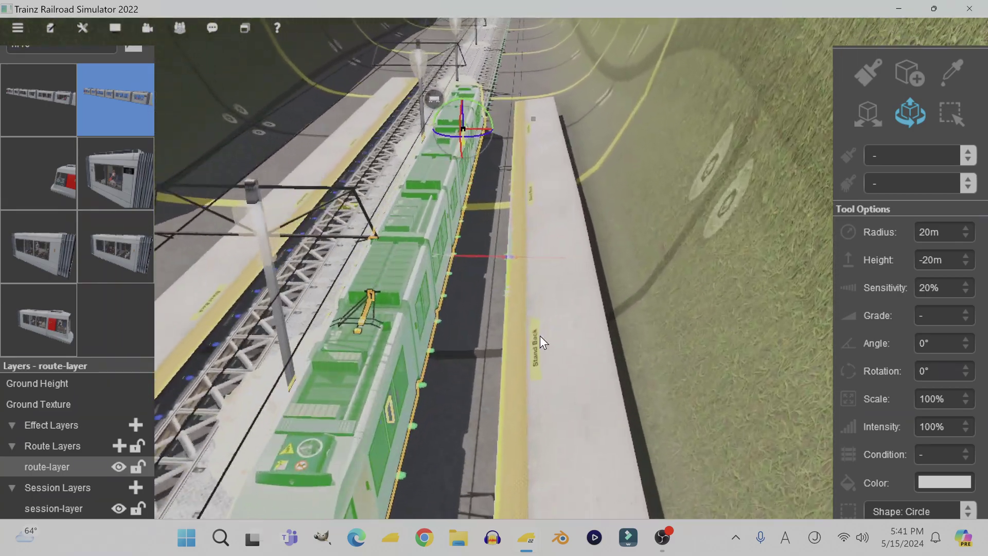
scroll(535, 338, up, 3)
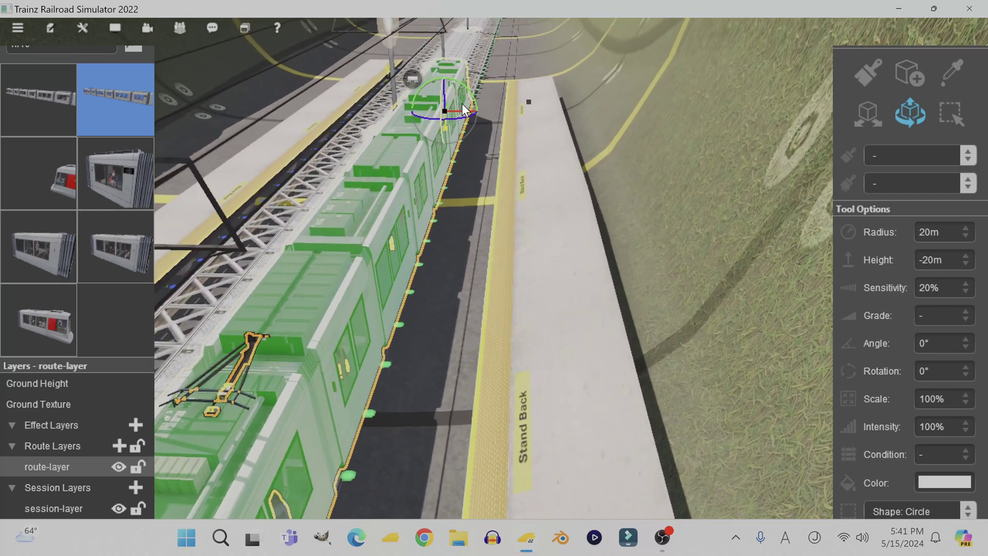
Step: Apply Rotate Consist to the tram on the south track
click(869, 120)
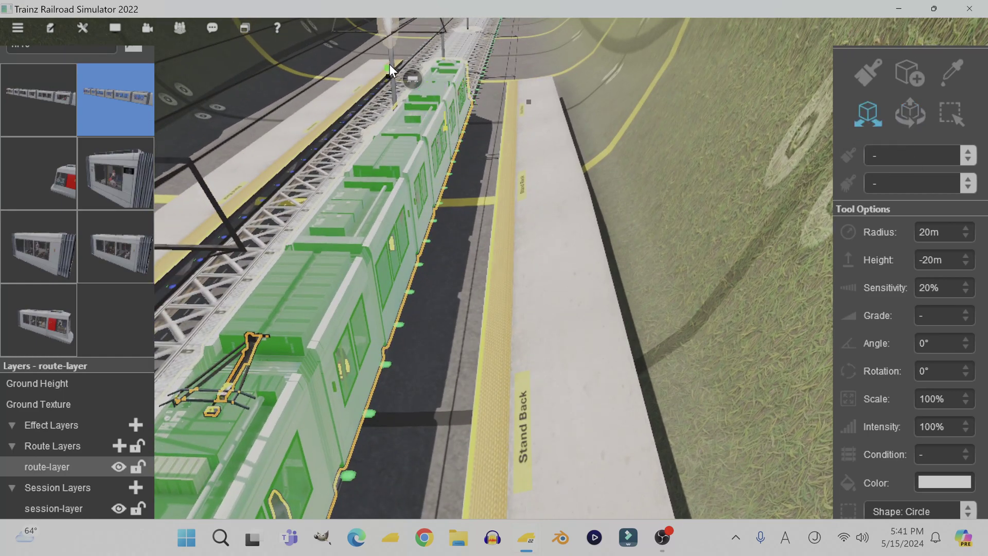
right_click(412, 78)
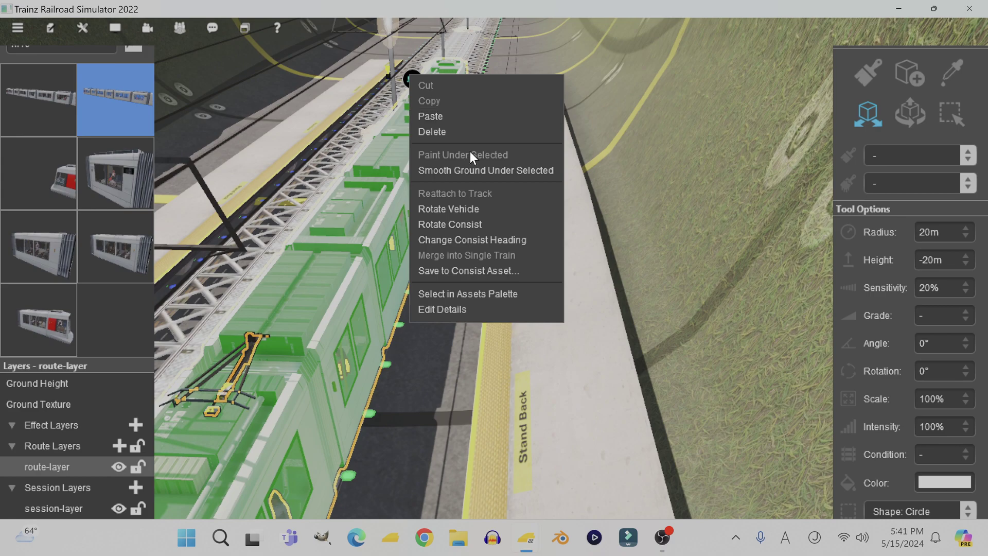
click(473, 224)
right_click(485, 369)
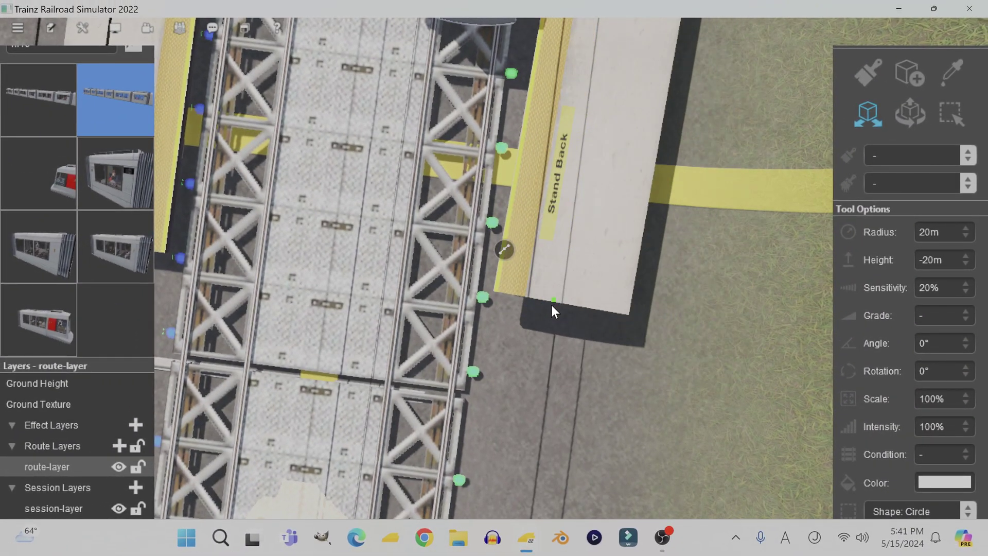
Step: Move the west end of the south platform slightly closer to the bridge's edge
drag(551, 307, 546, 317)
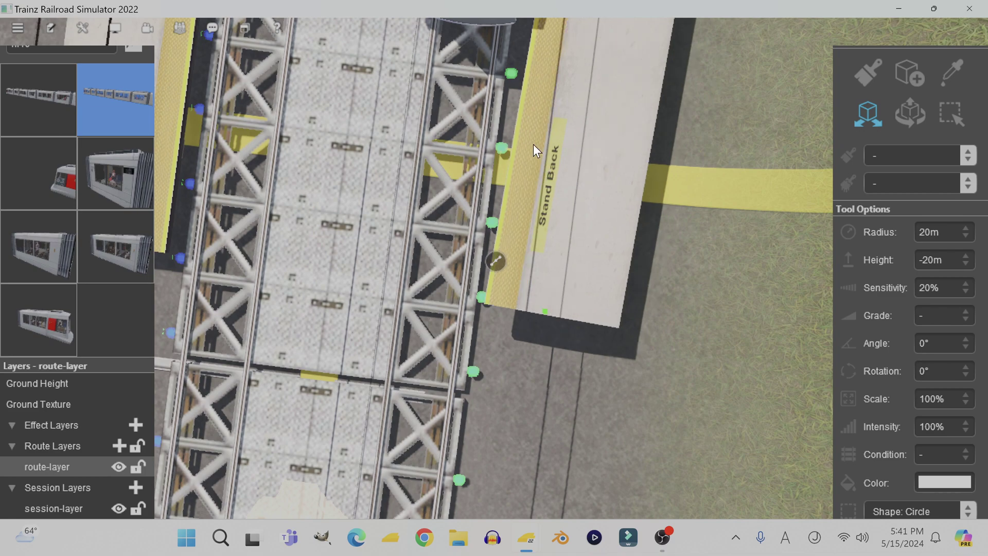
scroll(534, 145, down, 3)
mouse_move(534, 145)
right_down()
mouse_move(546, 157)
mouse_move(458, 194)
mouse_move(533, 176)
right_up()
scroll(458, 194, down, 4)
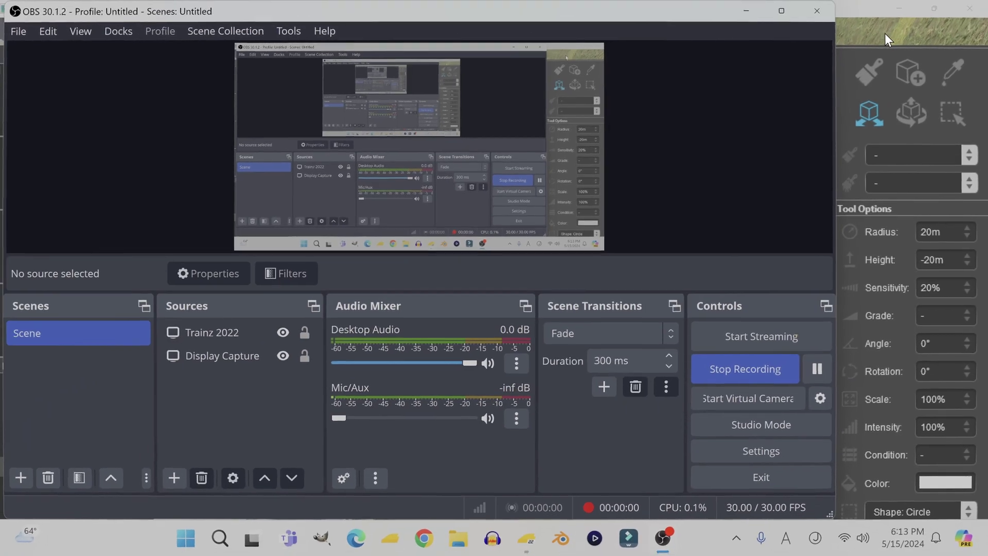
Step: Return to Trainz and lower the west end of the south platform so its supports sink into the trench floor
click(884, 33)
scroll(656, 176, up, 3)
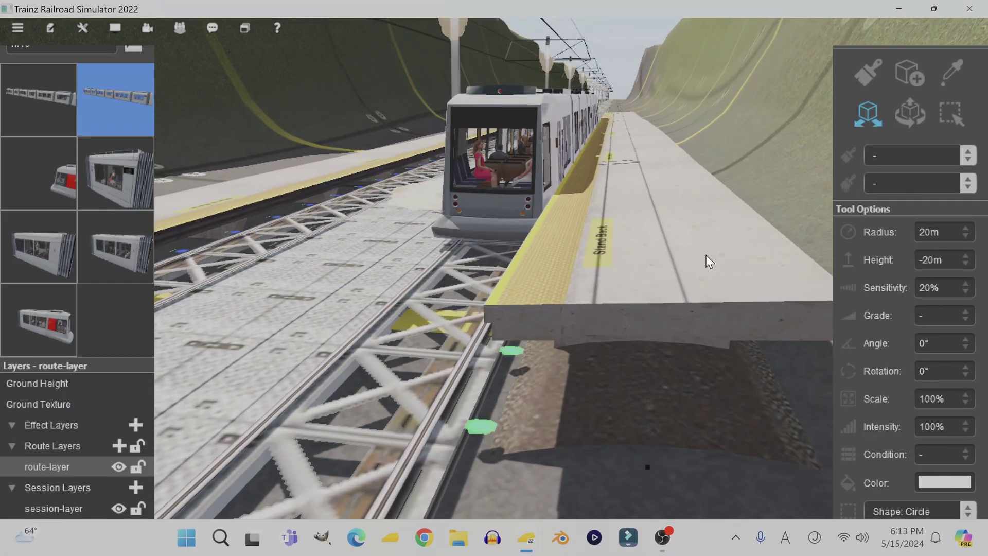
click(908, 106)
click(648, 467)
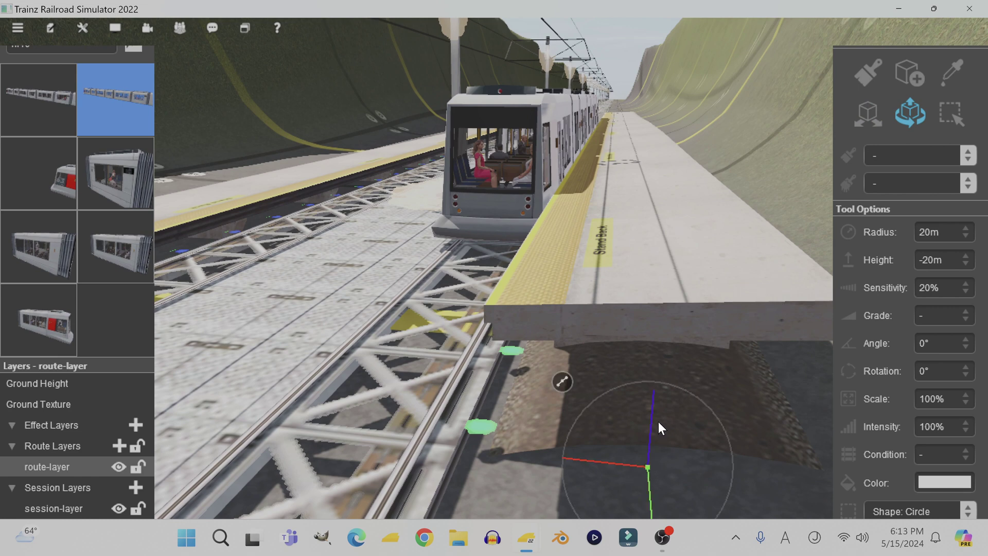
drag(653, 419, 619, 531)
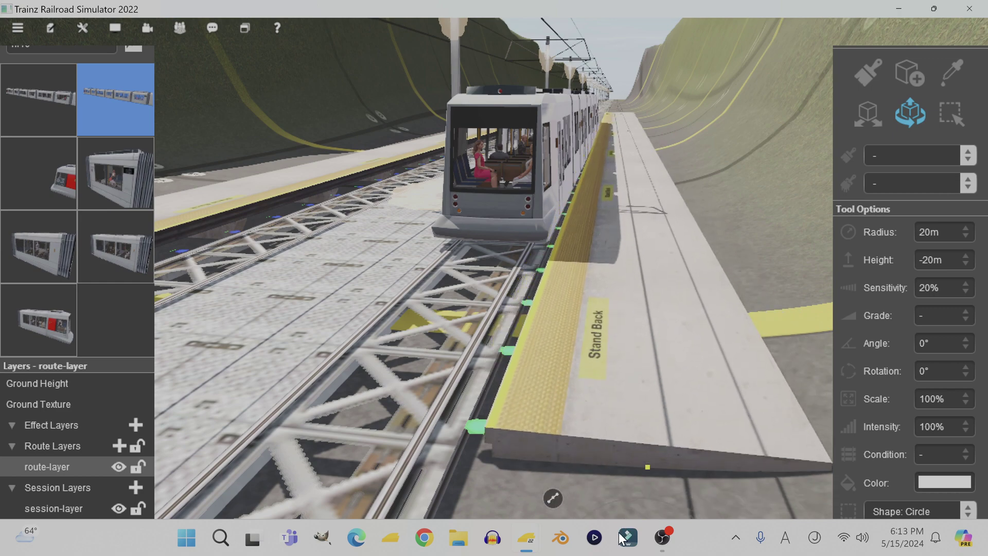
right_click(632, 472)
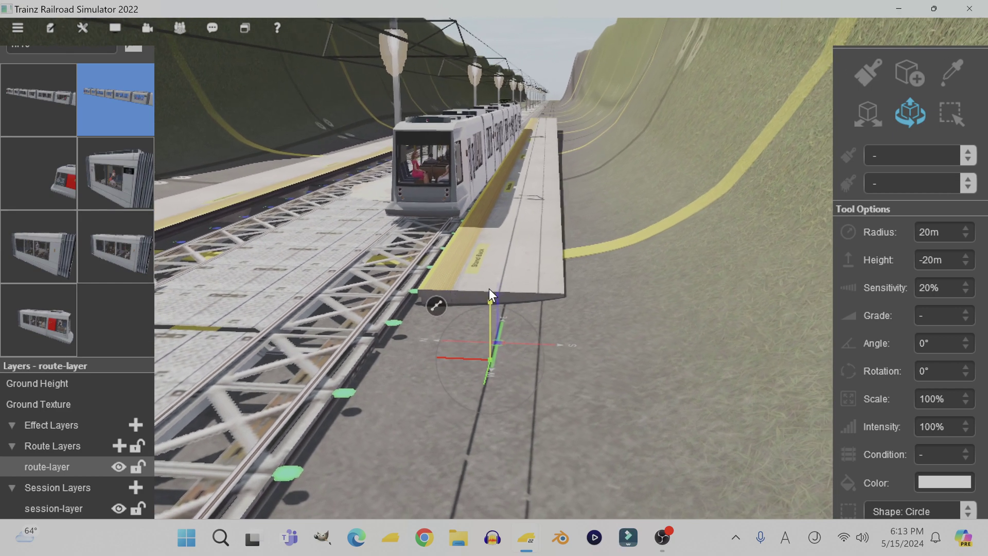
Step: Lower the east end of the south platform so its supports sink into the trench floor
right_click(472, 292)
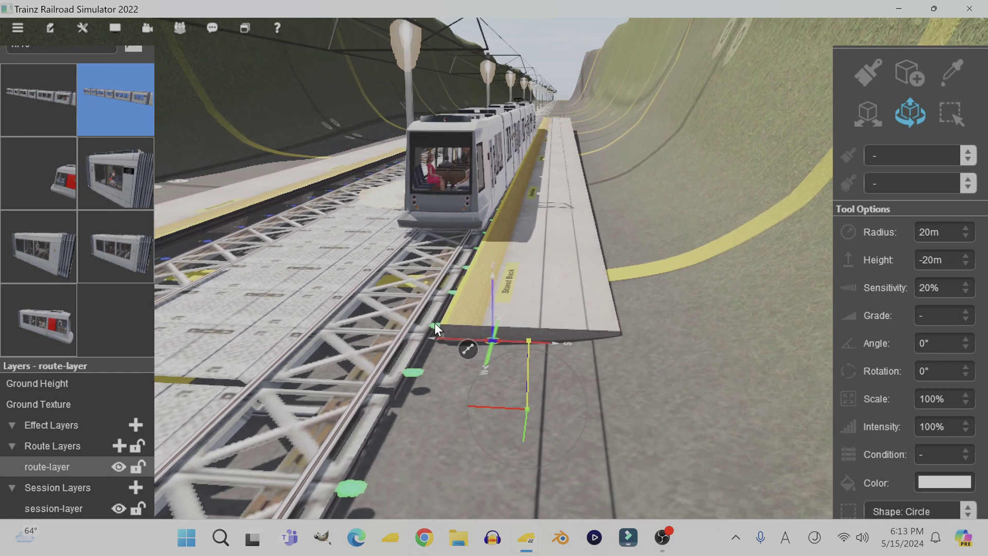
right_click(435, 321)
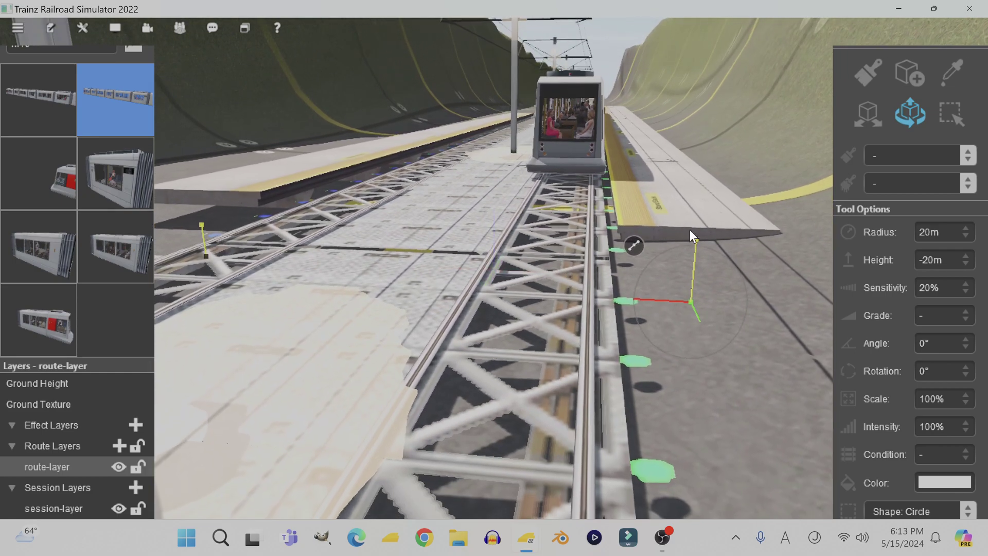
right_click(690, 196)
right_click(481, 205)
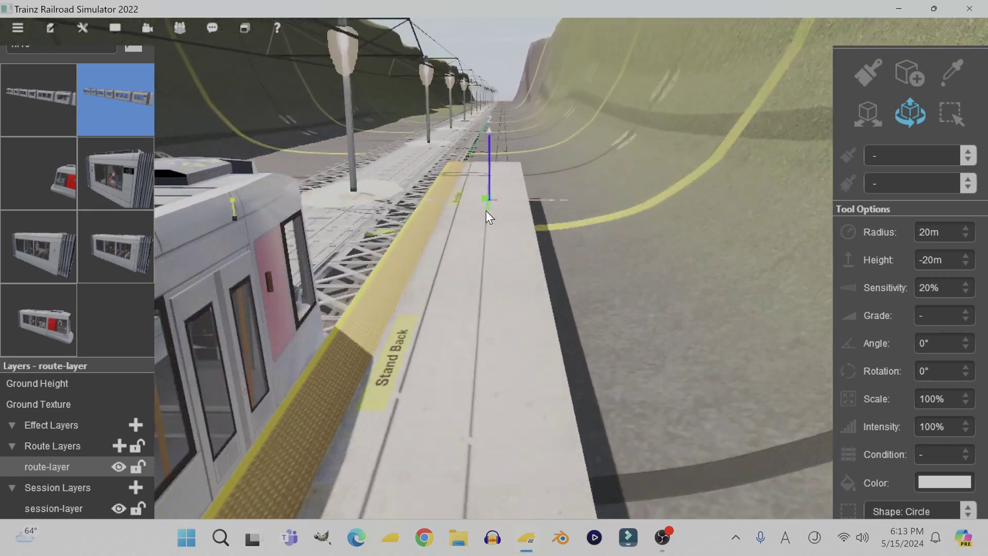
key(Left)
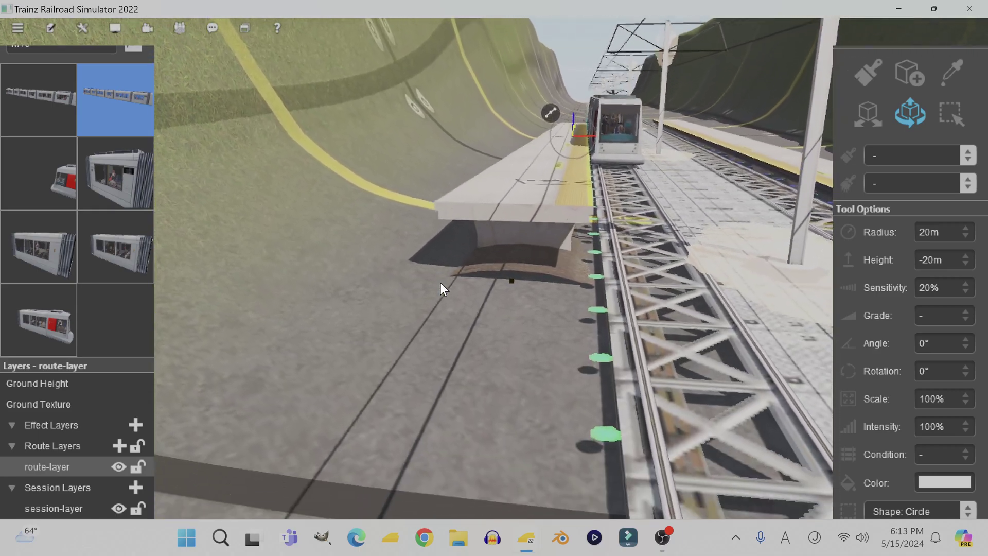
click(514, 247)
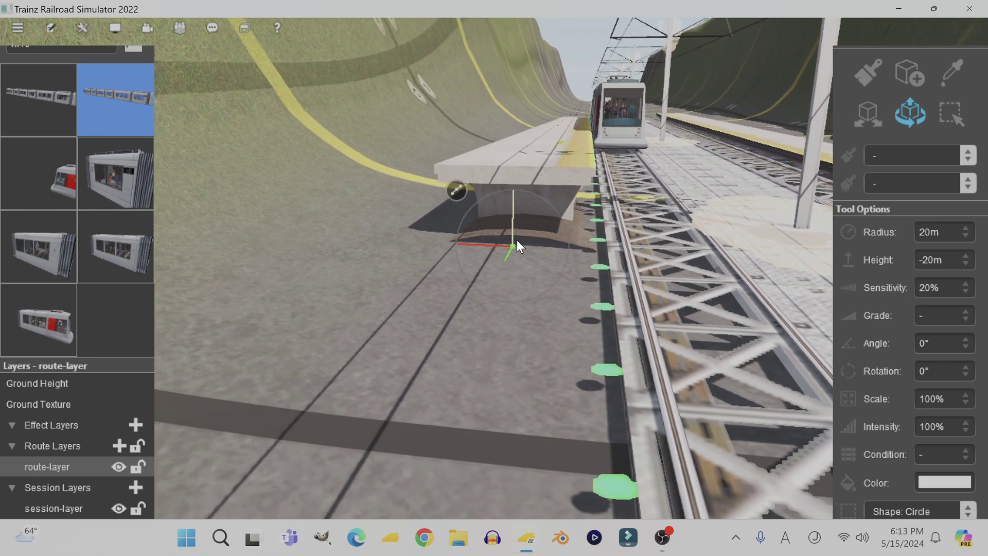
drag(510, 212, 518, 229)
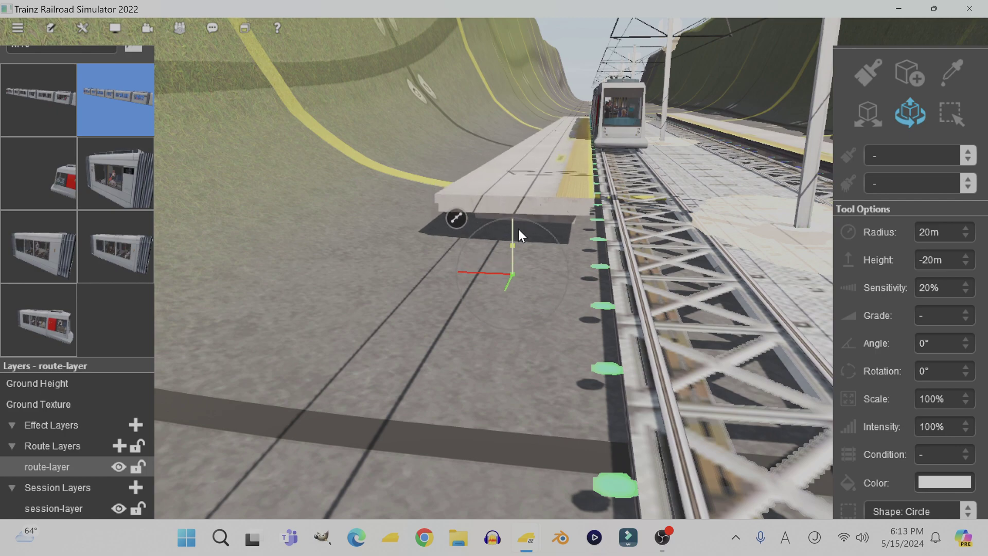
Step: Shift the whole south platform slightly sideways to narrow the gap between its yellow edge strip and the tram
right_click(555, 197)
right_click(439, 225)
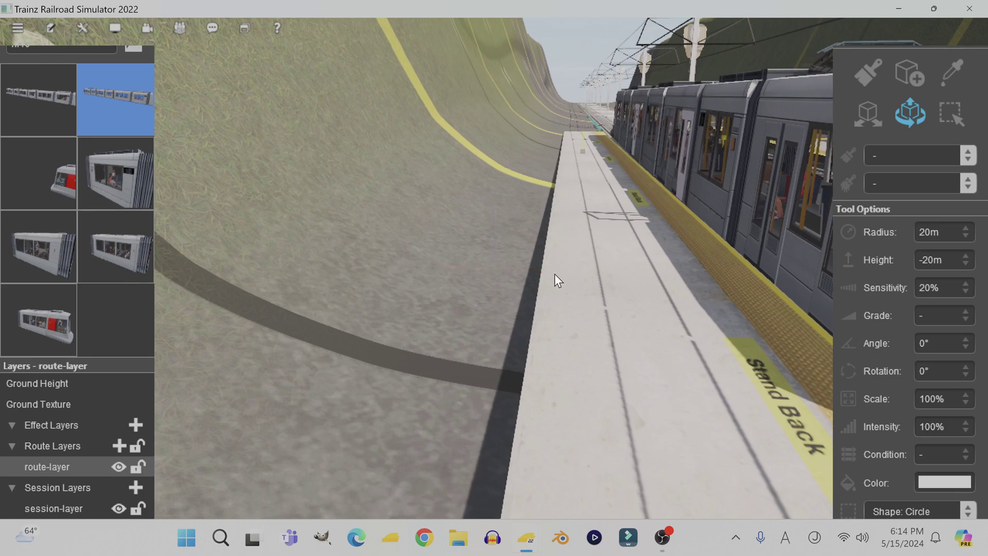
right_click(556, 274)
right_click(517, 188)
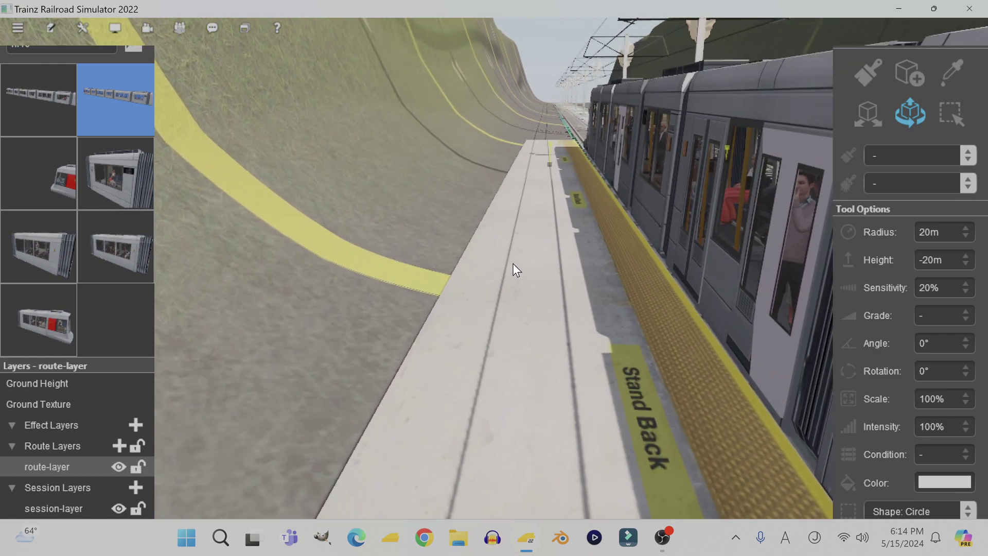
right_click(546, 228)
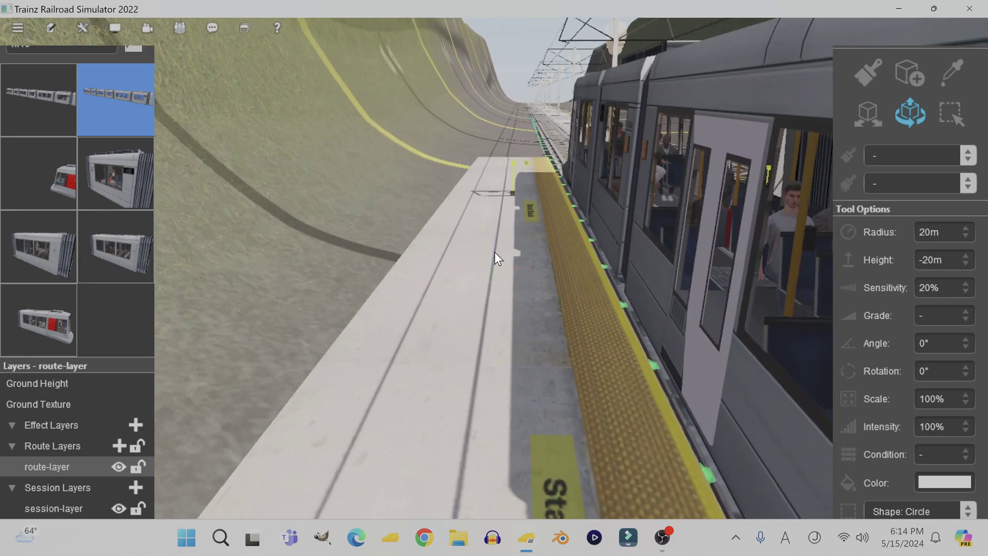
right_click(496, 218)
right_click(501, 206)
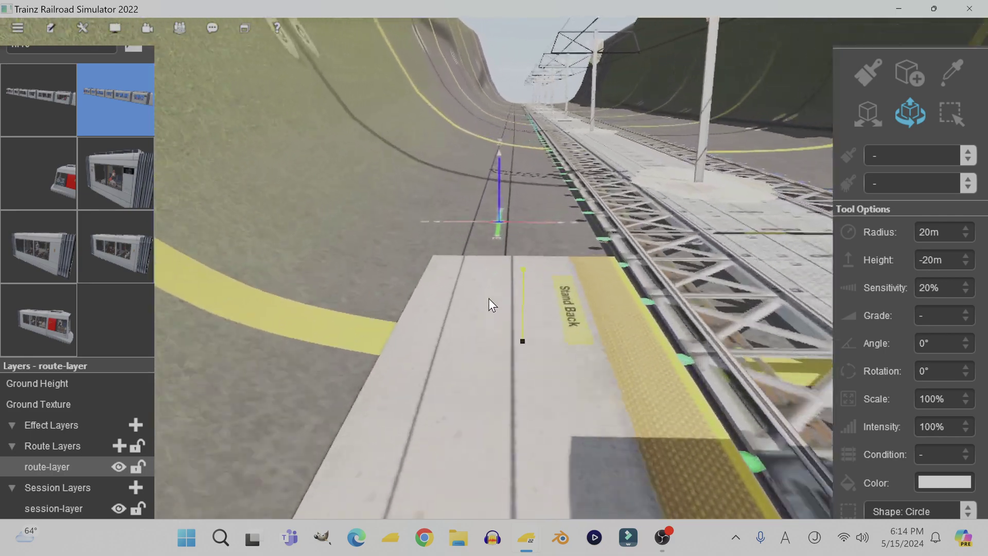
scroll(486, 318, down, 3)
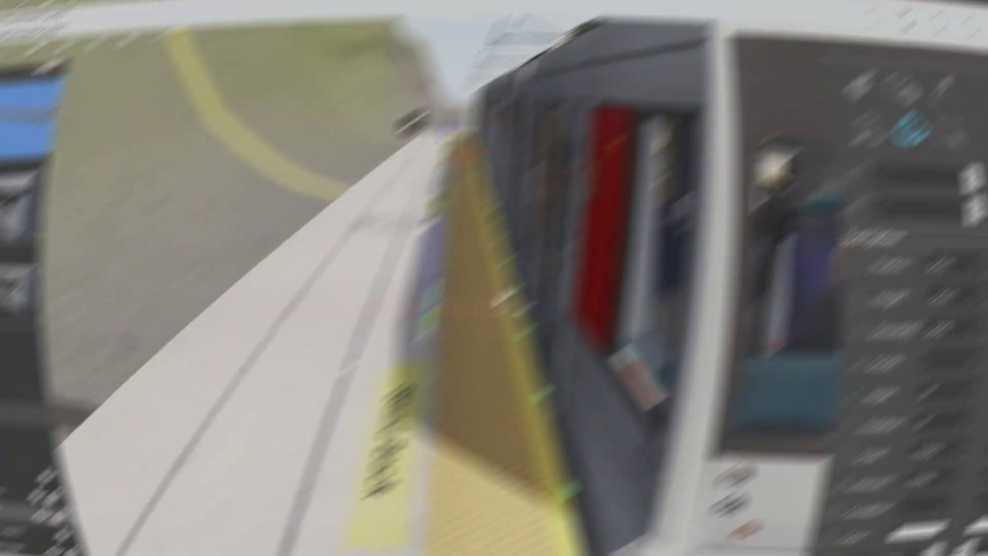
right_click(539, 253)
right_click(390, 294)
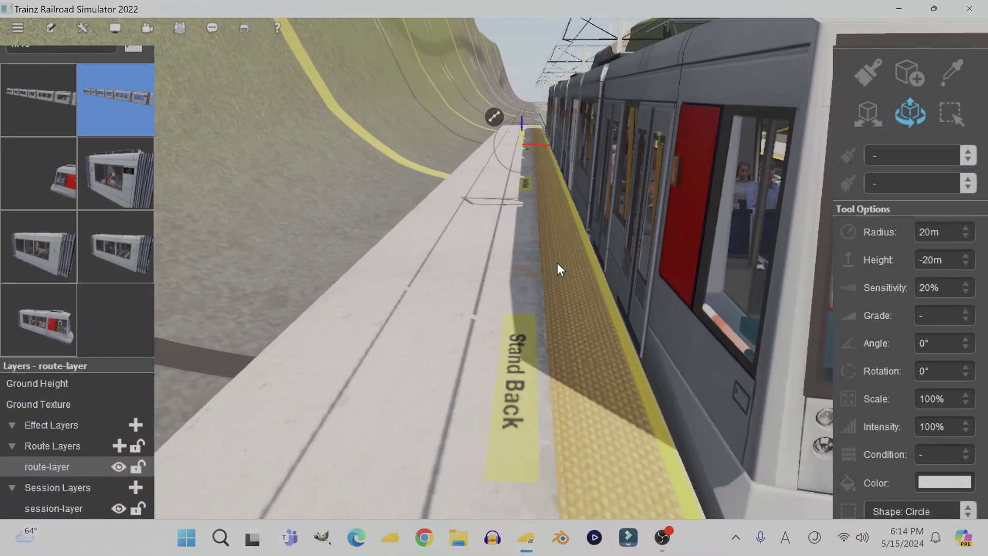
click(493, 259)
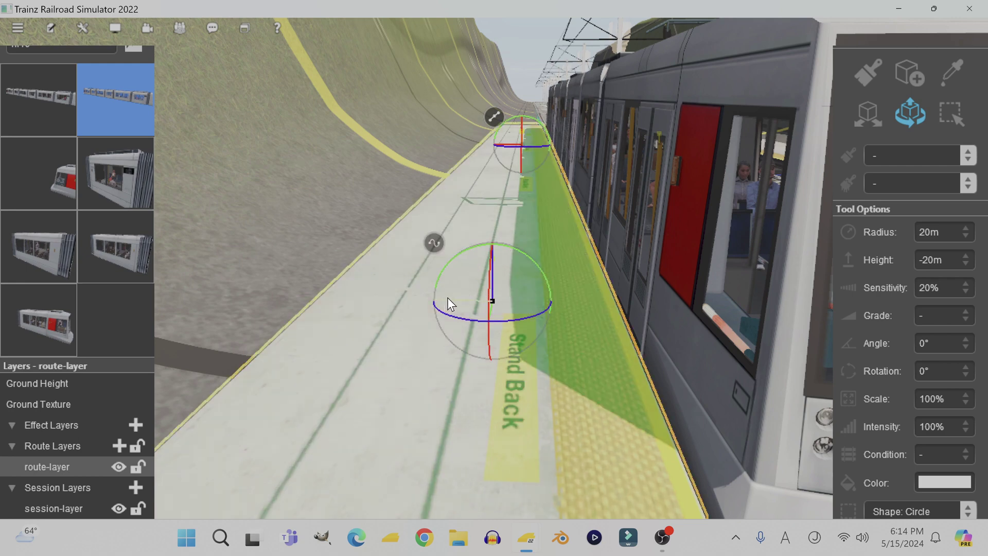
drag(446, 297, 449, 301)
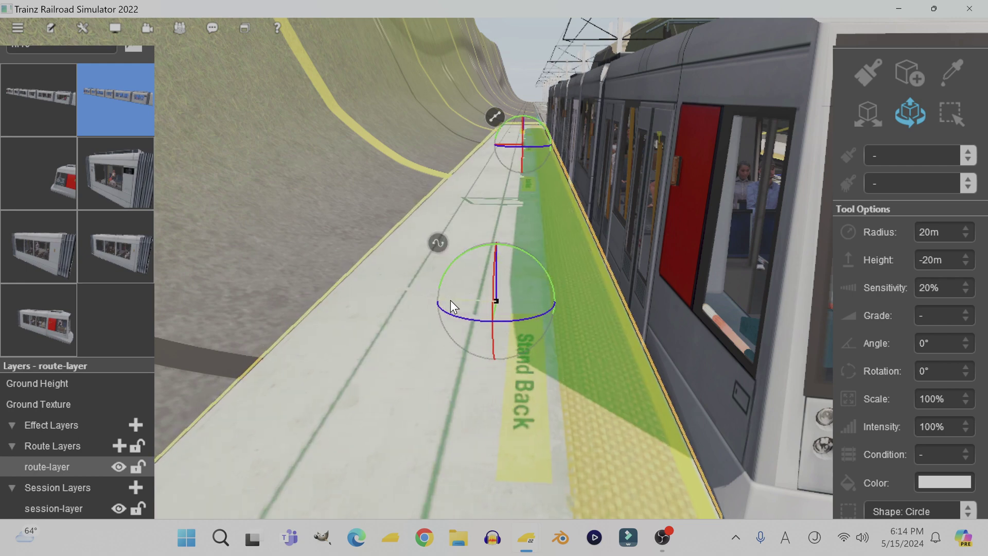
Step: Examine the spacing between the south platform's edge and the tram along the platform's full length
right_click(438, 207)
right_click(494, 183)
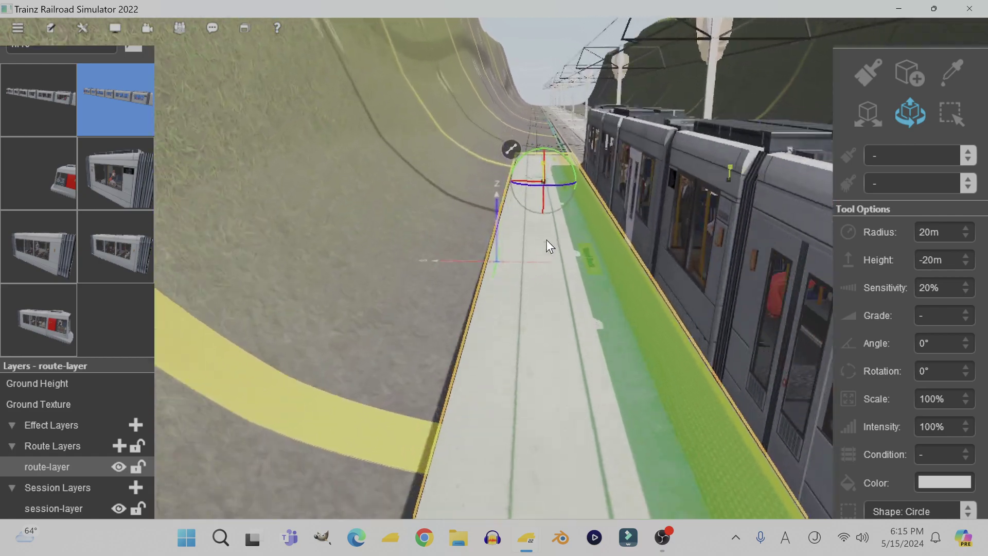
right_click(586, 285)
right_click(476, 207)
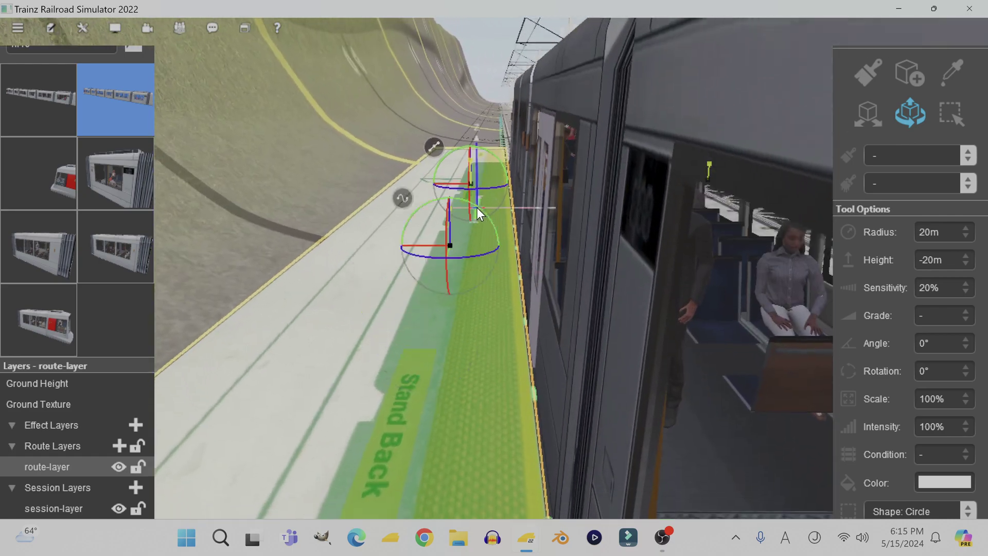
right_click(523, 210)
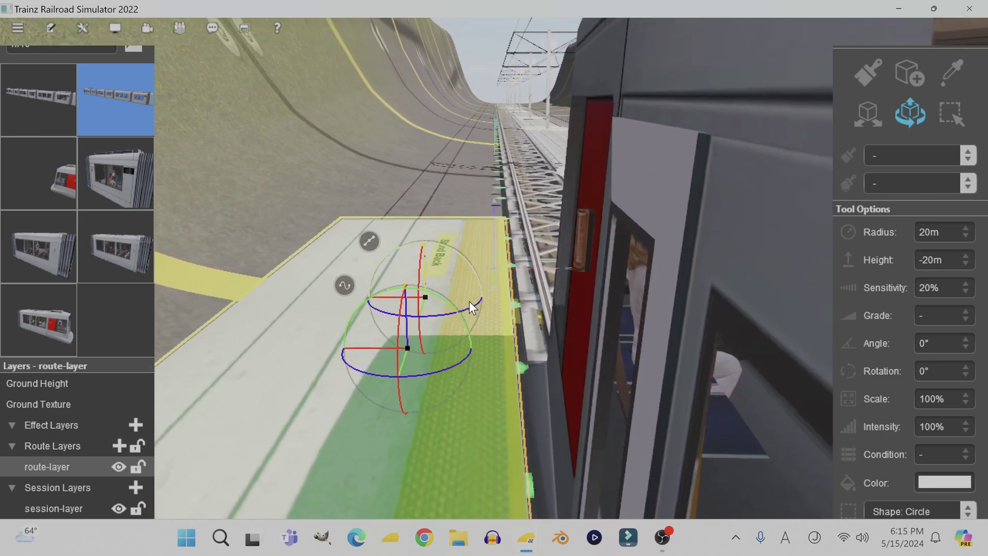
scroll(469, 301, down, 5)
key(Up)
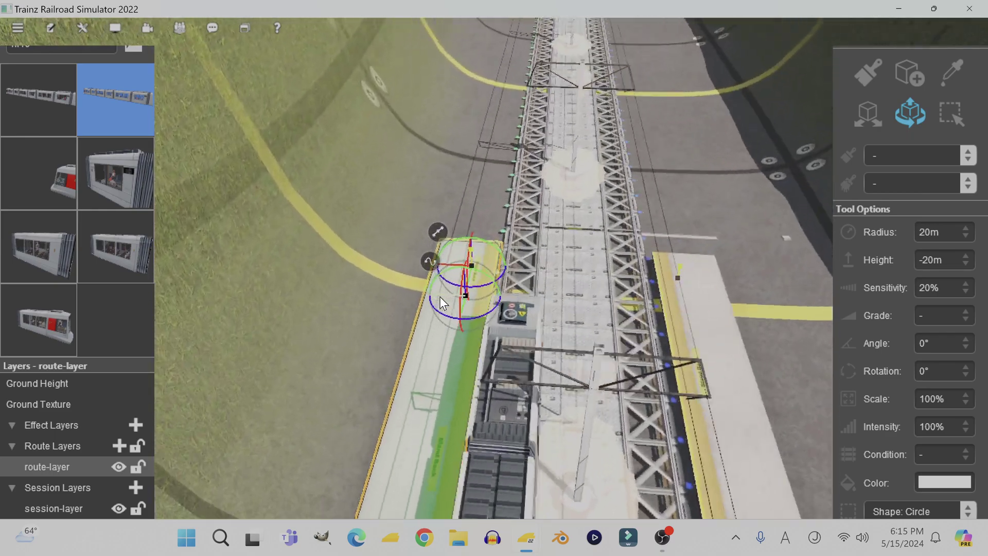
Step: Widen the trench on both sides of the station by lowering its banks with Set Height at -20 m and a 20 m radius
key(Right)
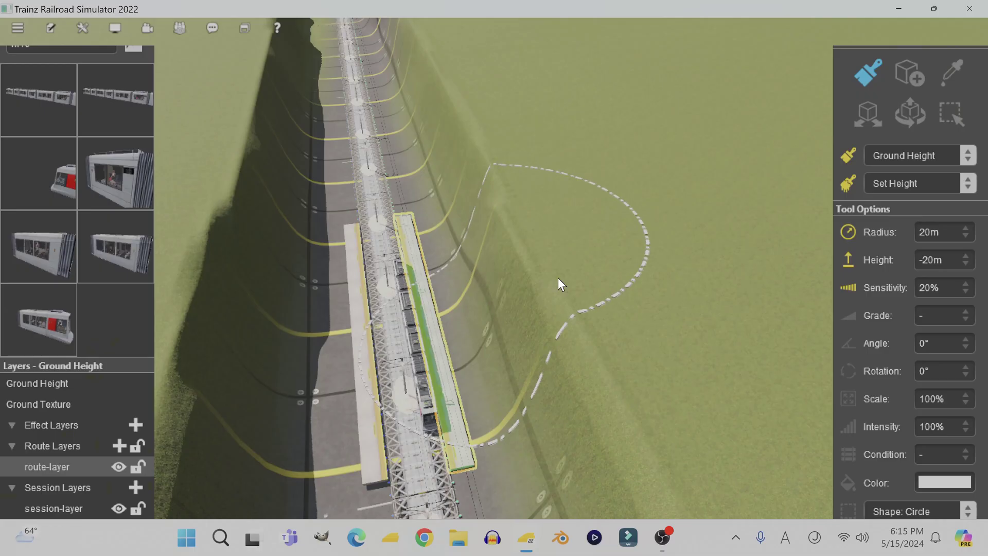
click(495, 297)
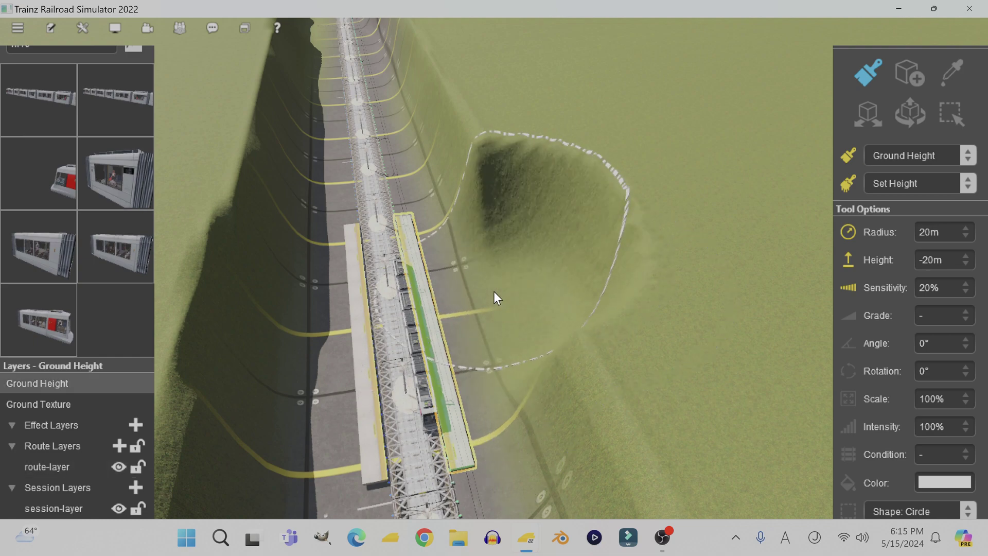
mouse_move(494, 293)
mouse_down()
mouse_move(429, 108)
mouse_move(314, 180)
mouse_move(450, 307)
mouse_move(506, 319)
mouse_move(454, 360)
mouse_move(486, 291)
mouse_move(496, 406)
mouse_move(534, 300)
mouse_move(603, 285)
mouse_move(577, 162)
mouse_move(526, 140)
mouse_move(531, 466)
mouse_move(432, 200)
mouse_move(394, 278)
mouse_move(352, 265)
mouse_move(362, 141)
mouse_move(401, 55)
mouse_move(443, 173)
mouse_up()
right_click(268, 172)
right_click(444, 173)
right_click(535, 204)
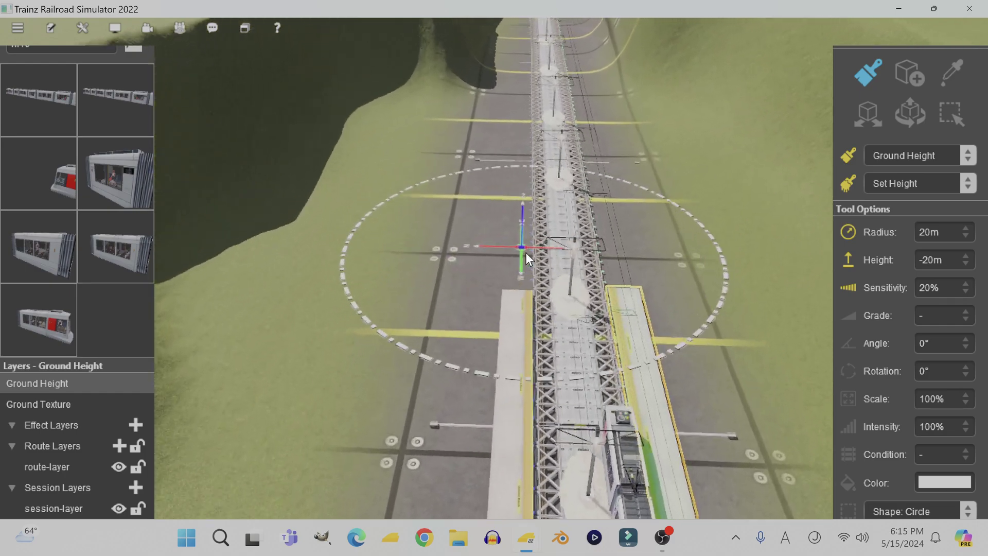
Step: Delete the Conc Slab 10 m spline at the platforms' west end and start a Conc Slab 20 m spline at the catenary pole's base
right_click(532, 359)
right_click(551, 327)
right_click(457, 368)
right_click(415, 413)
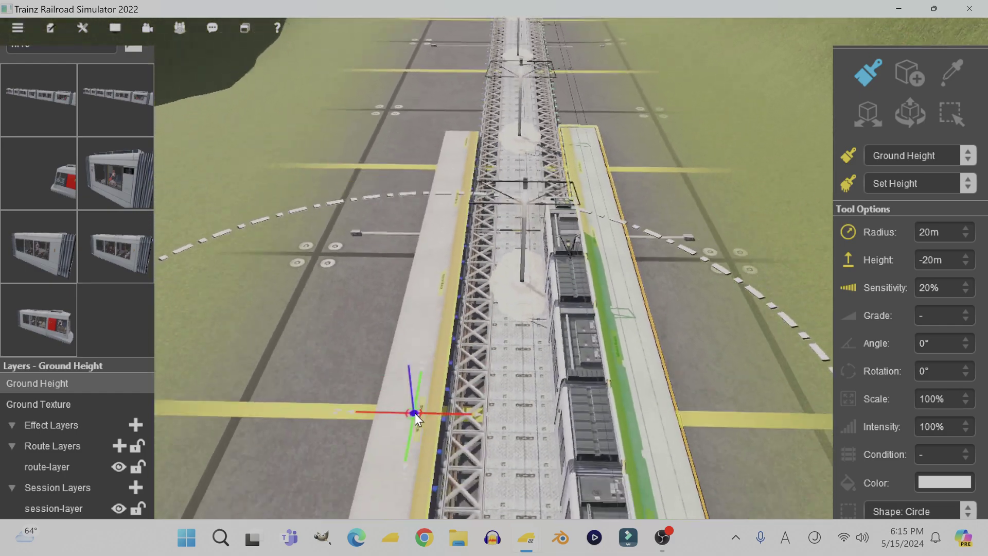
right_click(437, 373)
right_click(583, 381)
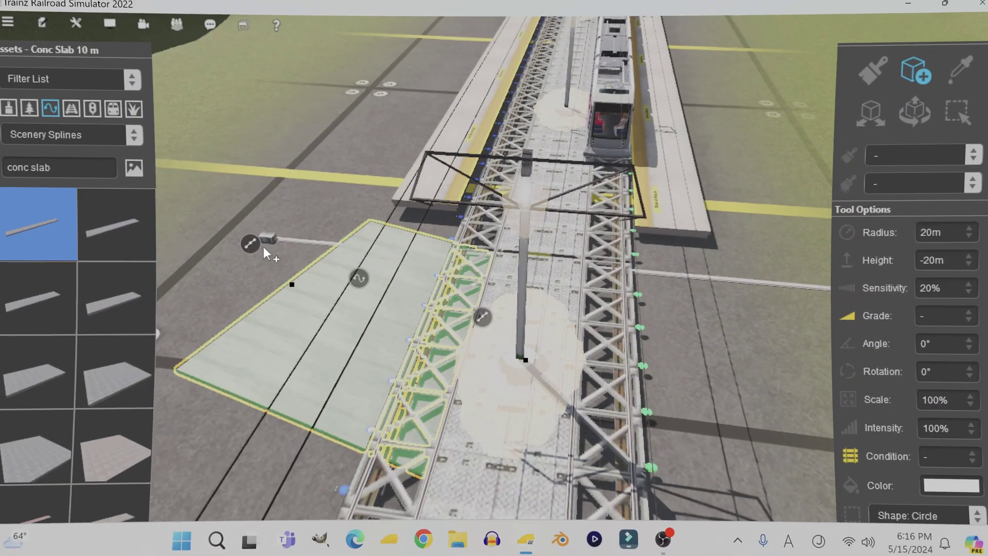
right_click(250, 244)
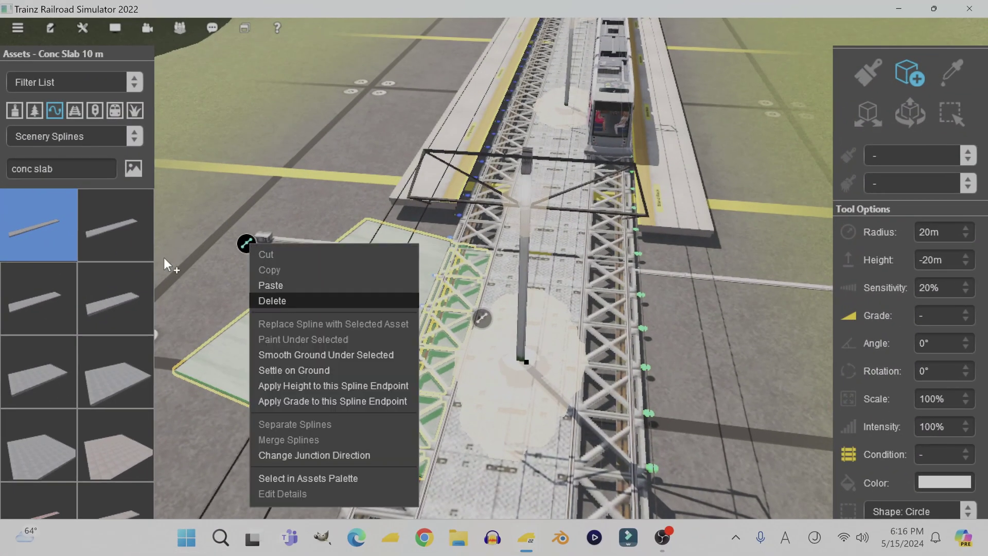
click(278, 300)
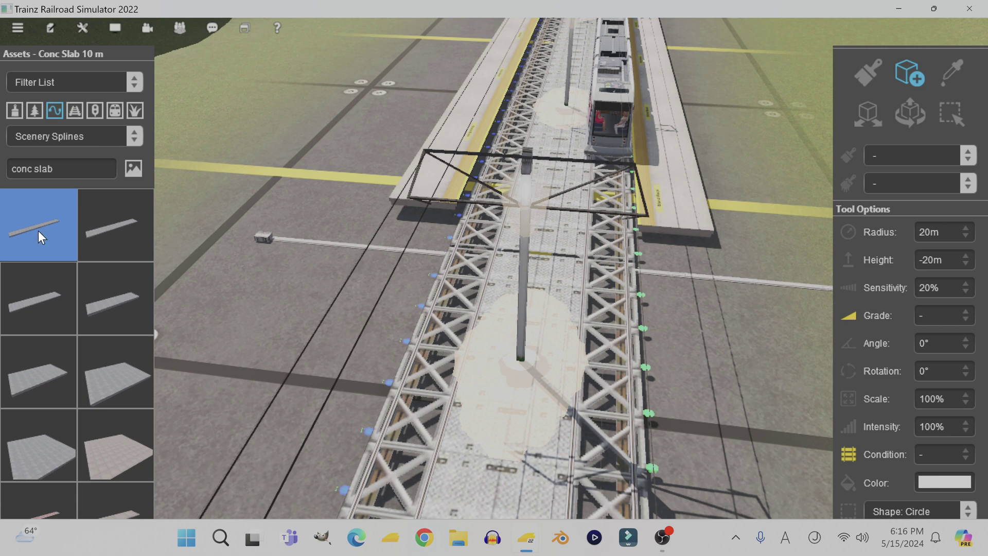
click(104, 221)
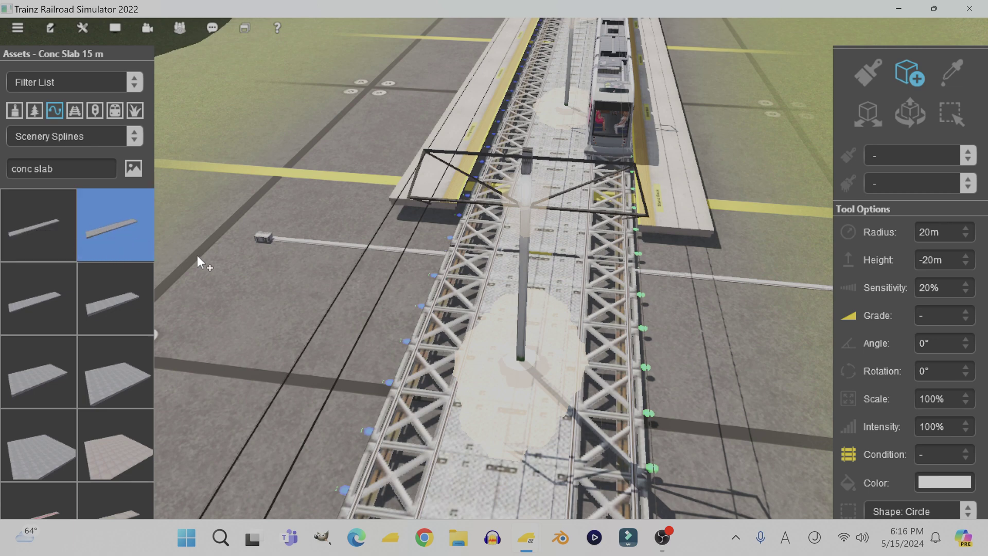
click(18, 306)
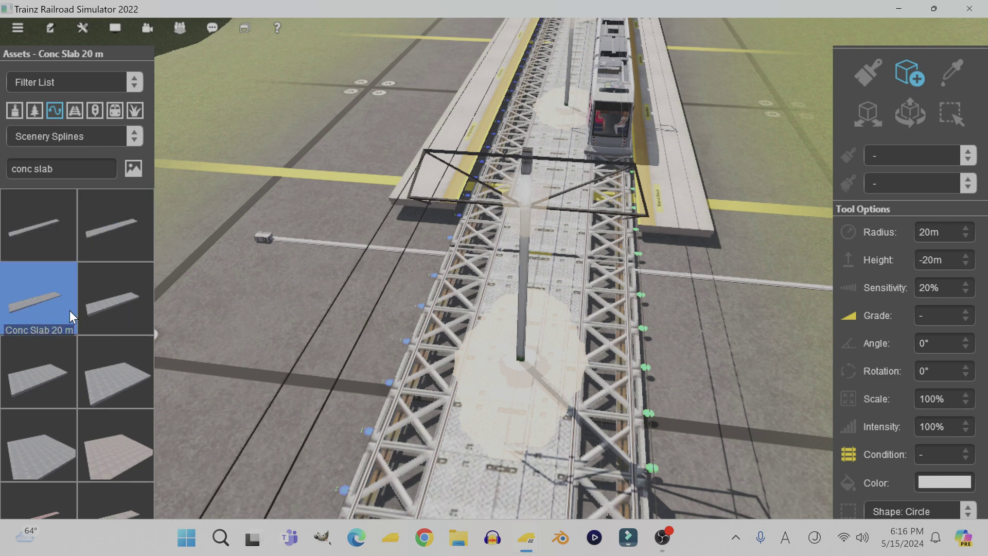
click(521, 360)
Step: Extend the Conc Slab 20 m spline along the bridge past the platforms' east end, finishing it at a catenary pole's base
right_click(517, 181)
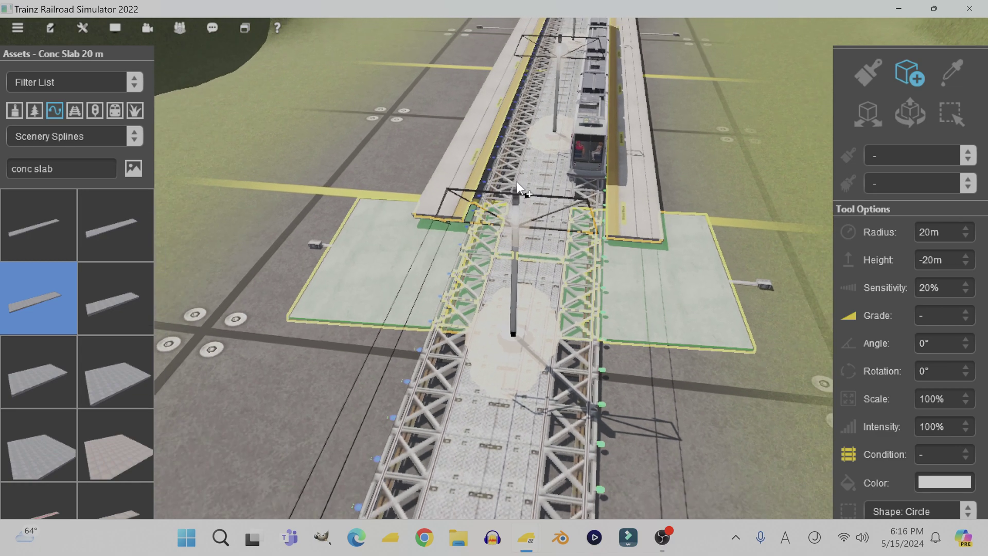
right_drag(537, 186, 514, 218)
right_click(531, 213)
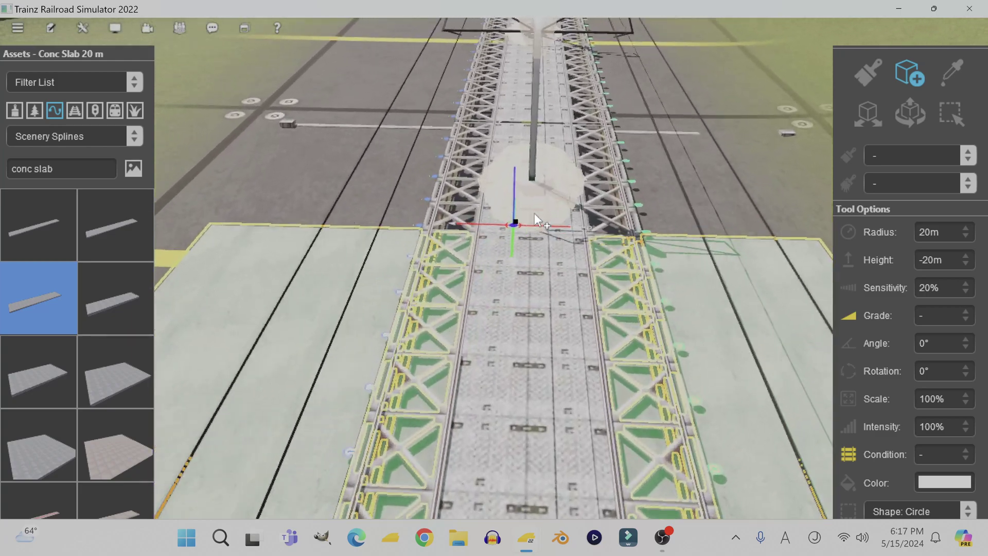
key(Up)
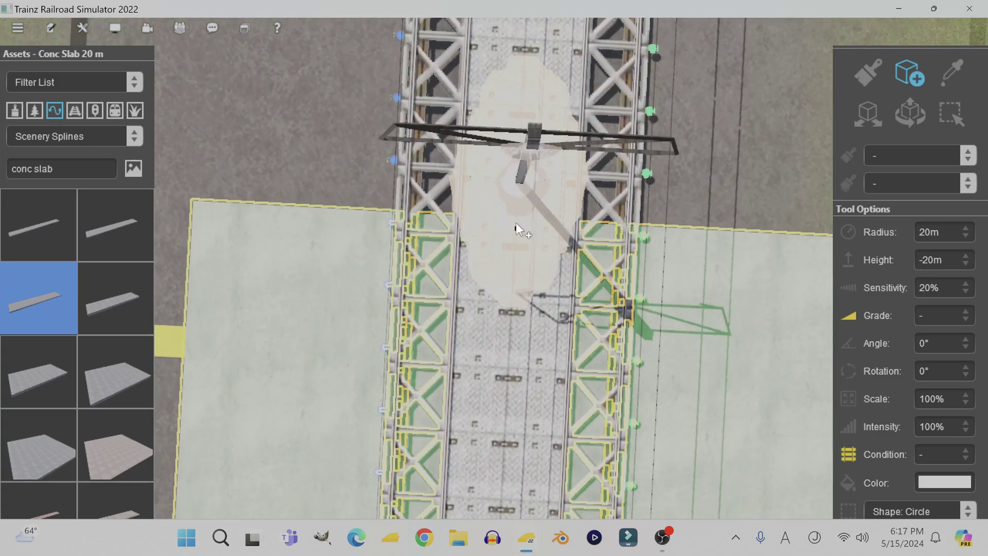
drag(528, 213, 524, 182)
Step: Raise the Conc Slab 20 m spline to cover the bridge deck along the station while leaving the rails exposed
right_drag(500, 376, 530, 369)
key(Down)
right_click(529, 373)
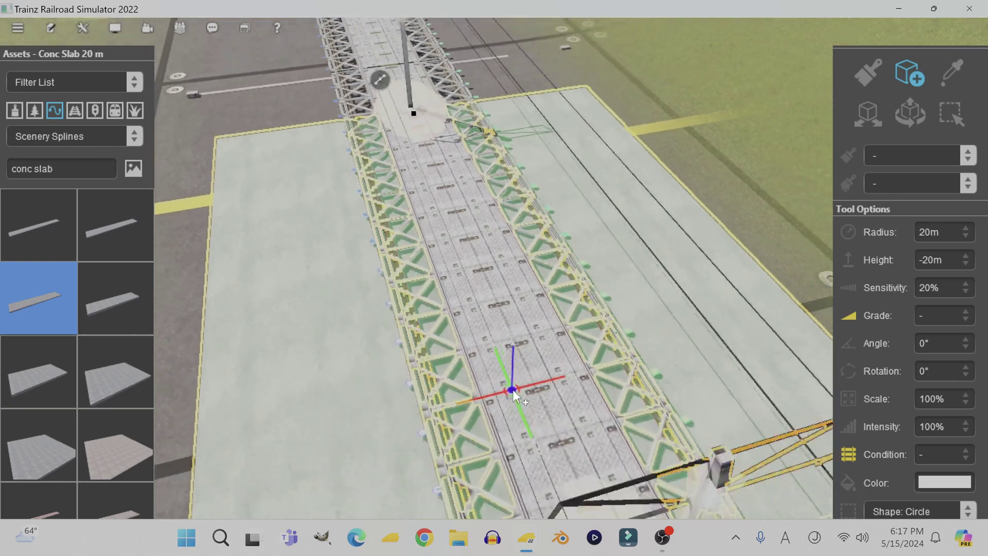
right_click(530, 355)
key(Left)
right_click(529, 346)
right_click(419, 329)
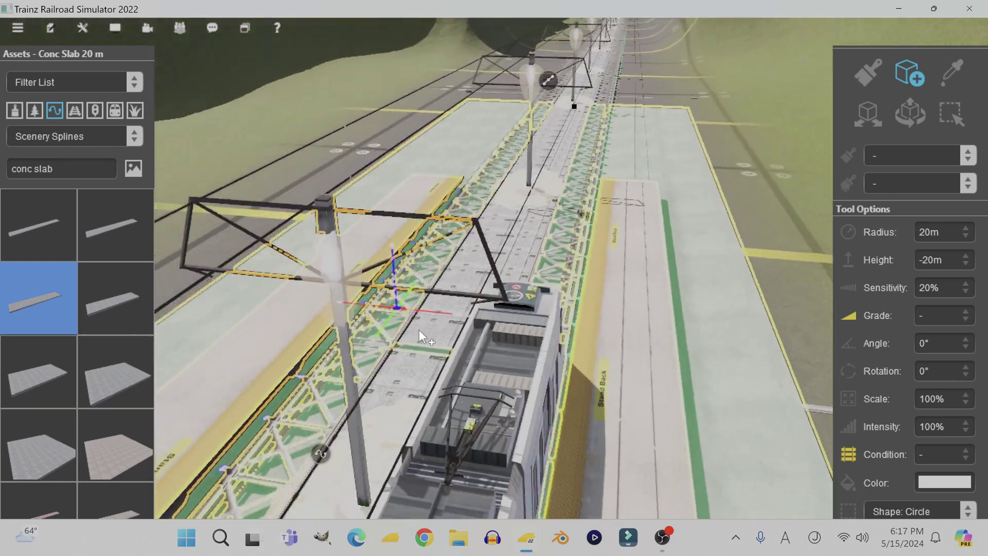
right_click(492, 354)
right_click(466, 361)
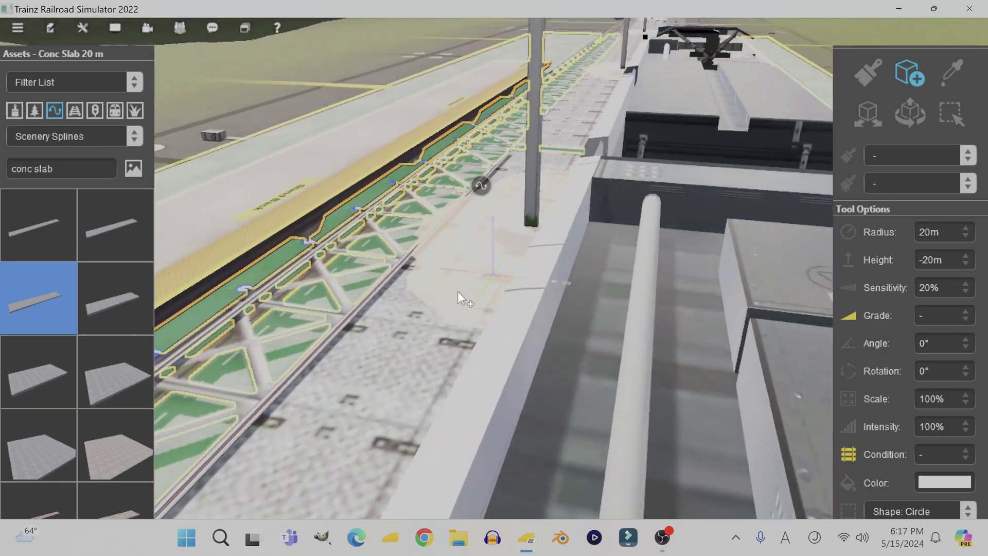
right_click(458, 293)
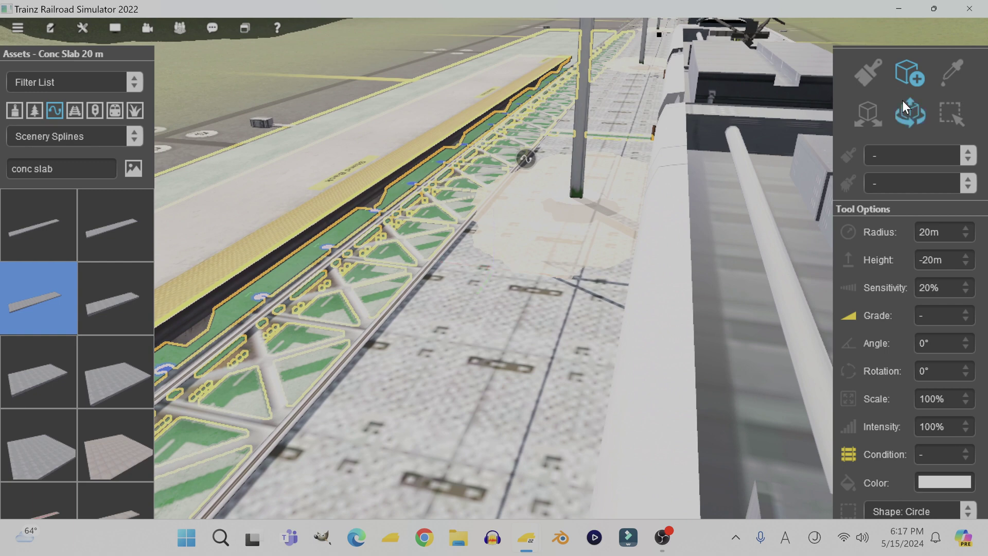
click(902, 101)
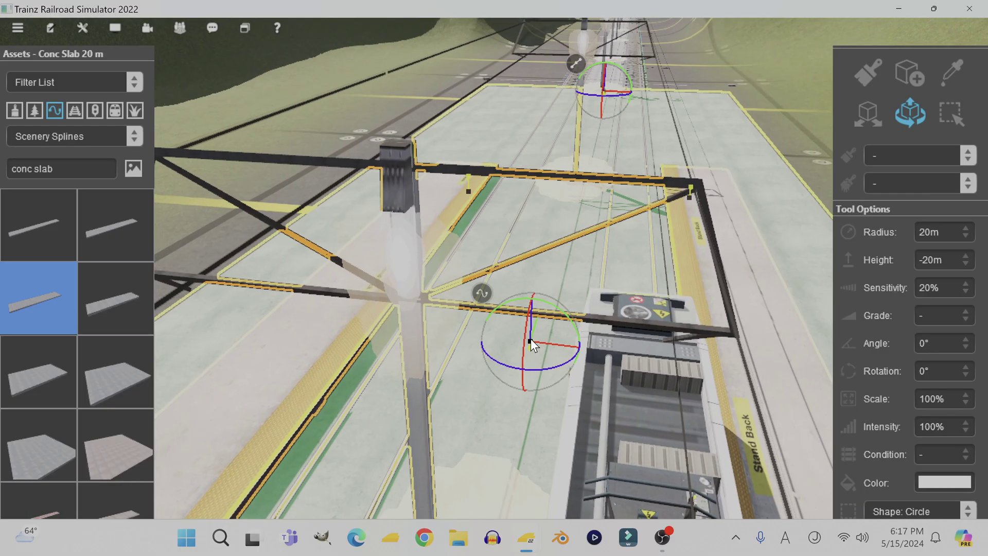
right_drag(530, 339, 509, 216)
scroll(543, 227, up, 5)
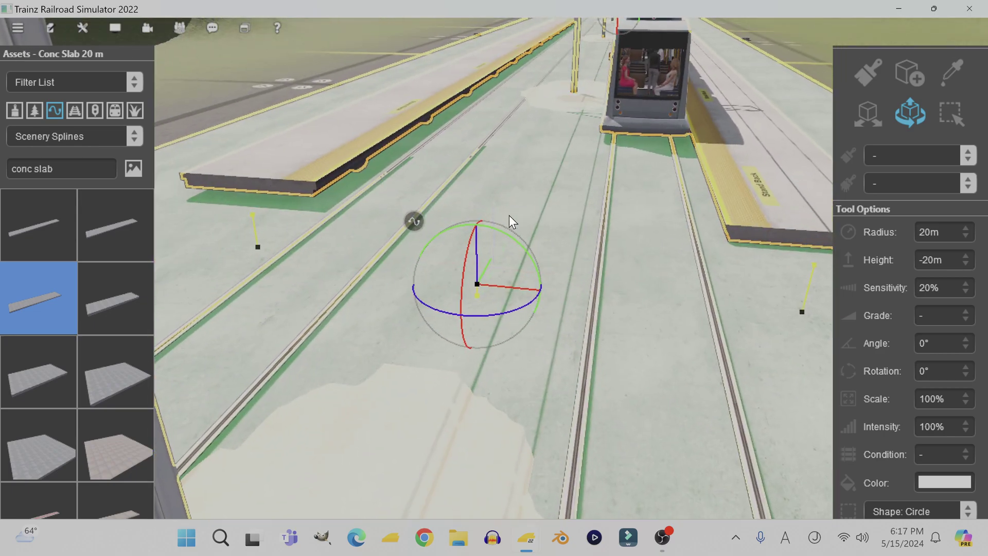
scroll(516, 208, down, 6)
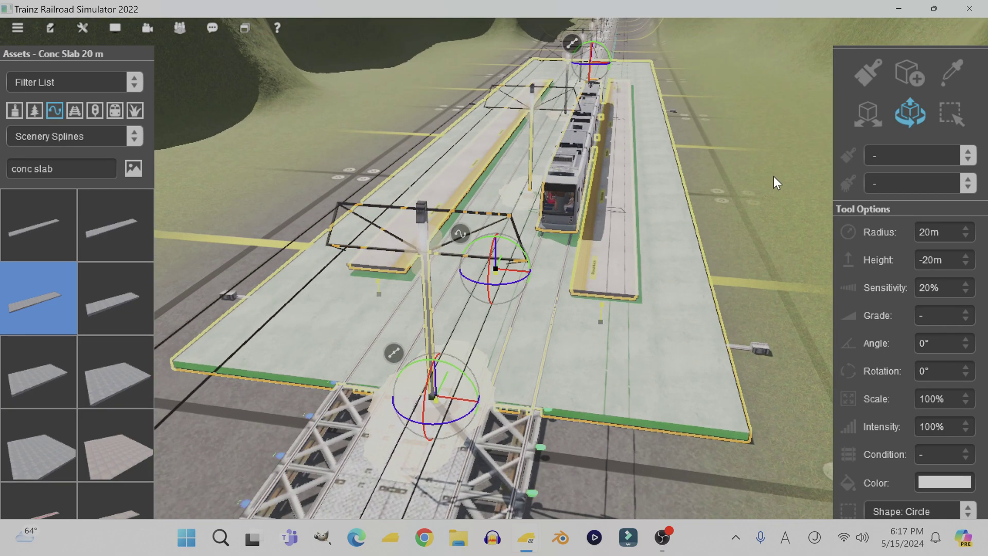
click(738, 225)
Step: Examine the raised slab around the rails and both platforms from the station's west end to its east end
scroll(664, 278, up, 5)
right_click(665, 277)
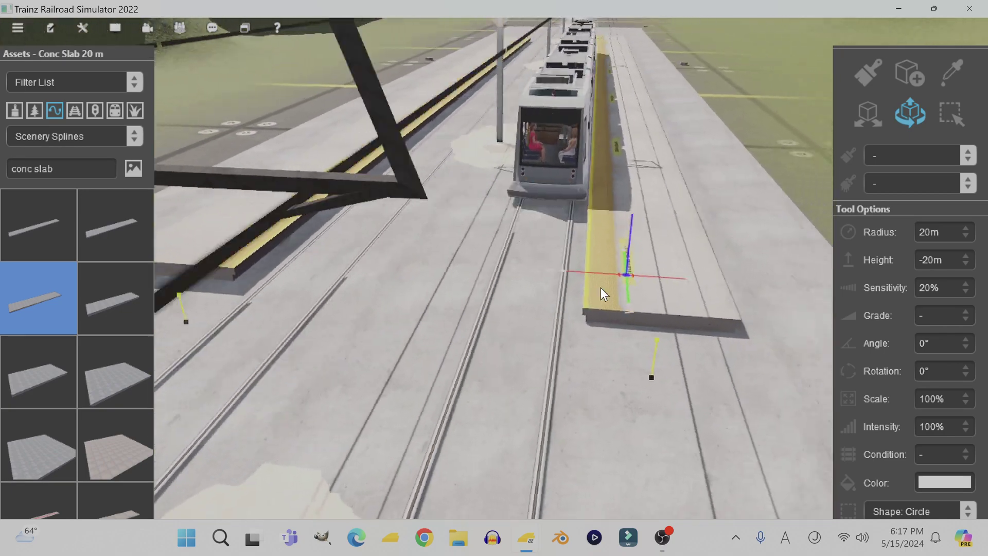
scroll(601, 287, up, 3)
right_click(373, 286)
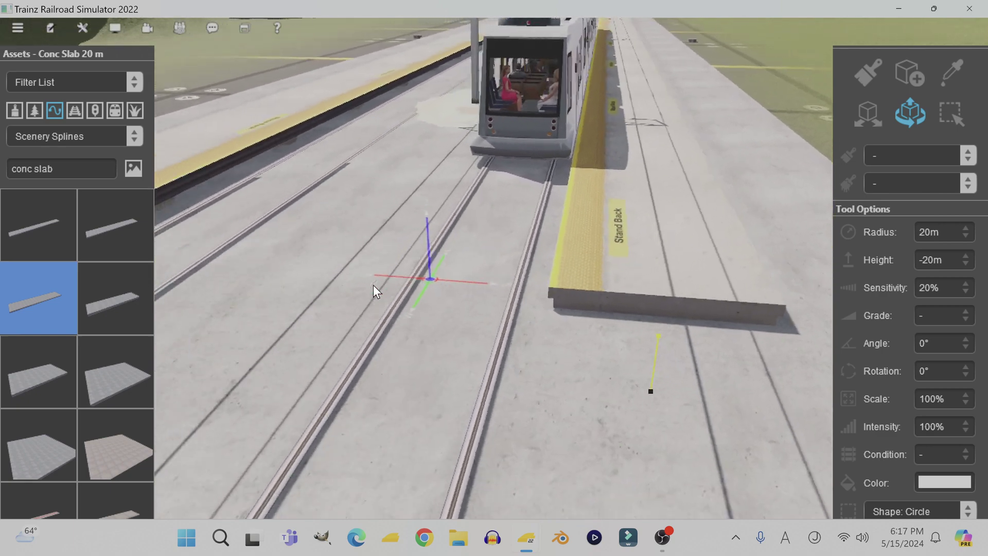
right_click(375, 272)
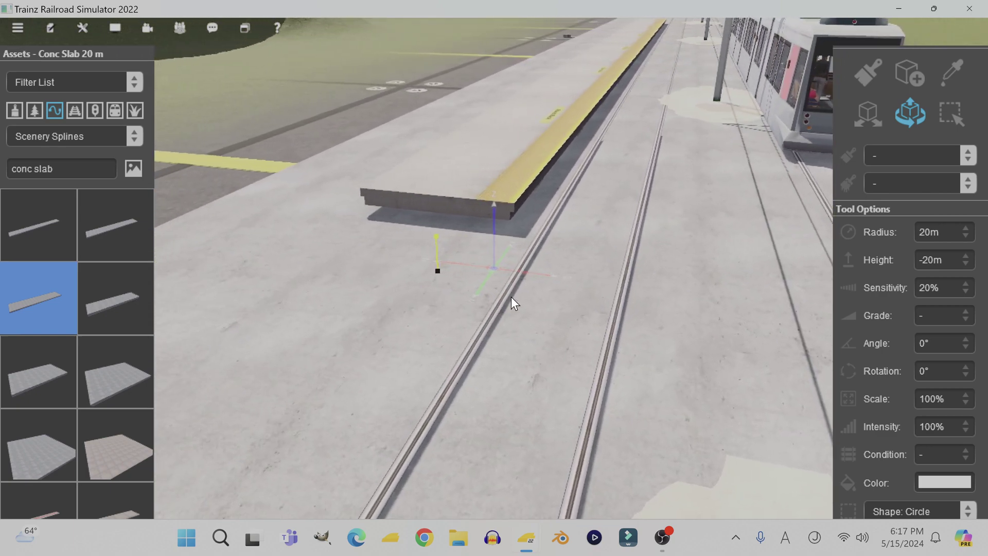
scroll(531, 323, down, 5)
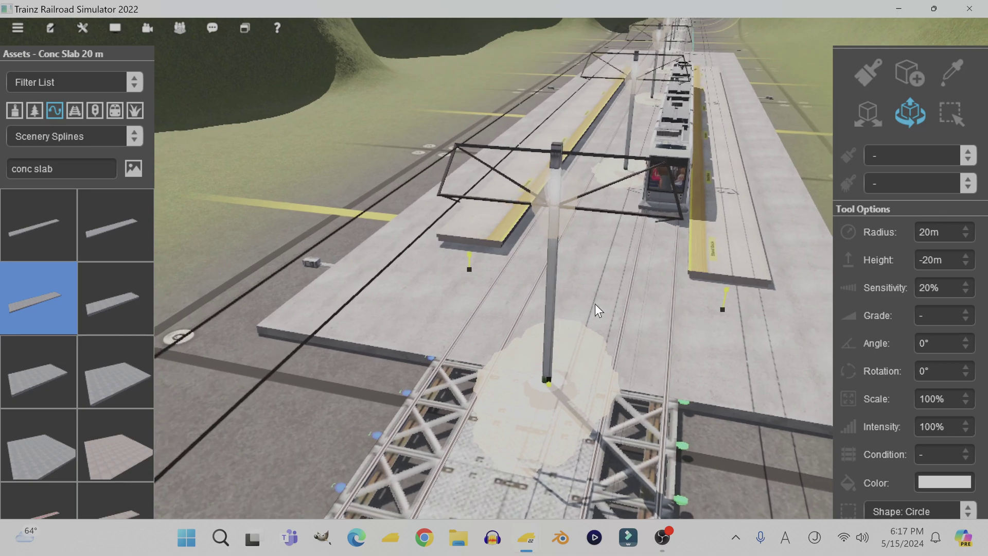
right_click(655, 124)
right_click(564, 138)
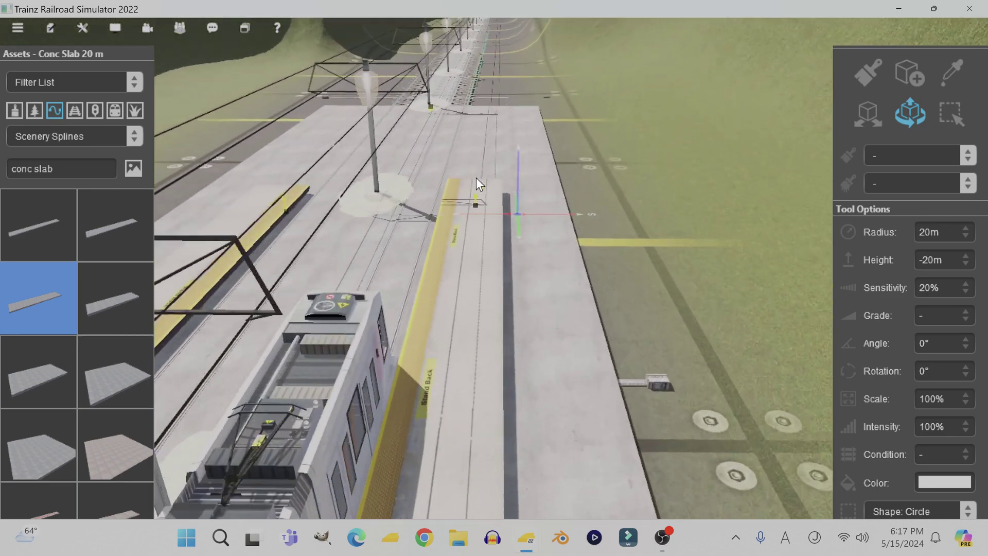
scroll(444, 207, up, 2)
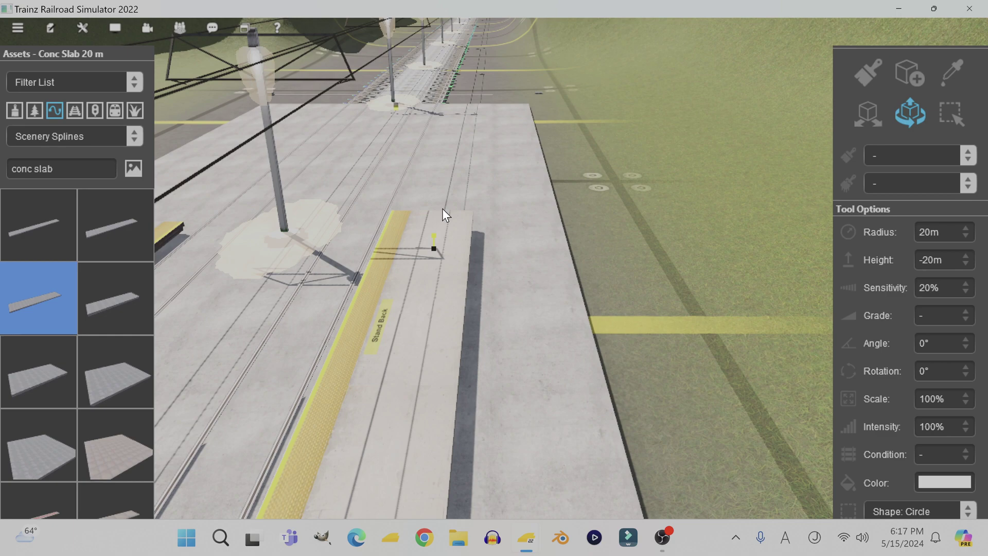
scroll(503, 268, down, 5)
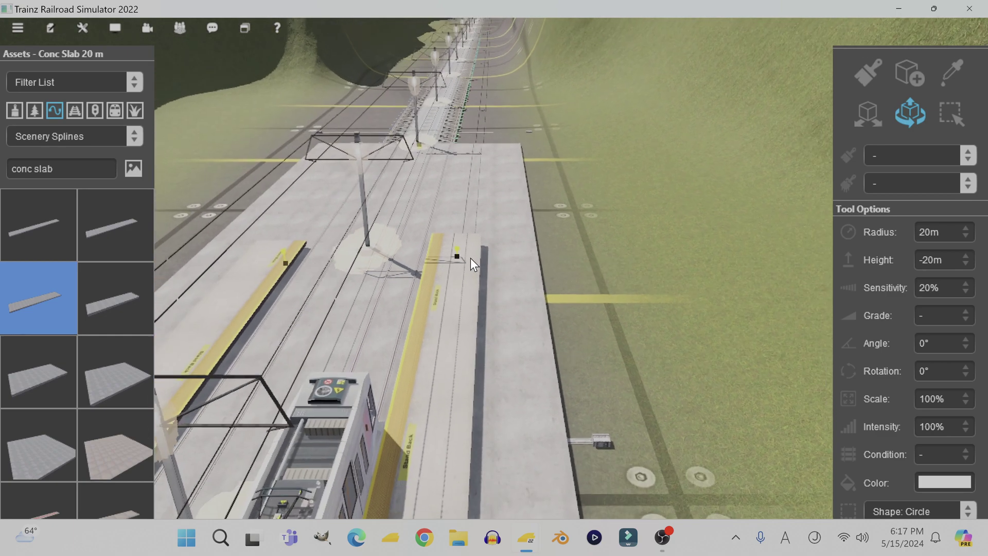
scroll(471, 258, down, 1)
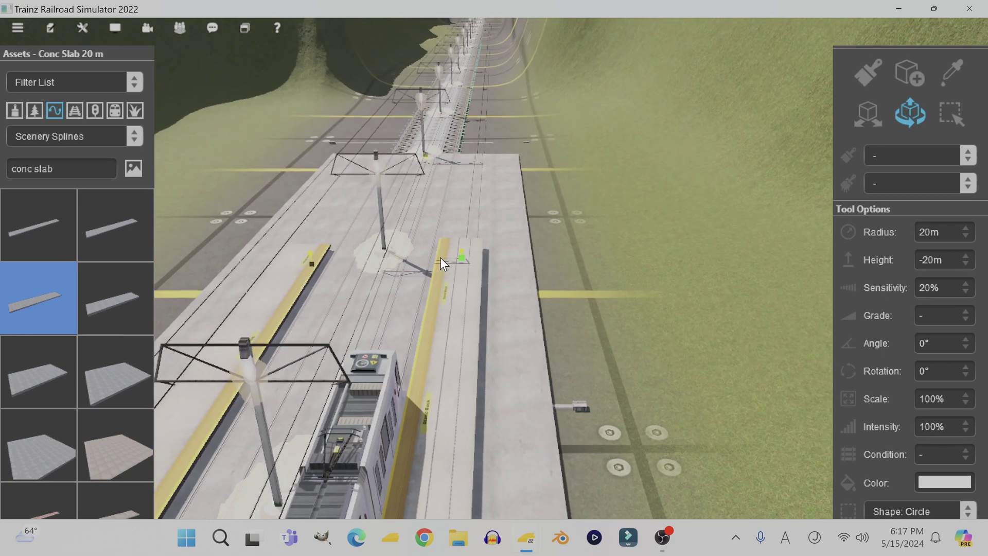
right_click(439, 229)
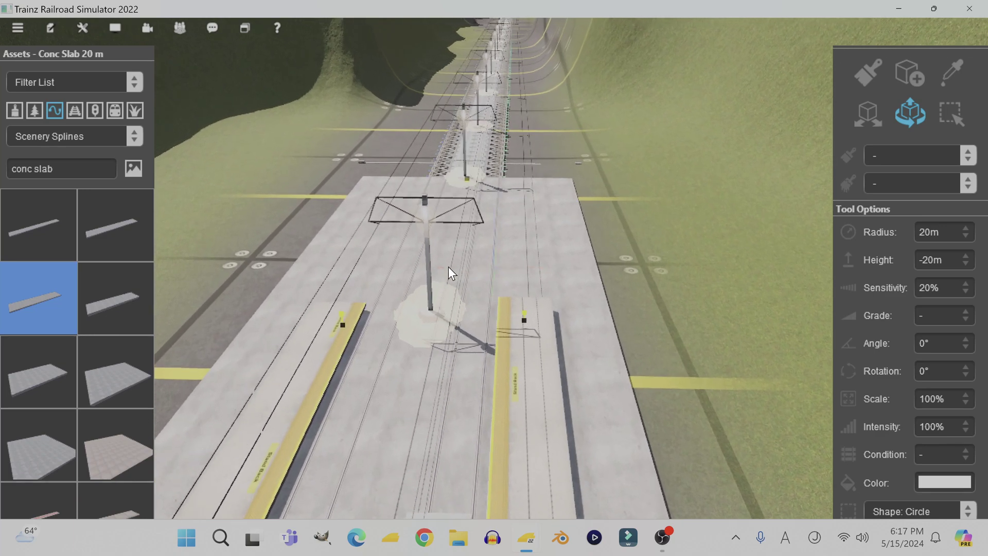
right_click(449, 242)
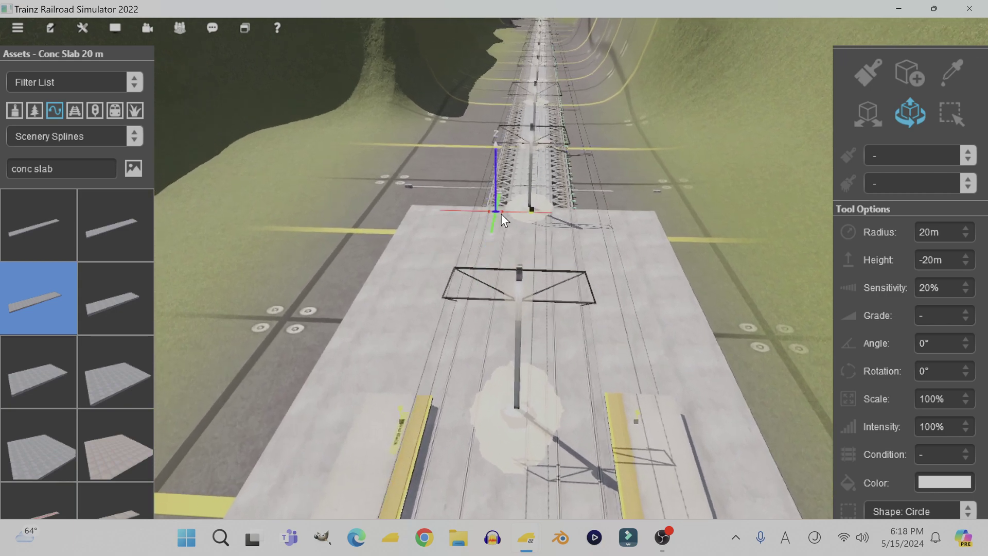
right_click(529, 298)
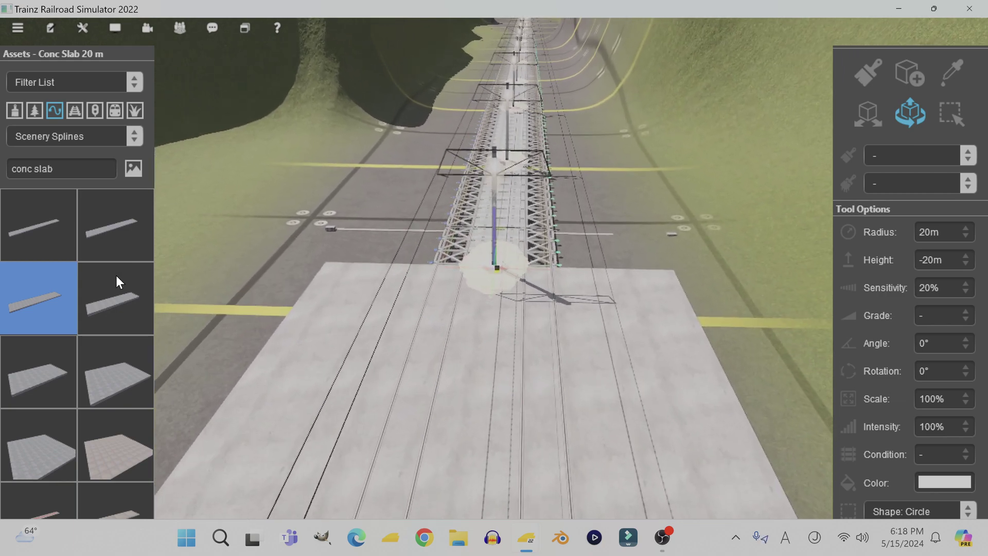
Step: Choose Conc Slab 100 metres and start its spline at the catenary pole at the station slab's east end
click(113, 451)
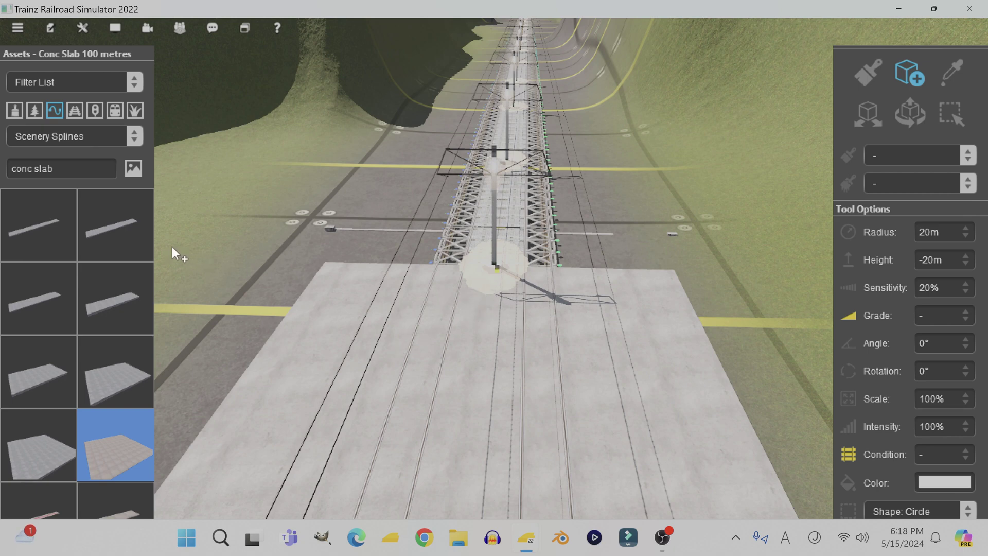
key(Left)
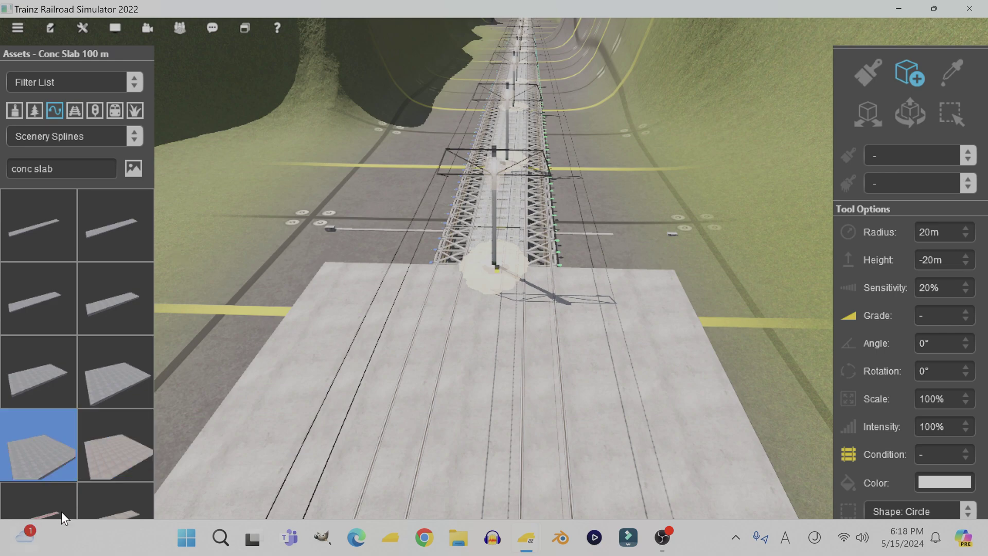
click(120, 469)
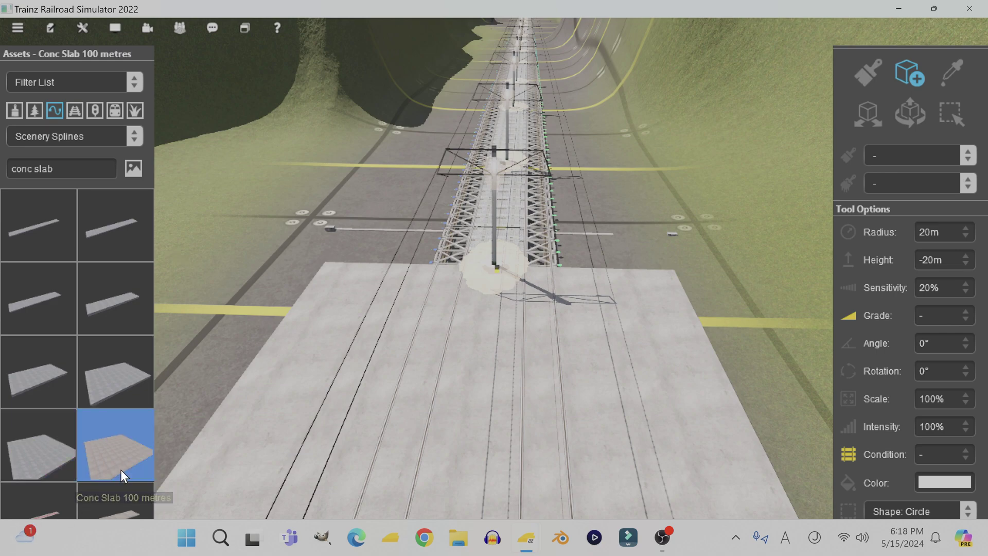
right_click(513, 284)
scroll(490, 287, up, 2)
right_click(466, 282)
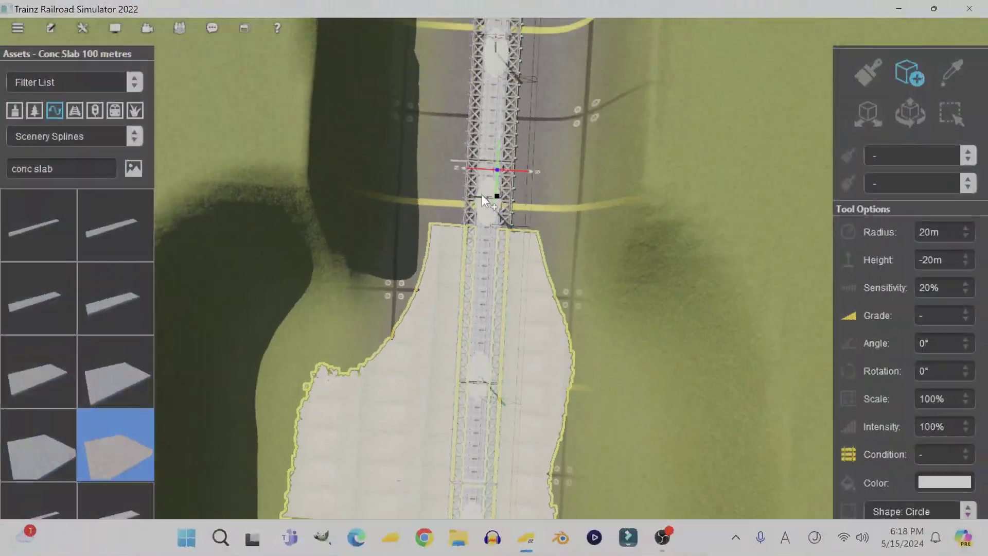
Step: Extend the Conc Slab 100 metres spline along the bridge and finish it near the bridge's far east end
click(481, 194)
scroll(479, 206, down, 3)
right_click(475, 216)
right_click(505, 114)
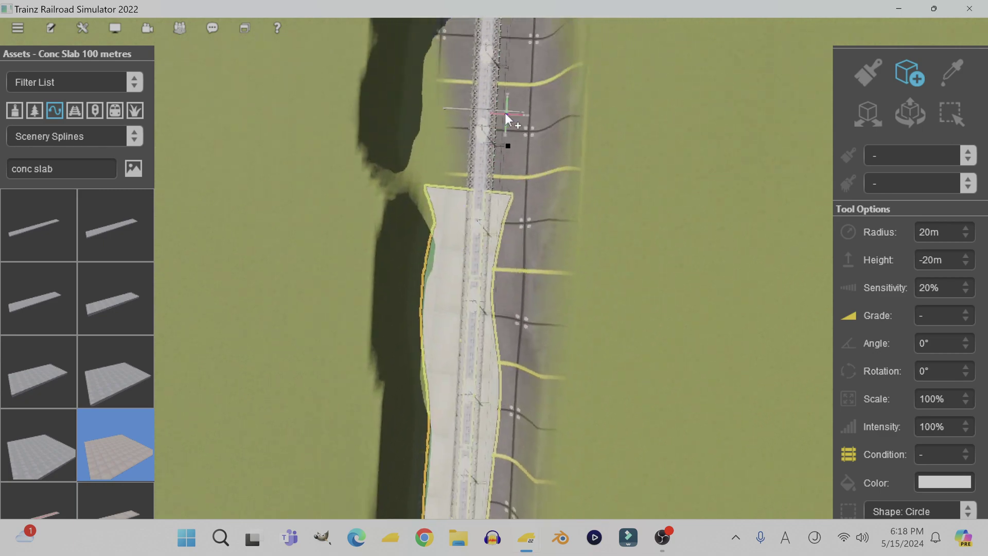
right_drag(505, 114, 500, 118)
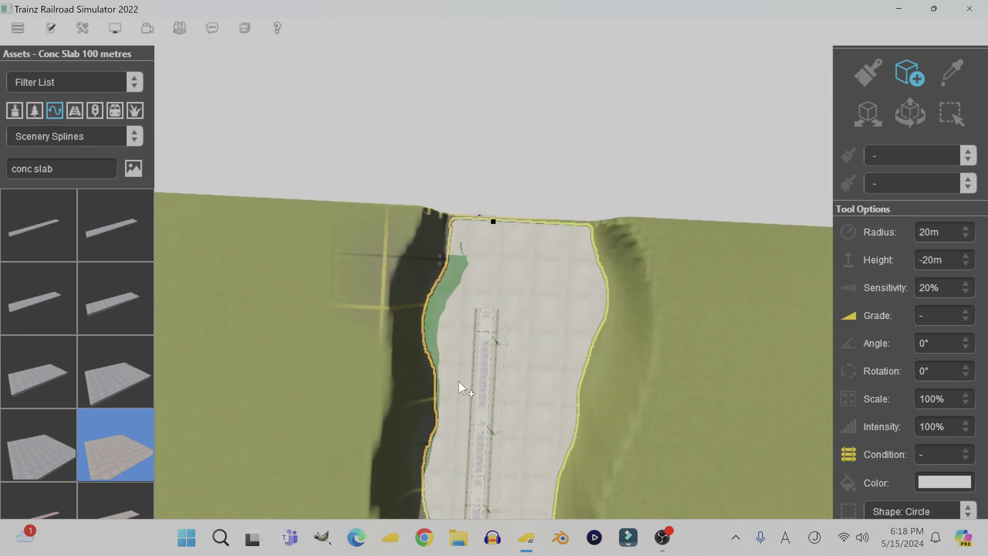
right_click(459, 381)
right_click(526, 215)
scroll(511, 249, up, 4)
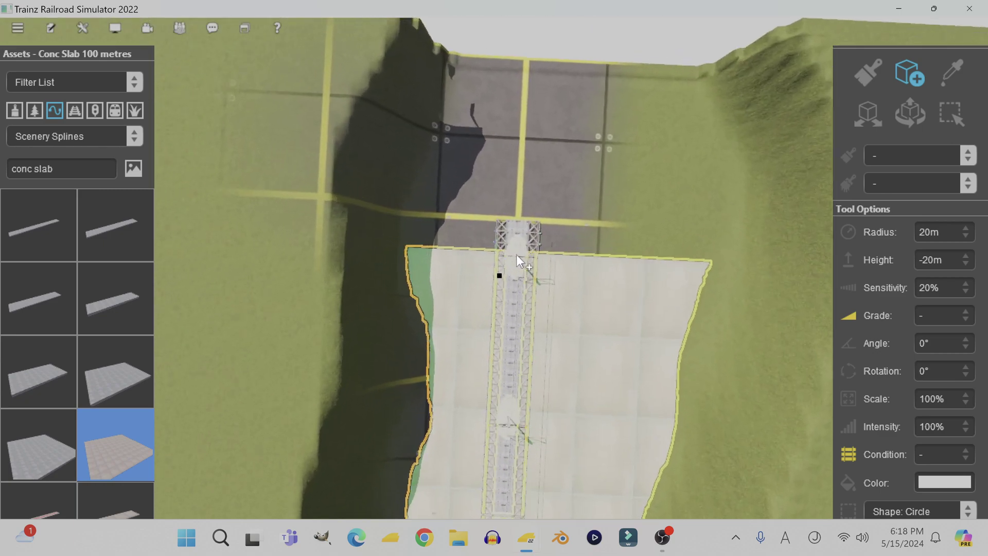
scroll(516, 254, up, 5)
click(491, 265)
right_drag(490, 264, 492, 268)
scroll(492, 268, up, 3)
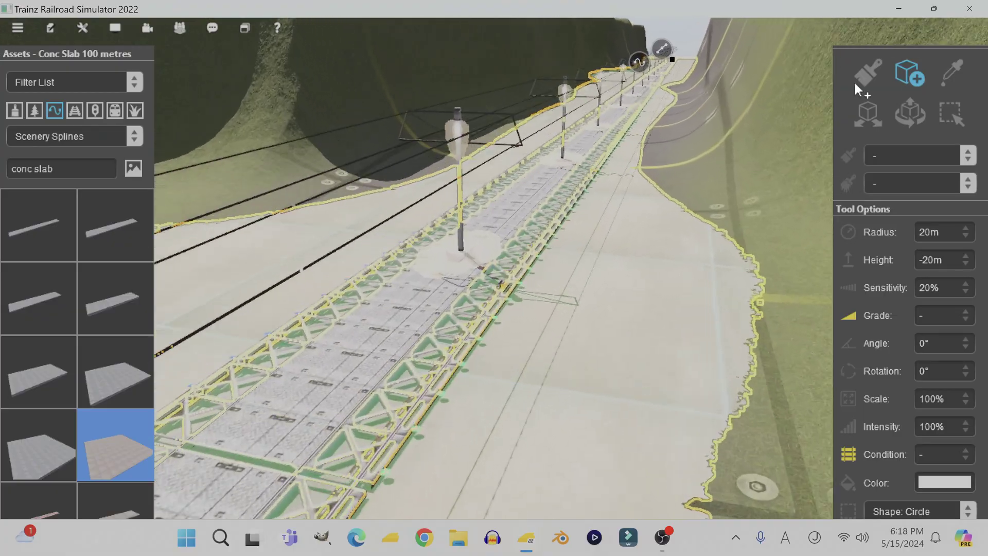
Step: Raise the near vertices of the Conc Slab 100 metres spline above the catenary to form a roof over the trench
click(910, 109)
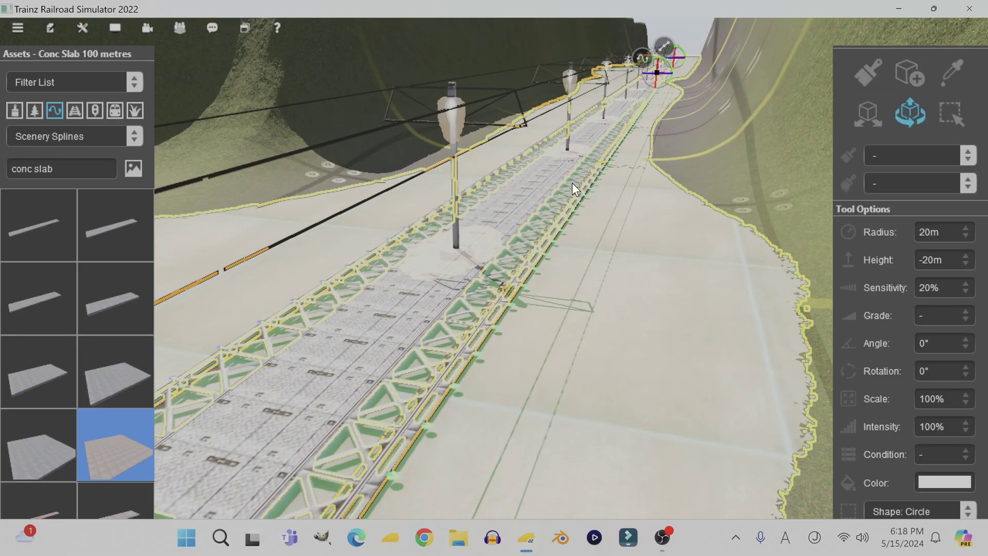
click(517, 186)
drag(531, 165, 533, 53)
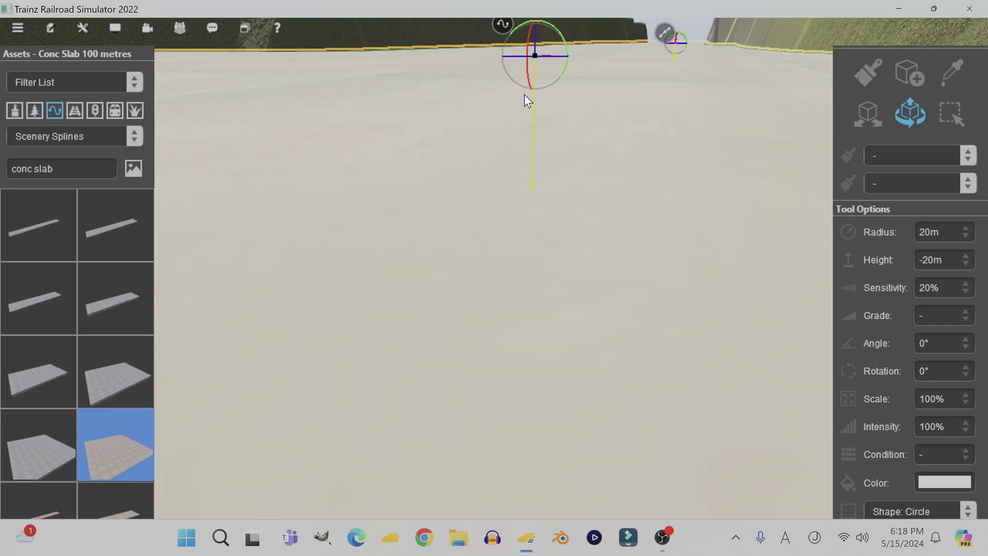
key(Down)
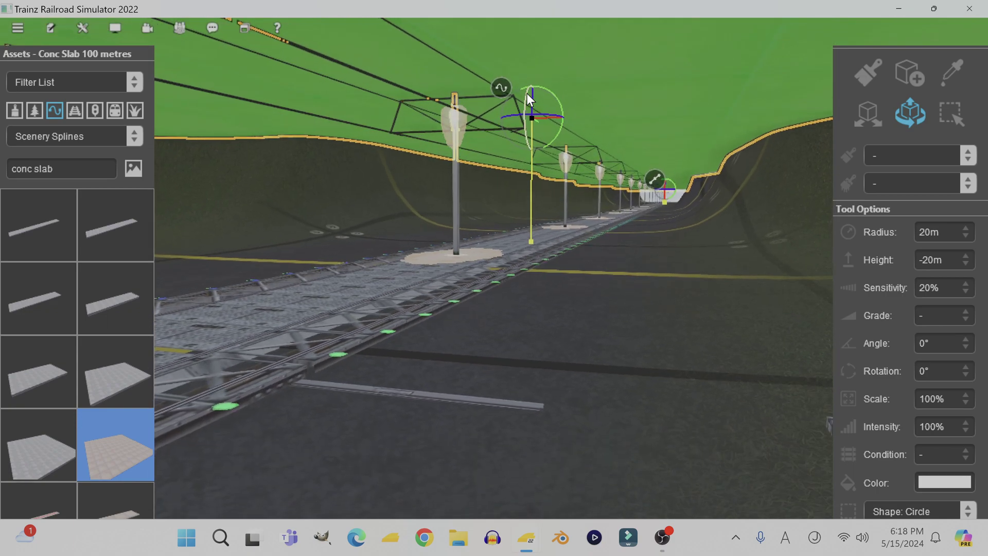
key(Left)
key(Up)
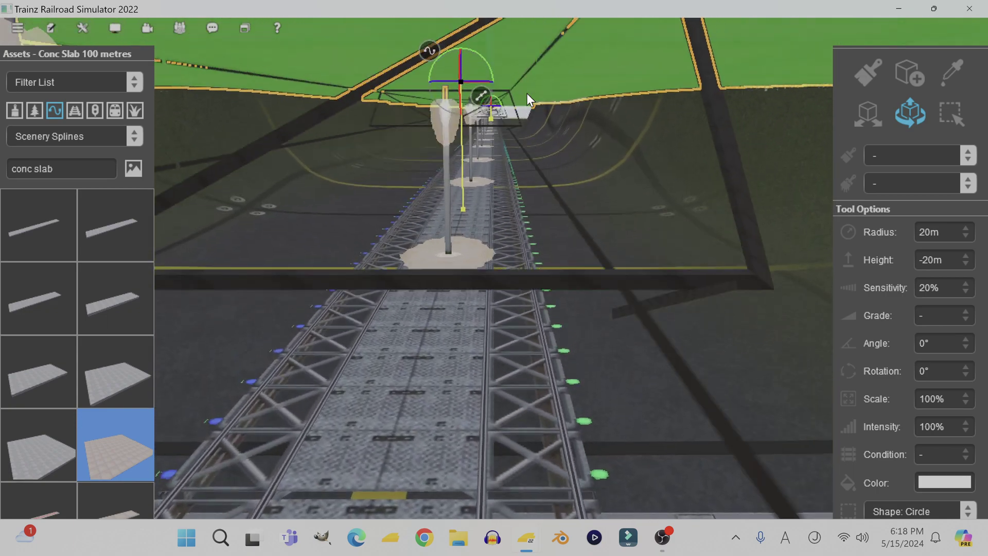
right_click(448, 317)
right_click(458, 409)
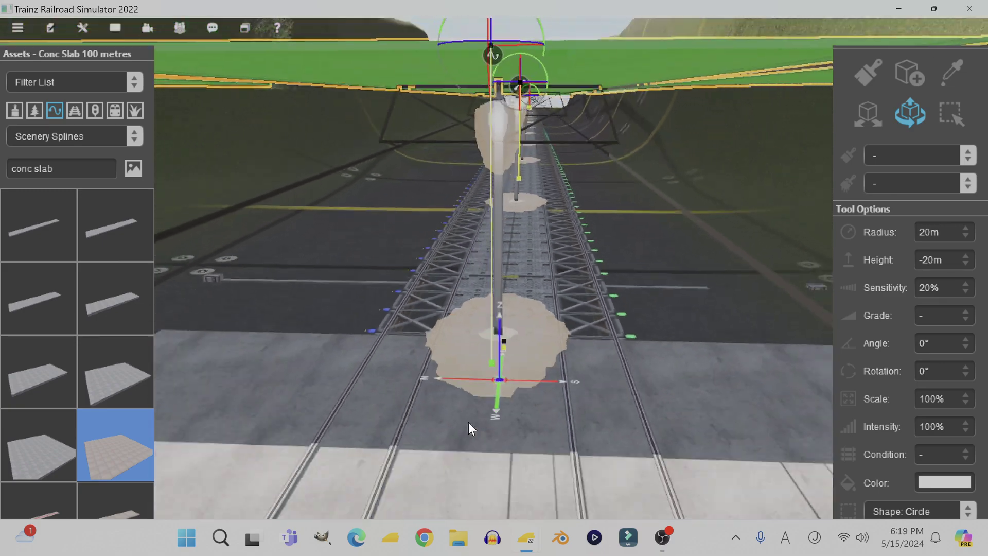
right_click(469, 423)
scroll(620, 260, down, 5)
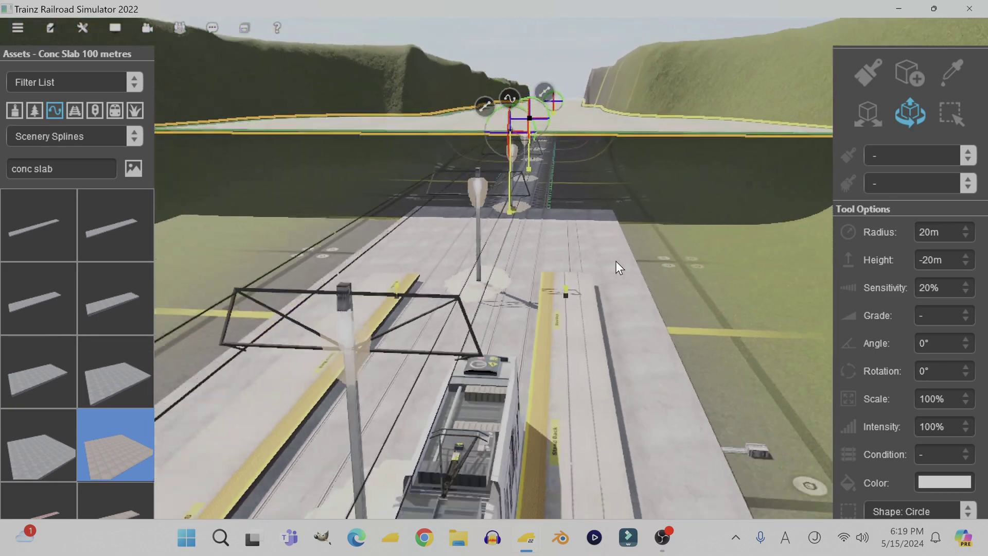
Step: Paint the Grid (PBR) ground texture with a 20m radius over the grass beside the wide end of the roof slab
scroll(618, 262, up, 5)
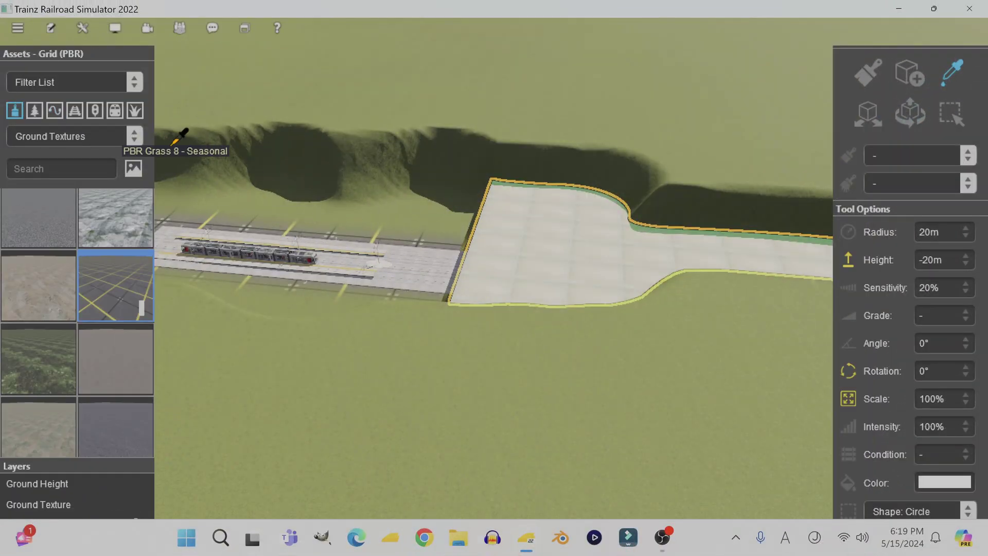
click(875, 80)
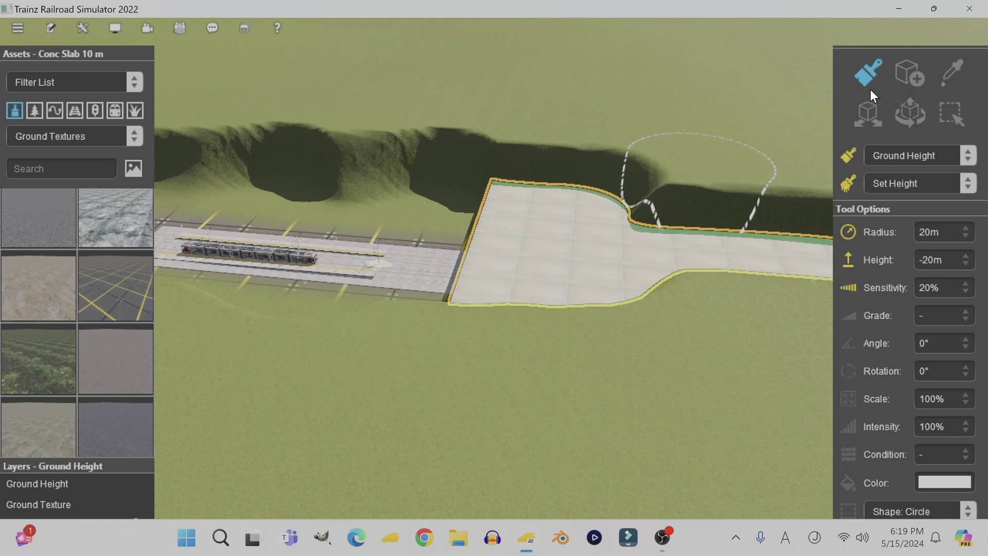
click(894, 161)
click(911, 172)
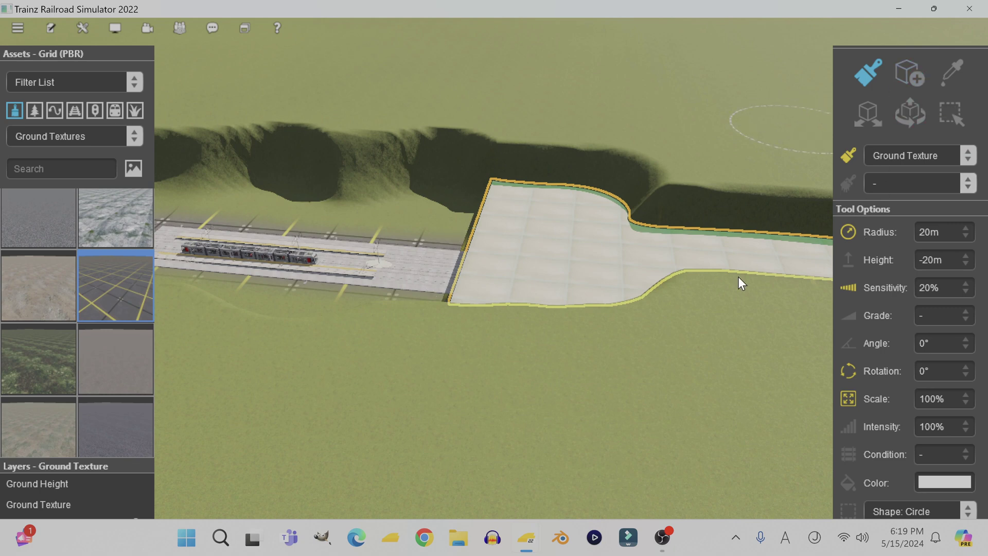
mouse_move(672, 337)
mouse_down()
mouse_move(584, 346)
mouse_move(462, 330)
mouse_move(533, 106)
mouse_move(595, 66)
mouse_move(588, 255)
mouse_move(574, 276)
mouse_up()
right_click(532, 338)
mouse_move(532, 338)
mouse_down()
mouse_move(427, 417)
mouse_move(506, 126)
mouse_move(583, 104)
mouse_move(585, 141)
mouse_move(518, 212)
mouse_move(635, 79)
mouse_move(544, 175)
mouse_move(654, 149)
mouse_move(703, 122)
mouse_up()
right_click(427, 417)
mouse_move(590, 288)
mouse_down()
mouse_move(541, 368)
mouse_move(651, 154)
mouse_move(549, 184)
mouse_move(420, 249)
mouse_move(410, 392)
mouse_move(529, 249)
mouse_move(386, 329)
mouse_move(475, 153)
mouse_move(517, 149)
mouse_move(697, 174)
mouse_move(763, 107)
mouse_move(747, 88)
mouse_move(704, 224)
mouse_move(572, 454)
mouse_move(779, 207)
mouse_move(631, 283)
mouse_move(677, 188)
mouse_up()
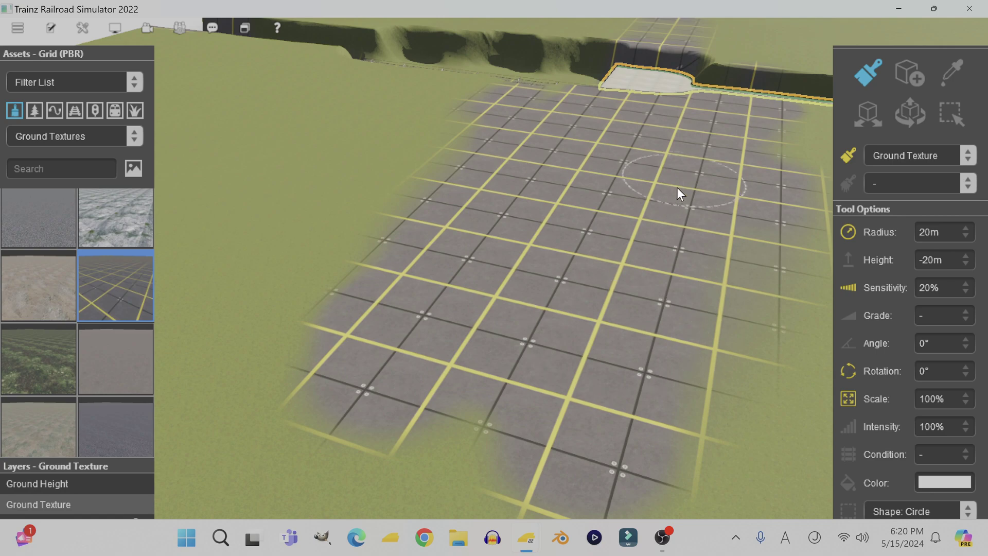
Step: Paint a long Grid (PBR) strip over the trench wall and grass beside the station, plus the grass on the opposite side
right_click(660, 183)
mouse_move(569, 178)
right_down()
mouse_move(369, 275)
mouse_move(361, 290)
mouse_move(435, 193)
mouse_move(582, 169)
mouse_move(552, 205)
mouse_move(589, 239)
mouse_move(578, 241)
right_up()
mouse_move(532, 290)
mouse_down()
mouse_move(673, 65)
mouse_move(705, 33)
mouse_up()
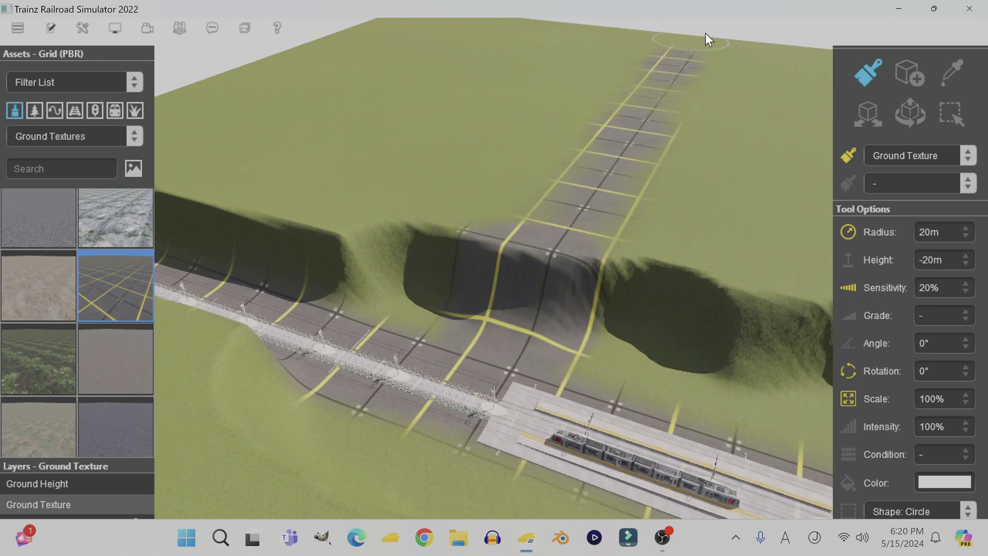
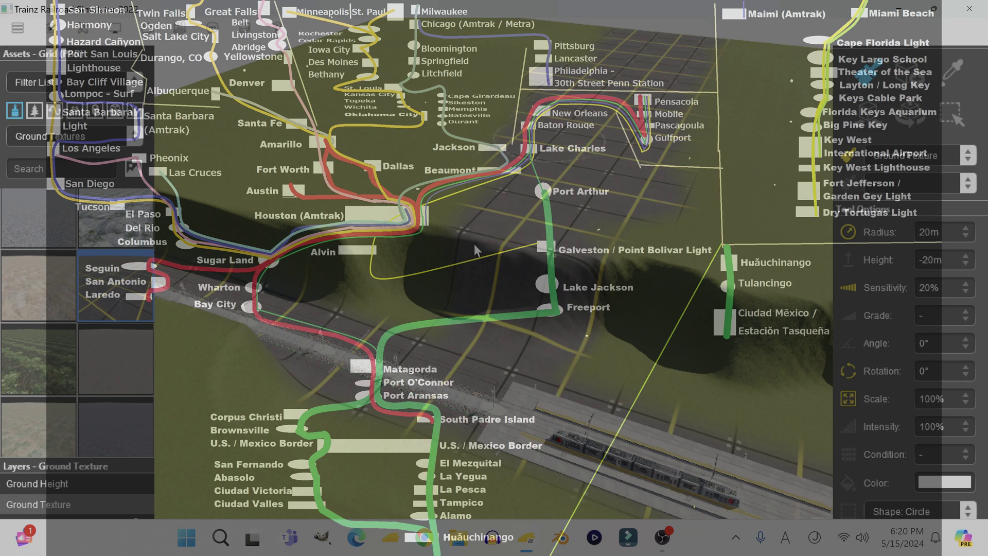
key(Down)
key(Left)
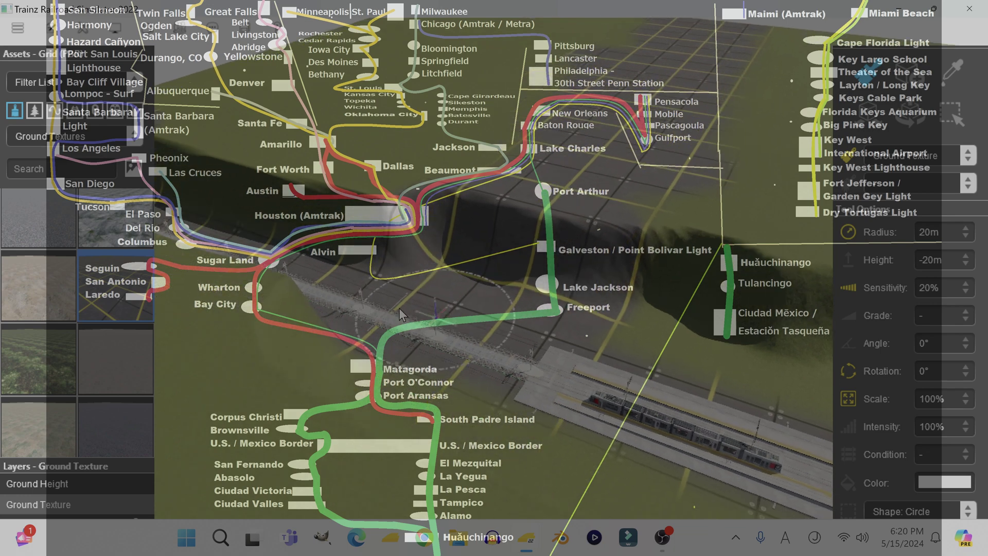
mouse_move(550, 283)
mouse_down()
mouse_move(517, 279)
mouse_move(457, 235)
mouse_move(498, 179)
mouse_move(508, 219)
mouse_up()
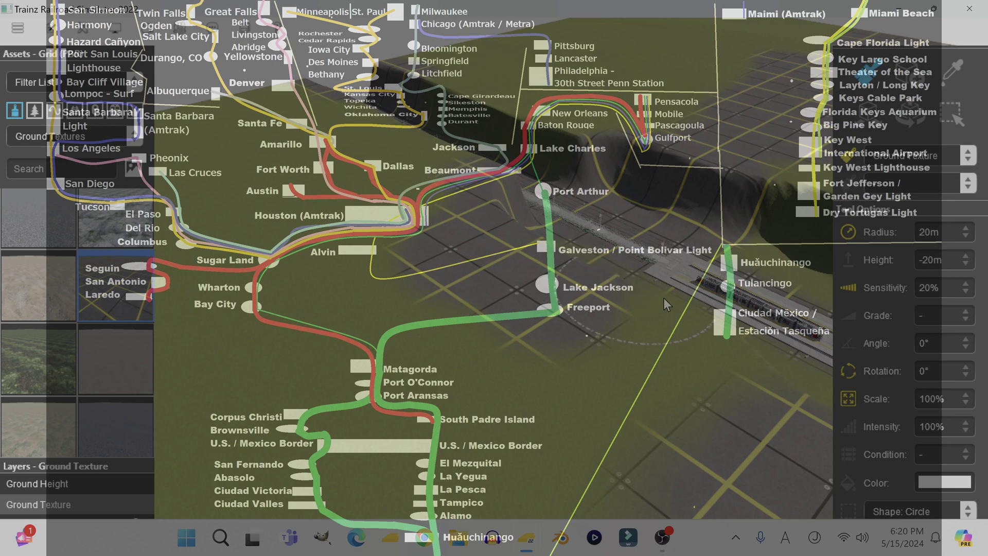
right_drag(666, 330, 455, 309)
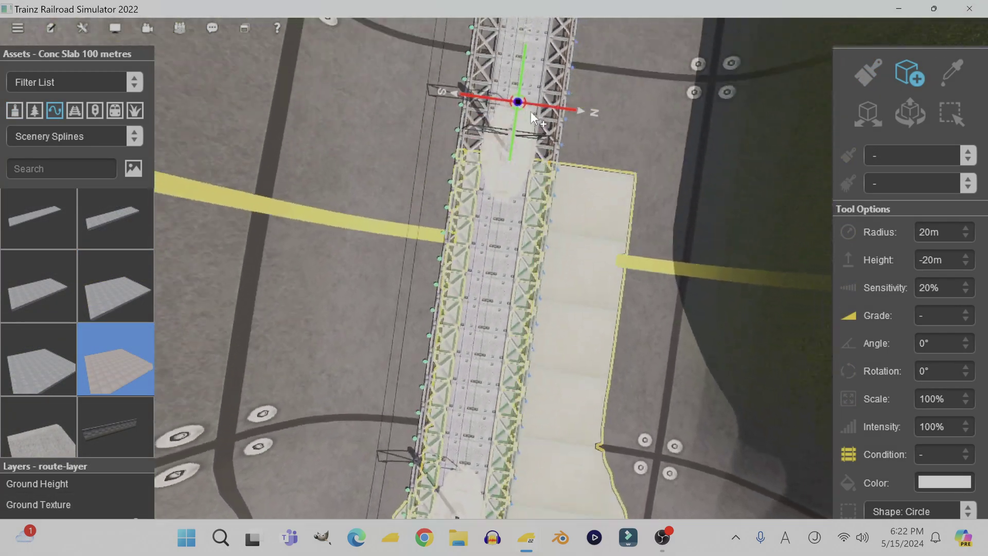
Step: Place a Conc Slab 100 metres spline vertex along the bridge and raise the spline's vertex toward catenary height
right_drag(530, 111, 439, 279)
click(506, 266)
scroll(444, 282, up, 3)
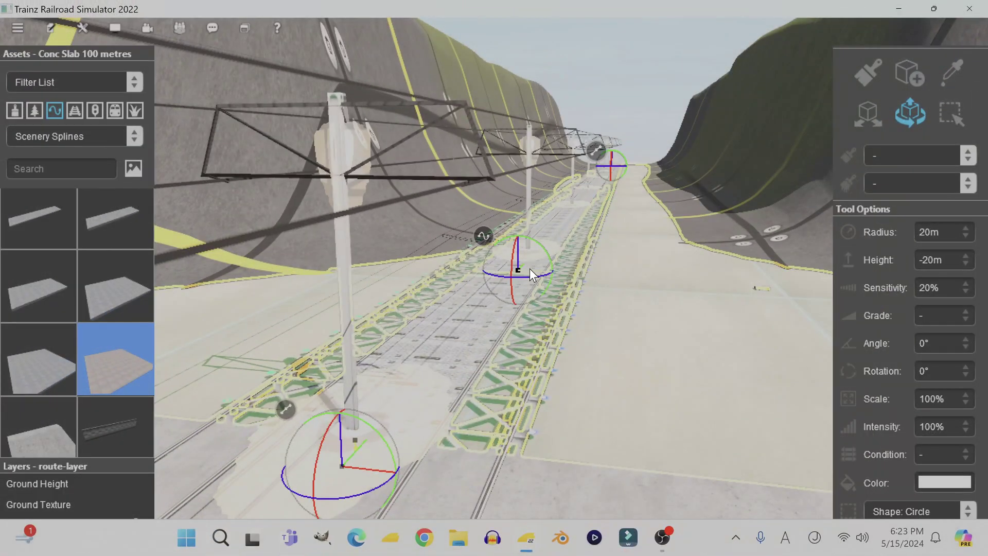
drag(517, 254, 537, 124)
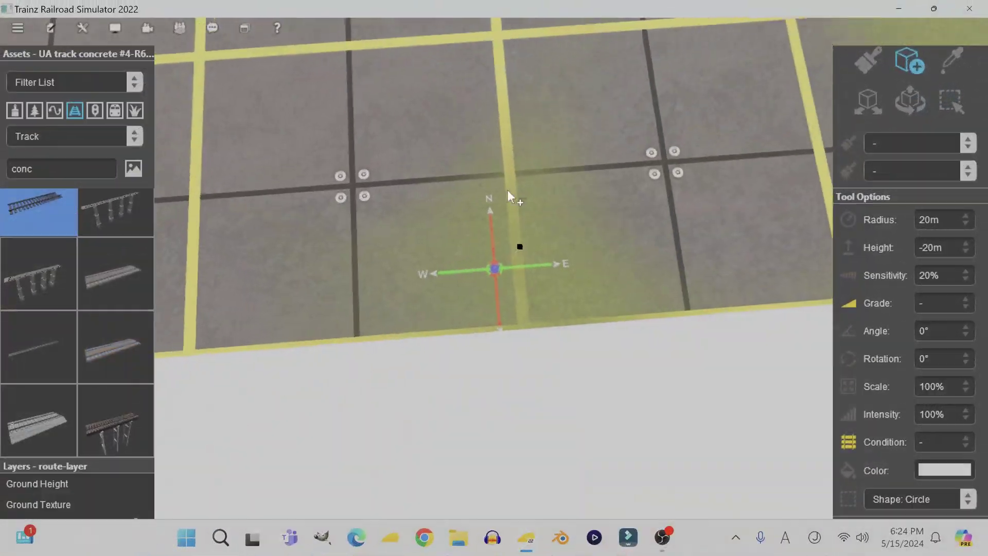
Step: Lay a UA track concrete #4 segment on the yellow grid line and split its end into a left branch and a straight branch
click(501, 105)
right_click(502, 128)
scroll(500, 174, up, 4)
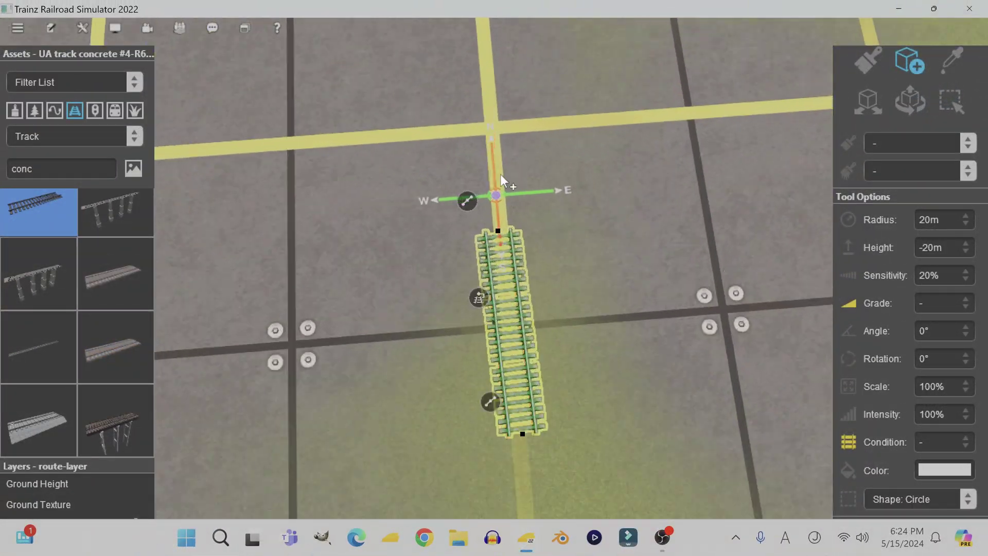
drag(497, 319, 427, 103)
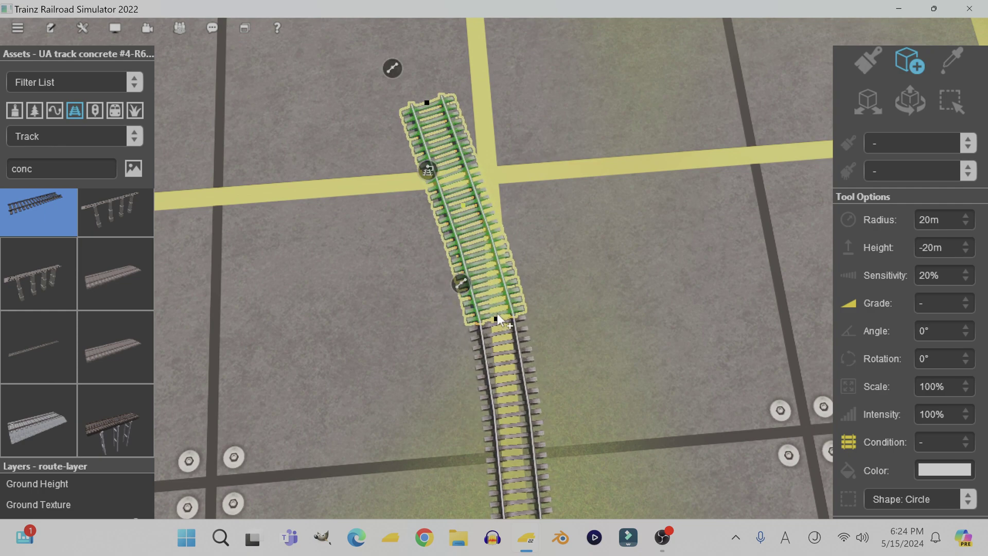
drag(497, 318, 490, 66)
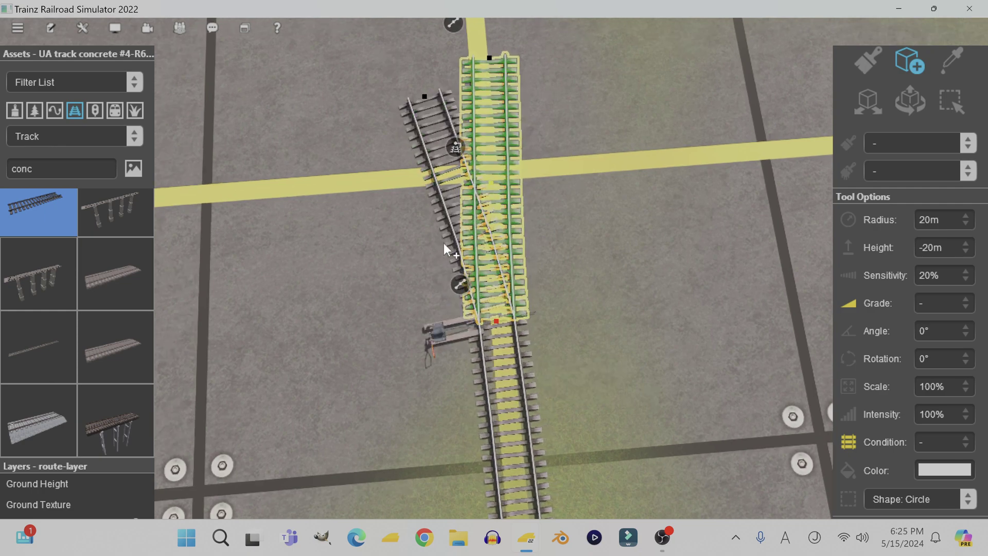
Step: Examine the crossing rails, sleepers and switch lever of the concrete track junction up close and from farther back
scroll(492, 201, up, 4)
scroll(492, 200, up, 2)
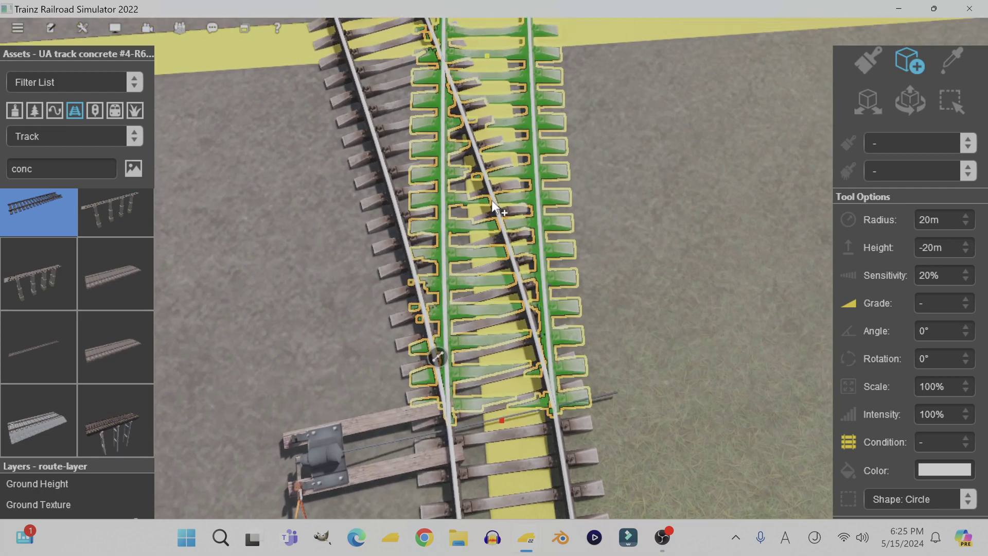
key(Down)
key(Up)
key(Down)
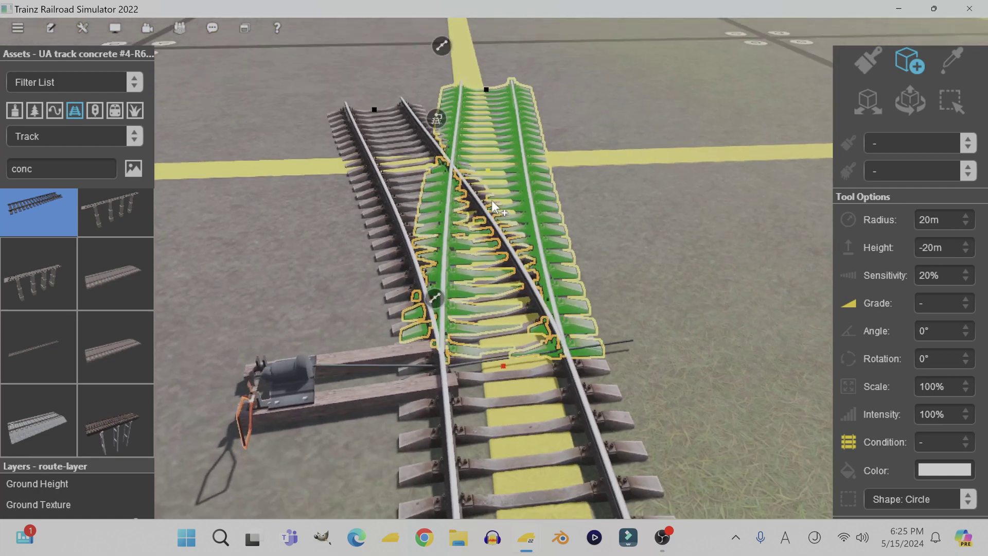
scroll(493, 206, down, 6)
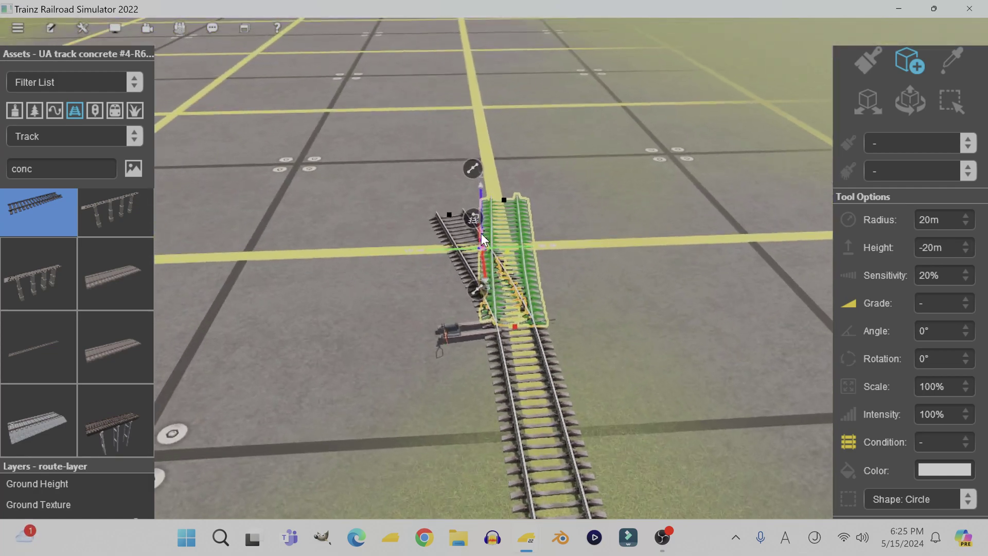
right_click(484, 334)
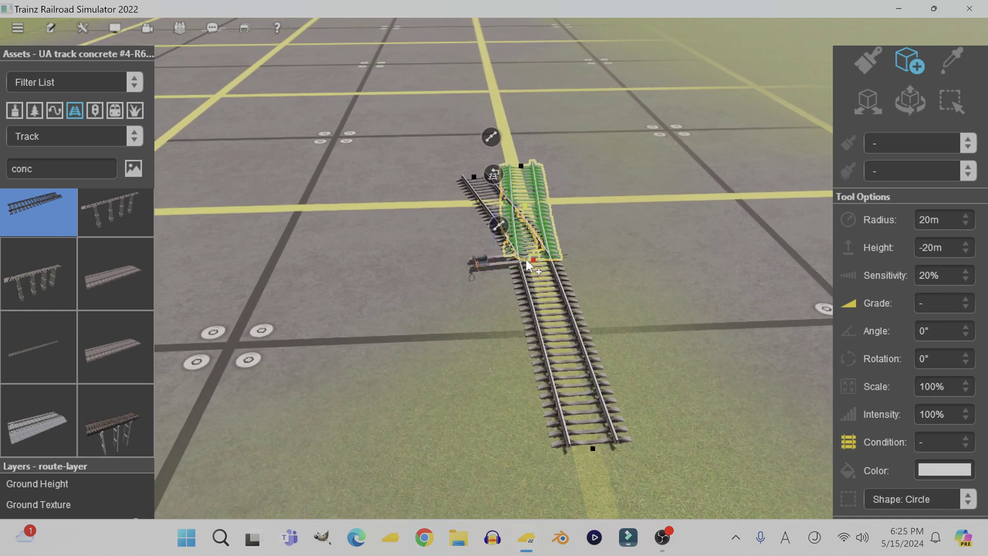
Step: Lay a short track segment over the junction and try another short segment beside the approach track
click(519, 213)
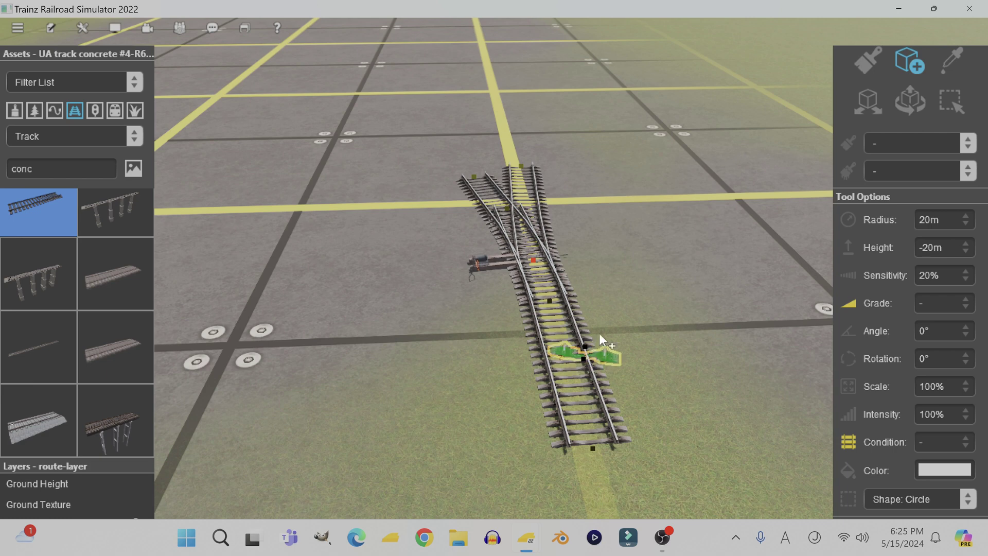
click(621, 282)
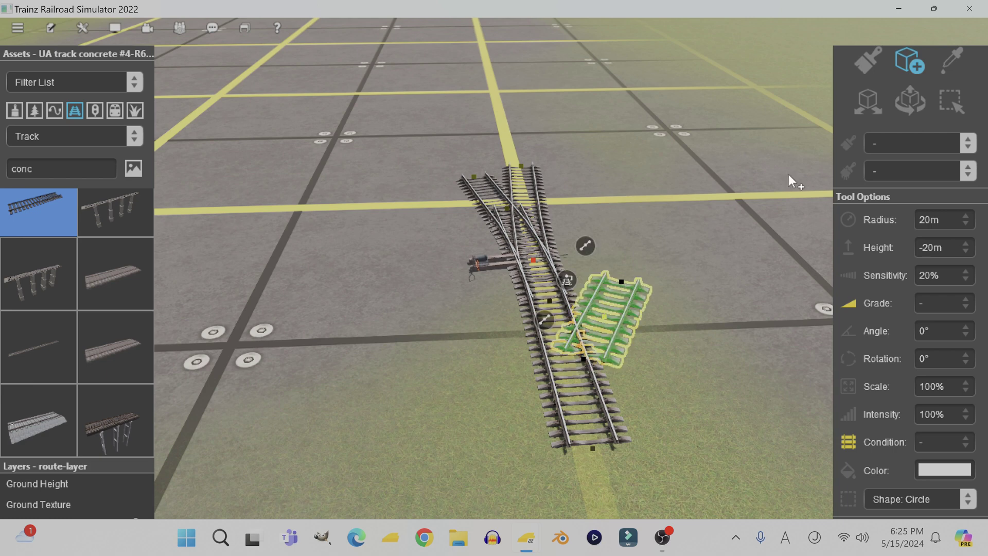
right_click(579, 251)
click(612, 303)
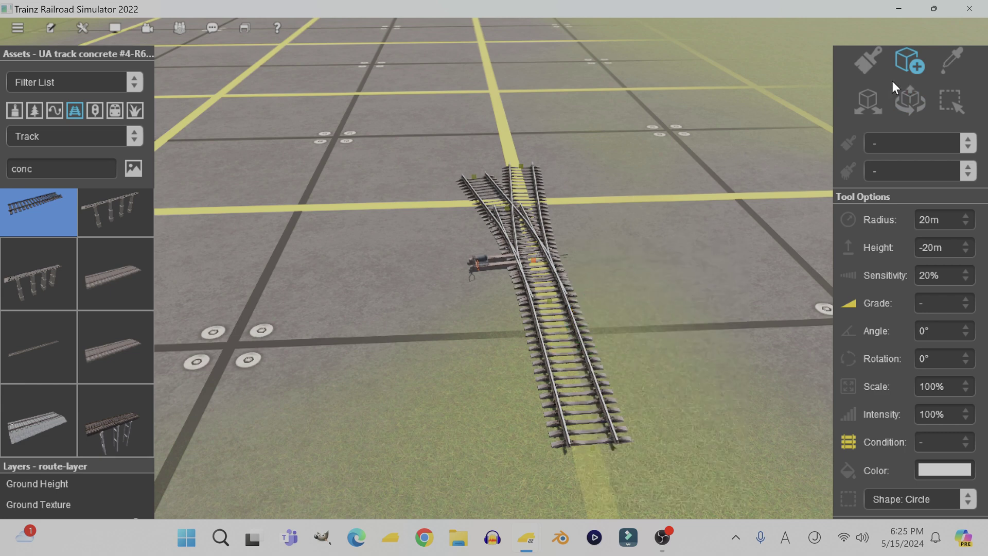
Step: Delete the track segment overlapping the junction, the approach track and the switch lever
click(867, 95)
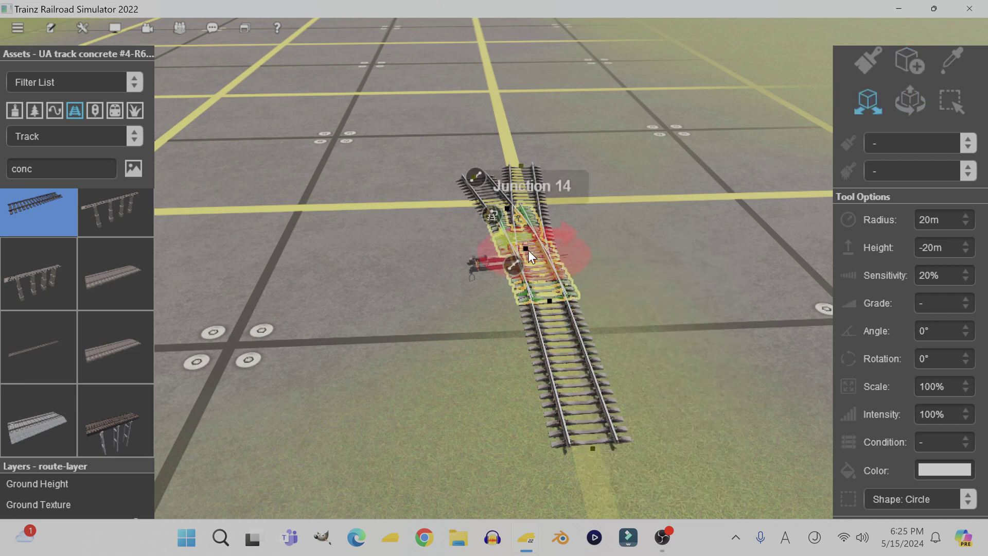
right_click(515, 273)
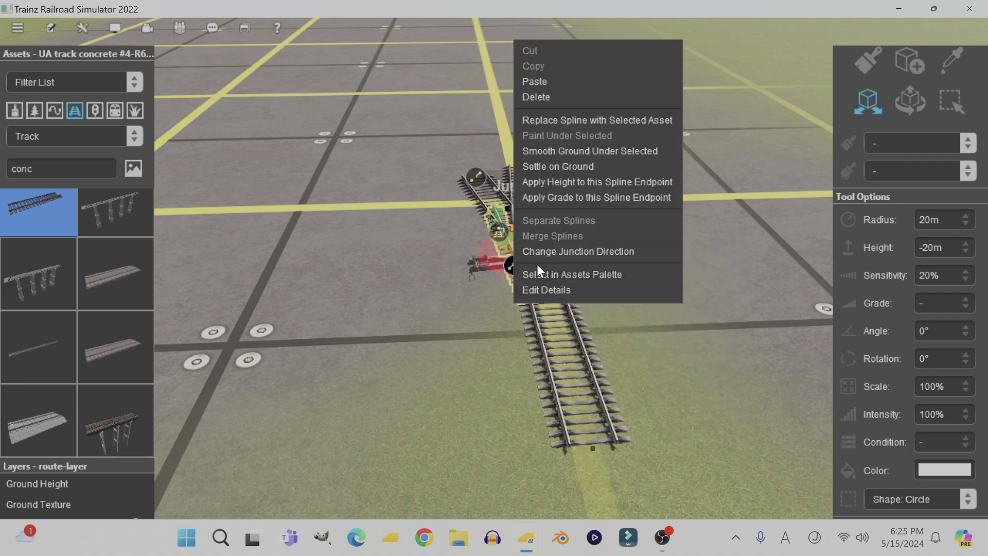
click(601, 101)
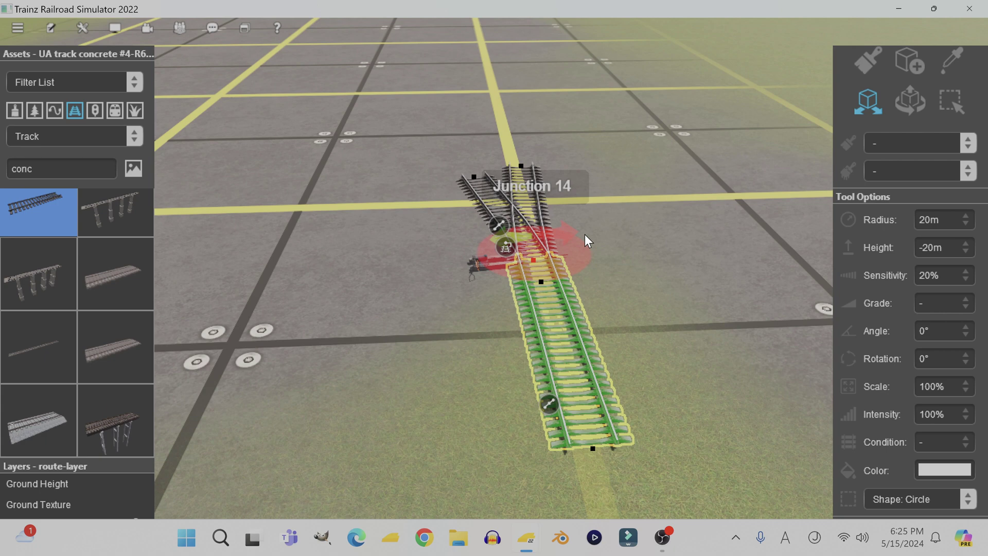
key(Delete)
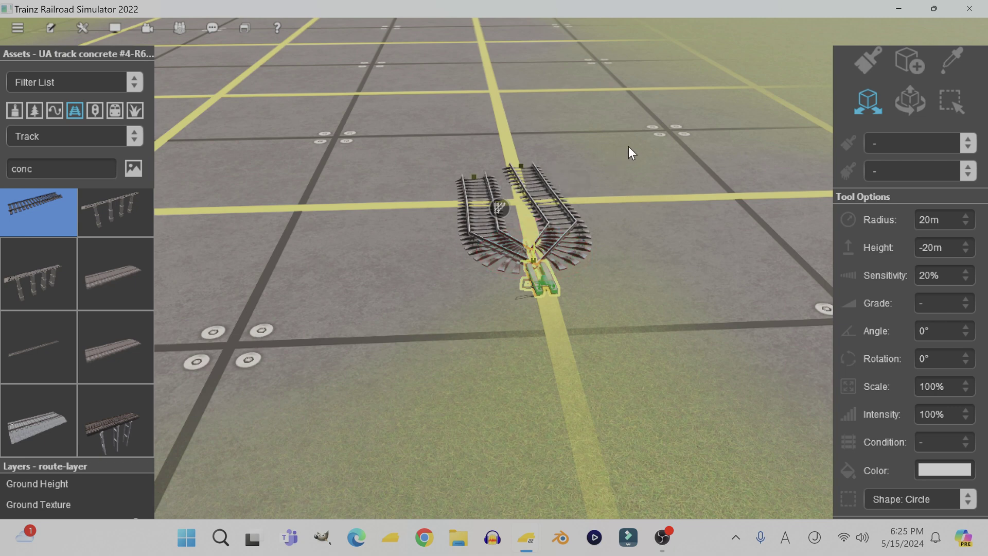
key(Delete)
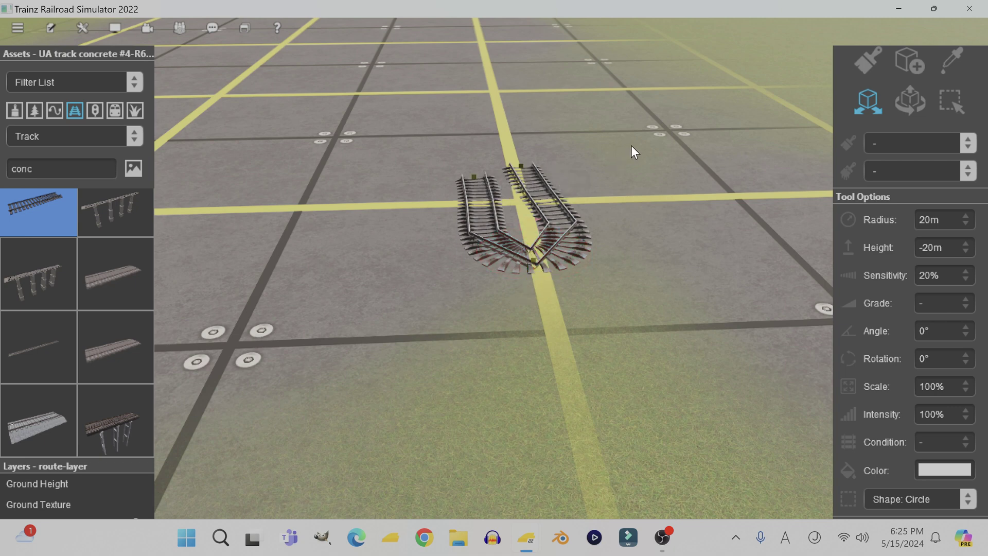
Step: Delete the two remaining branch tracks of the UA concrete junction
click(544, 234)
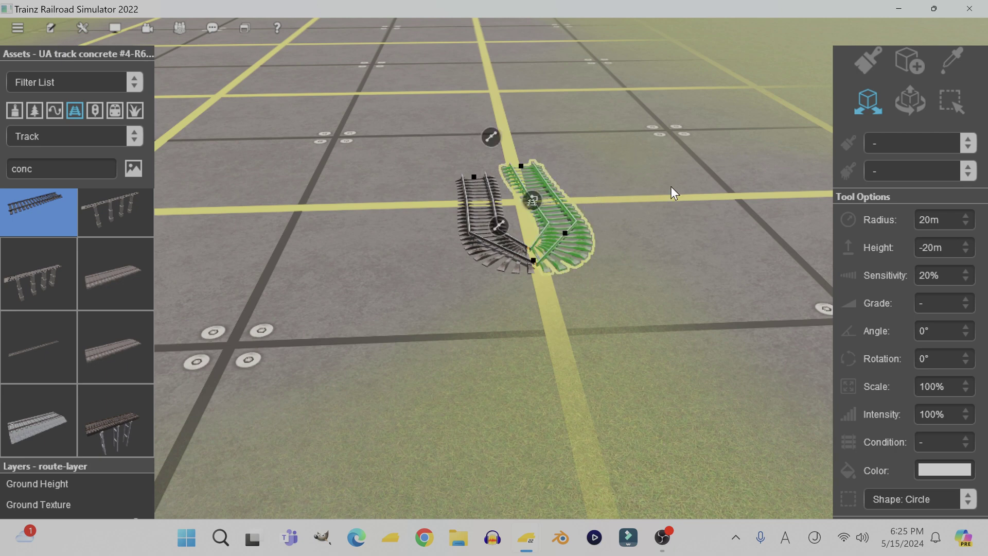
key(Delete)
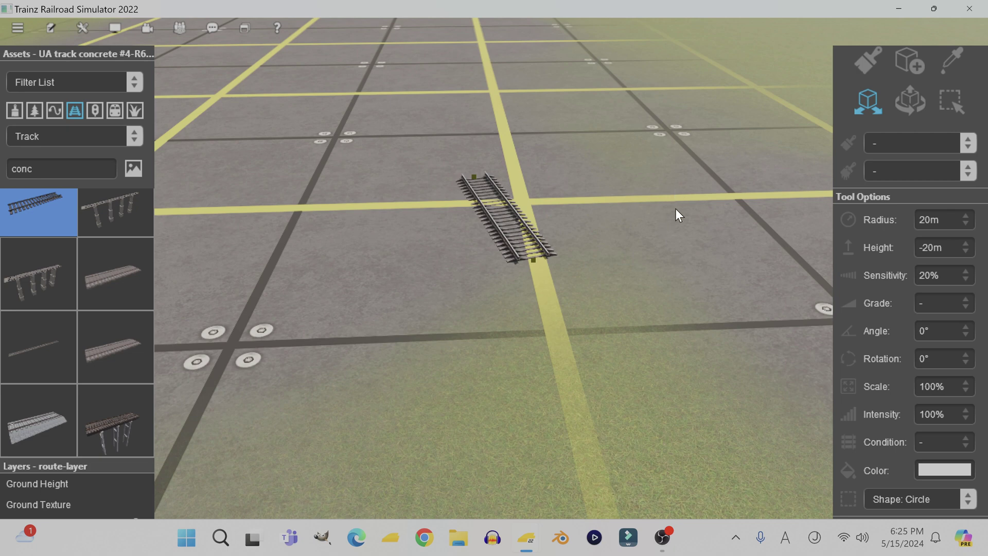
click(510, 233)
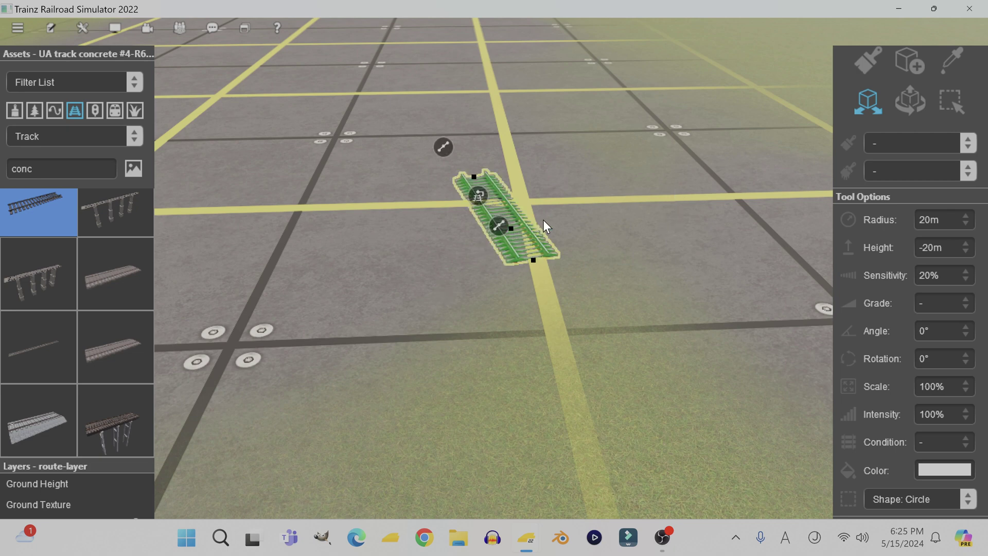
key(Delete)
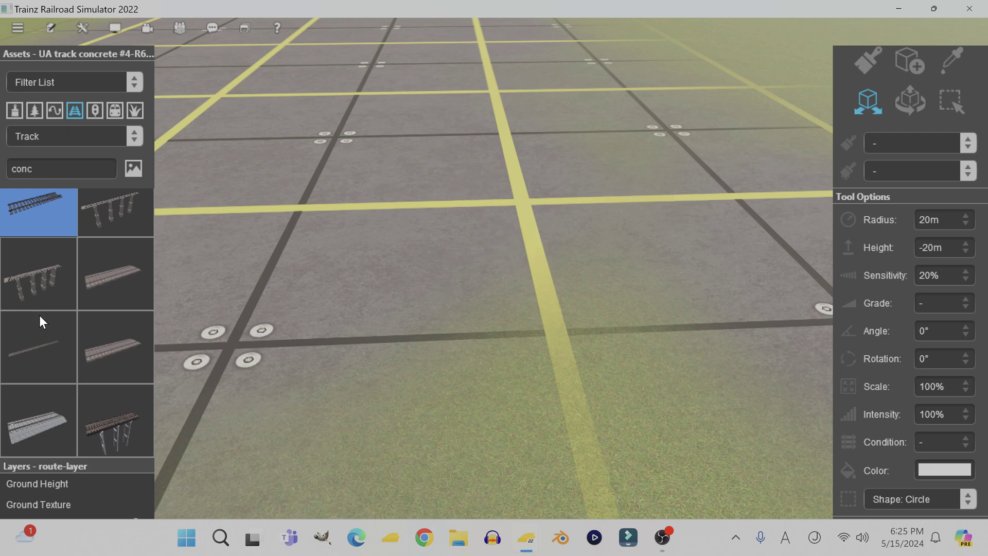
Step: Lay a straight VR 94lb/y SG Concrete track beside the yellow grid line, add a right-hand branch and inspect the junction
click(54, 427)
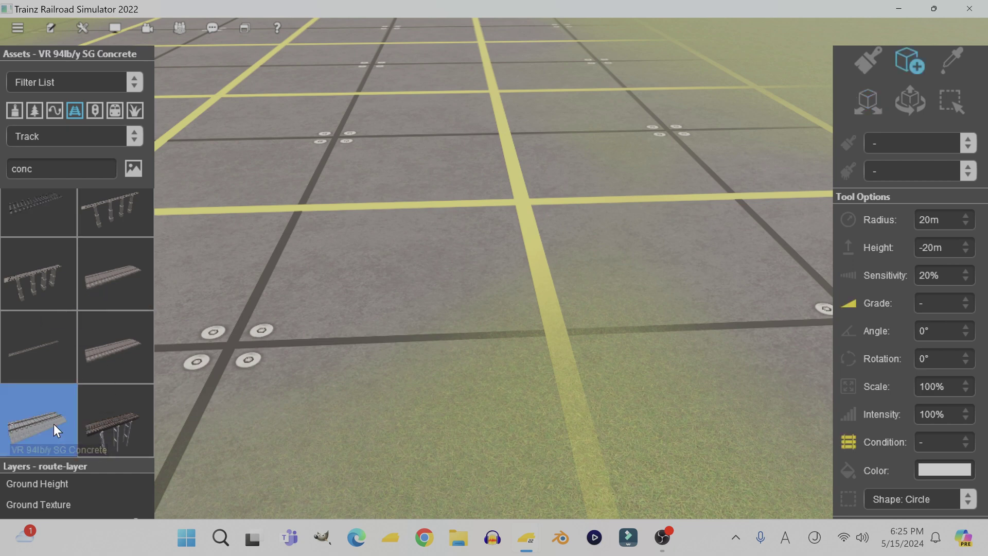
click(494, 174)
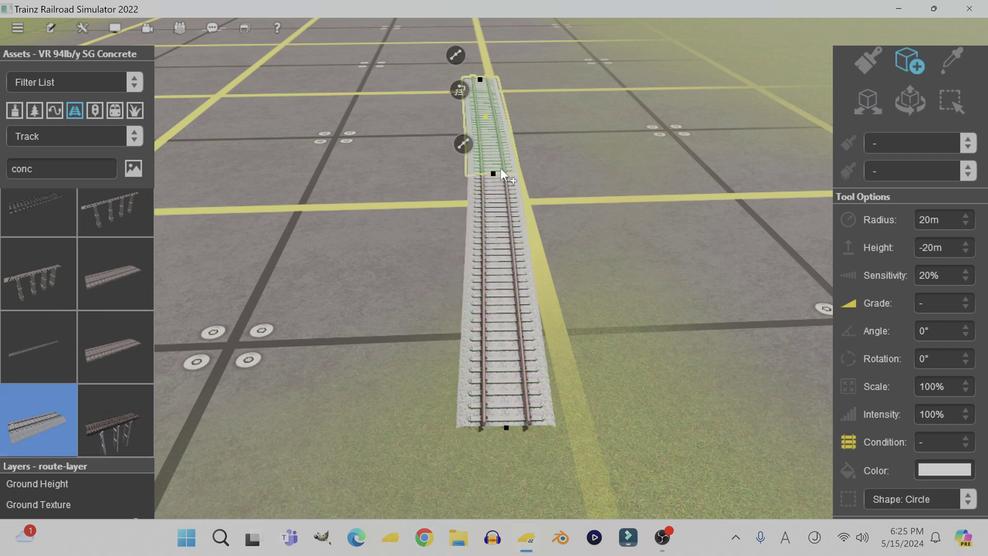
drag(496, 168, 537, 68)
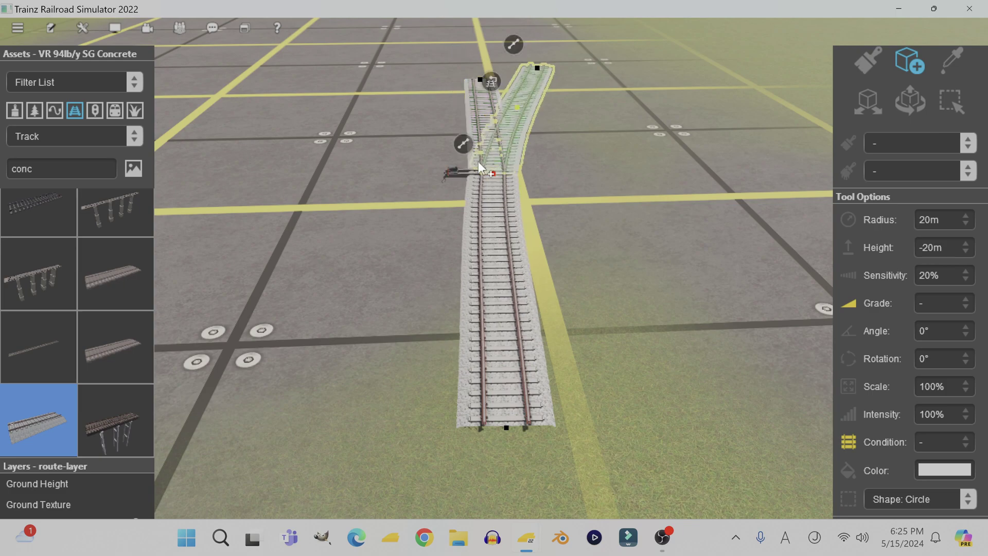
scroll(518, 243, up, 6)
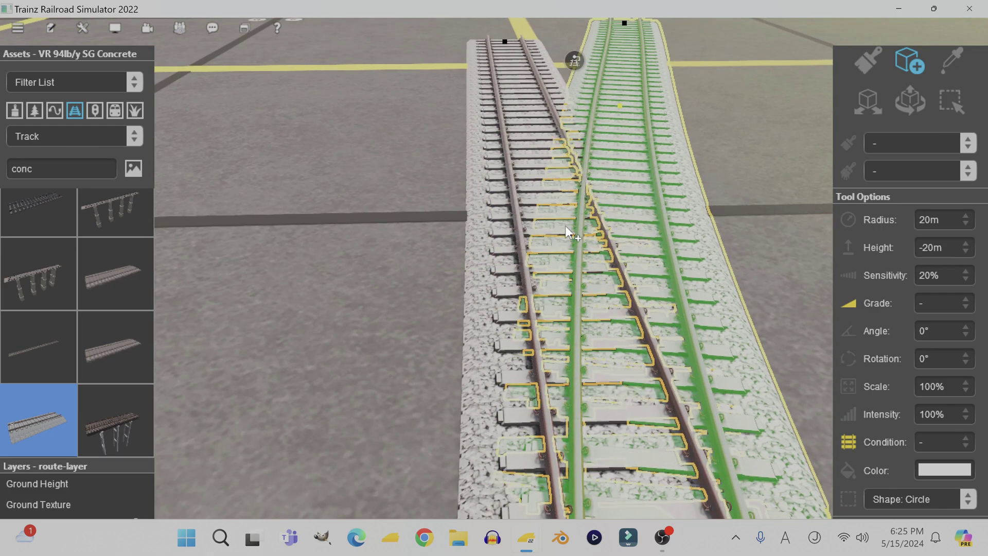
scroll(565, 226, down, 6)
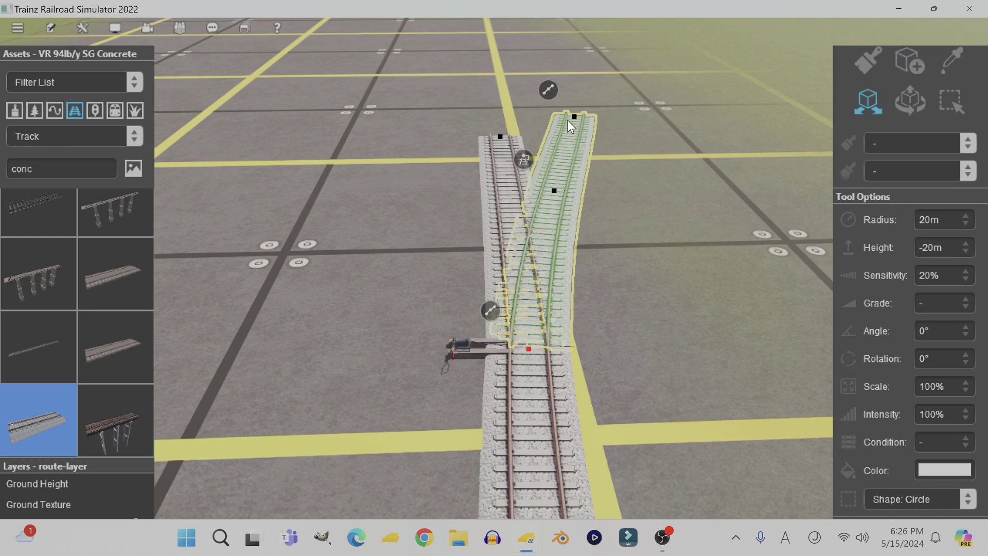
Step: Reposition the far end of the right-hand branch, then delete the branches and approach track of the VR 94lb/y SG Concrete junction
drag(578, 115, 550, 87)
right_click(551, 404)
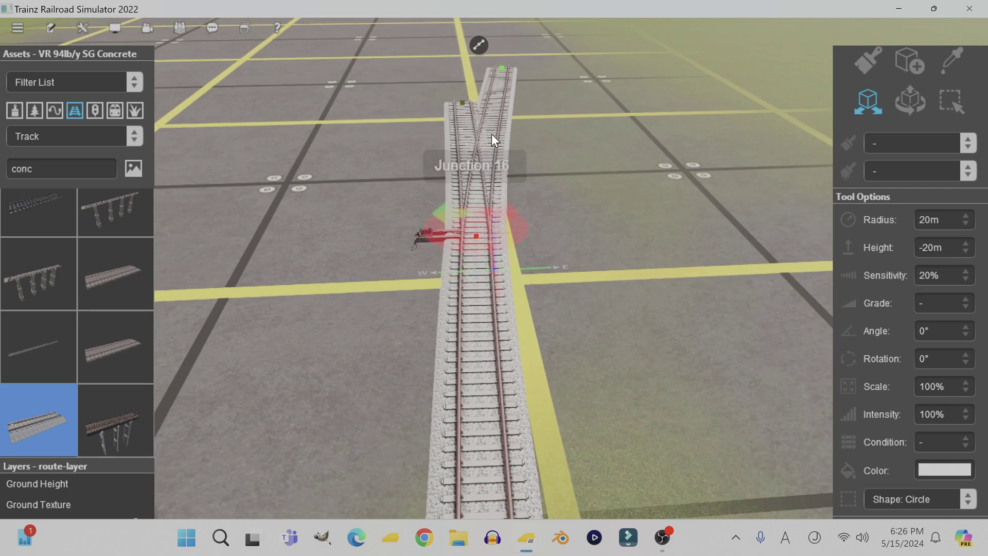
right_click(478, 50)
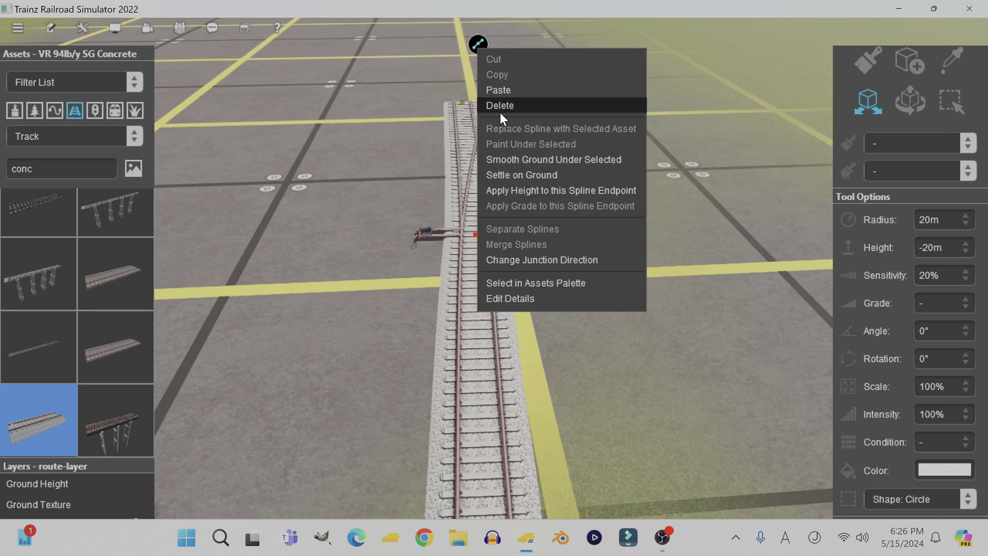
click(502, 111)
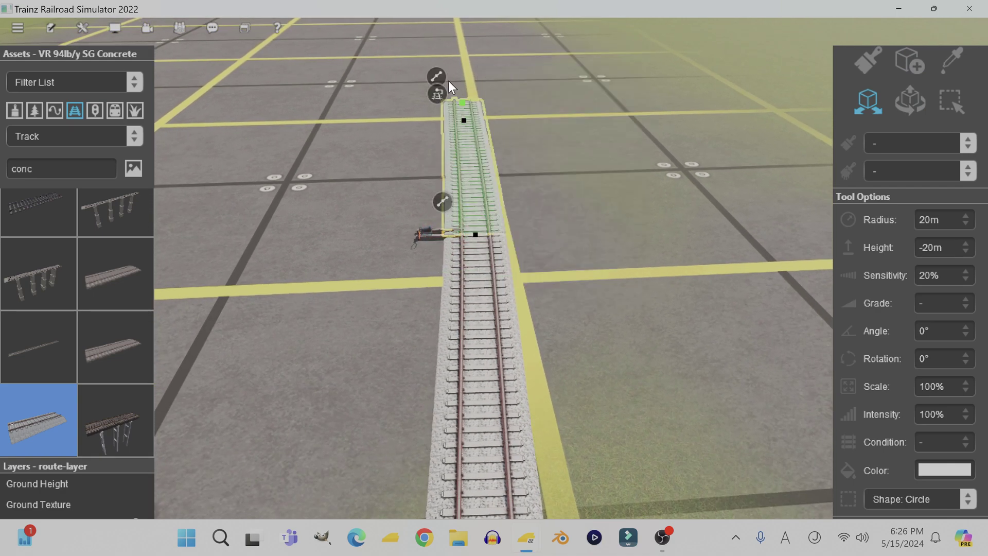
right_click(449, 87)
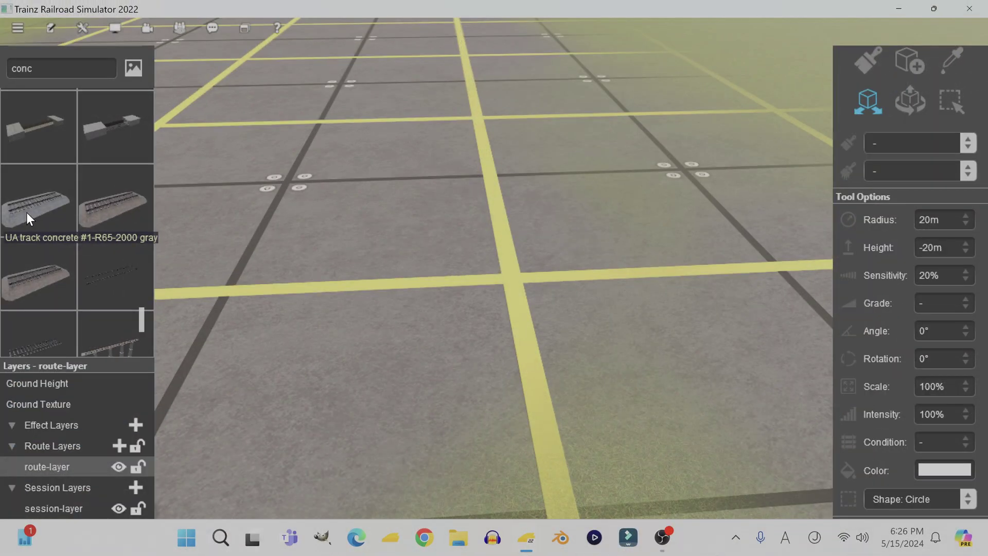
Step: Lay UA track concrete #1-R65-2000 gray along the yellow grid line, add left and right branches, and inspect the junction up close
click(26, 212)
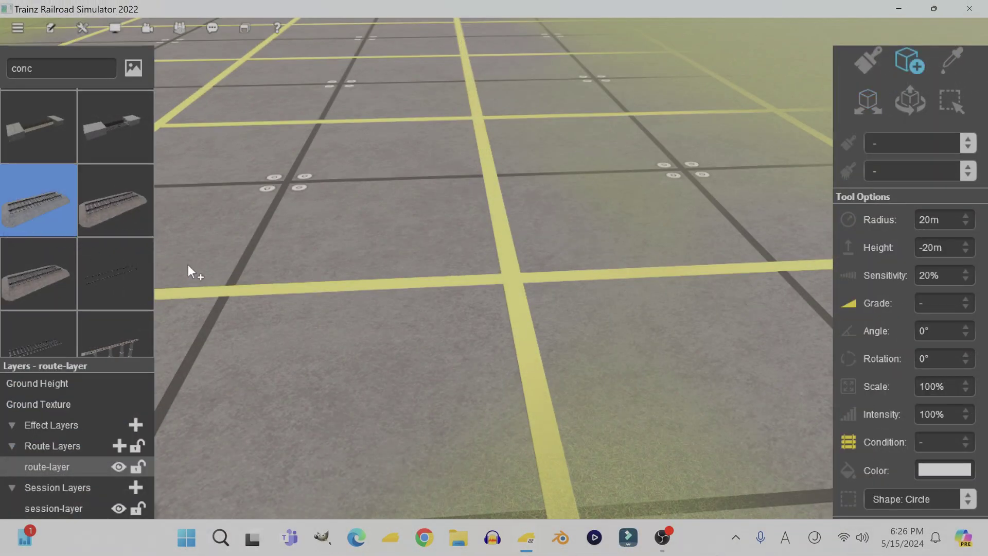
scroll(472, 344, down, 2)
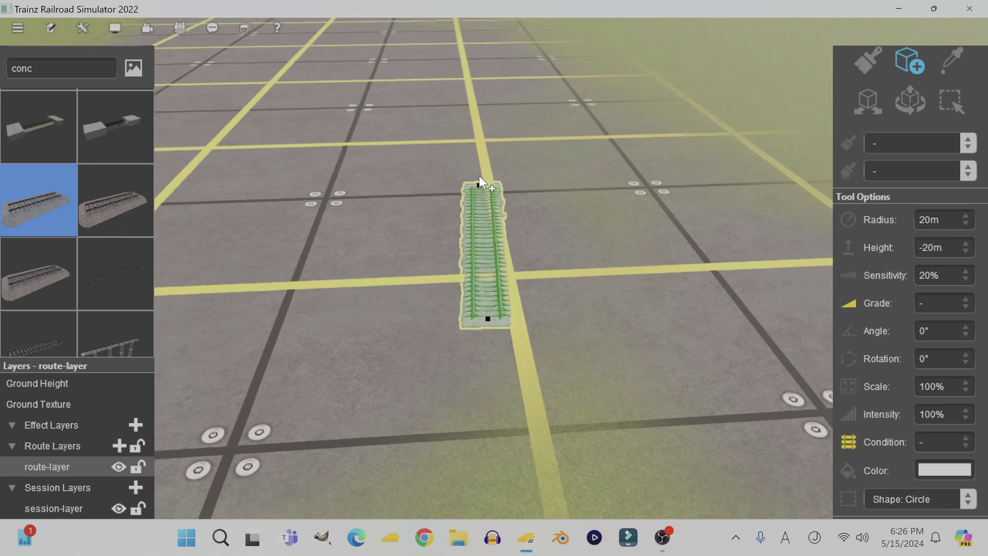
click(480, 169)
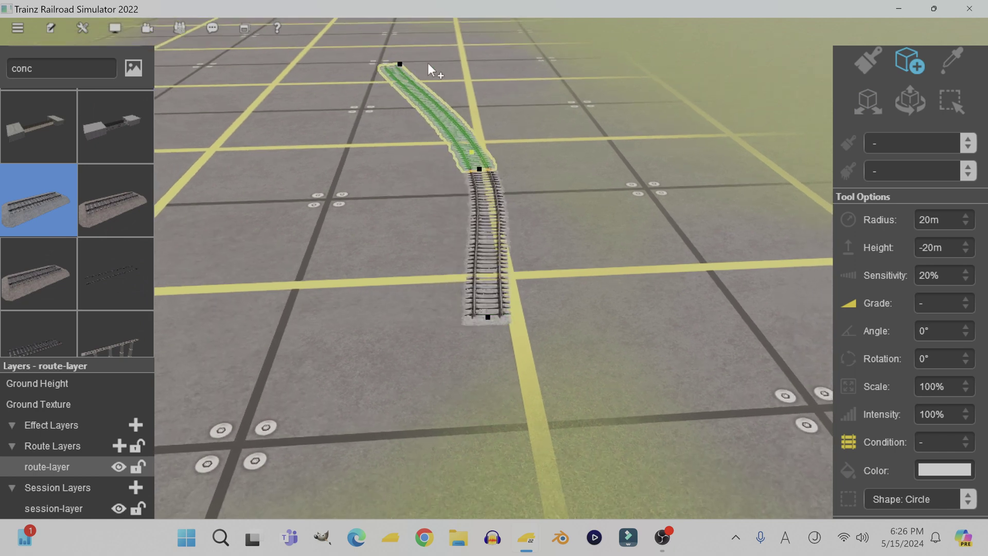
click(429, 62)
click(480, 167)
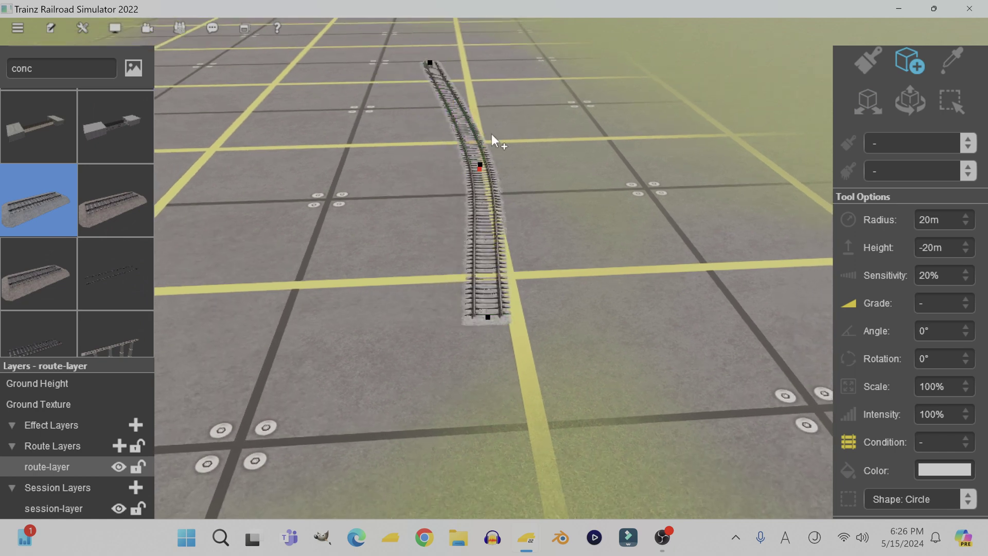
click(502, 79)
right_click(454, 131)
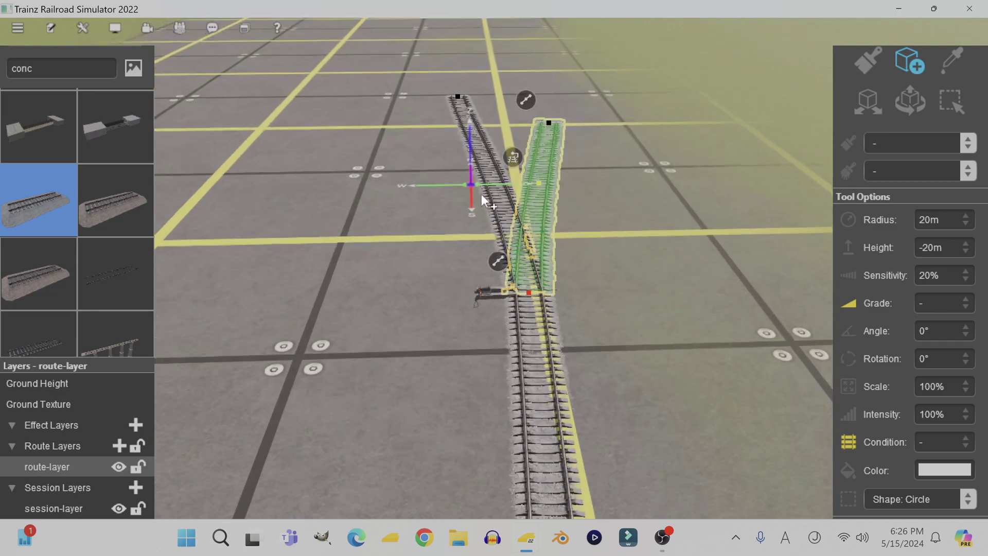
scroll(519, 328, up, 6)
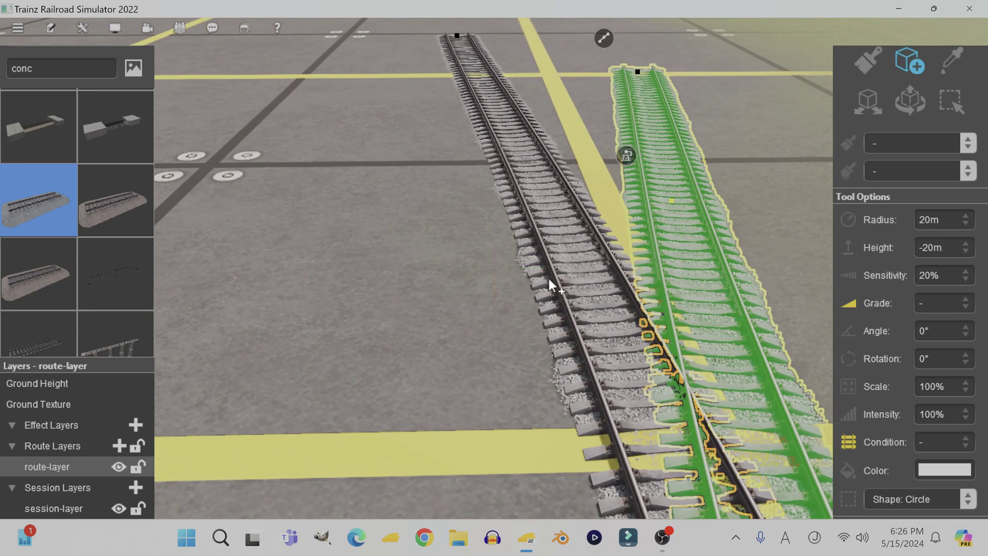
scroll(544, 265, down, 5)
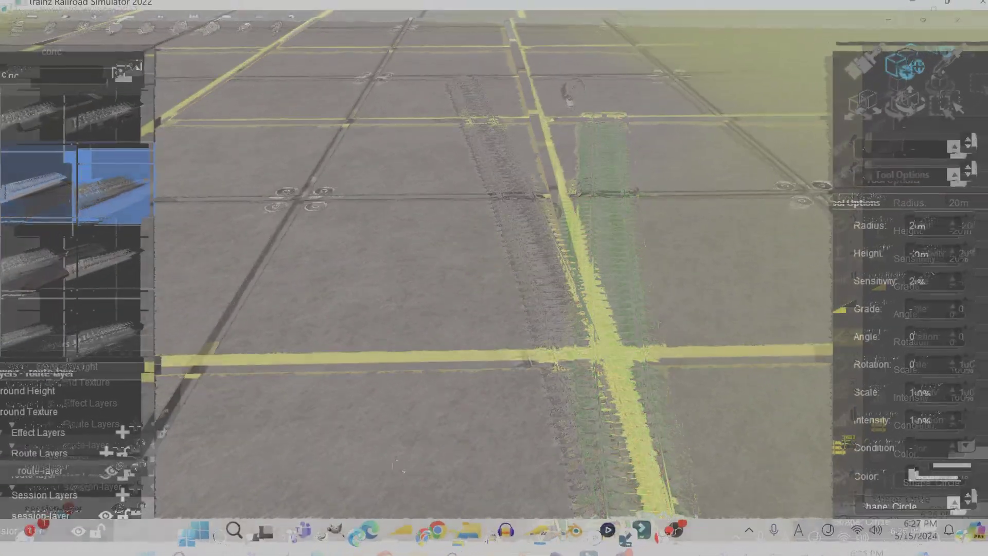
Step: Lay a straight concrete track with a wide ballast bed beside the yellow grid line and split its far end into left and right branches
click(396, 188)
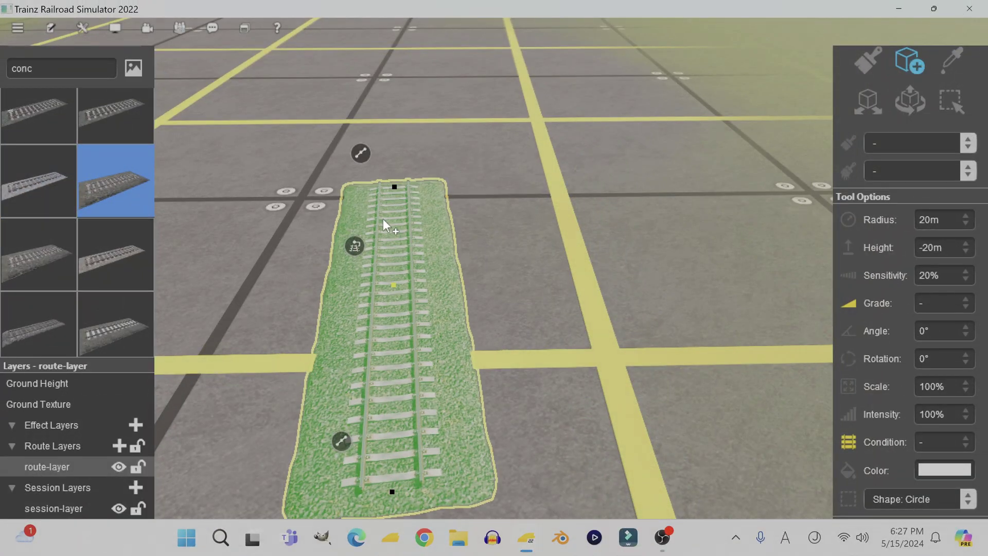
scroll(383, 219, up, 3)
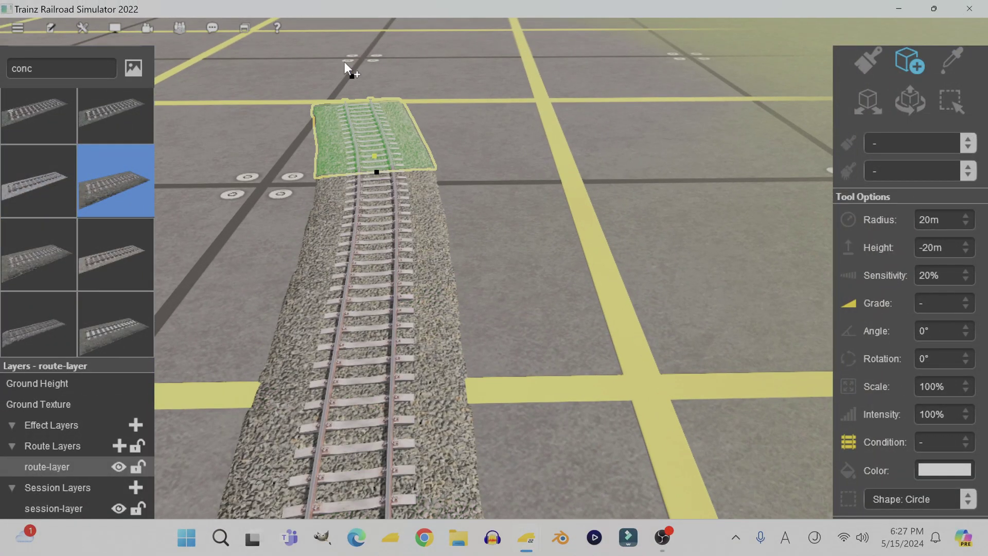
click(342, 60)
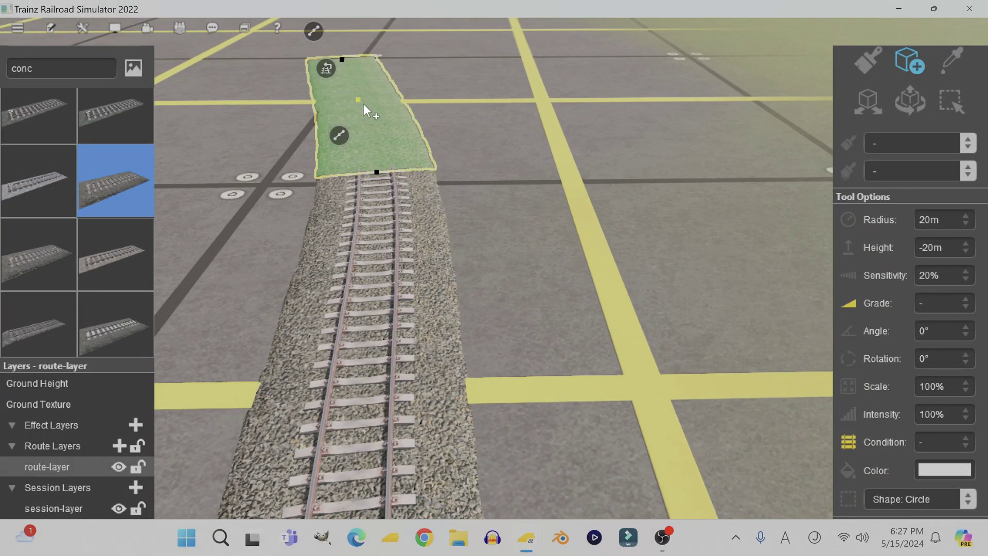
click(380, 175)
click(404, 49)
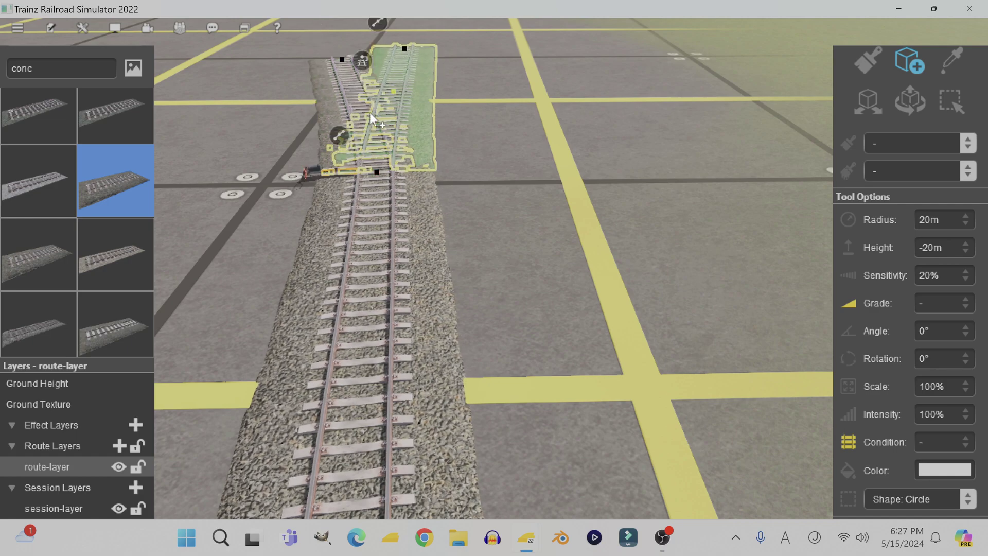
Step: Start a new track with the selected gravel-ballasted asset where the yellow grid line meets the near edge of the map
right_click(319, 119)
scroll(366, 216, up, 3)
right_click(525, 341)
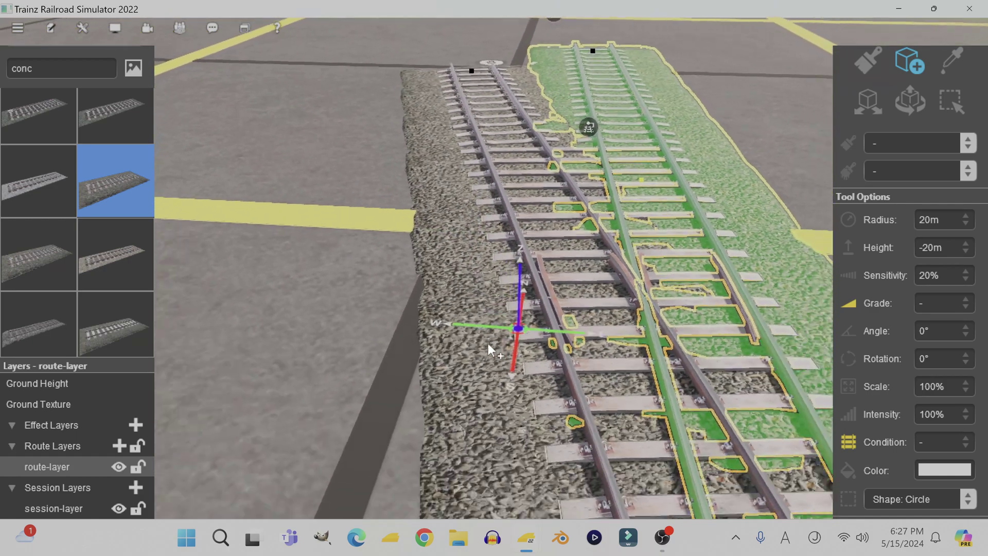
scroll(488, 344, down, 10)
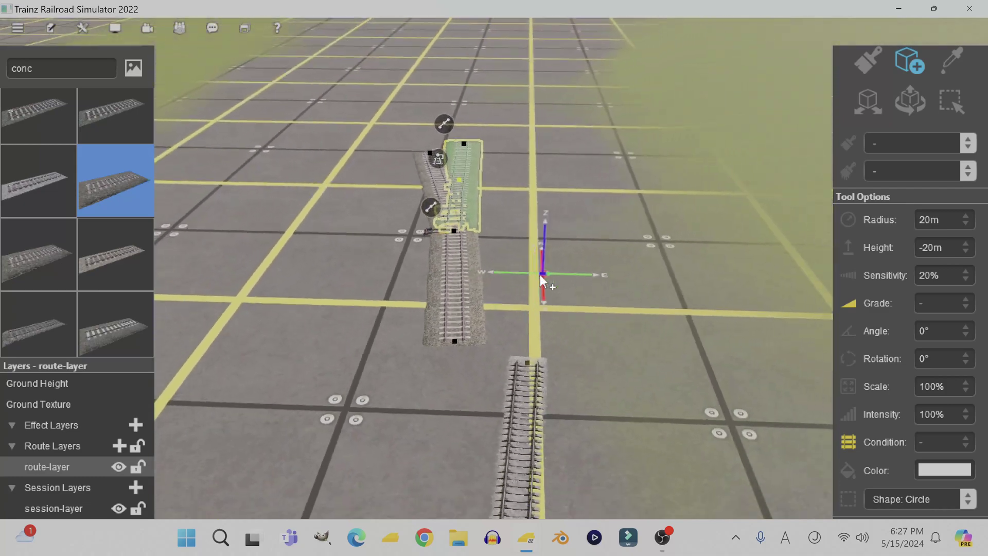
scroll(515, 268, down, 3)
right_click(486, 226)
right_click(490, 178)
right_click(491, 171)
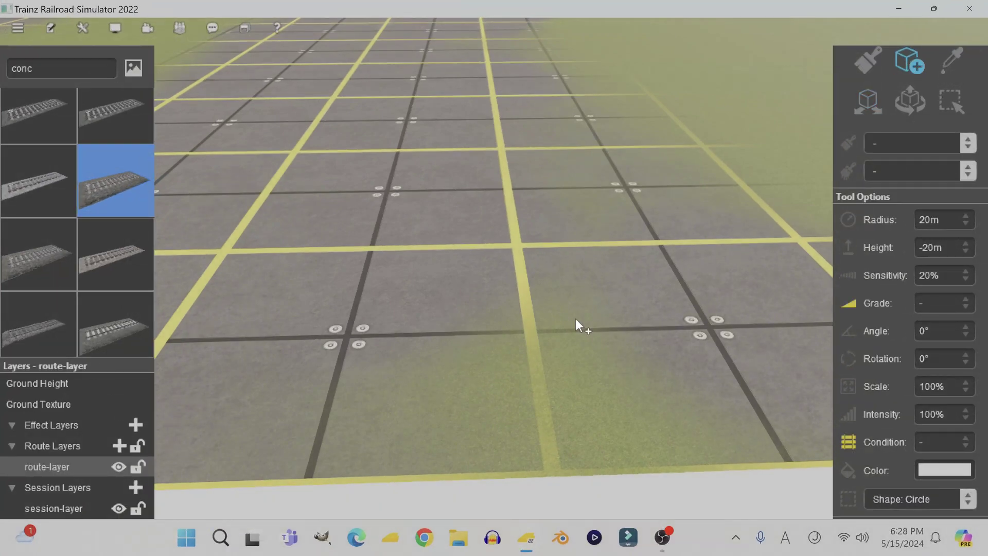
right_click(575, 318)
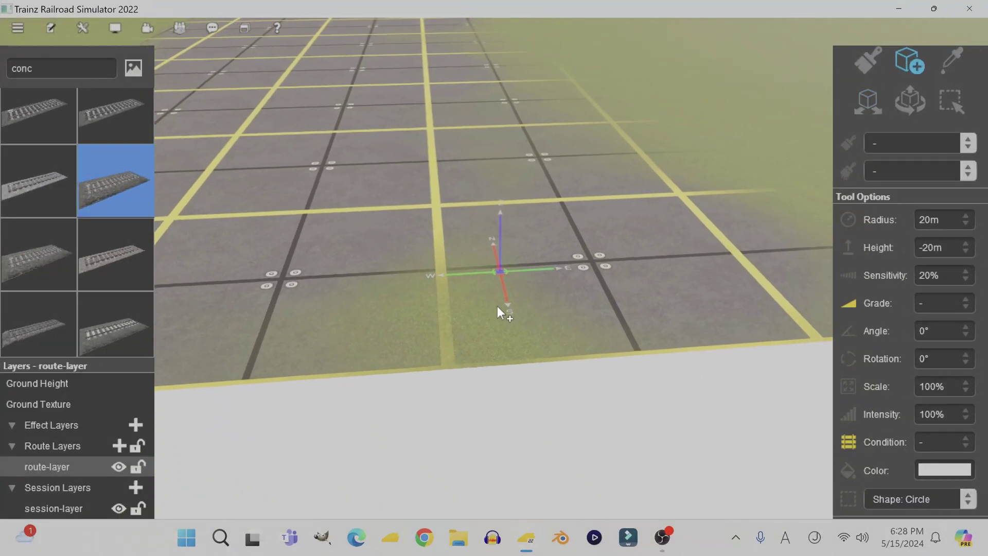
scroll(494, 310, up, 2)
right_click(437, 358)
right_click(478, 314)
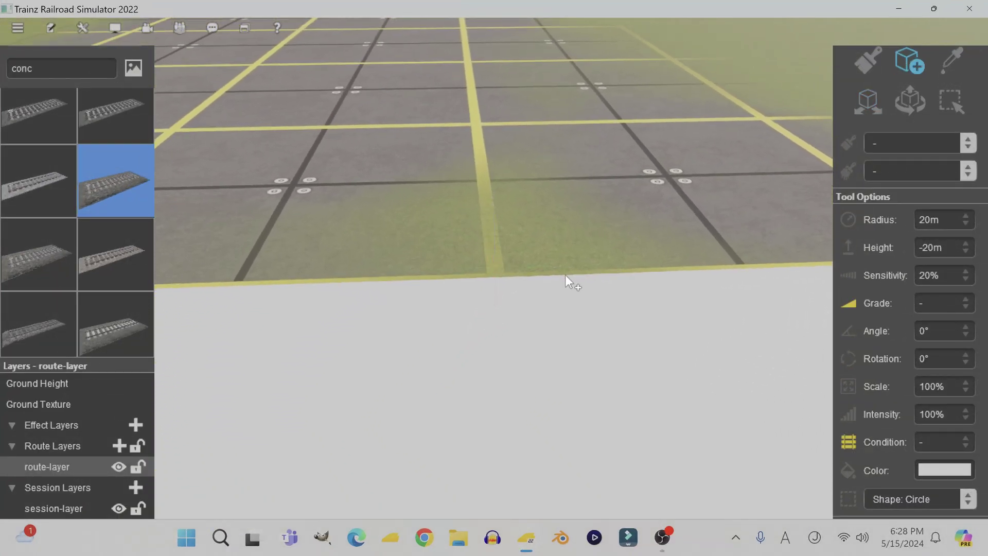
mouse_move(477, 4)
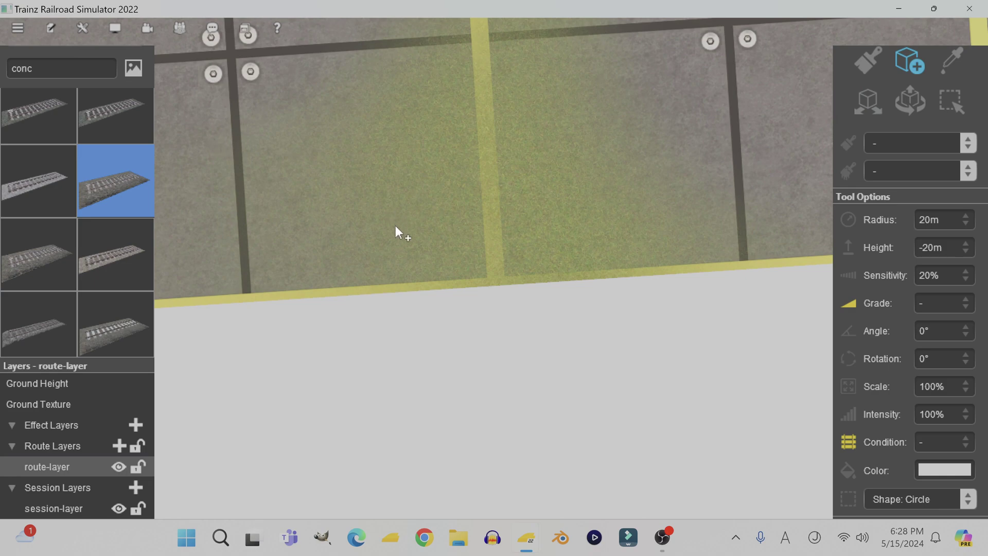
click(495, 274)
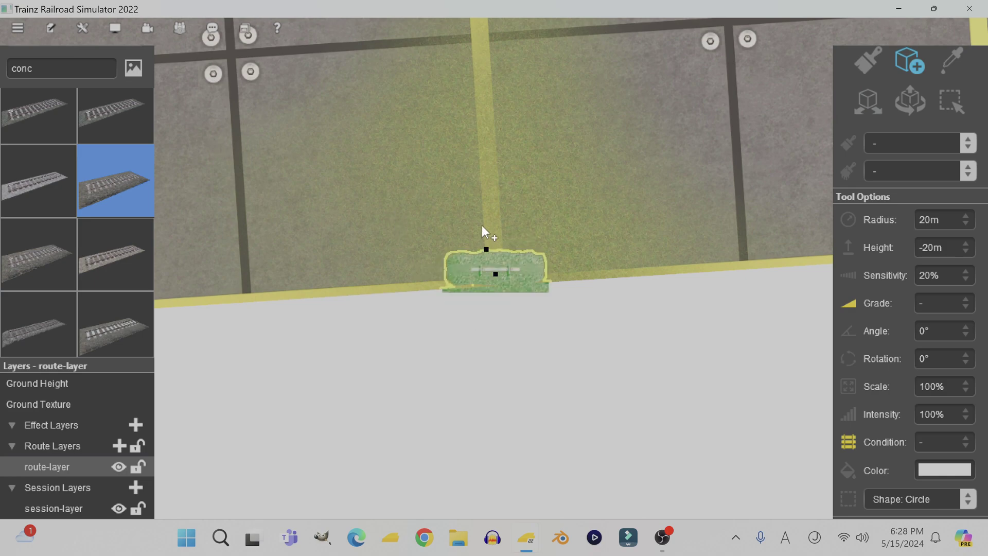
Step: Run the track straight along the grid line over the canyon and end it at the opposite edge of the map
scroll(484, 164, down, 4)
right_click(485, 136)
right_click(465, 124)
scroll(478, 123, down, 3)
right_click(485, 120)
right_click(499, 101)
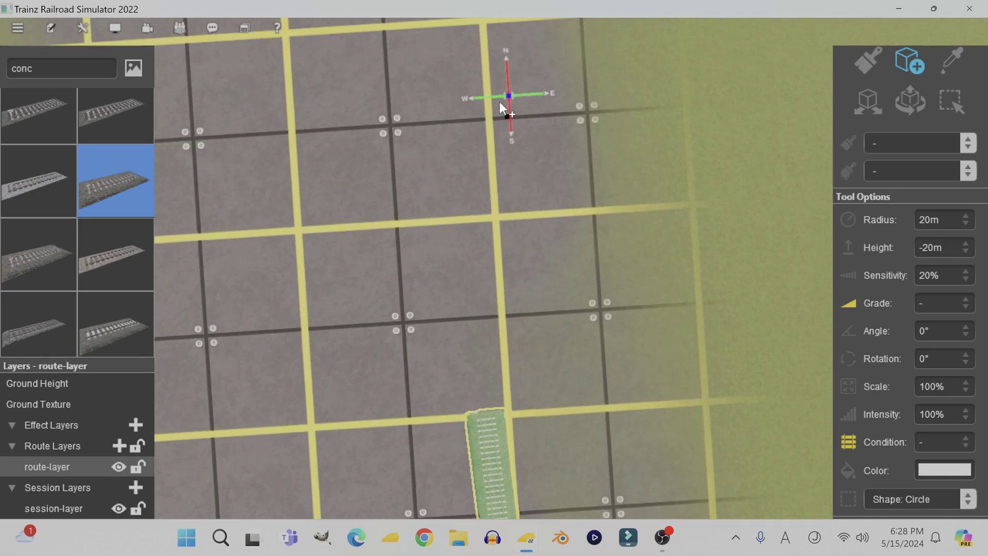
right_click(481, 99)
right_click(470, 93)
scroll(473, 93, down, 1)
right_click(474, 93)
right_click(490, 95)
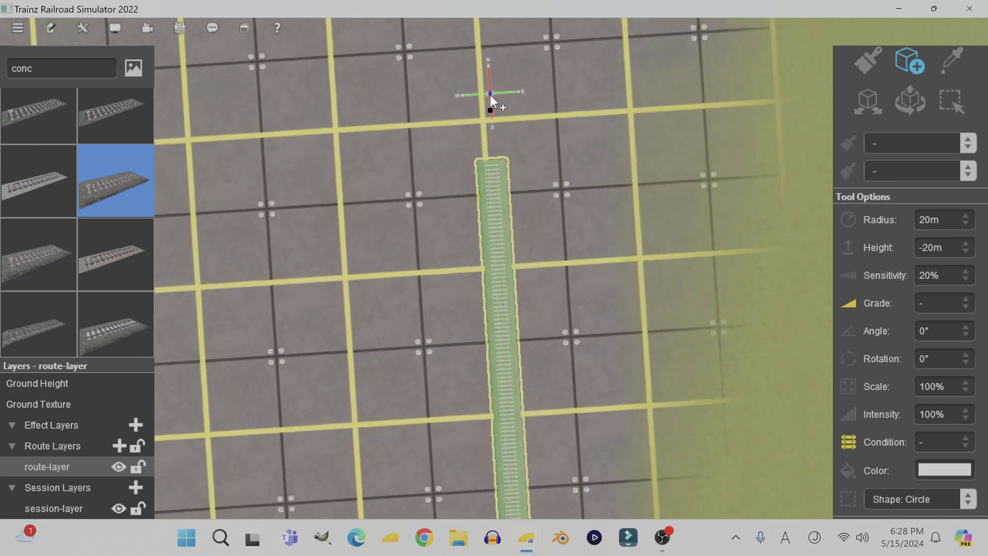
right_click(481, 94)
right_click(477, 97)
right_click(478, 99)
right_click(486, 100)
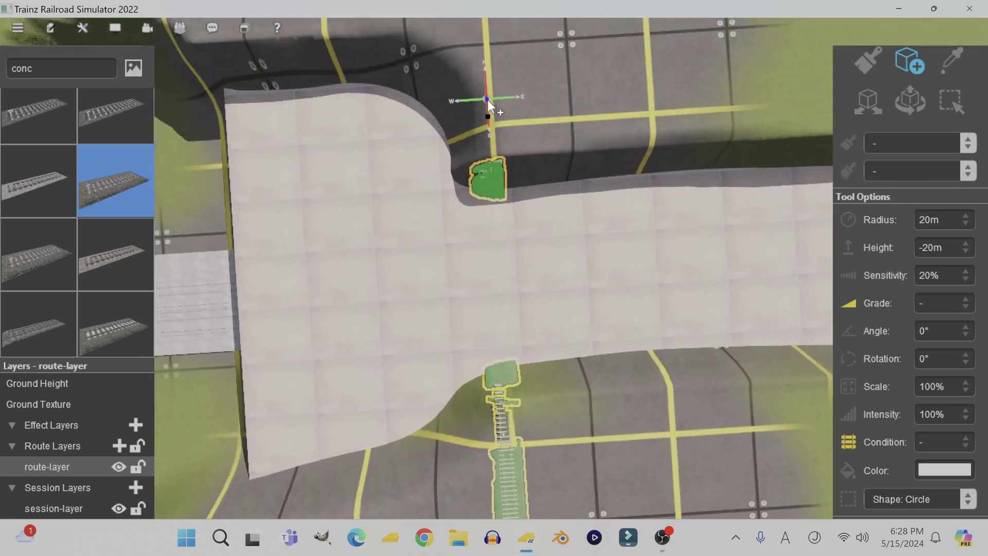
right_click(488, 118)
right_click(478, 119)
right_drag(479, 119, 486, 138)
scroll(499, 260, up, 5)
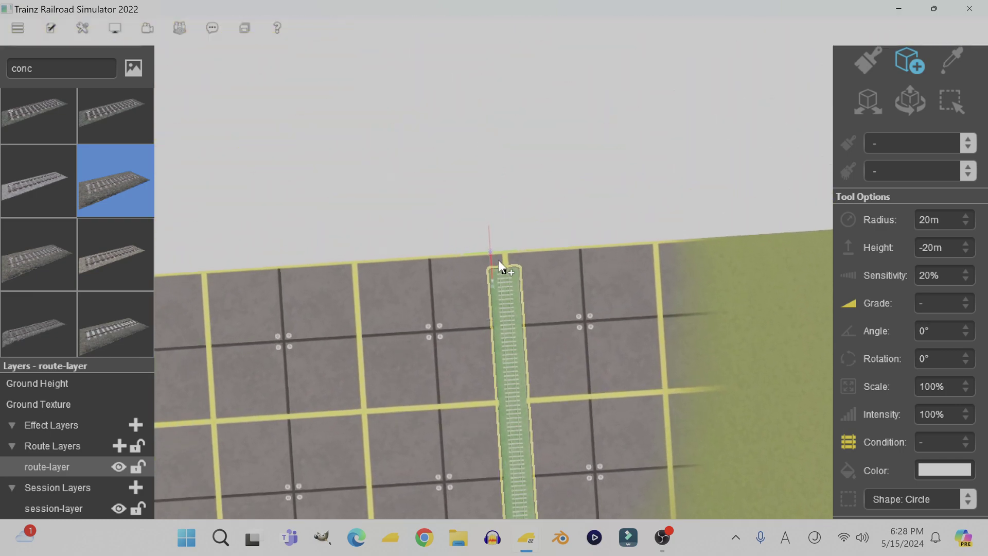
scroll(509, 272, up, 5)
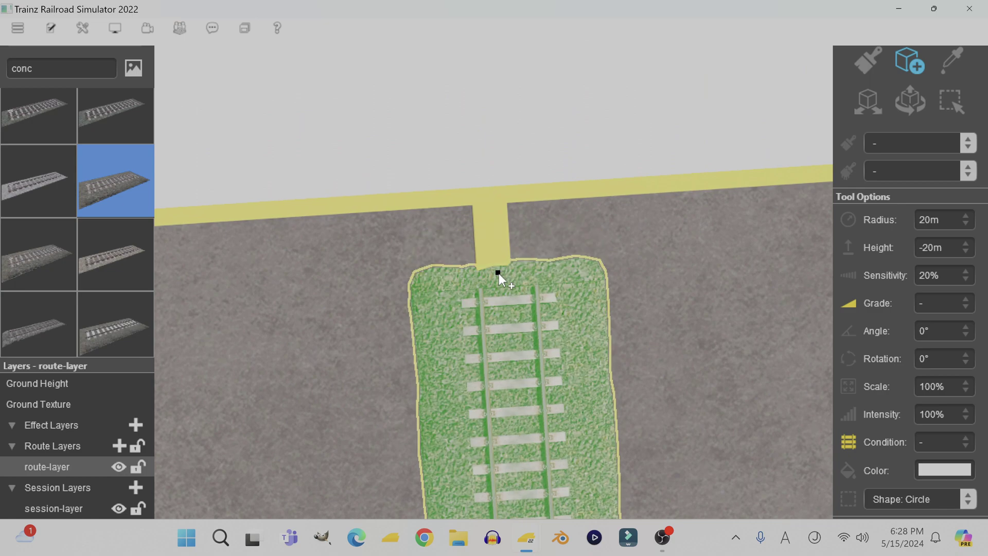
click(501, 270)
Step: Examine how the track's ballast side wall fills the canyon, from above, from the side and from inside the tunnel
scroll(510, 377, down, 10)
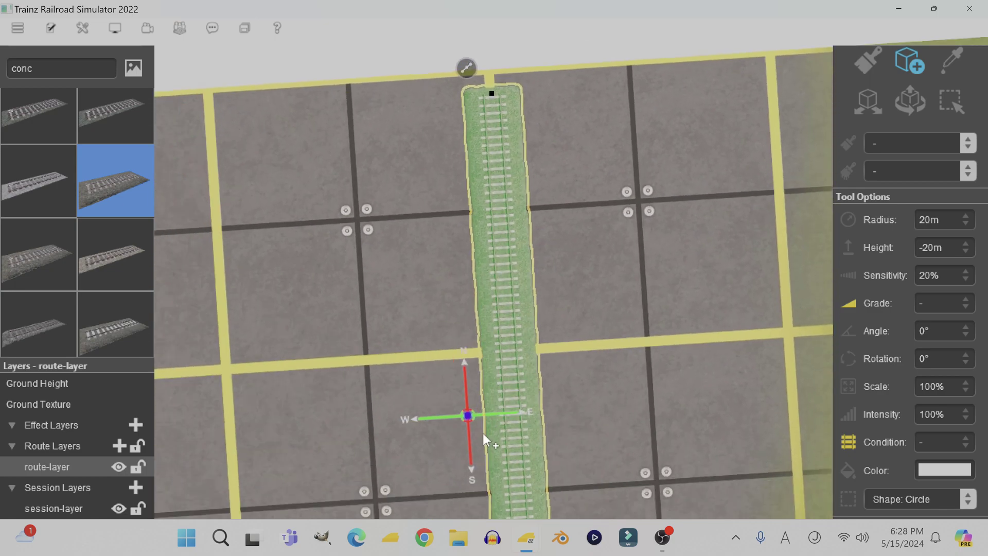
right_drag(518, 416, 490, 157)
scroll(523, 255, up, 5)
scroll(491, 217, up, 3)
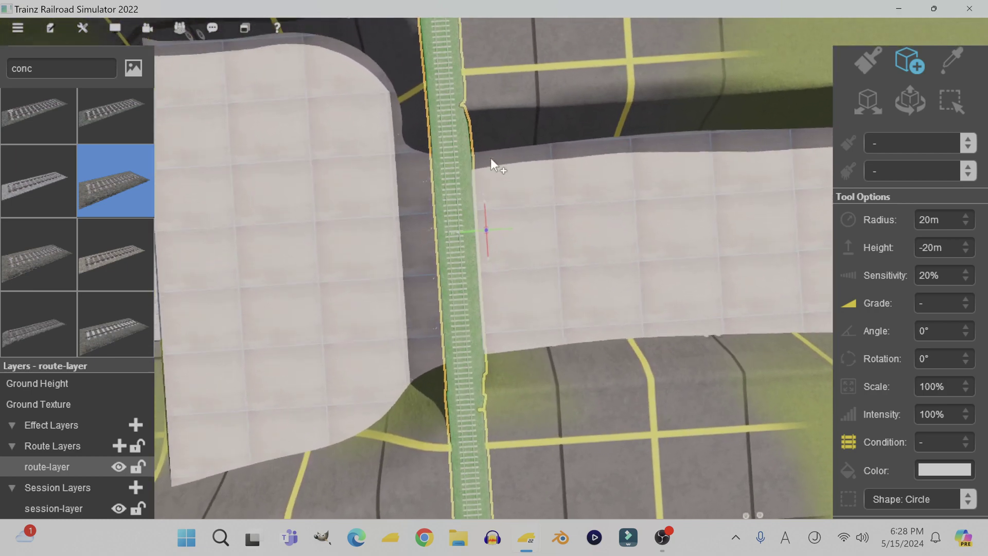
key(Down)
key(Left)
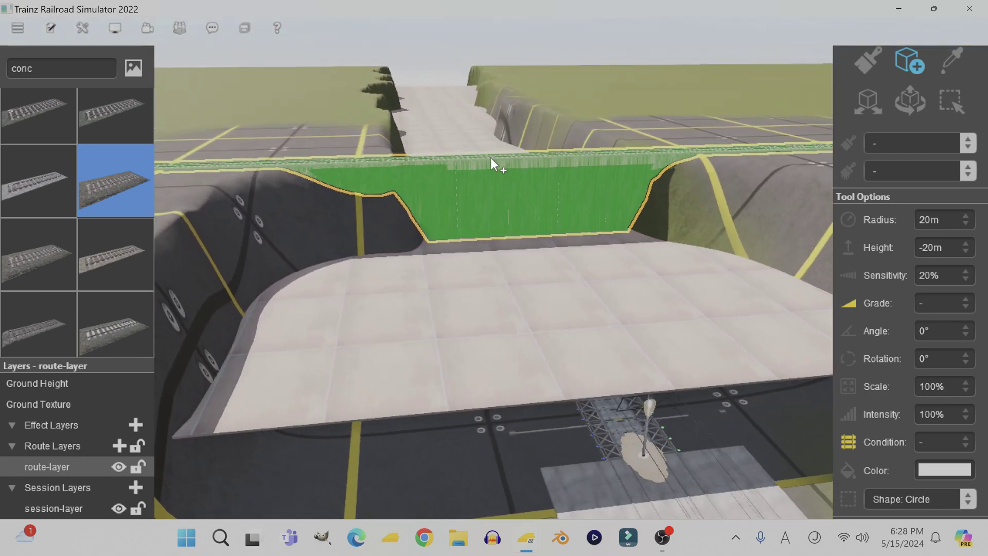
right_click(512, 320)
scroll(492, 325, up, 4)
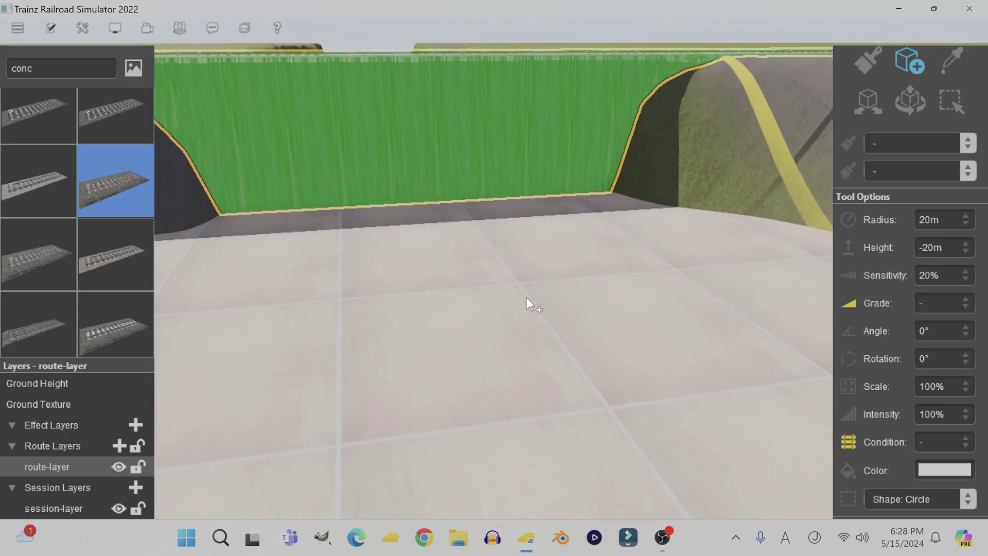
key(Up)
key(Down)
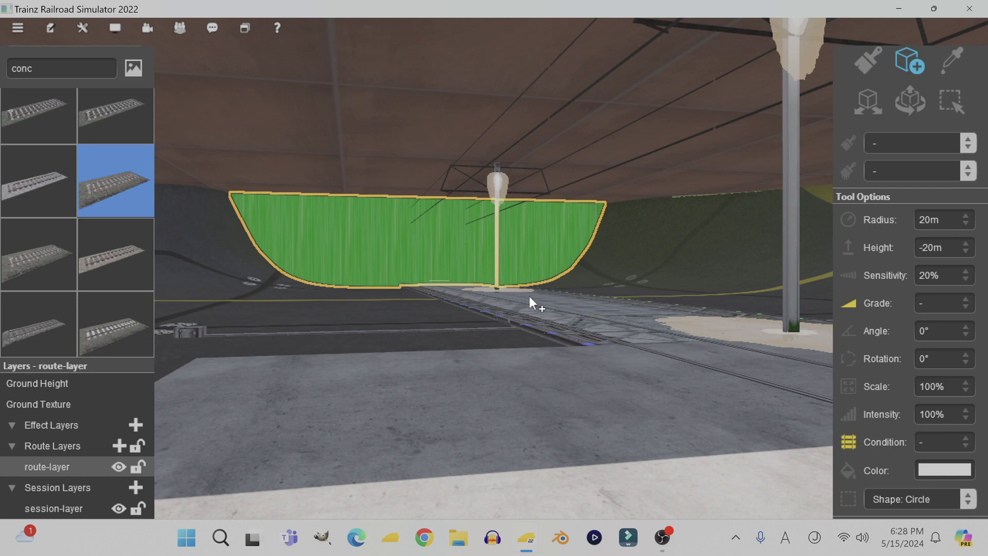
key(Up)
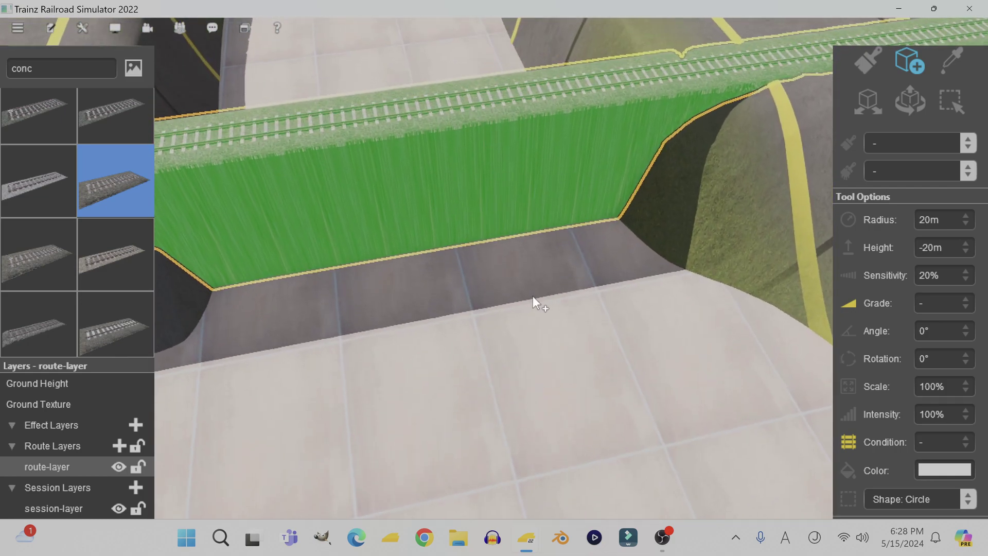
scroll(532, 296, down, 4)
mouse_move(566, 252)
right_down()
mouse_move(699, 208)
mouse_move(673, 145)
mouse_move(507, 191)
mouse_move(267, 381)
mouse_move(262, 370)
mouse_move(492, 282)
right_up()
key(Right)
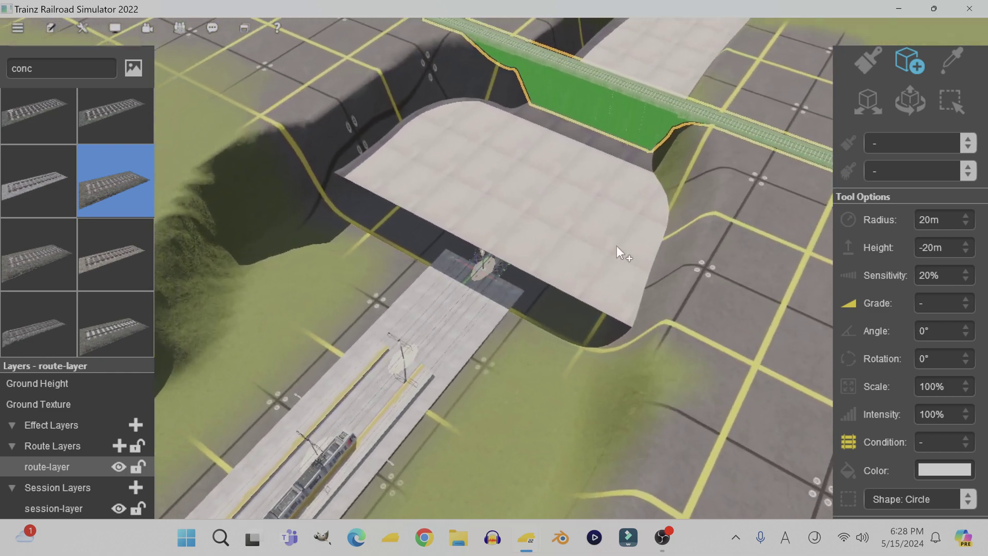
Step: Delete the long track that crosses the canyon
right_click(616, 242)
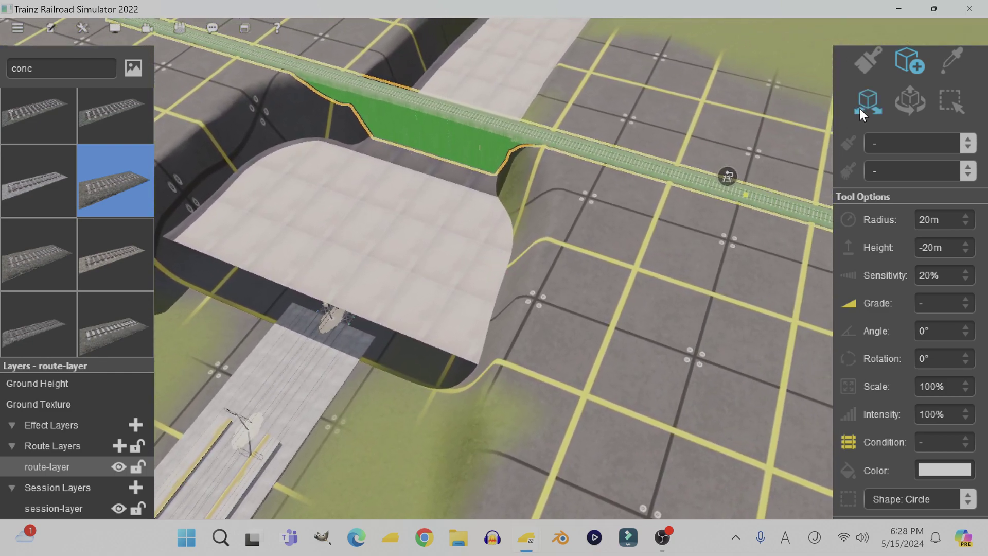
click(860, 109)
right_click(730, 178)
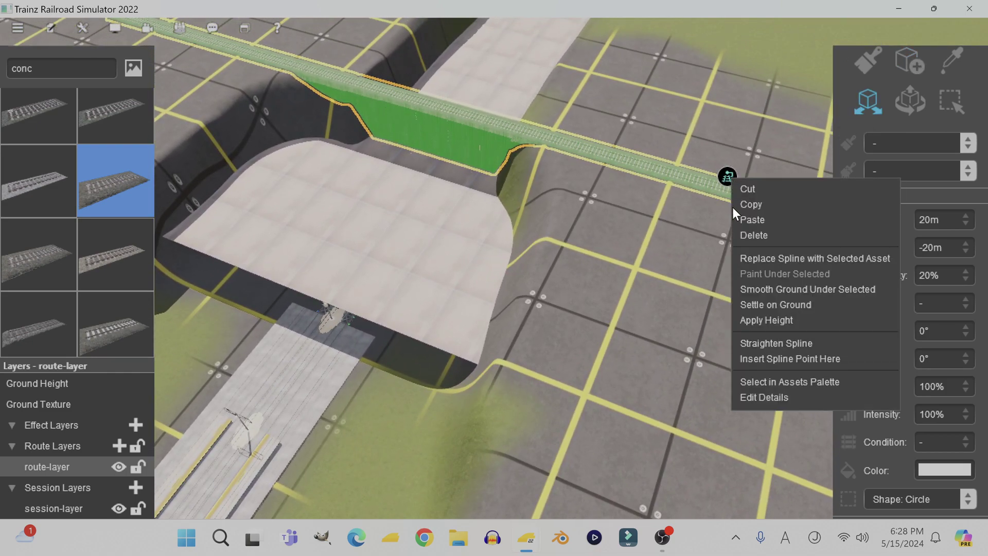
click(754, 235)
Step: Lay a Protrack F Limestone/Concrete track across the canyon, from the paved ground on one side to the other
right_click(576, 135)
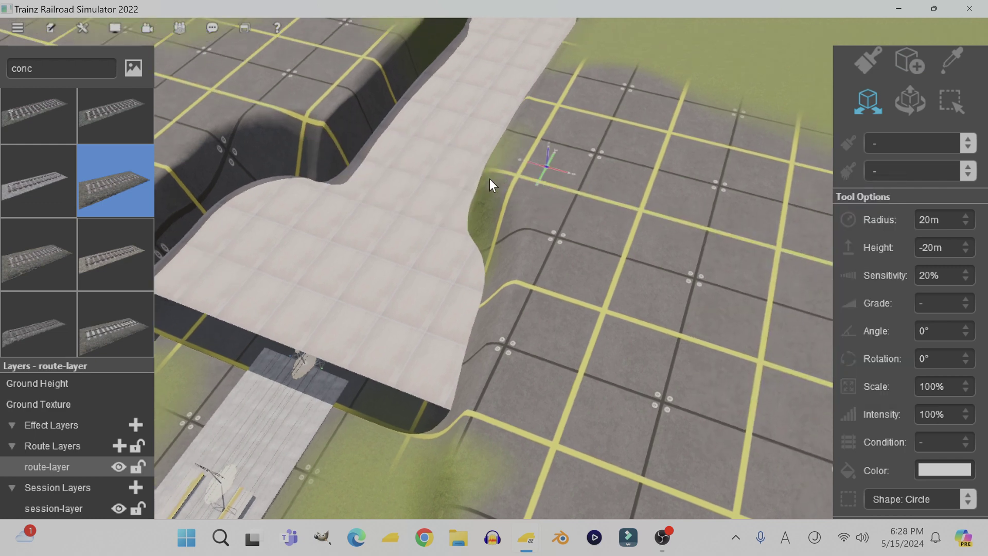
click(24, 178)
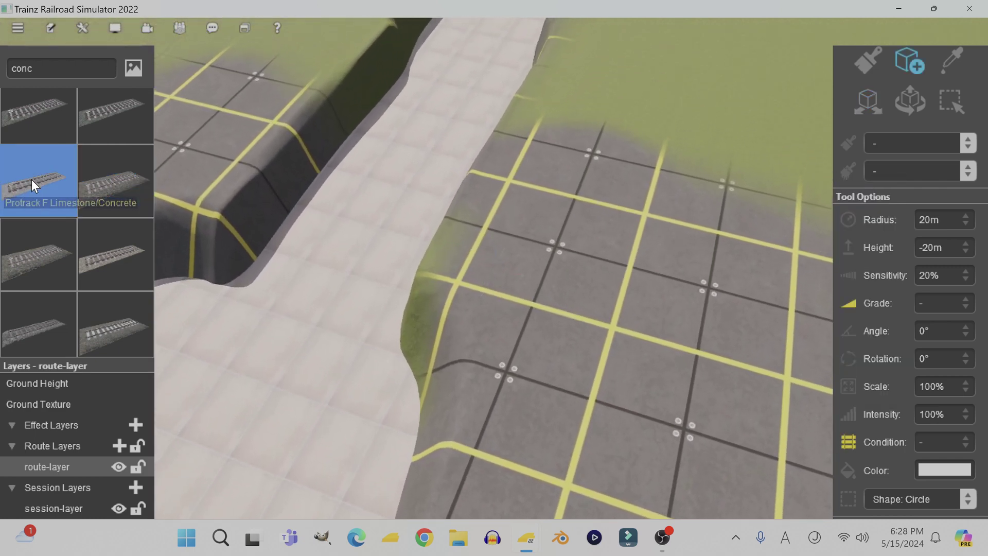
click(494, 284)
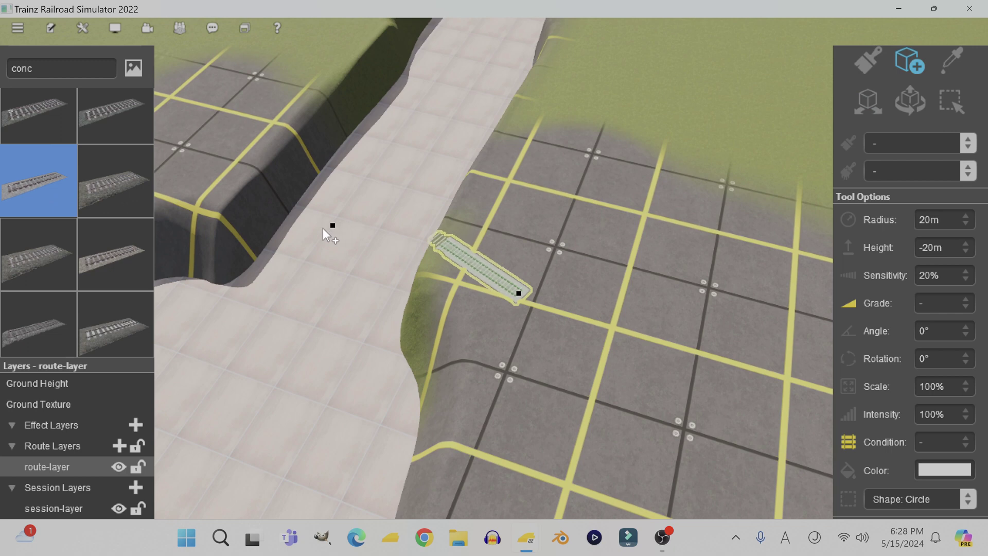
right_click(293, 227)
click(351, 151)
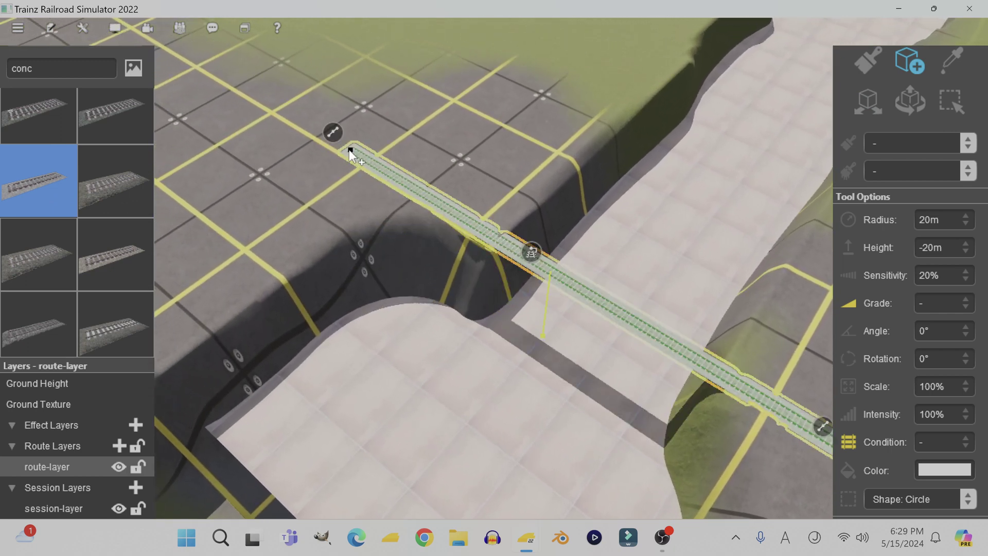
Step: Extend the far end of the limestone track with a gently curving segment toward the grass
right_click(340, 148)
scroll(457, 265, up, 4)
right_click(623, 350)
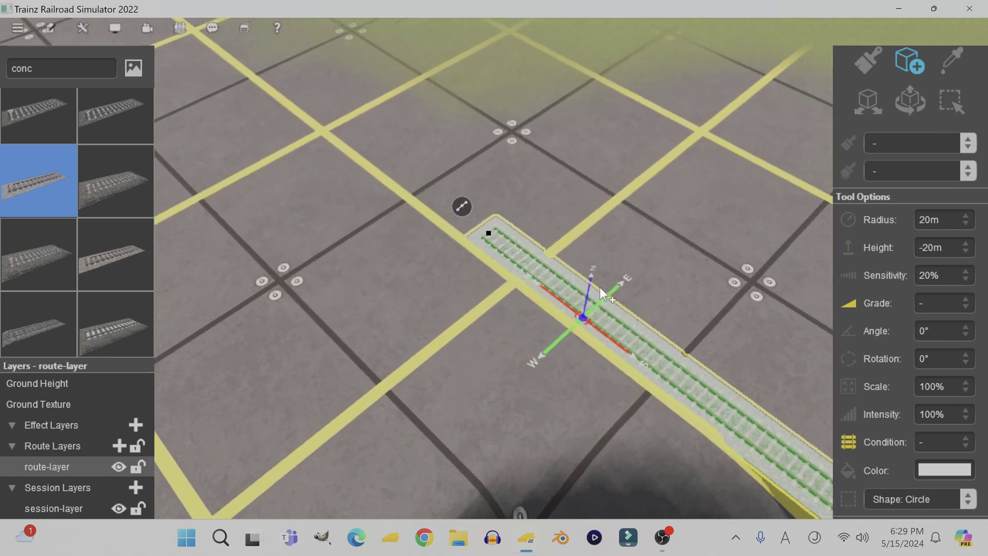
scroll(574, 237, up, 5)
scroll(509, 197, down, 2)
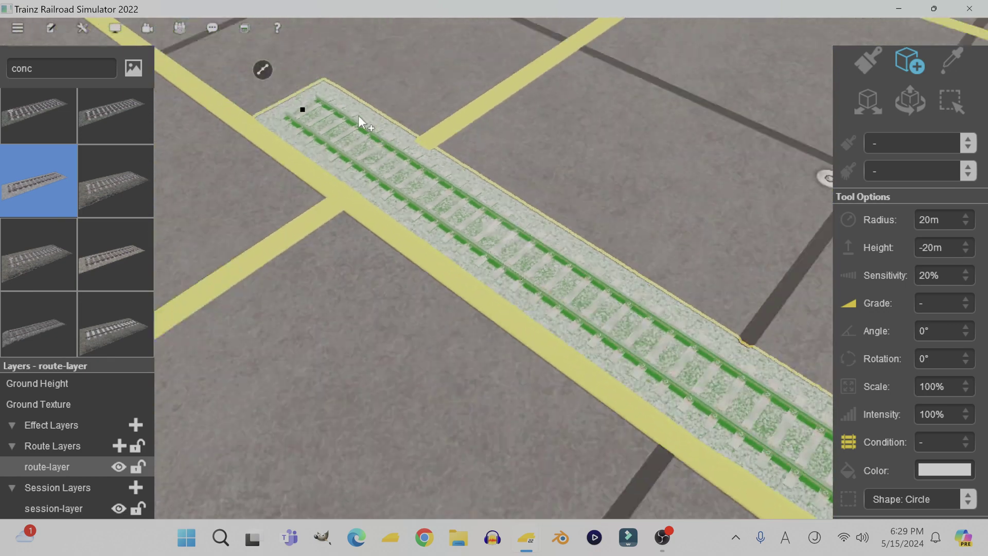
scroll(522, 256, down, 5)
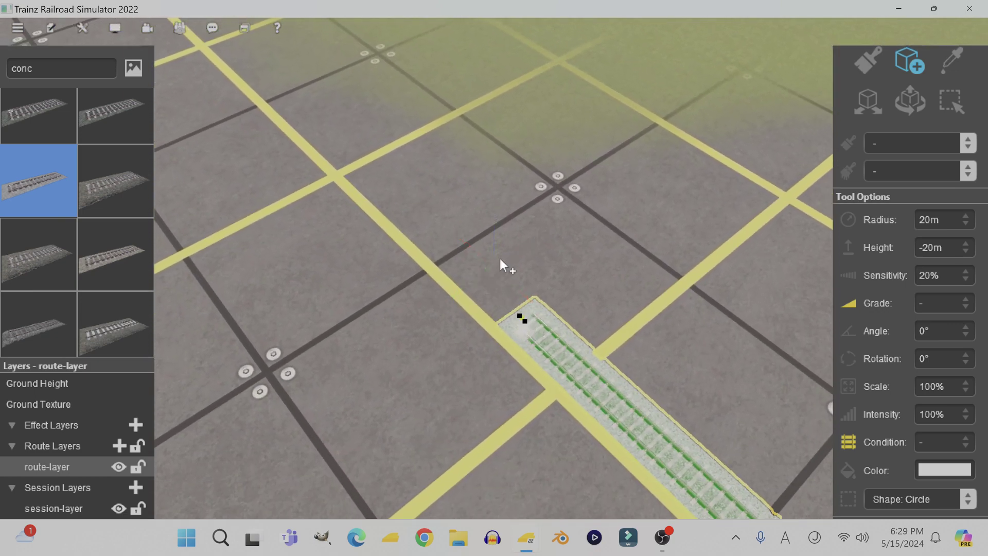
scroll(463, 170, down, 2)
drag(500, 259, 447, 78)
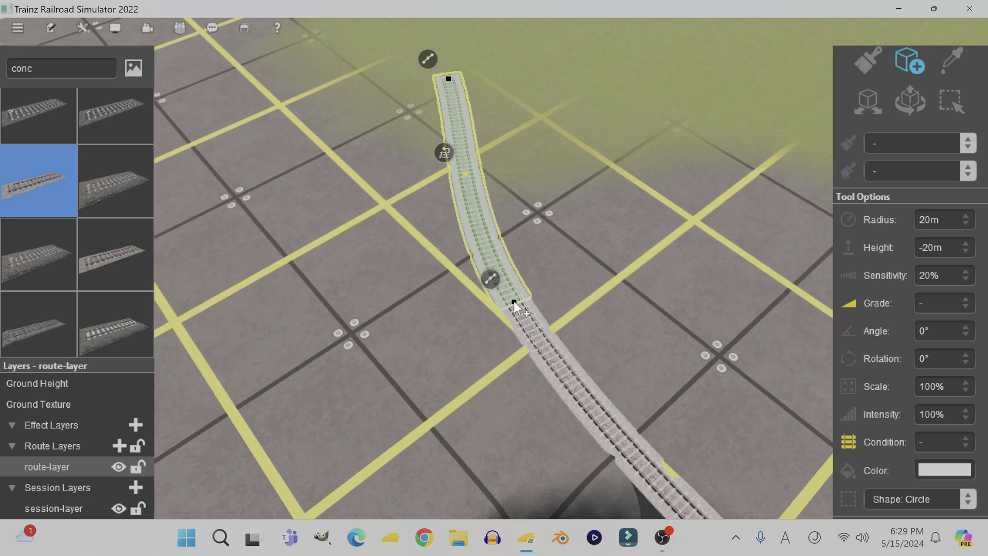
Step: Branch a second limestone segment off the joint where the curve begins and inspect the resulting switch up close
drag(514, 301, 344, 195)
scroll(568, 291, up, 2)
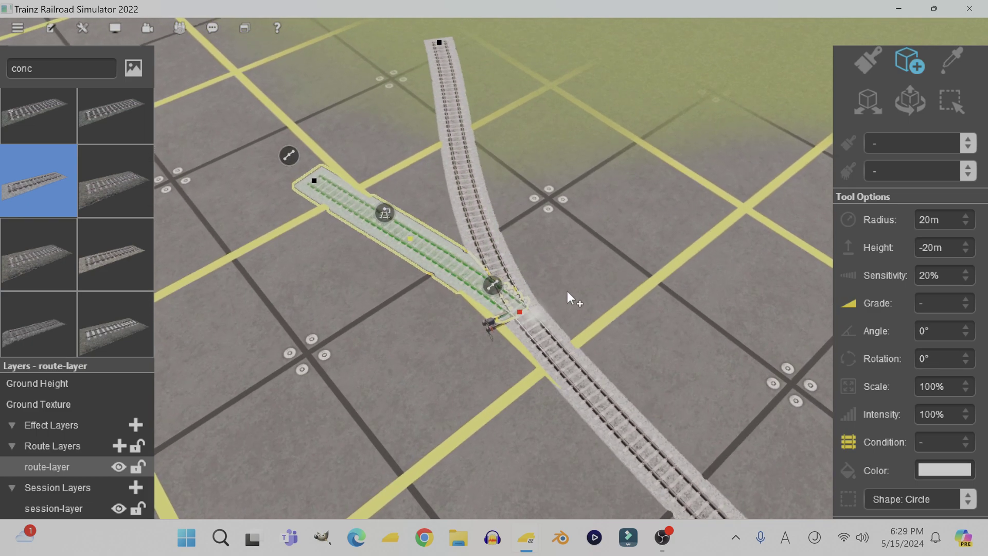
scroll(568, 292, up, 6)
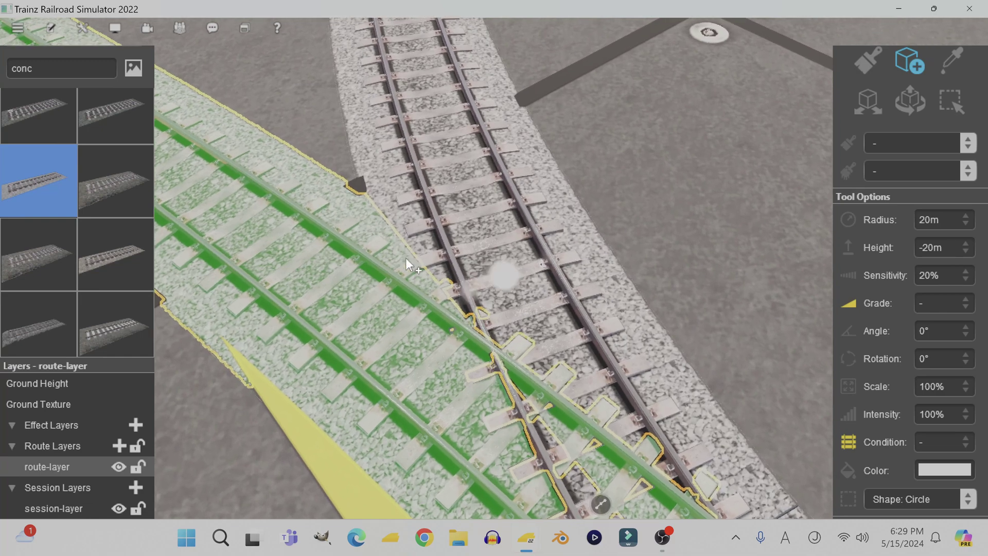
scroll(405, 258, down, 8)
Step: Move the branch's end point closer to the curved track so both legs diverge at a narrow angle
click(867, 101)
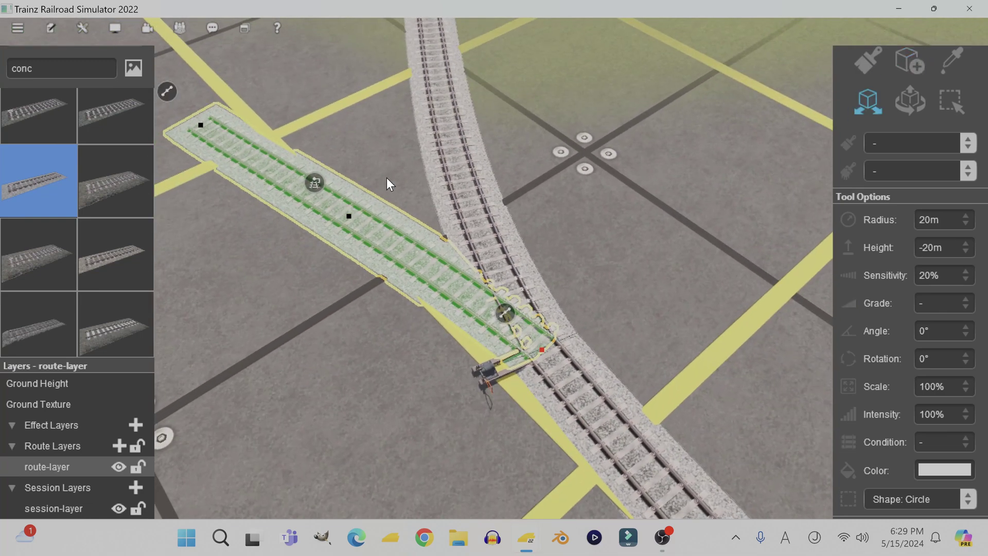
scroll(387, 177, down, 3)
drag(285, 165, 382, 94)
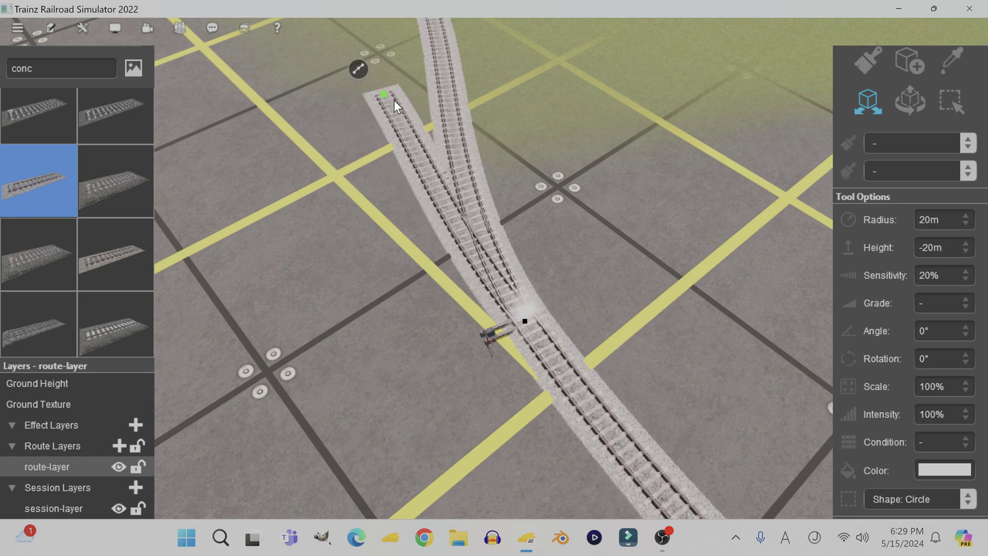
scroll(393, 100, up, 5)
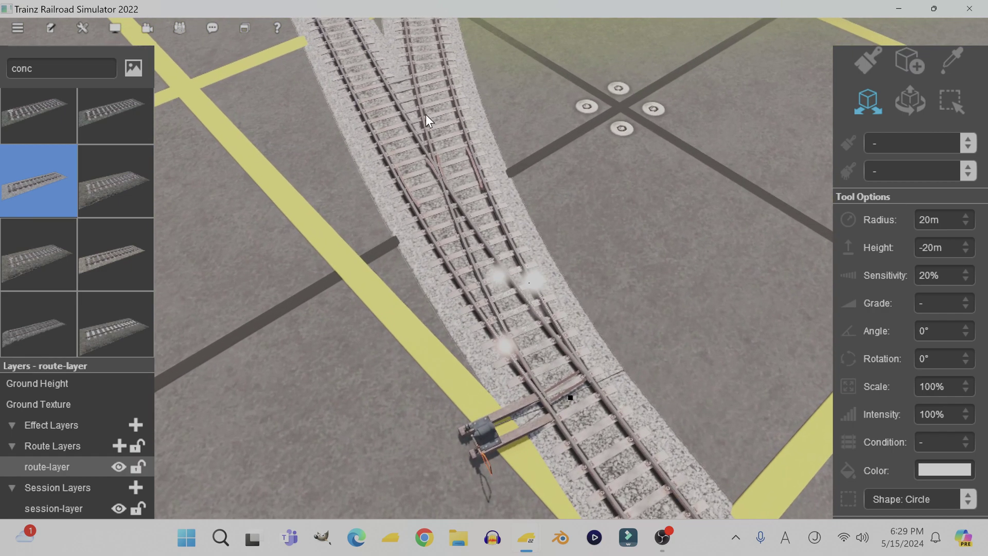
scroll(429, 129, down, 10)
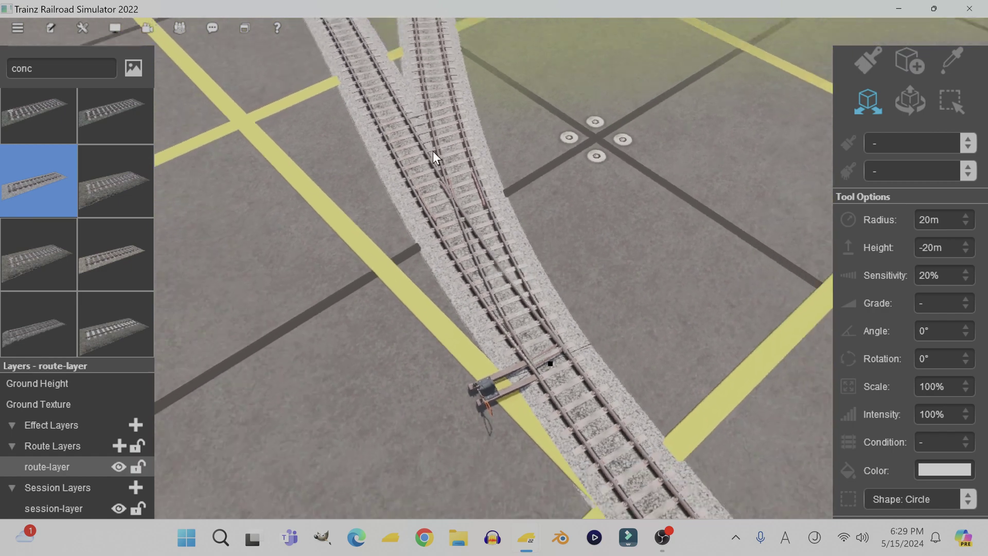
Step: Undo the limestone switch, its curved segment and the track laid across the canyon
key(ctrl+z)
key(ctrl+z)
key(ctrl+z)
key(ctrl+z)
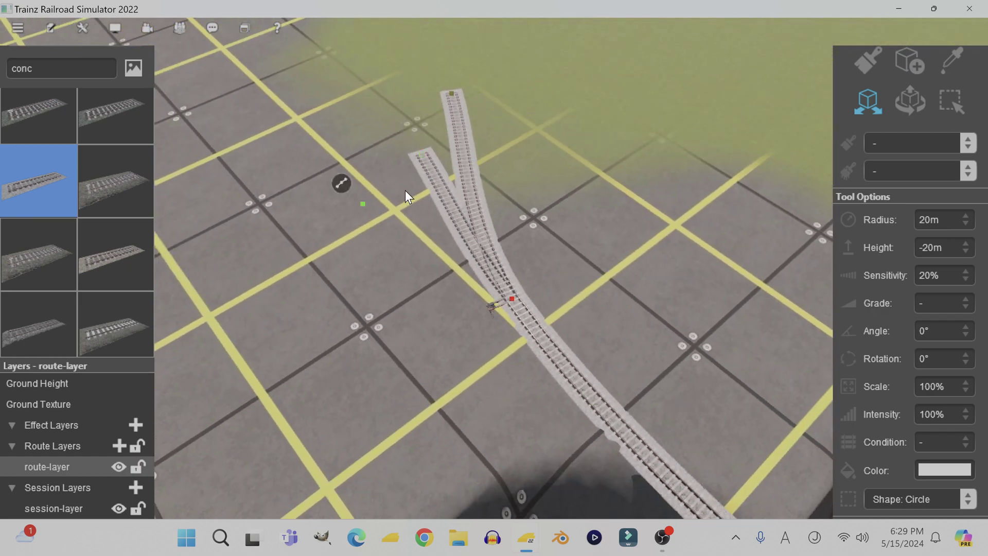
key(ctrl+z)
key(ctrl+z)
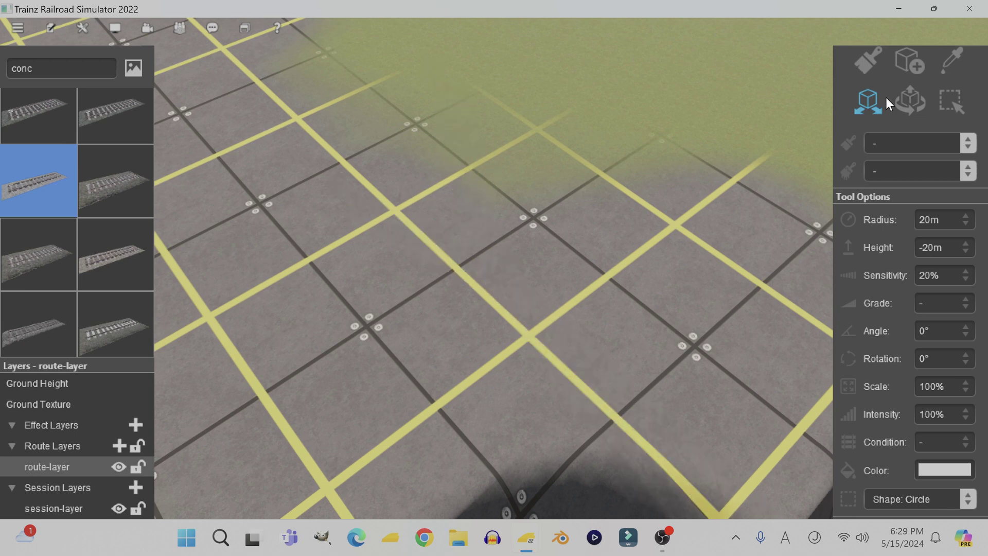
Step: Lay a new straight limestone/concrete track across the canyon between the paved areas on both sides
click(908, 64)
mouse_move(368, 159)
right_down()
mouse_move(400, 139)
mouse_move(486, 124)
mouse_move(468, 303)
mouse_move(509, 287)
mouse_move(514, 299)
mouse_move(449, 368)
mouse_move(476, 399)
mouse_move(491, 438)
mouse_move(522, 440)
right_up()
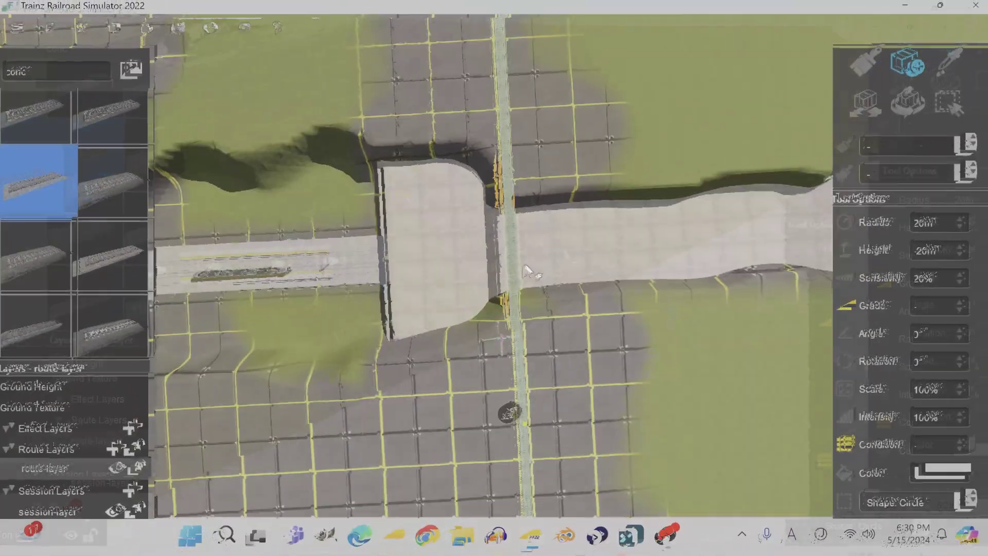
scroll(507, 236, up, 3)
key(Left)
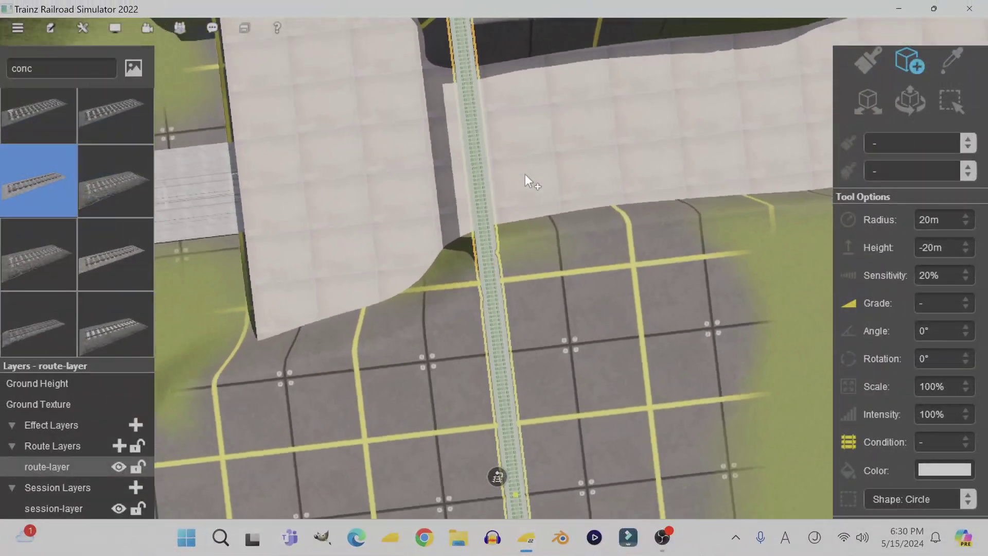
key(Down)
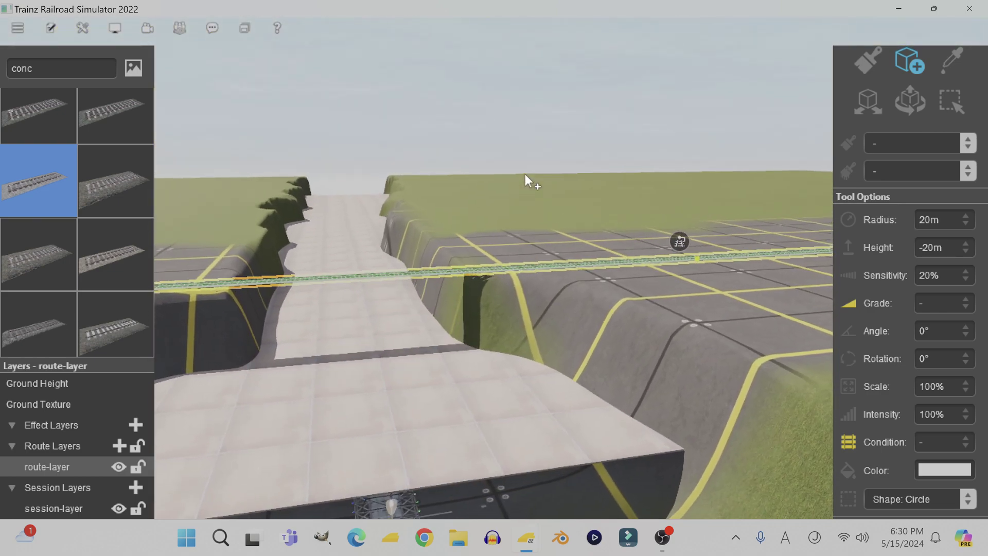
key(Up)
right_click(349, 323)
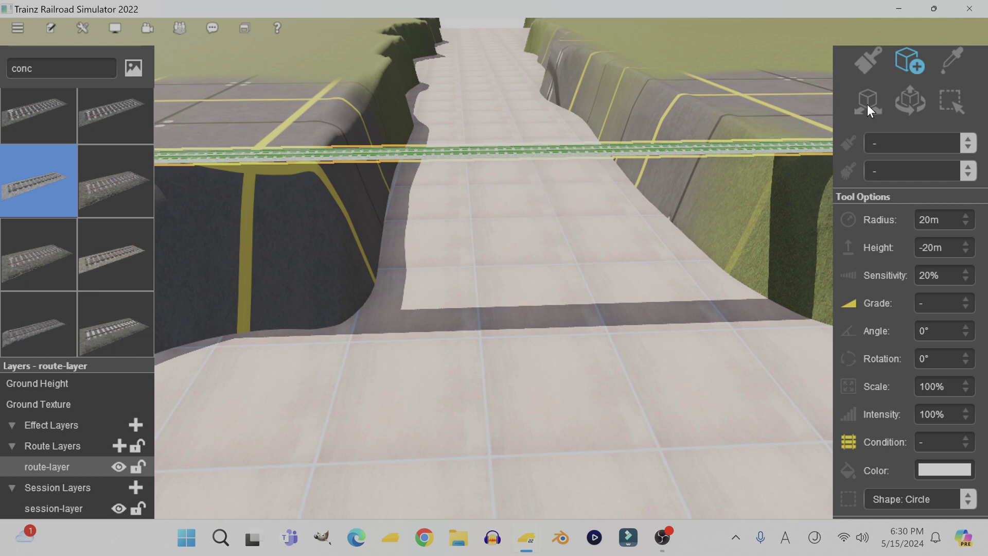
Step: Lower the straight track from above the canyon down to the tiled canyon floor
click(917, 102)
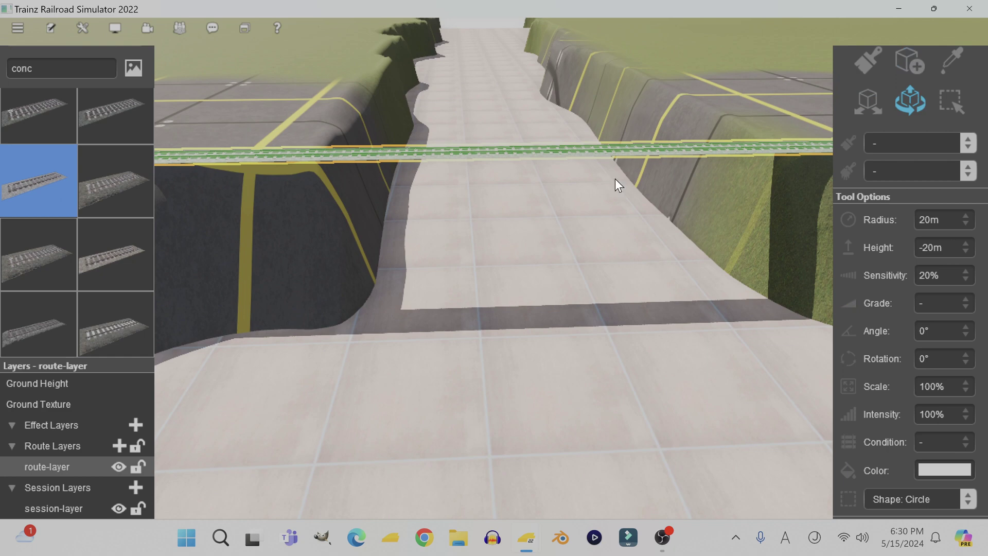
click(522, 154)
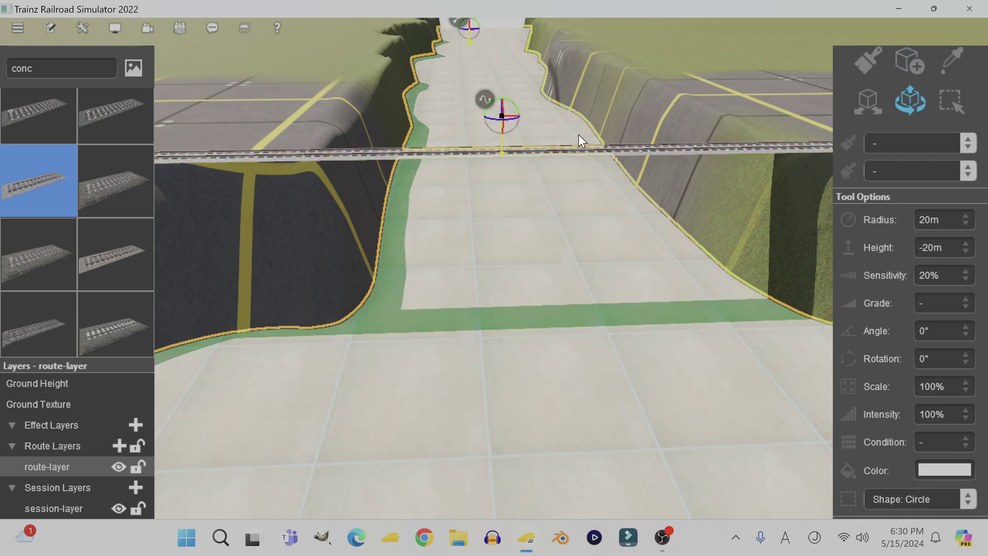
key(Delete)
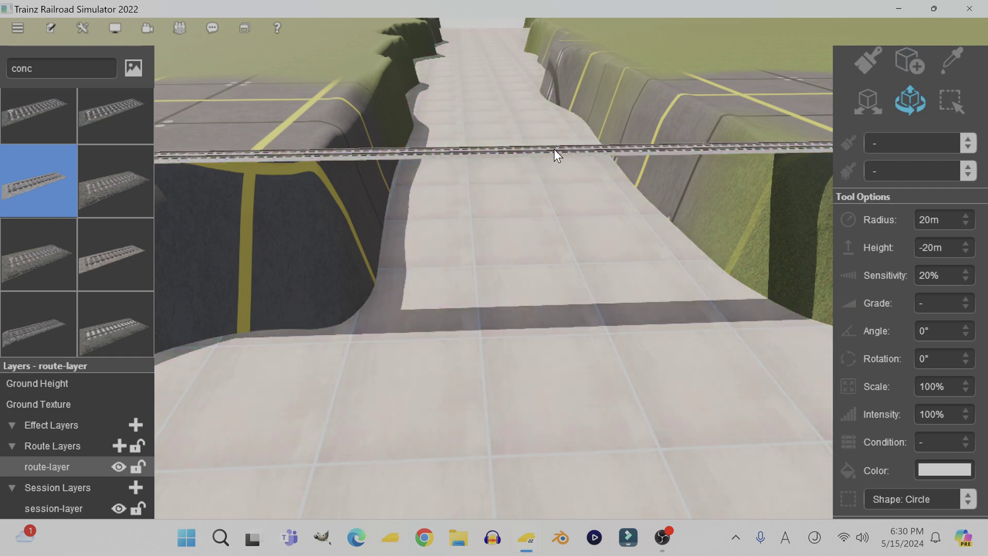
click(665, 153)
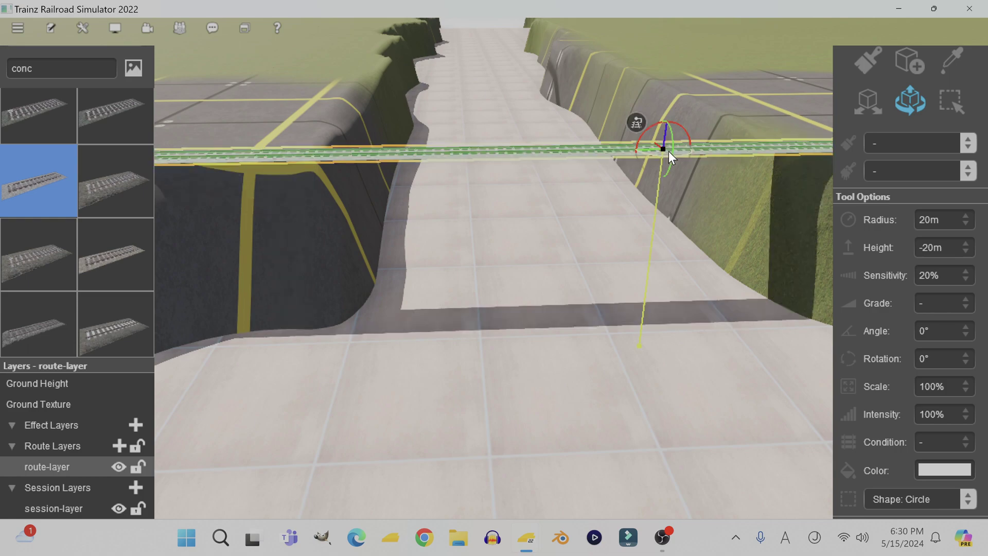
right_drag(674, 213, 674, 213)
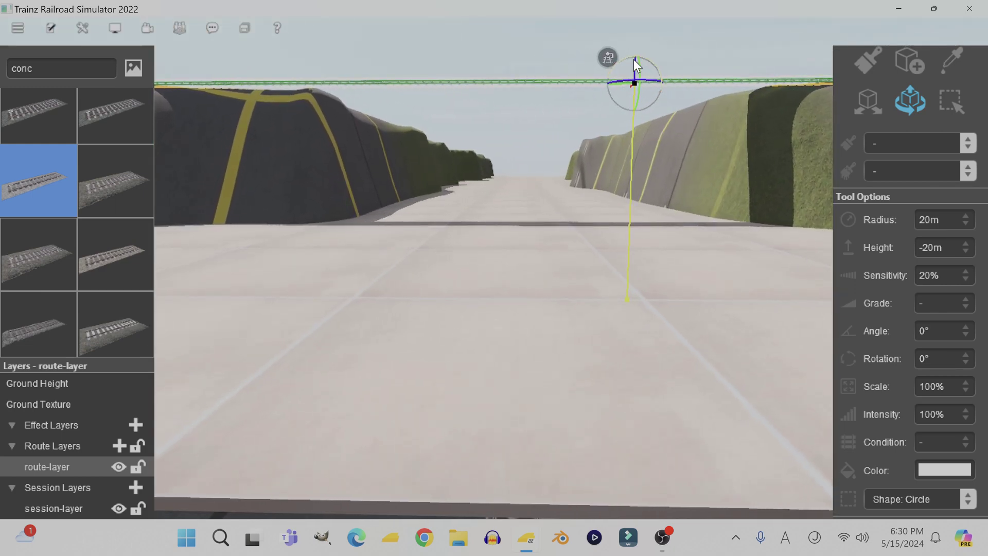
drag(632, 61, 641, 200)
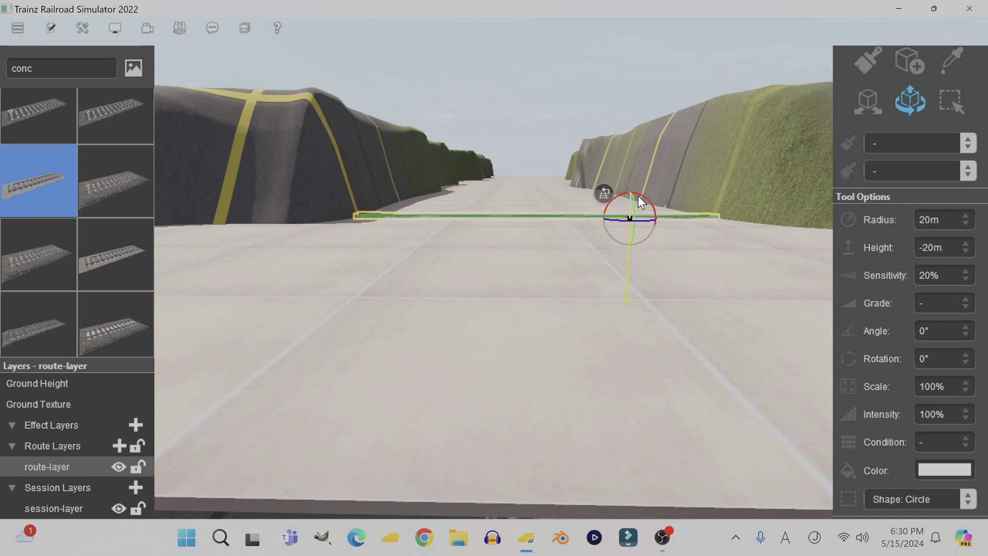
Step: Raise the track slightly above the canyon floor so its ballast and concrete sleepers clear the tiles
right_drag(515, 308, 528, 276)
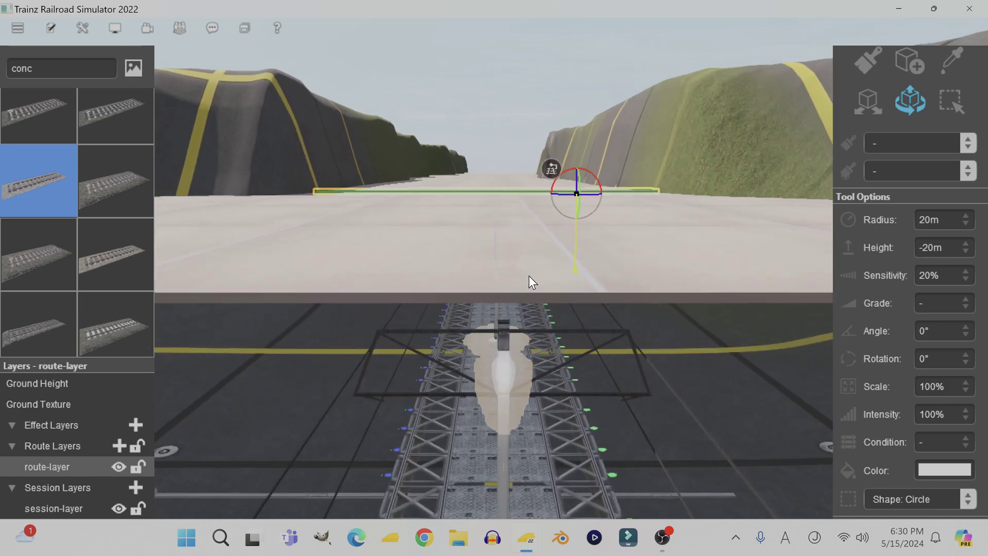
scroll(532, 268, up, 5)
scroll(532, 248, up, 7)
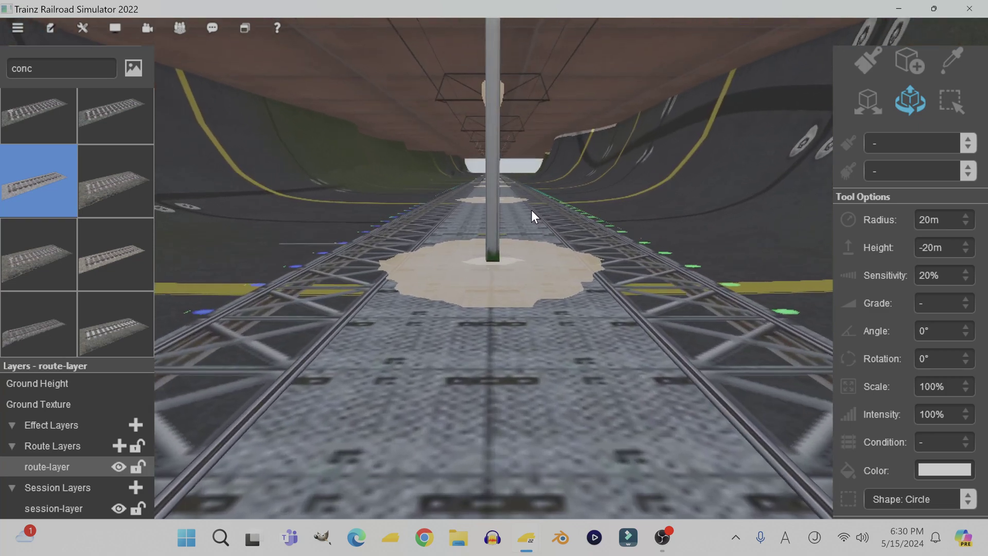
scroll(523, 244, down, 8)
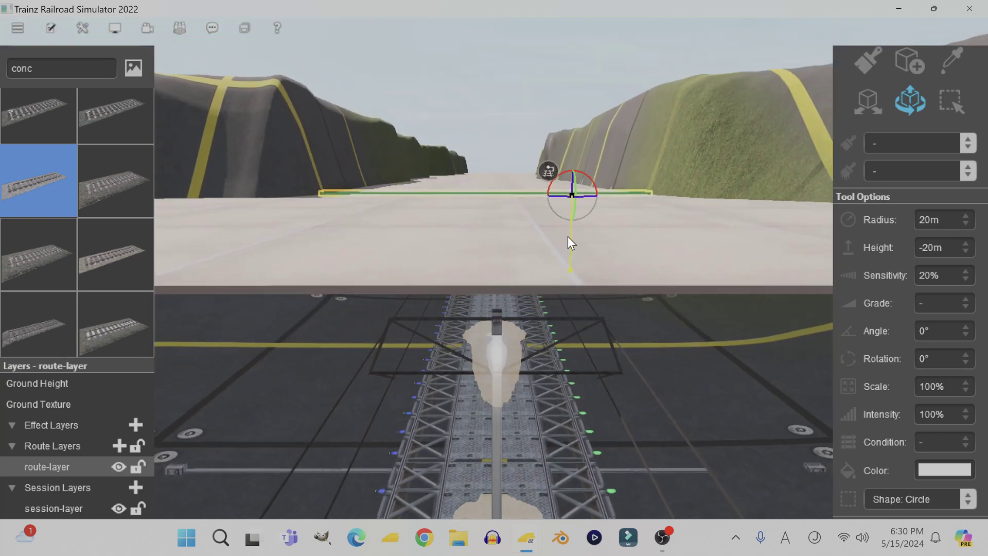
scroll(567, 237, down, 5)
right_drag(569, 236, 569, 236)
scroll(586, 241, up, 3)
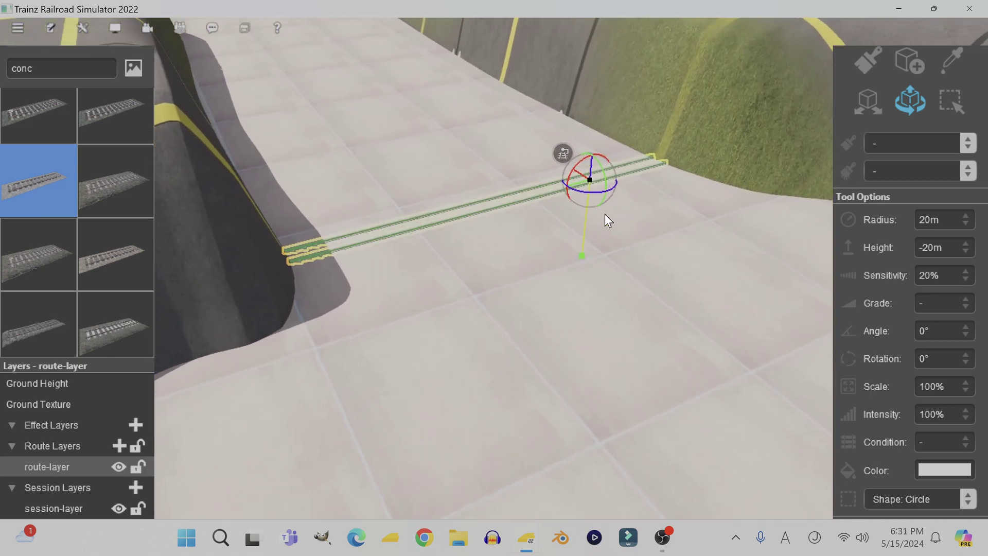
right_click(607, 212)
right_click(365, 277)
scroll(511, 274, up, 3)
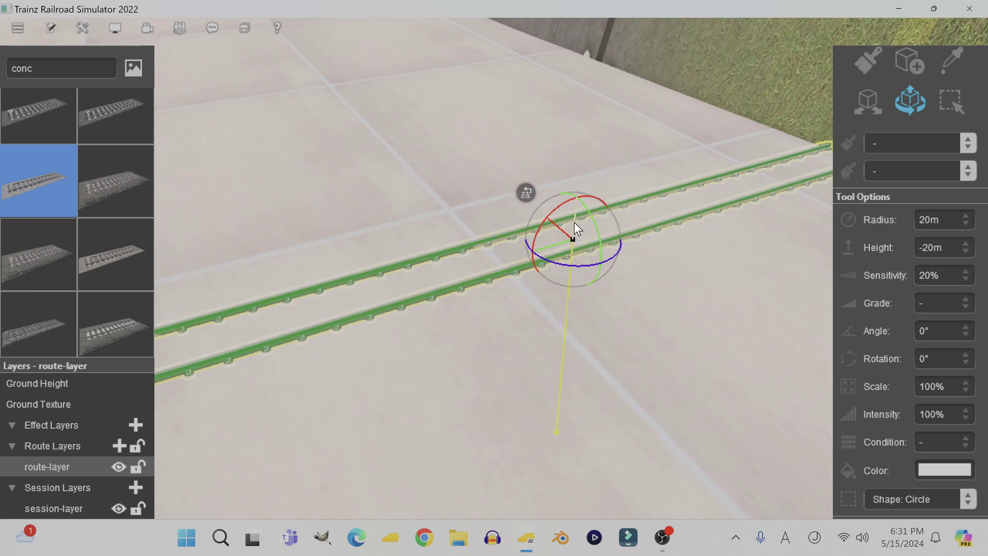
drag(574, 222, 577, 218)
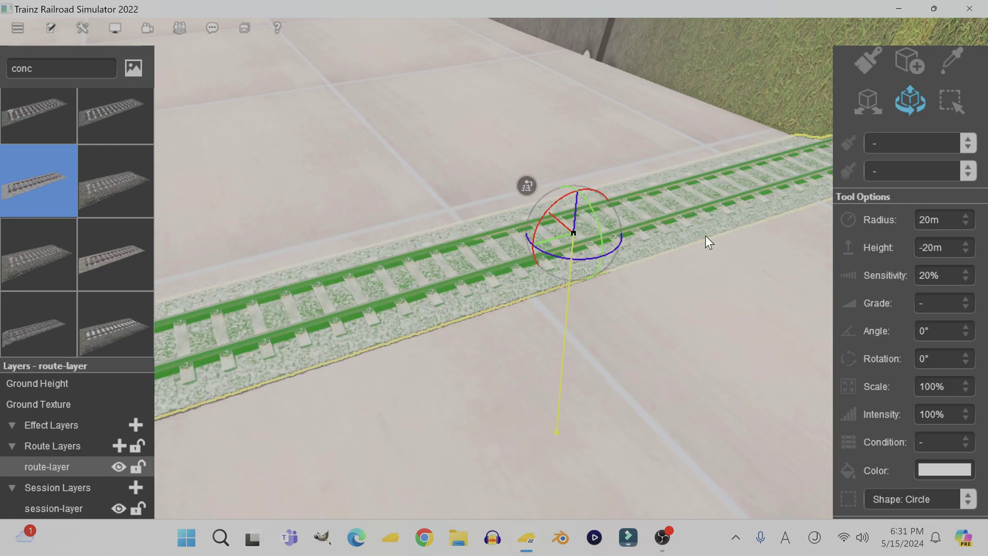
Step: Examine where the lowered track runs into the grassy canyon wall
mouse_move(705, 235)
right_down()
mouse_move(731, 177)
mouse_move(569, 229)
right_up()
scroll(515, 240, down, 4)
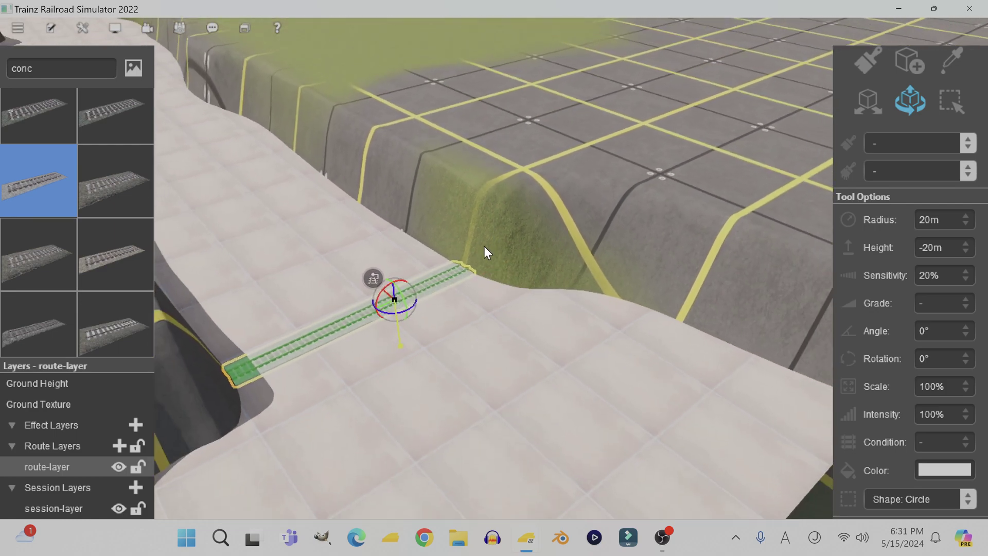
right_click(467, 262)
scroll(606, 310, up, 2)
scroll(605, 304, up, 5)
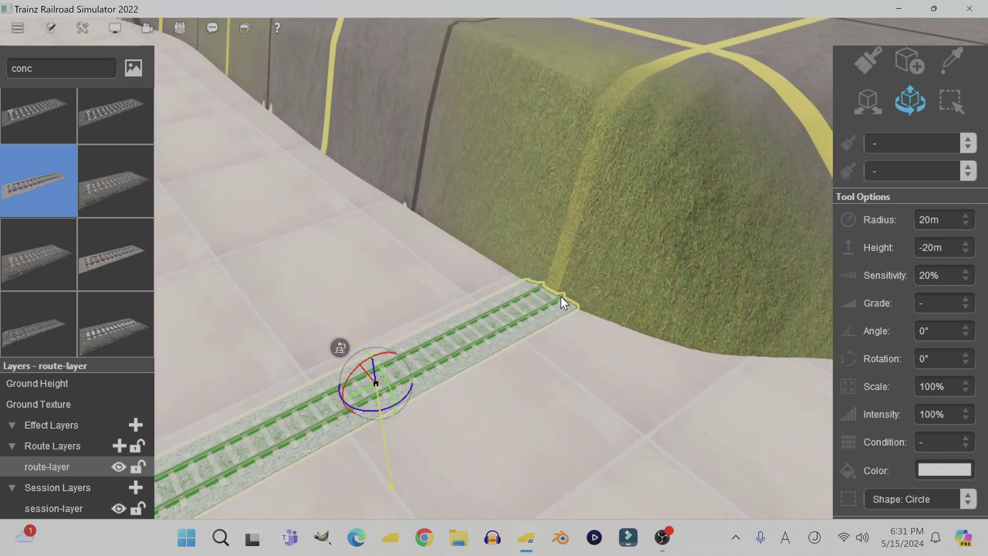
scroll(501, 265, up, 5)
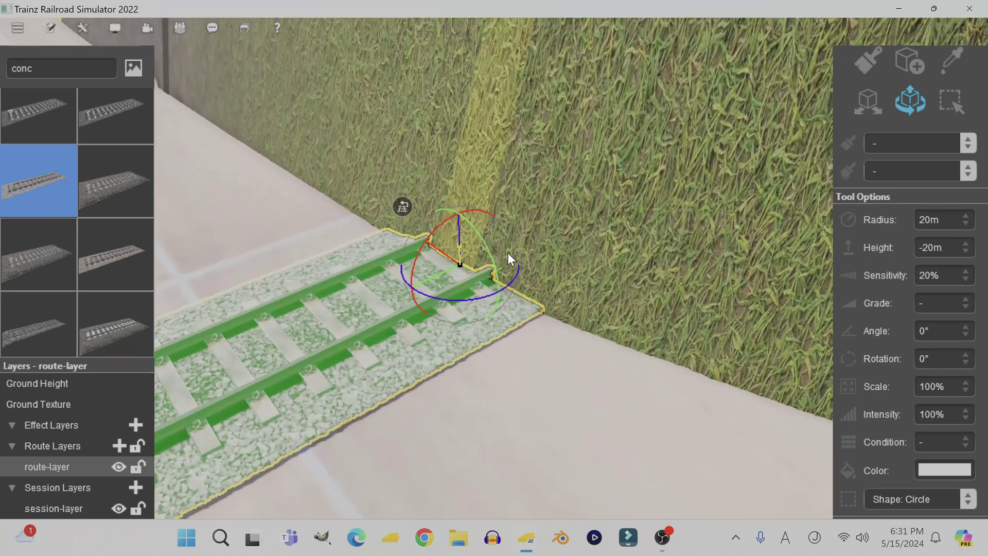
Step: Carve the paved ground beyond the canyon wall down to the track with a 20 m Set Height brush at -15 m
click(907, 58)
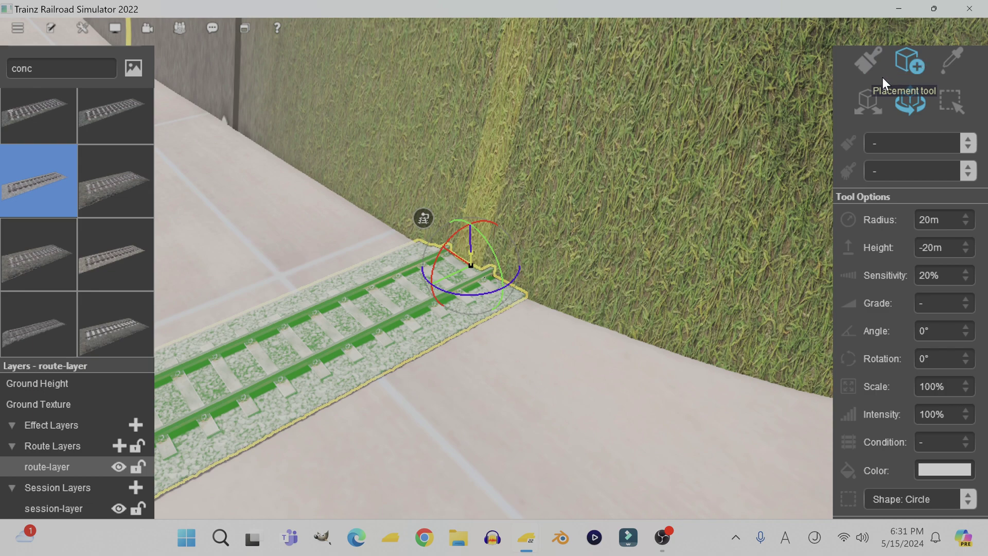
click(908, 106)
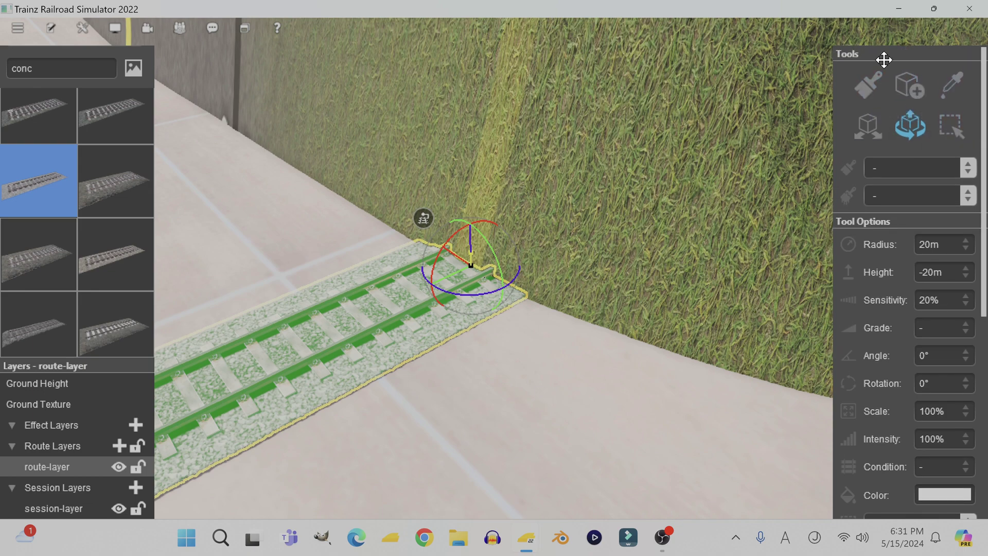
click(879, 88)
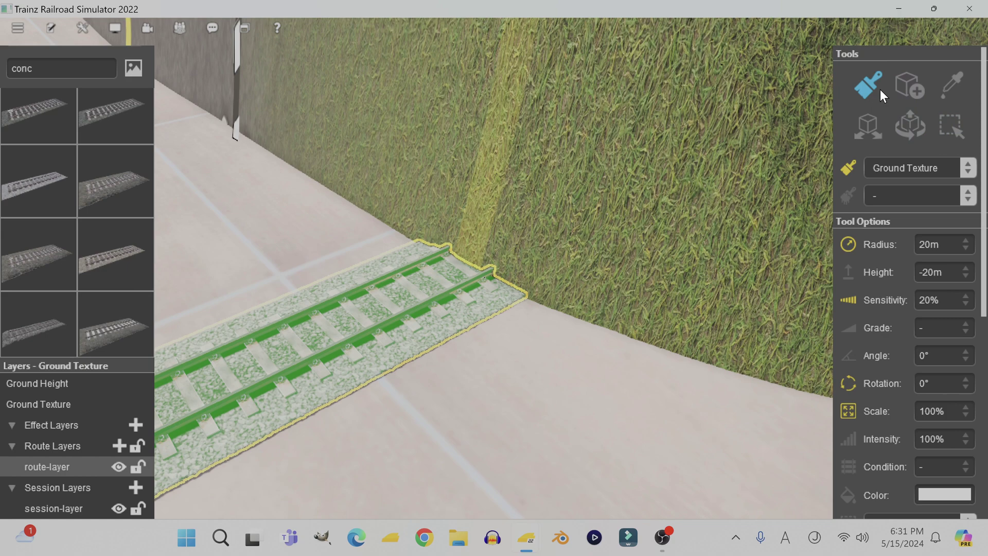
click(922, 171)
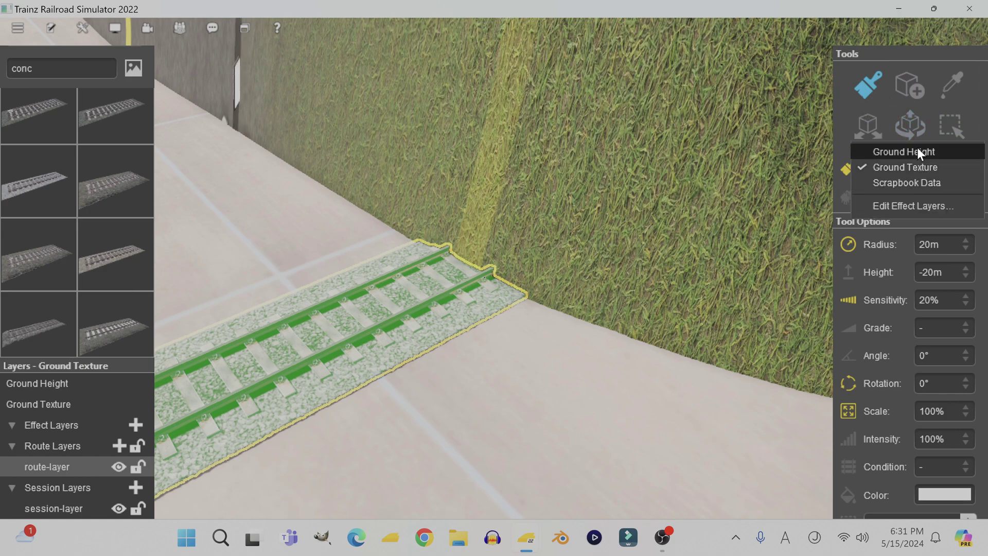
click(917, 149)
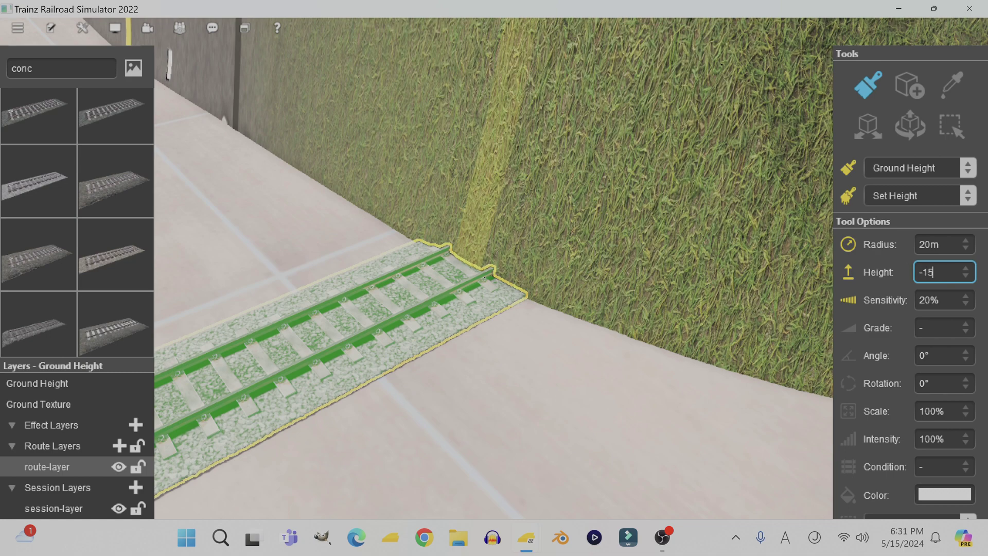
scroll(710, 157, down, 8)
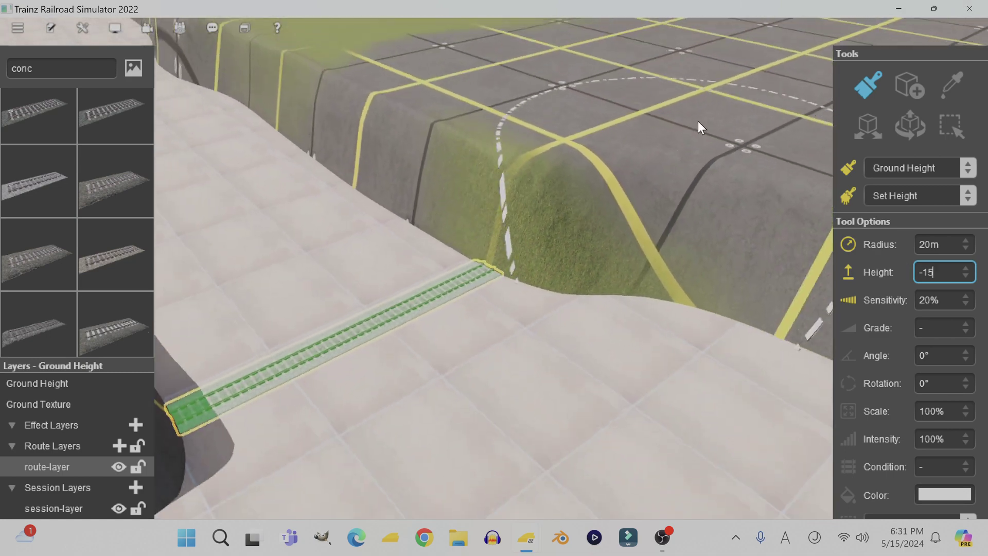
drag(709, 89, 713, 126)
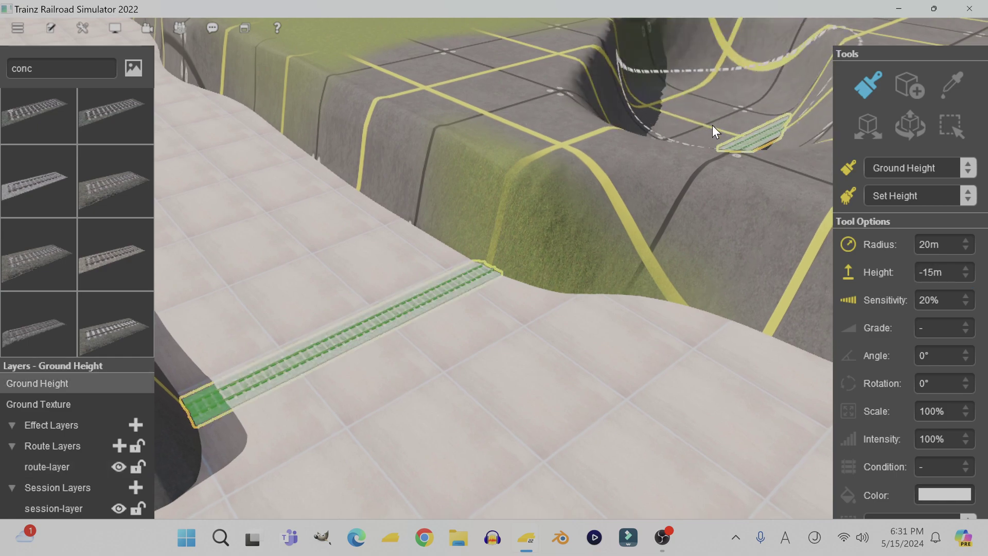
Step: Raise the carved ground beneath the exposed track, levelling it with the Set Height brush at -13 m and again at -11 m
right_click(712, 127)
right_click(371, 409)
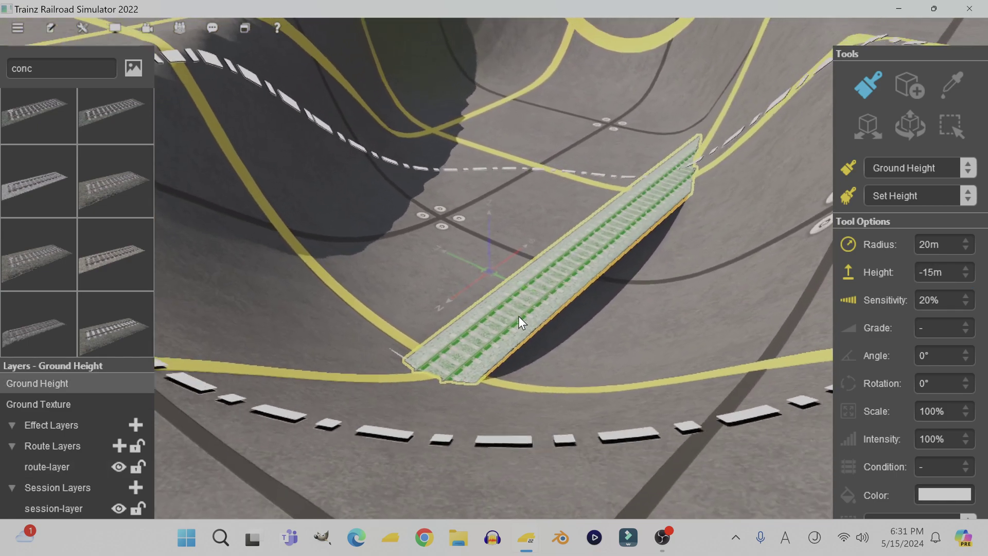
click(942, 272)
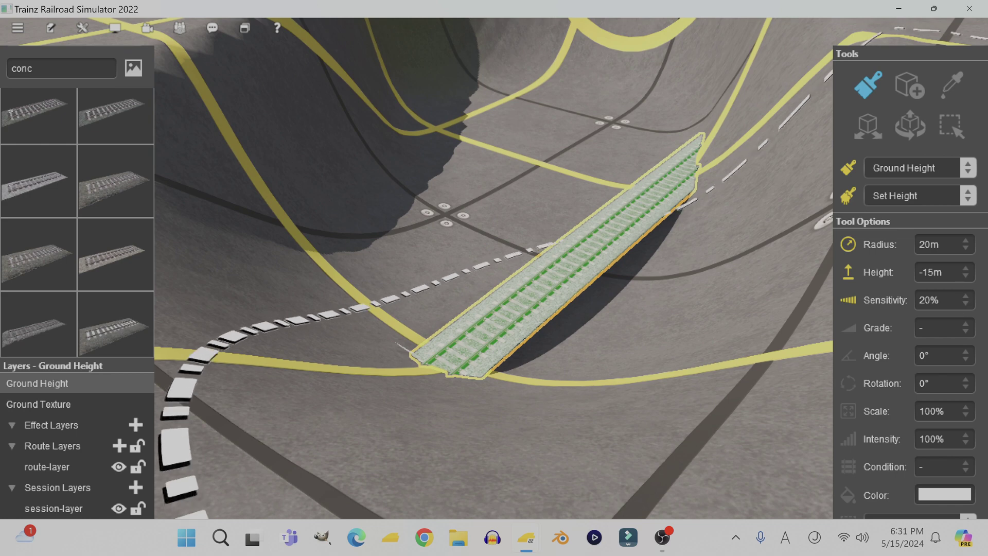
key(ctrl+a)
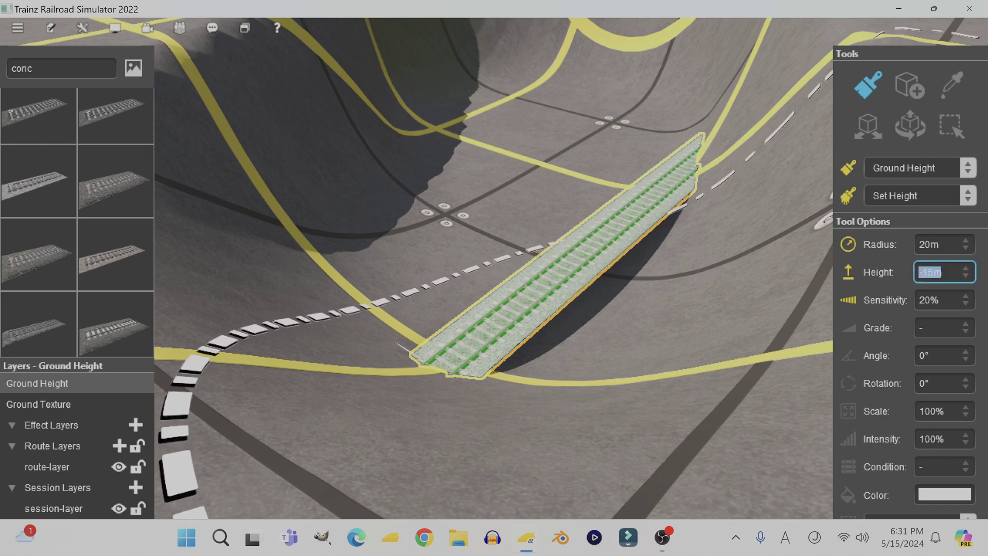
text(-13)
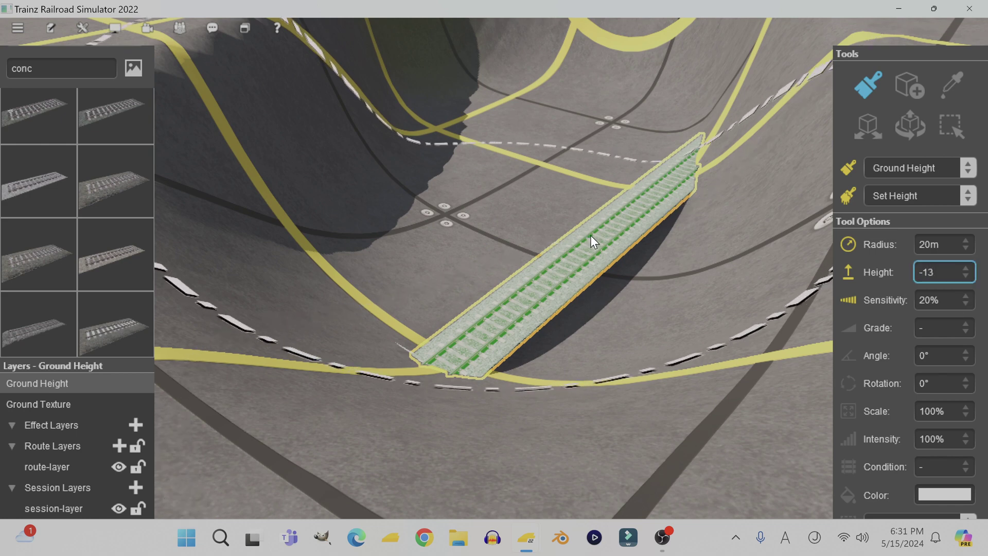
drag(608, 238, 580, 204)
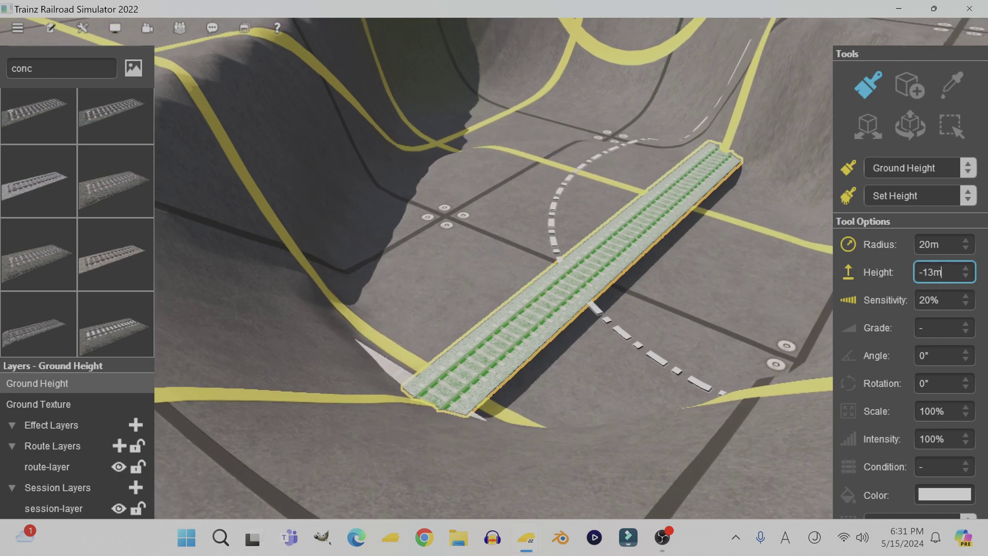
text(-11)
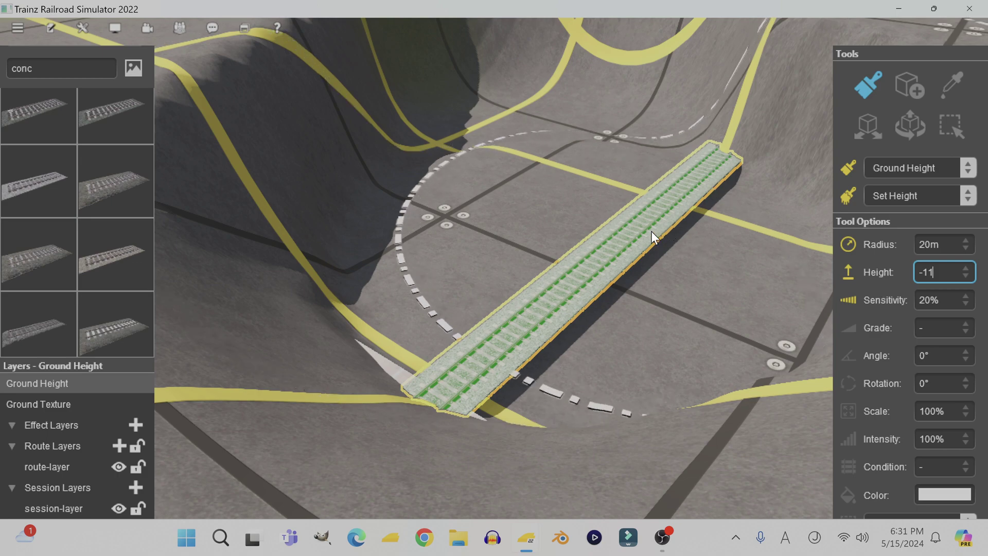
mouse_move(650, 231)
mouse_down()
mouse_move(624, 234)
mouse_move(636, 227)
mouse_up()
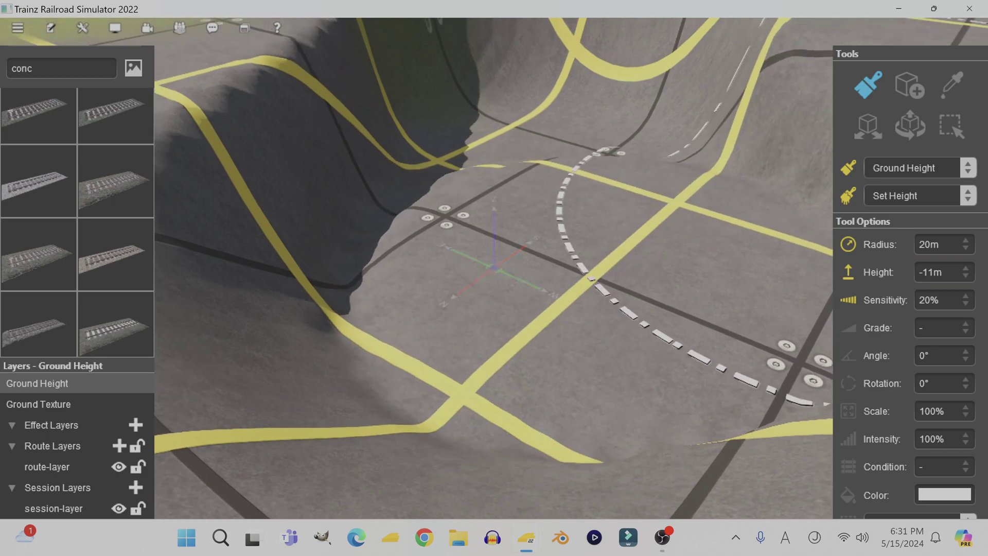
Step: Level the ground around the exposed track with the 20 m Set Height brush at -12 m
double_click(939, 272)
text(-1)
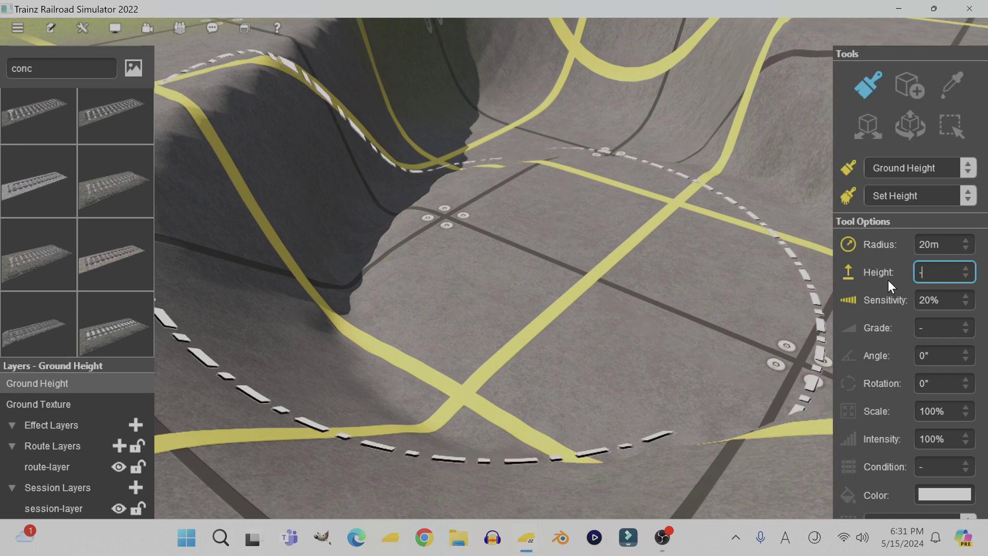
text(2)
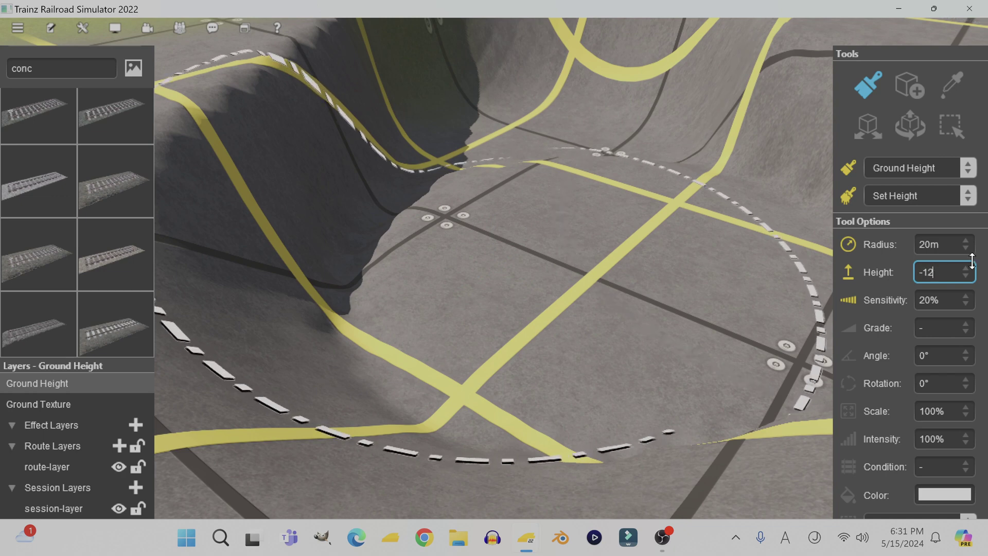
mouse_move(666, 258)
mouse_down()
mouse_move(613, 261)
mouse_move(550, 286)
mouse_up()
mouse_move(589, 271)
right_down()
mouse_move(615, 247)
mouse_move(512, 219)
mouse_move(529, 130)
mouse_move(509, 135)
mouse_move(343, 315)
mouse_move(573, 268)
mouse_move(614, 240)
right_up()
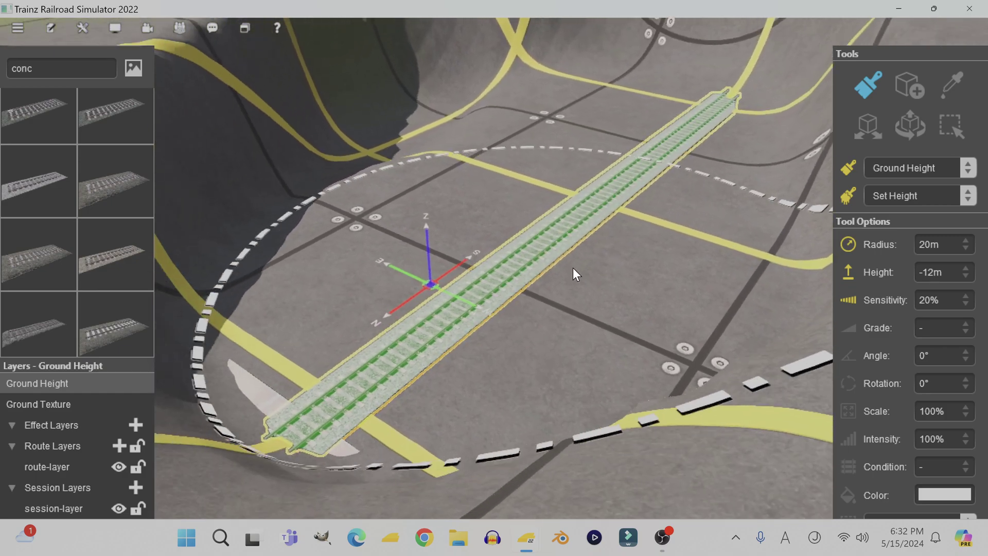
scroll(613, 240, up, 5)
scroll(613, 236, down, 4)
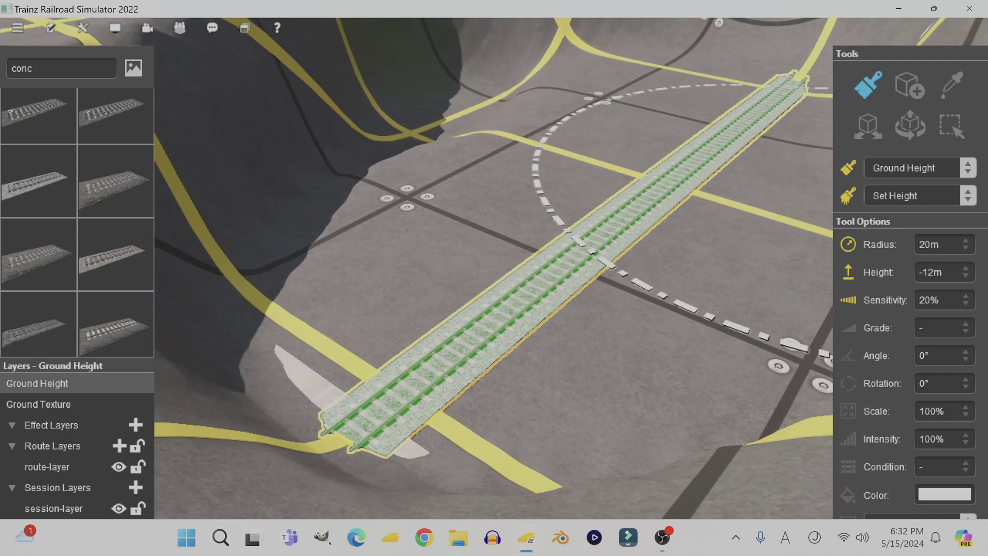
Step: Raise the ground along the track slightly with the Set Height brush at -11.9 m
click(939, 273)
text(-)
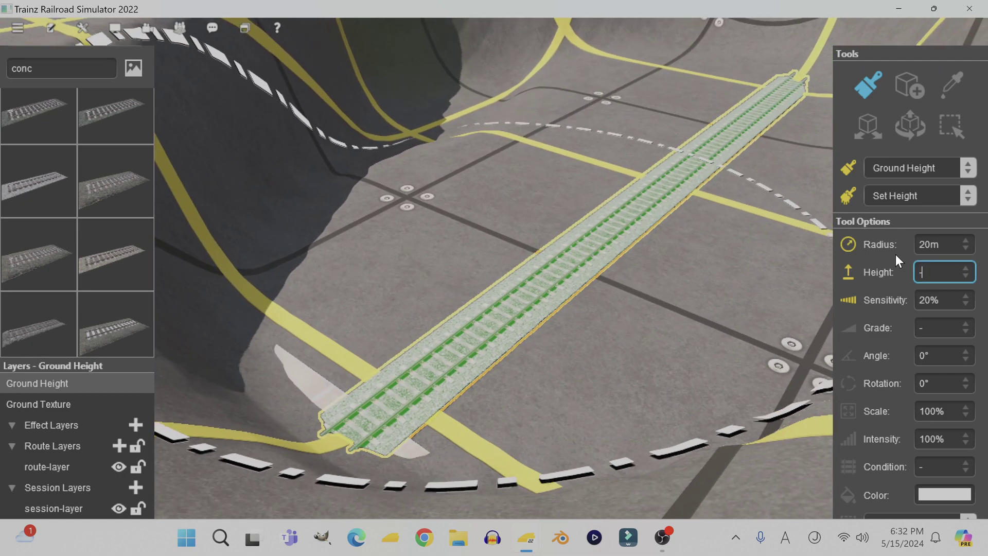
text(11.9)
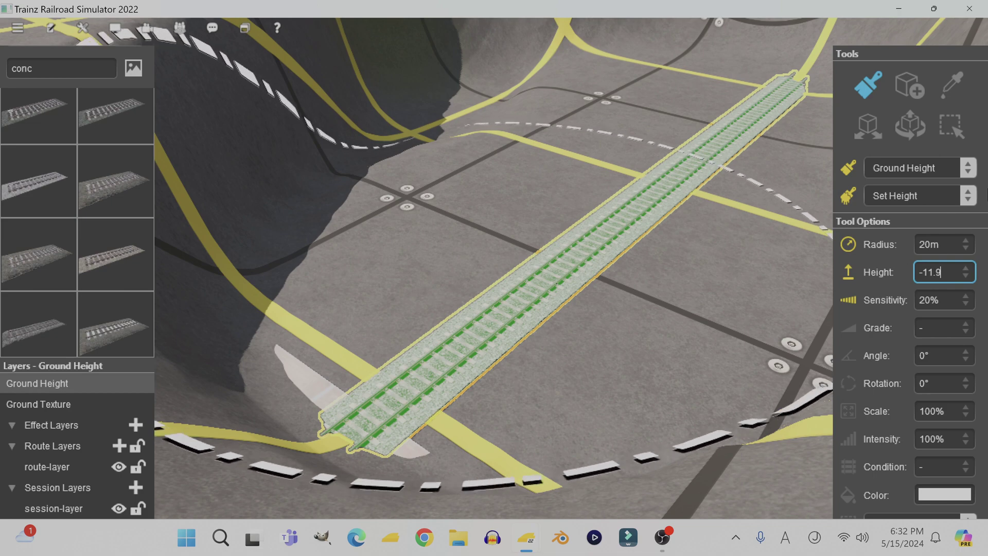
key(Return)
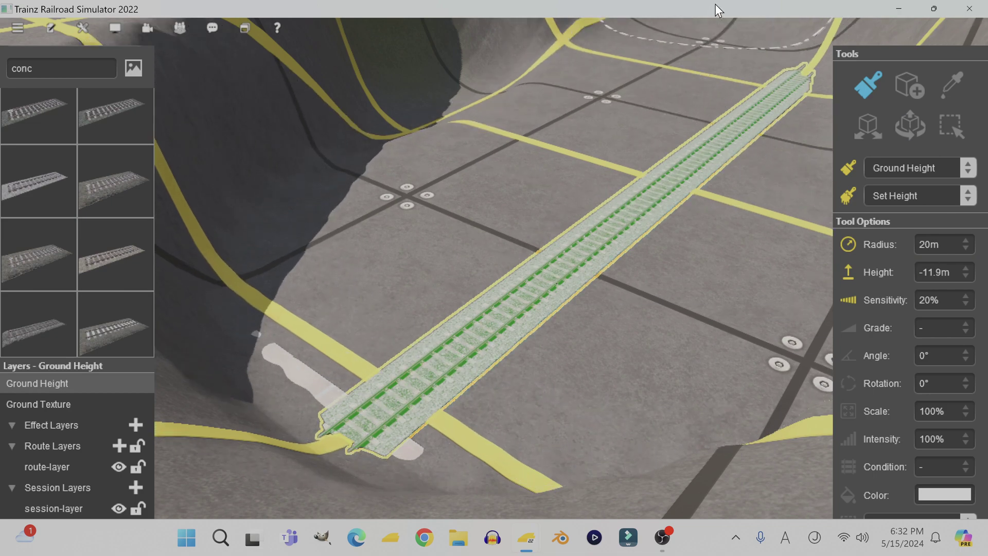
Step: Examine how the ballast and concrete sleepers sit on the levelled ground along the track to its far end
right_click(809, 79)
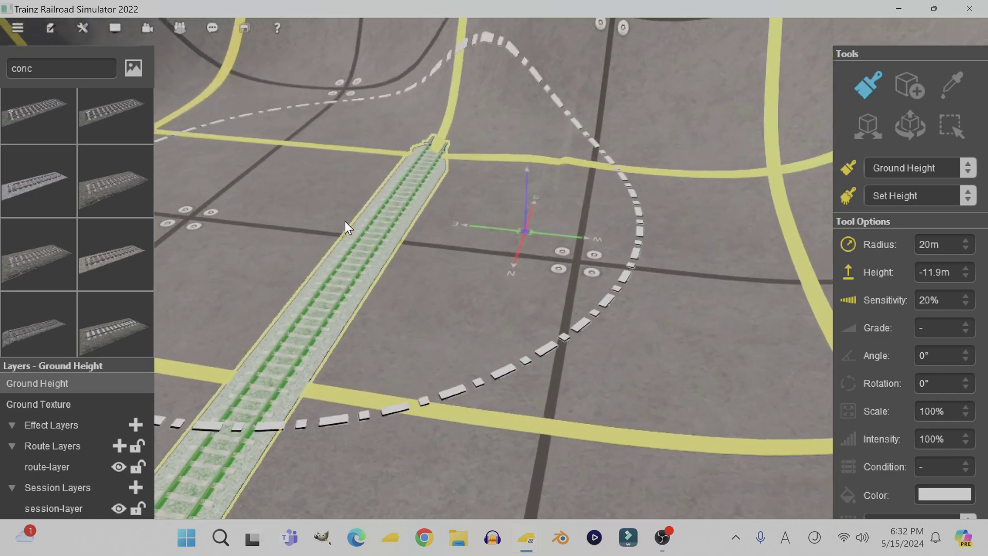
right_click(365, 231)
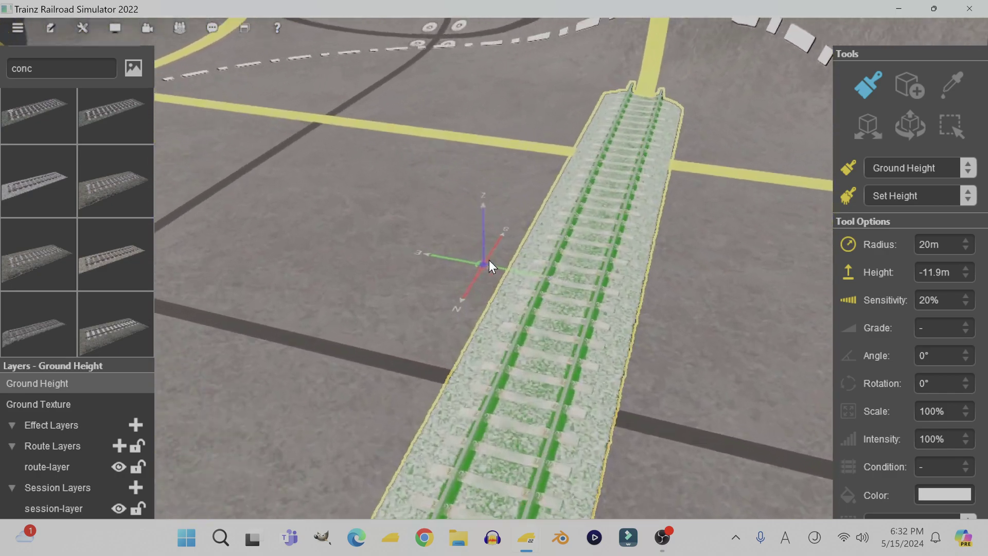
key(Right)
key(Down)
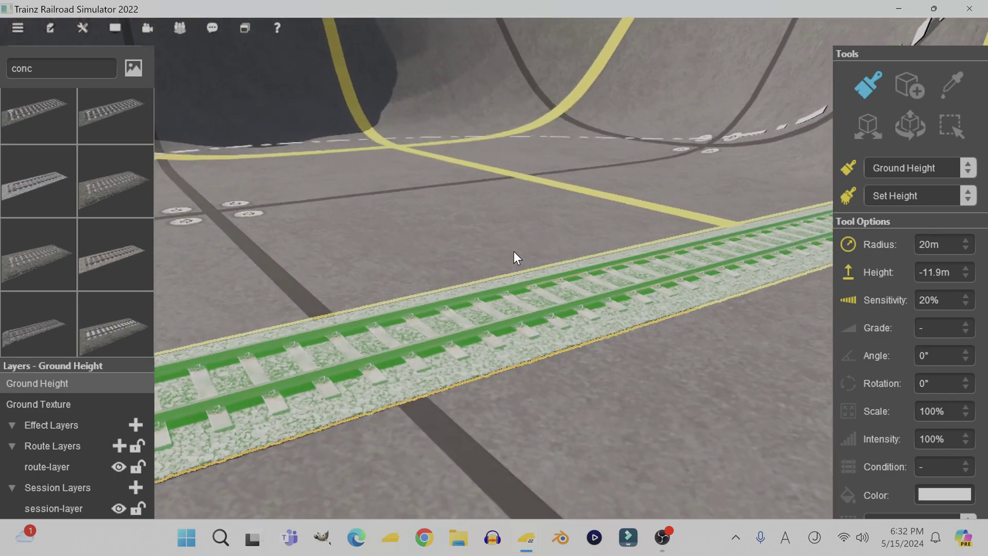
key(Up)
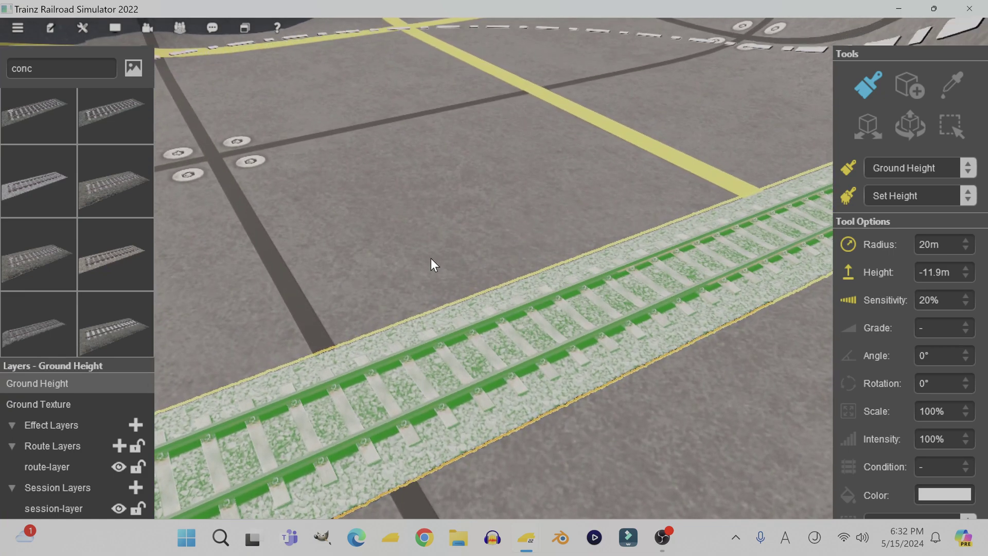
scroll(540, 348, down, 5)
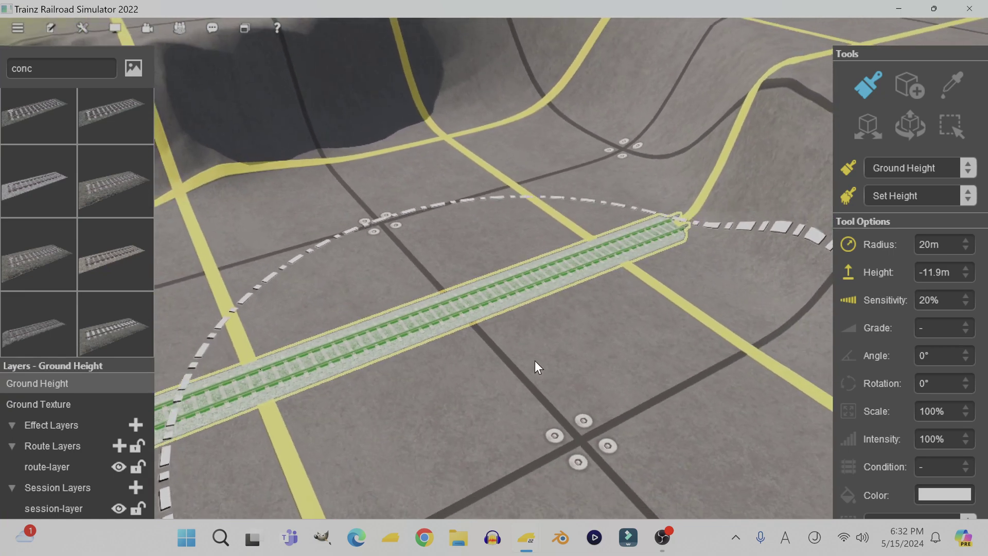
scroll(546, 363, up, 3)
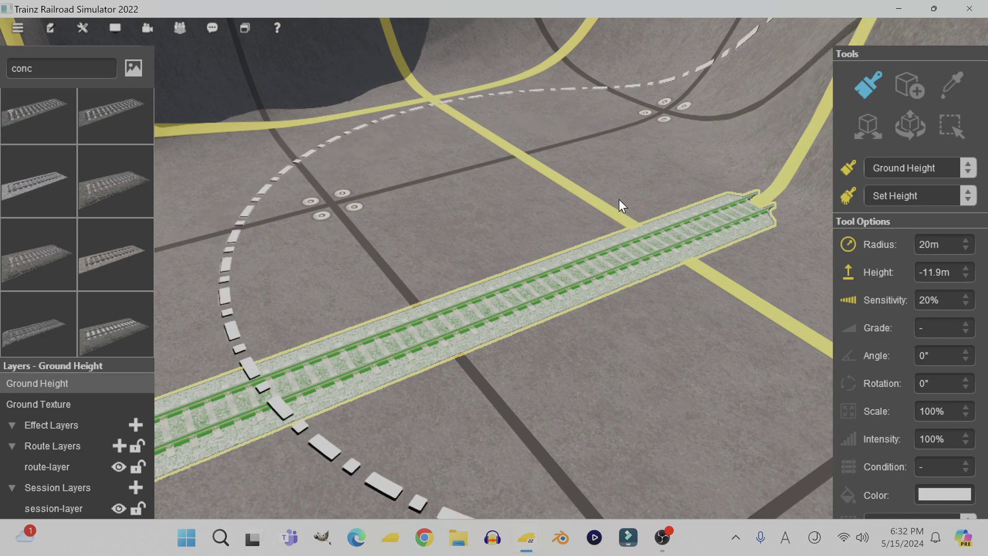
scroll(693, 180, down, 2)
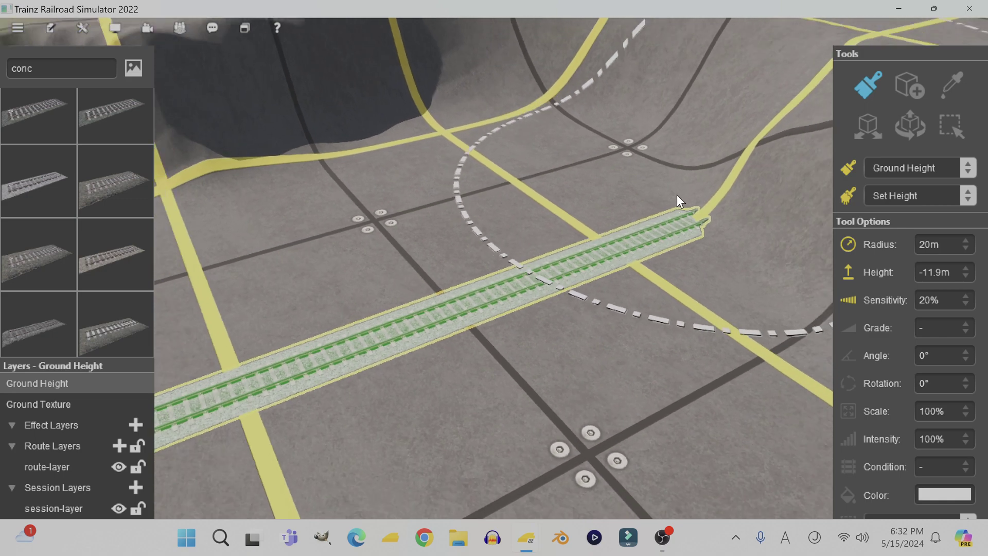
right_drag(714, 176, 718, 176)
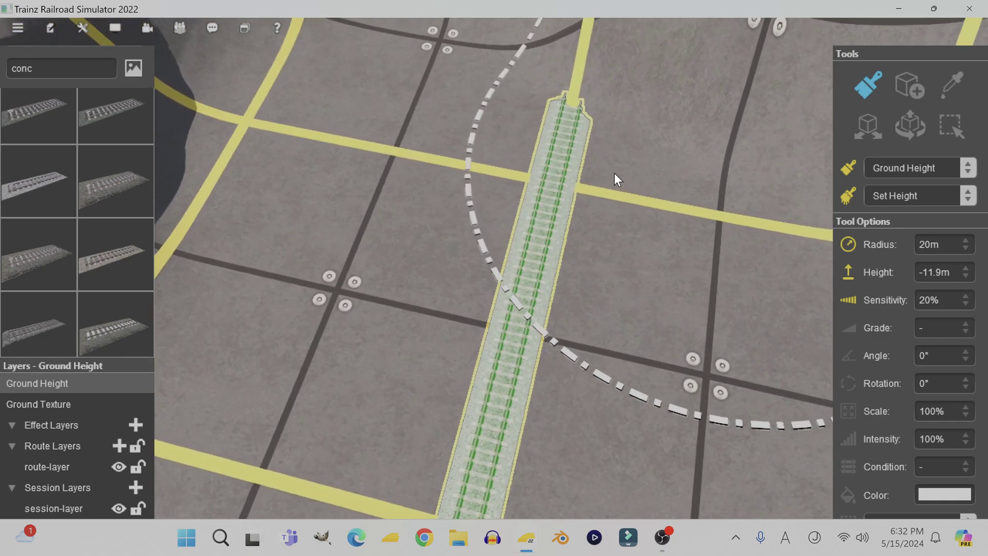
scroll(615, 129, down, 4)
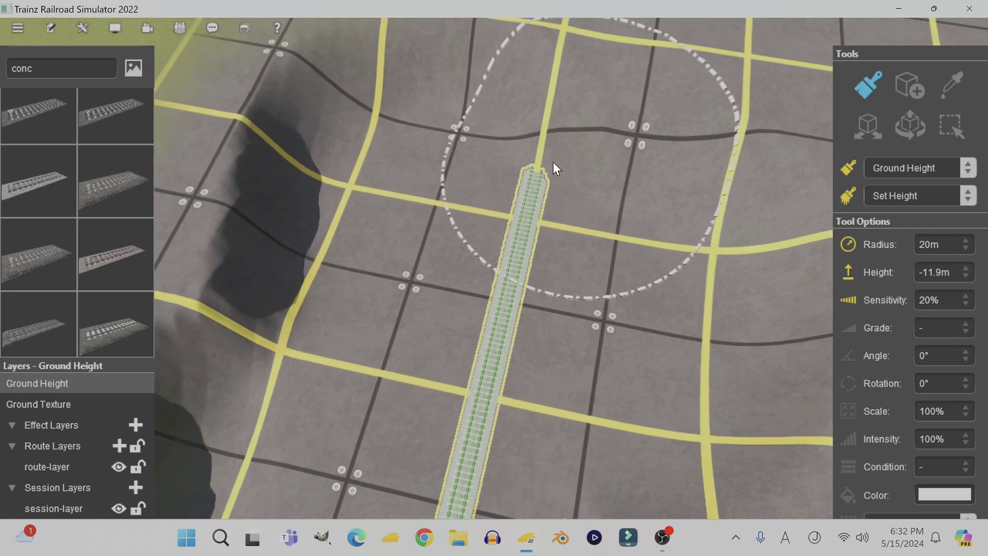
mouse_move(491, 169)
right_down()
mouse_move(516, 237)
mouse_move(448, 268)
mouse_move(540, 305)
mouse_move(445, 244)
mouse_move(491, 207)
mouse_move(458, 210)
right_up()
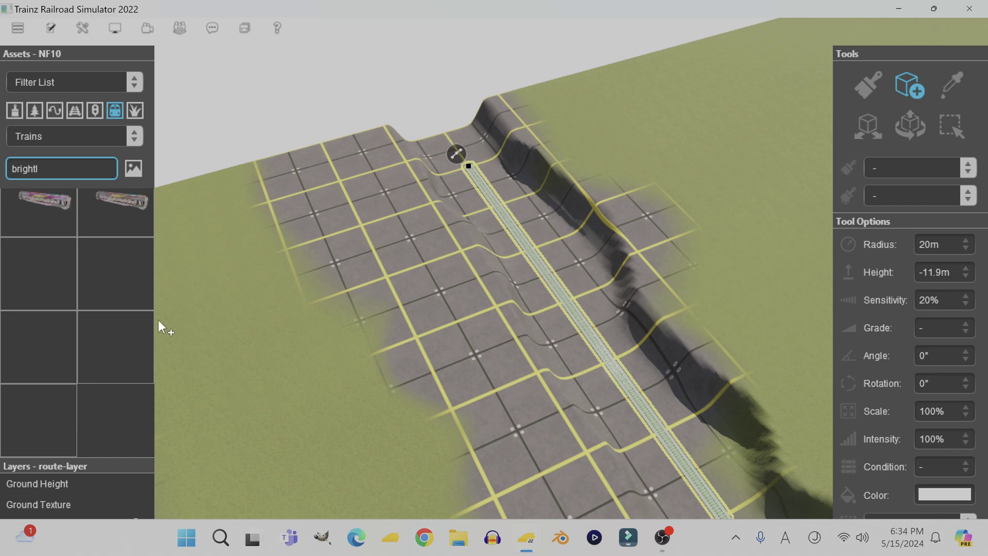
Step: Look through the Brightline train assets and choose Brightline Bullet Train Blue
scroll(92, 314, up, 5)
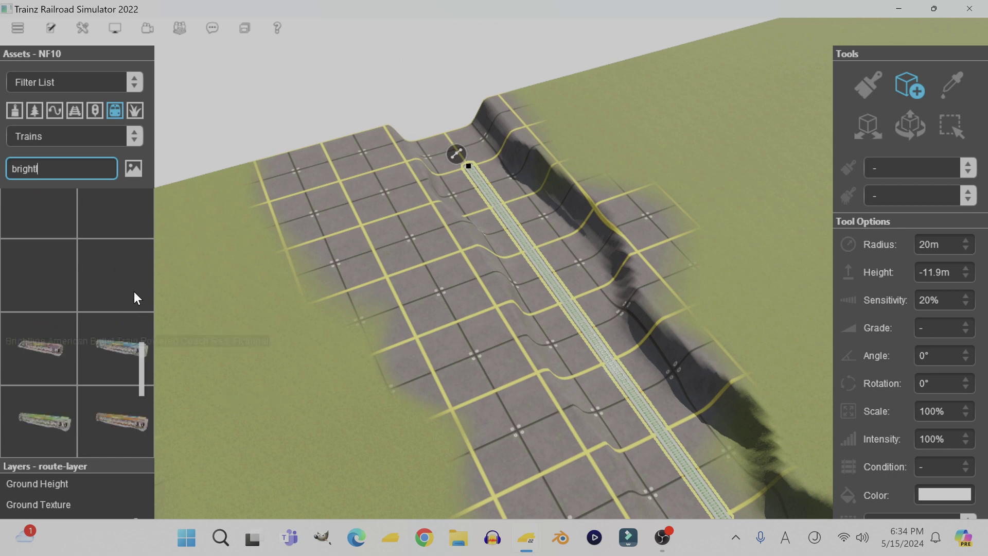
scroll(135, 294, up, 3)
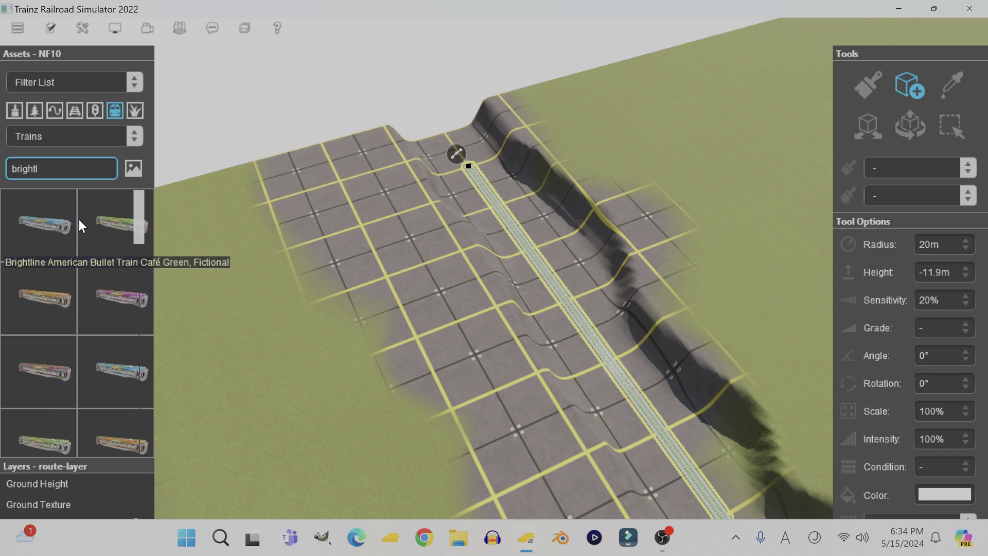
scroll(67, 330, down, 2)
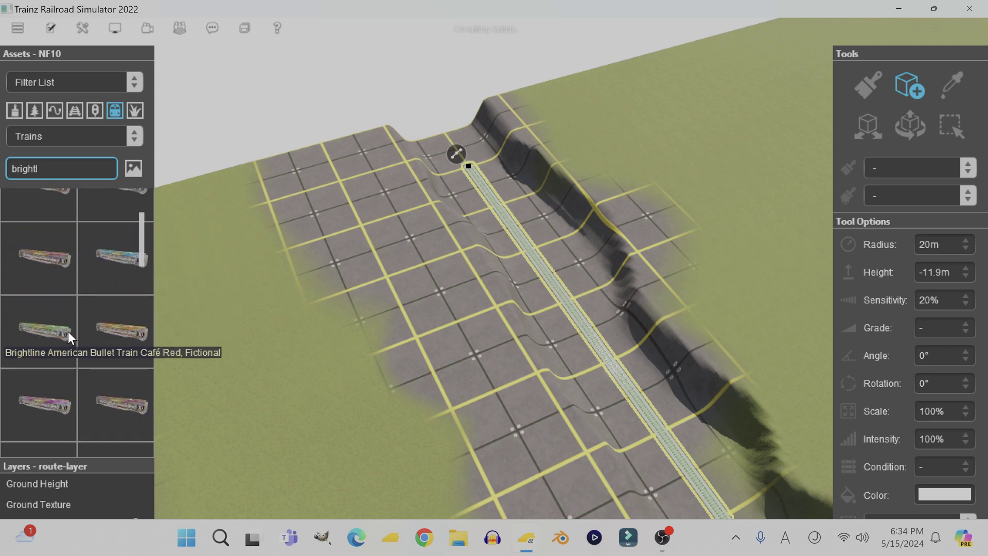
scroll(72, 338, down, 5)
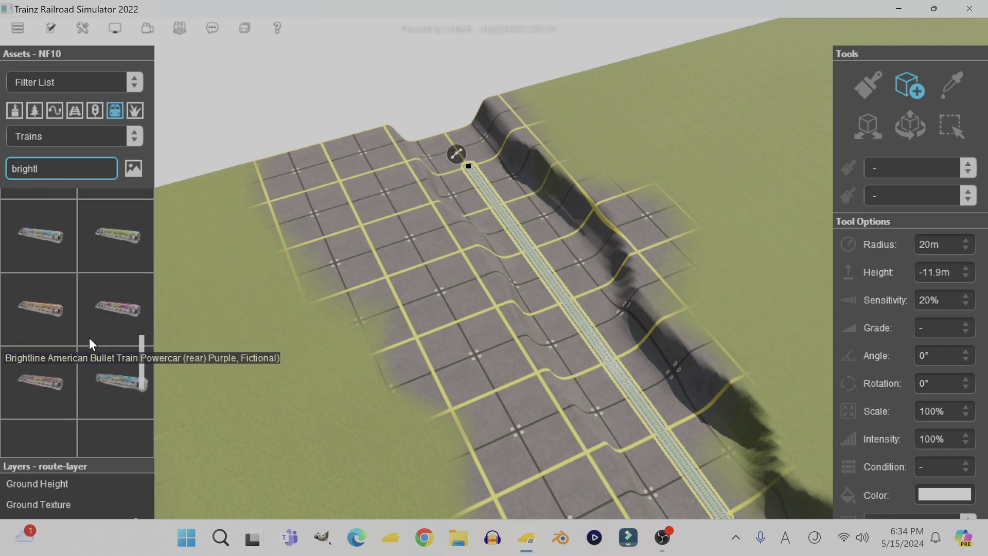
scroll(75, 350, down, 4)
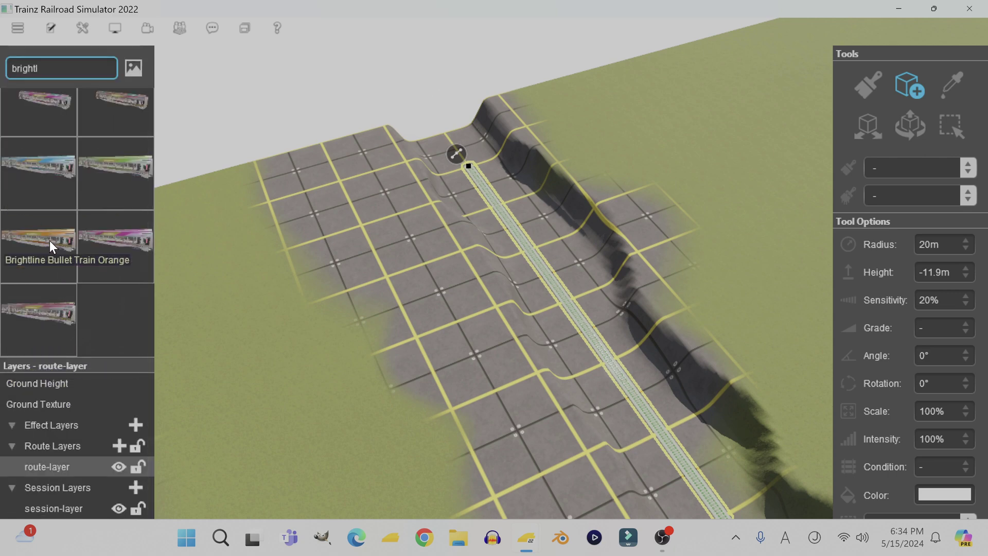
click(35, 178)
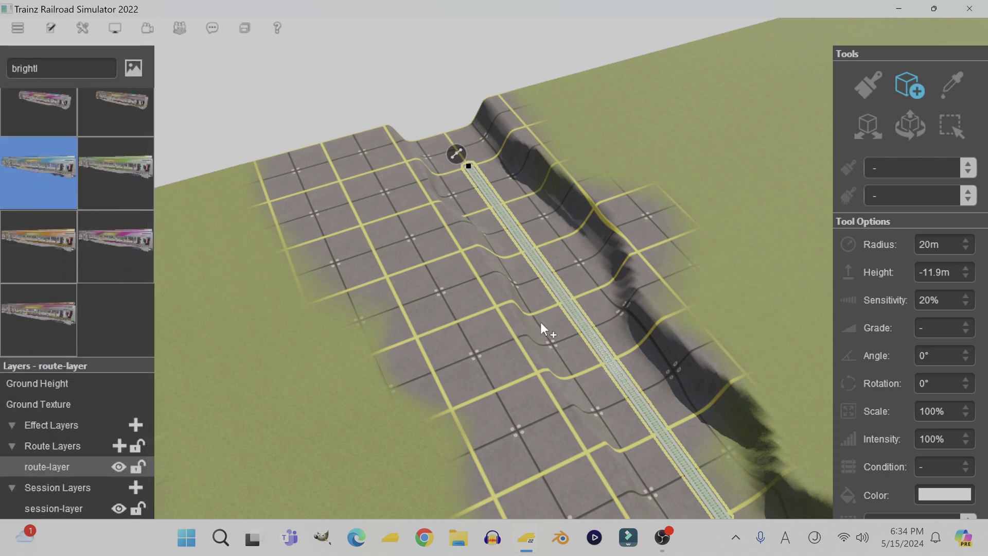
Step: Place the blue Brightline train on the lowered track and check how it crosses the canyon
click(580, 330)
right_drag(547, 335, 378, 313)
right_drag(353, 299, 427, 294)
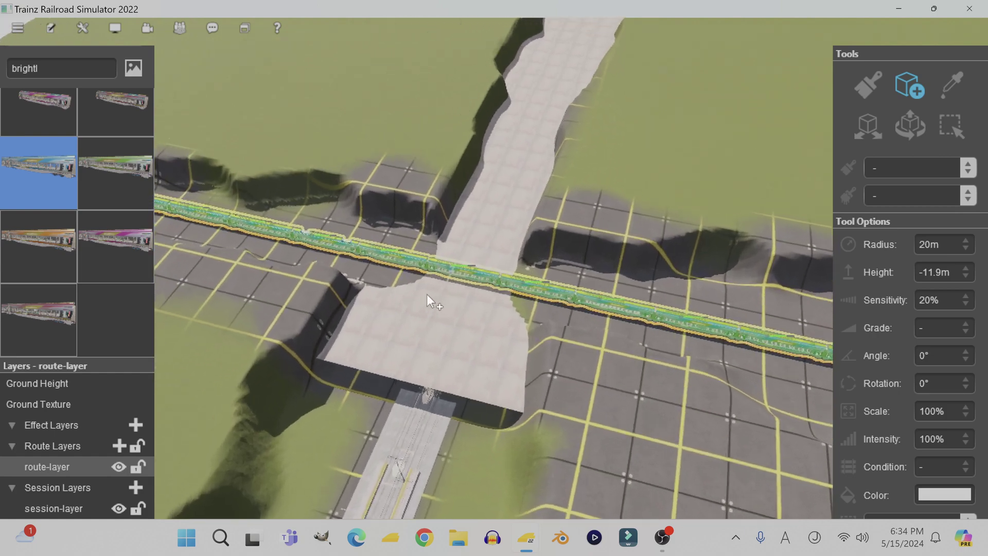
scroll(419, 272, up, 6)
scroll(416, 255, up, 3)
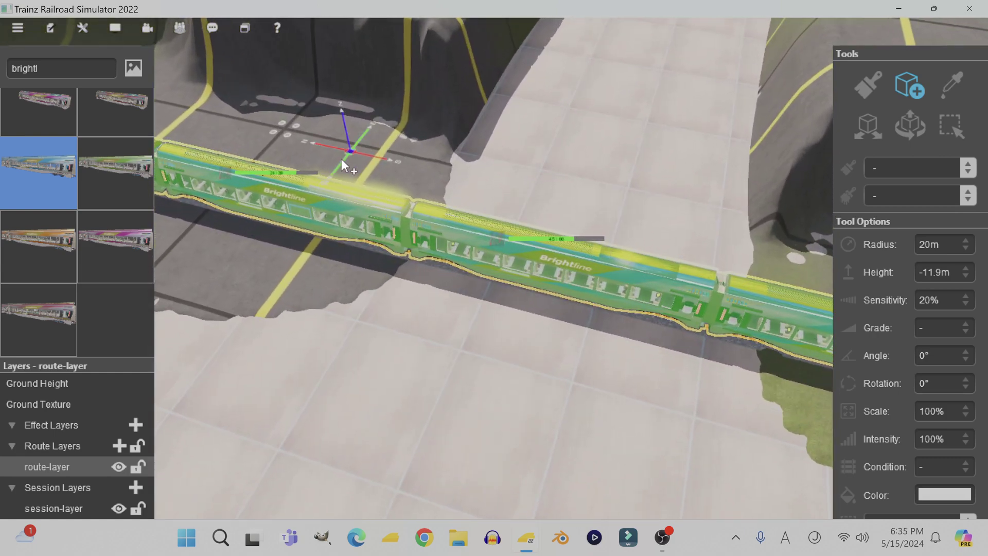
right_drag(342, 158, 414, 204)
scroll(414, 203, down, 3)
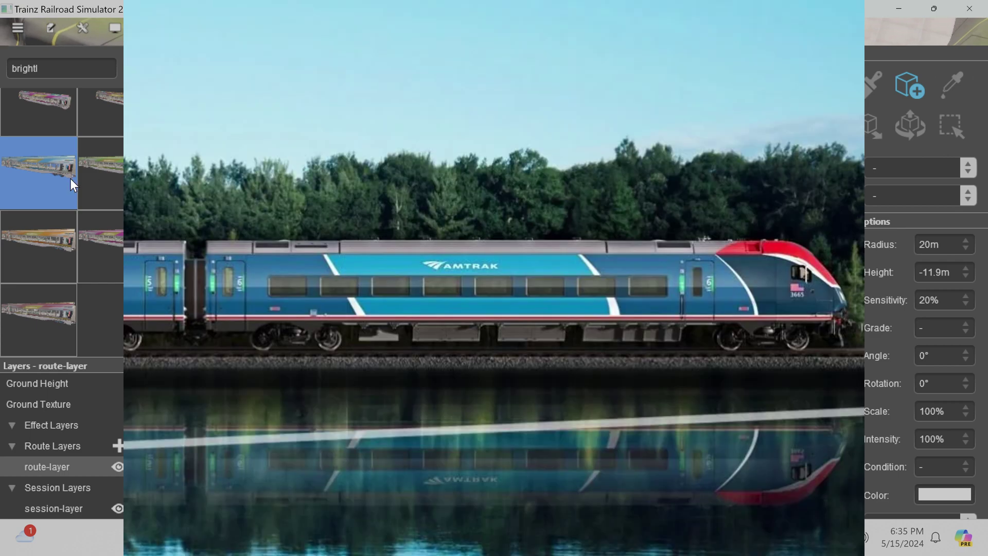
Step: Search the scenery spline assets for "platform"
scroll(70, 179, up, 3)
click(58, 109)
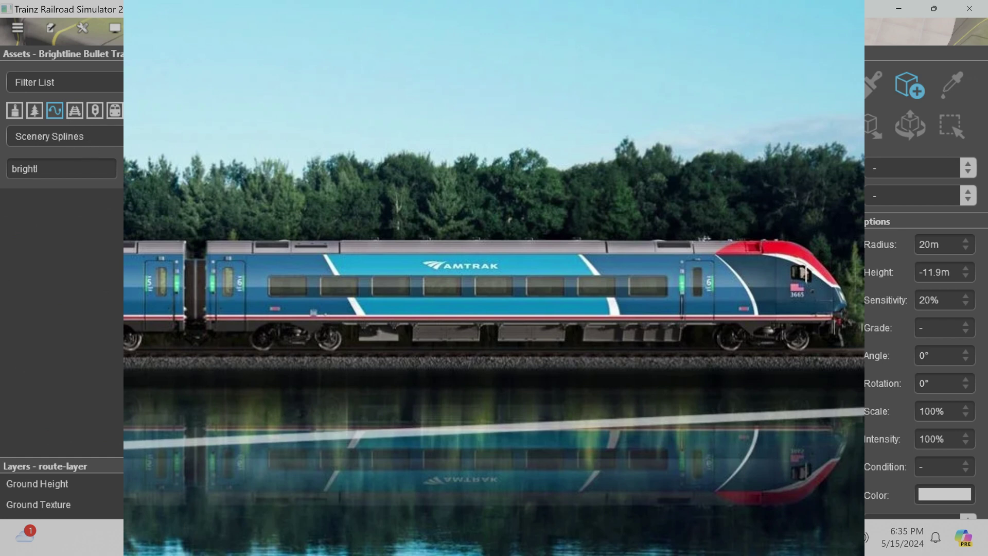
click(59, 169)
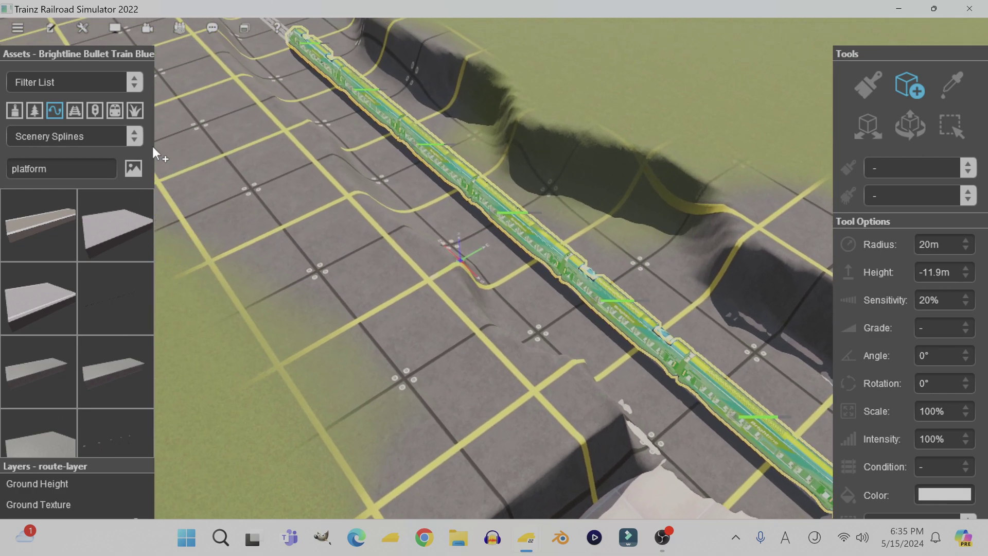
Step: Lay a short 8m concrete platform spline on the ground beside the front of the train
click(93, 214)
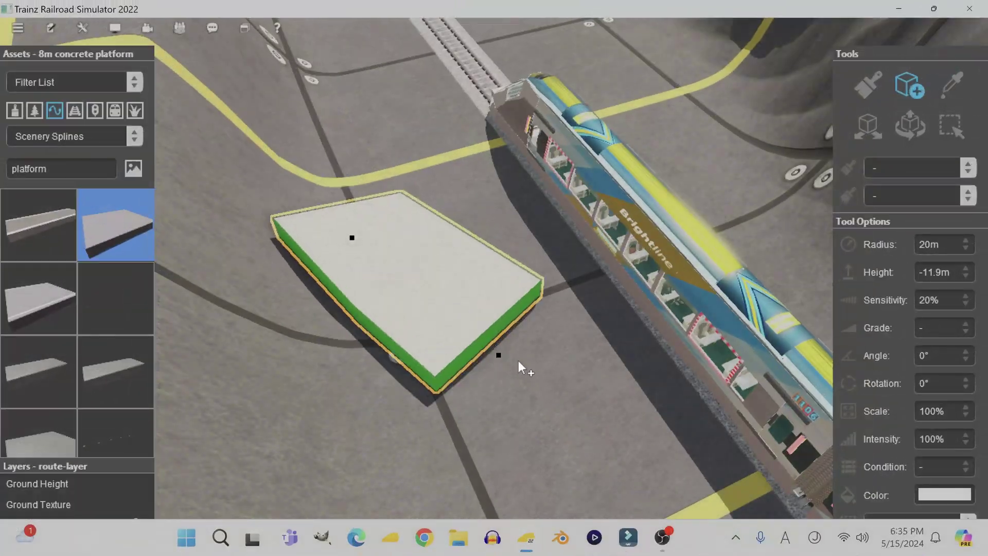
drag(518, 360, 558, 391)
scroll(549, 331, up, 6)
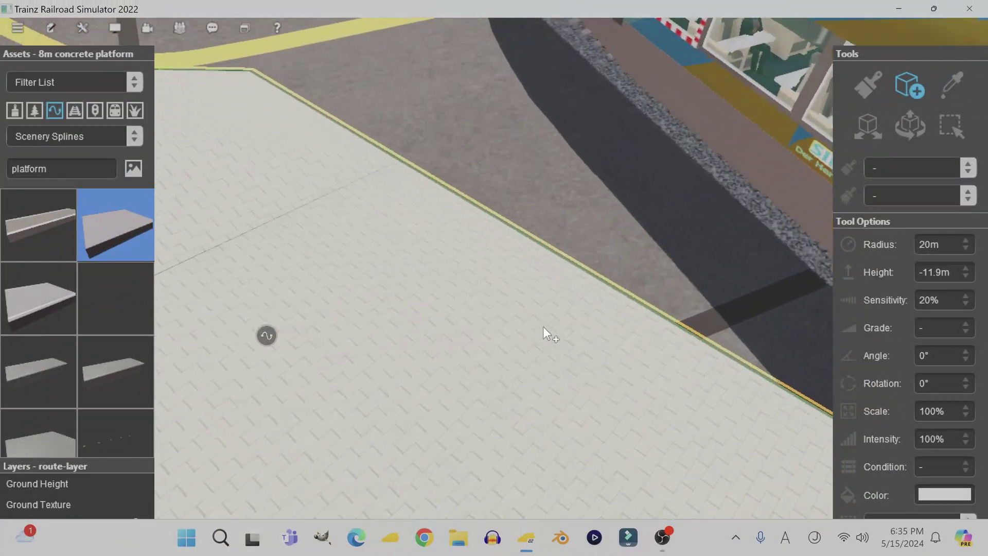
scroll(542, 324, down, 6)
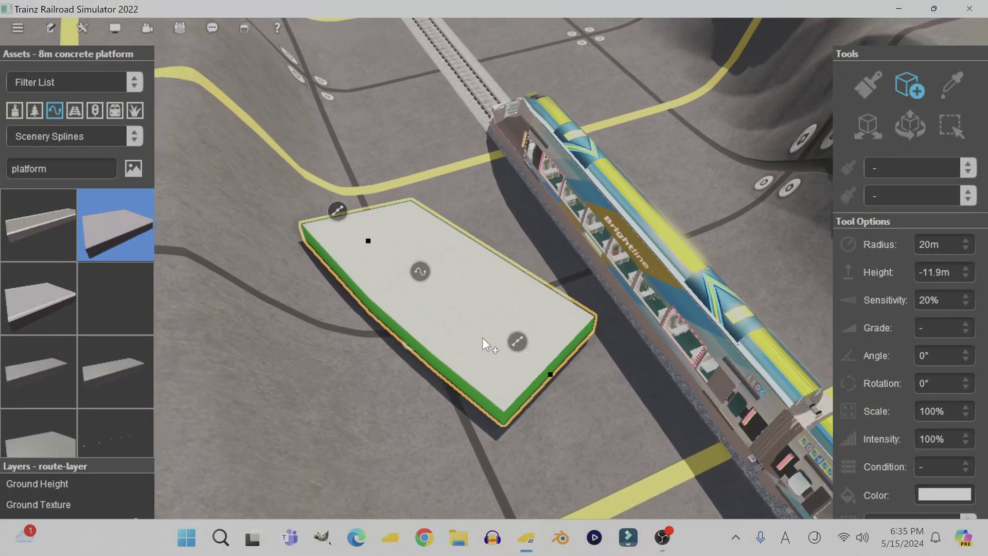
right_drag(463, 265, 250, 195)
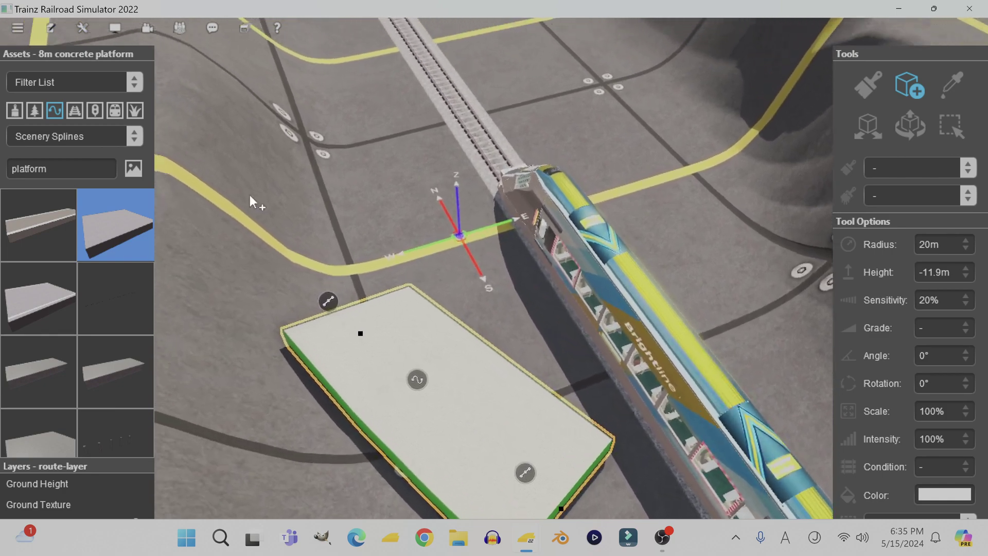
Step: Lay a short 8m concrete platform 2L spline on the opposite side of the track, ahead of the train
click(40, 293)
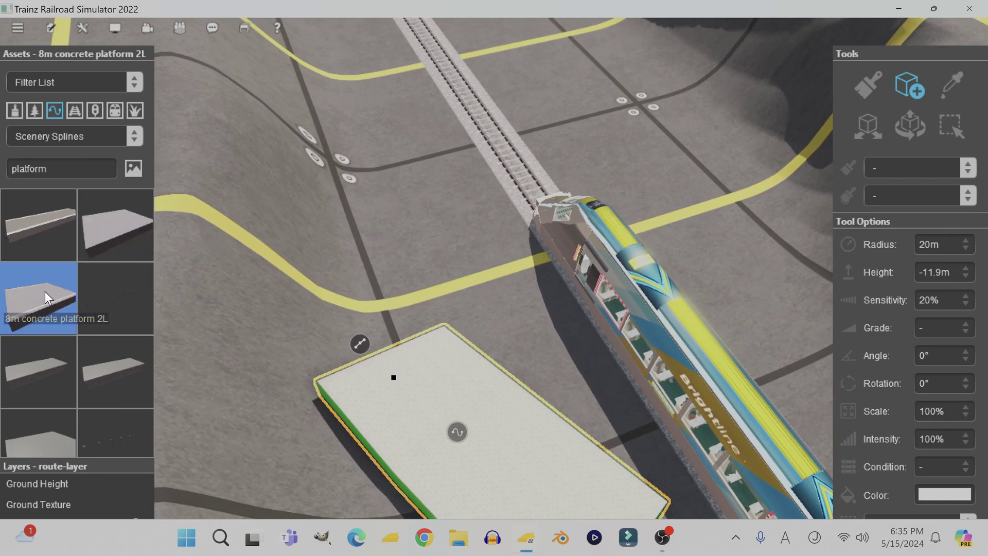
right_drag(382, 247, 636, 251)
click(668, 274)
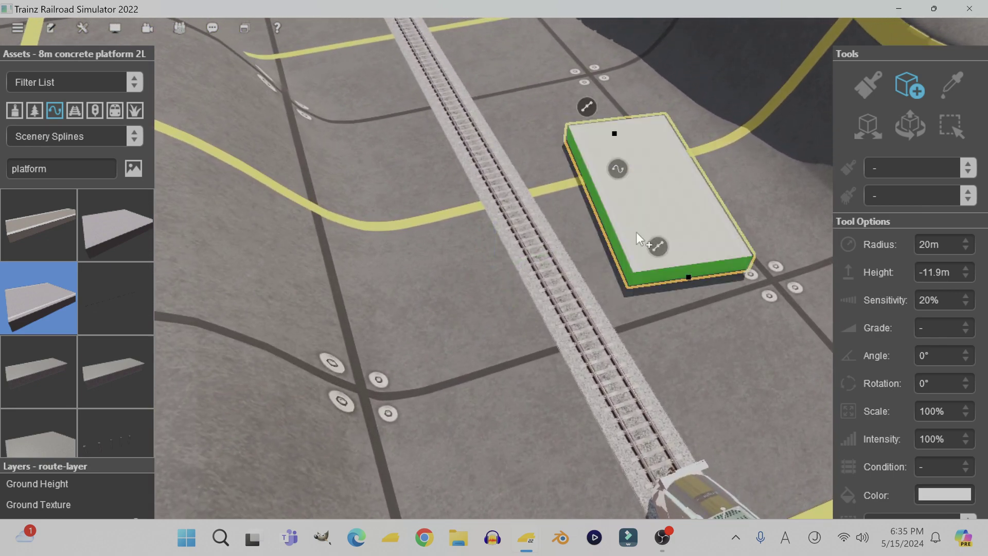
scroll(636, 233, up, 5)
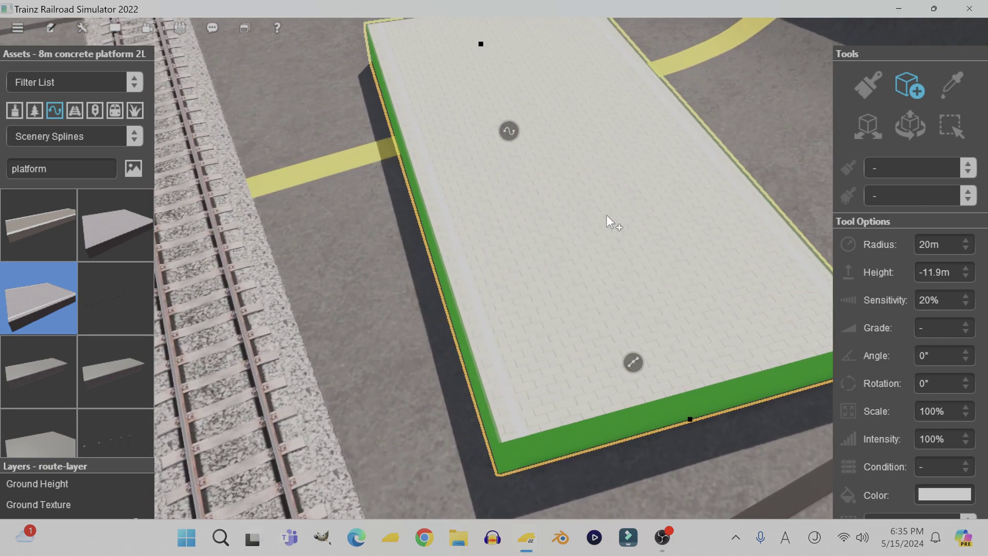
Step: Lay a short AJS Platform (Prewar) spline on the ground beside the track, beyond the 8m concrete platform 2L piece
scroll(606, 214, down, 5)
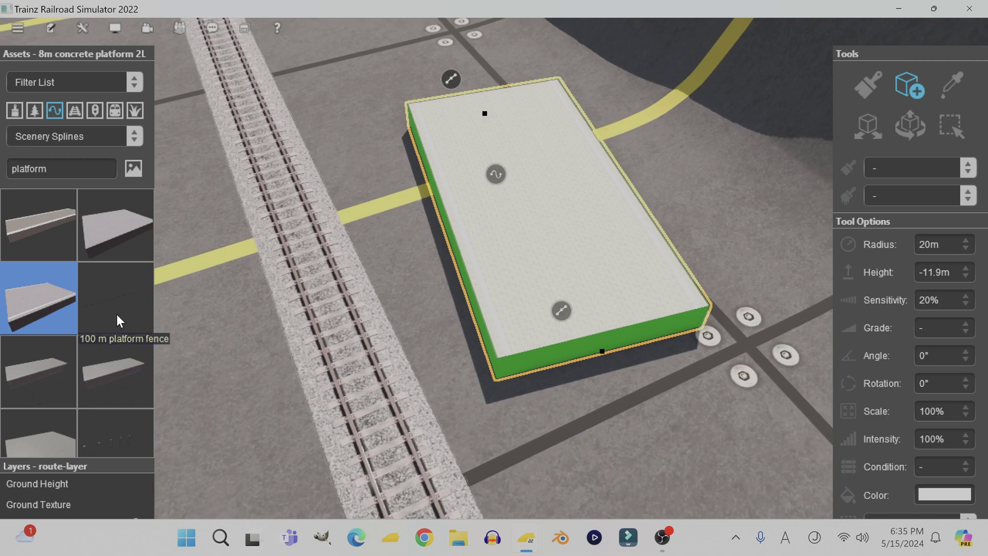
click(116, 314)
right_click(333, 134)
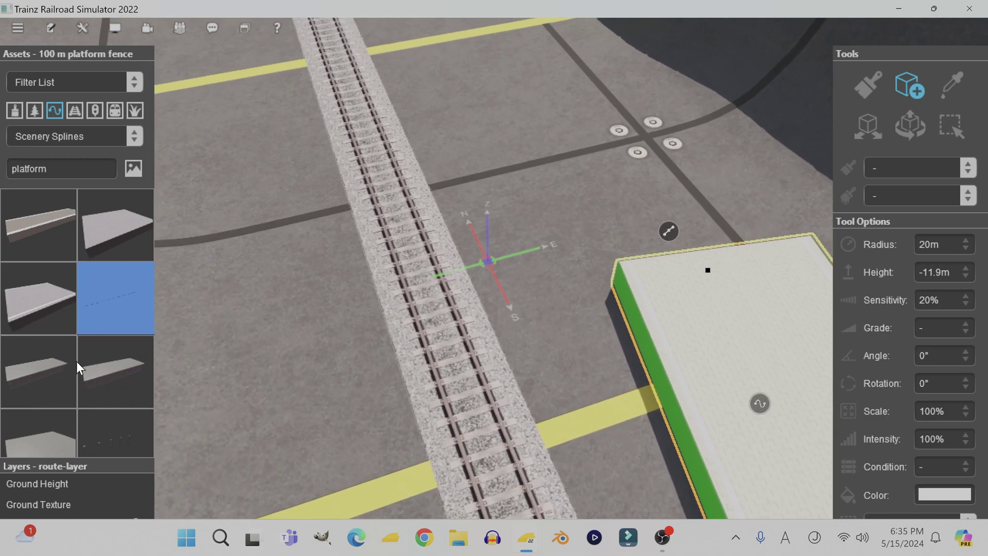
click(41, 386)
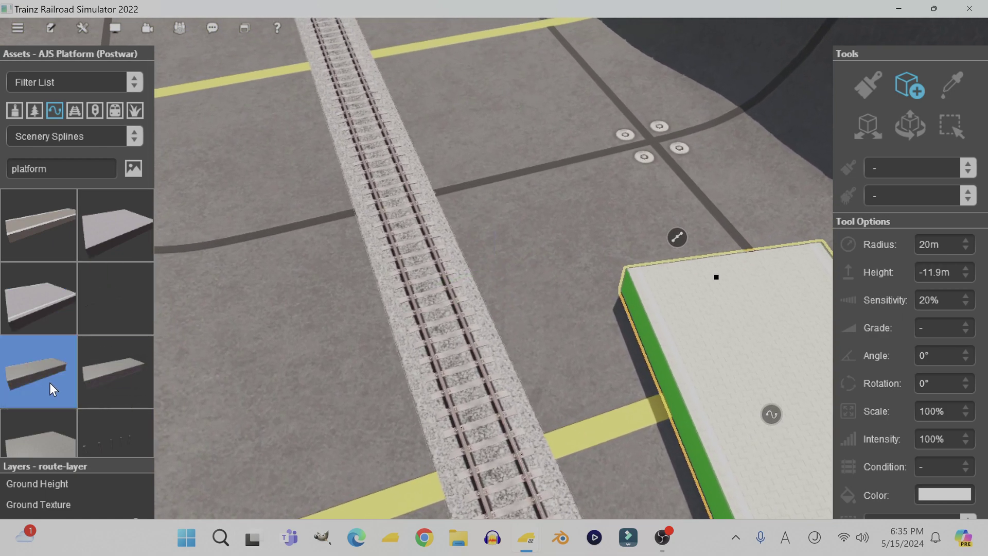
click(94, 367)
click(521, 229)
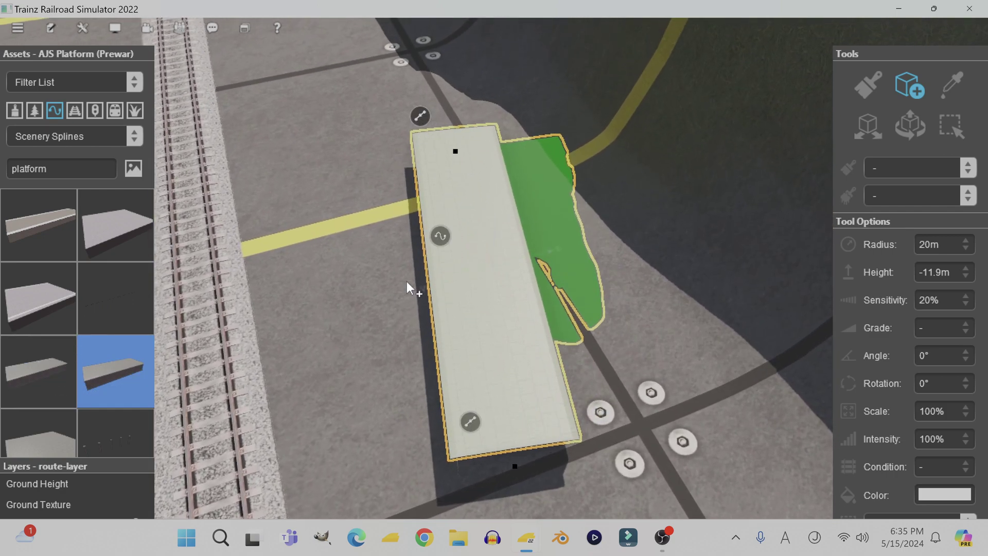
scroll(432, 294, up, 5)
scroll(481, 395, down, 5)
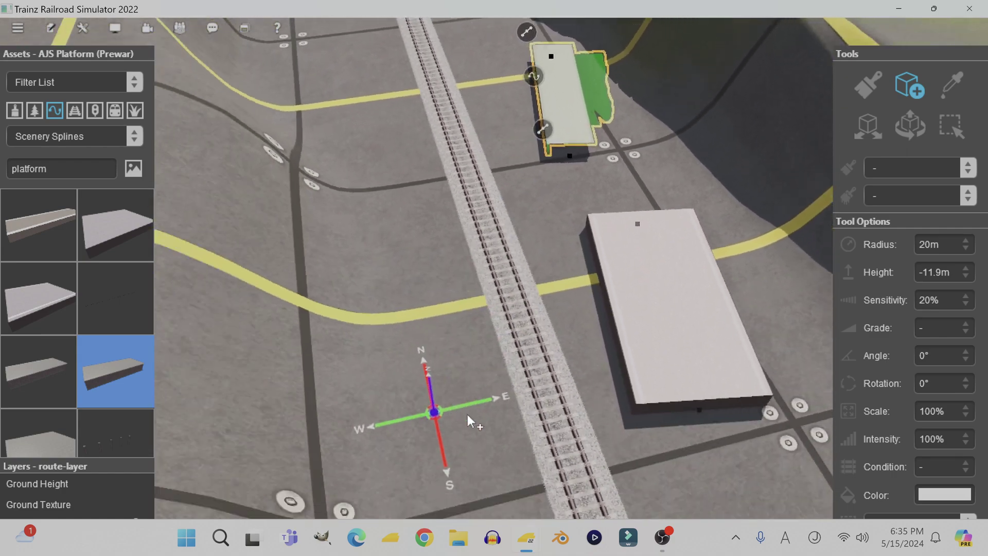
scroll(90, 422, down, 3)
scroll(94, 408, down, 1)
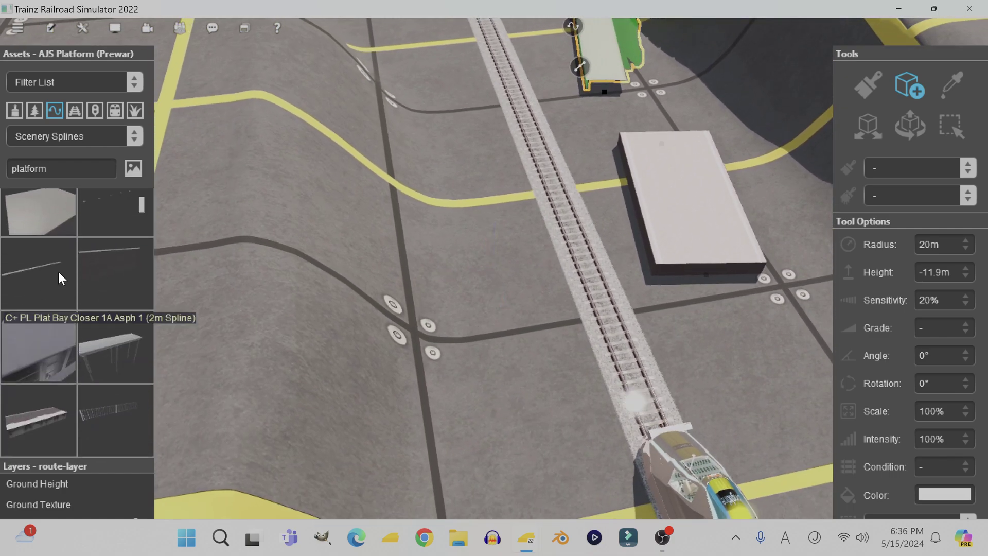
Step: Lay a short CHN platform crossover spline on the open ground at the edge of the grass
click(53, 318)
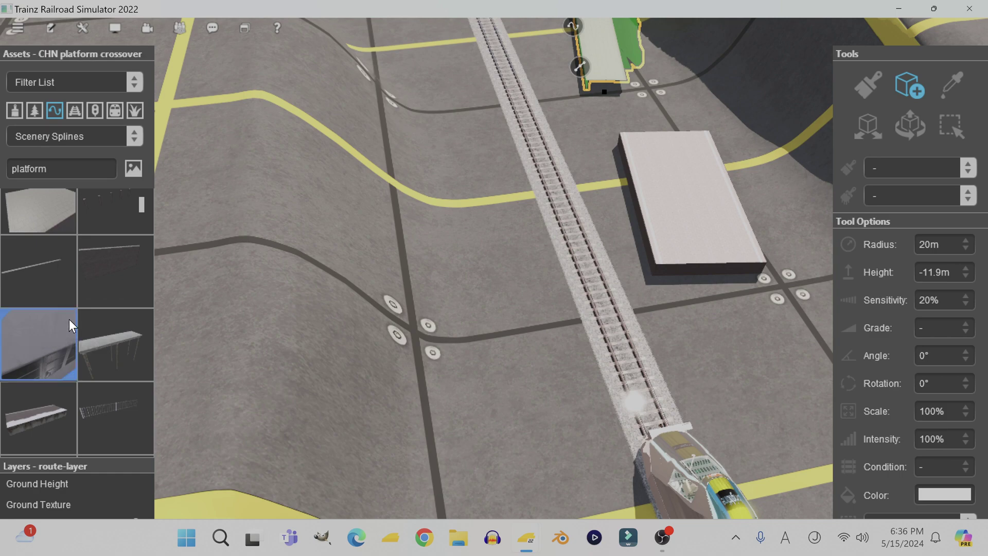
scroll(287, 217, up, 5)
drag(467, 298, 416, 119)
scroll(458, 221, up, 1)
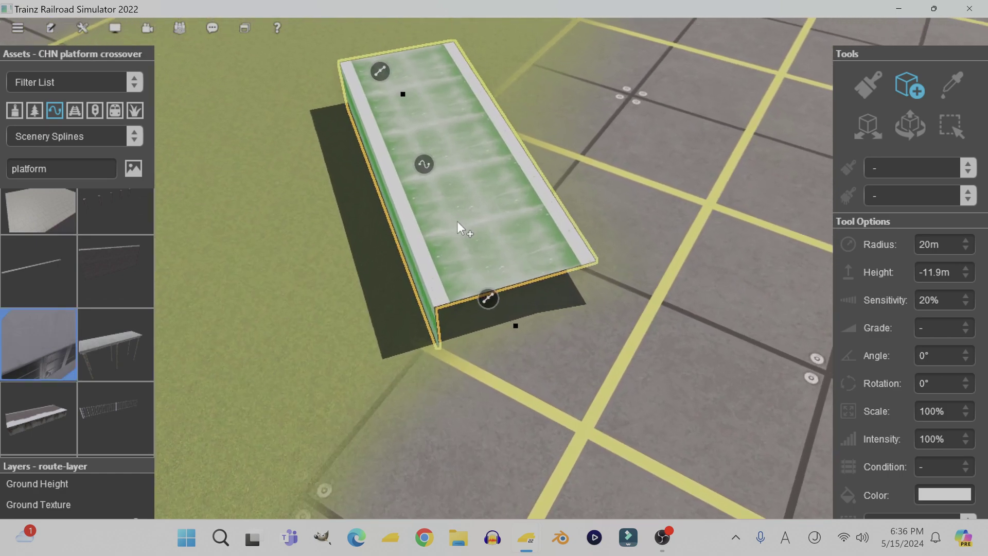
Step: Examine the CHN platform crossover's sides, open ends and top surface from all around
key(Left)
key(Down)
key(Left)
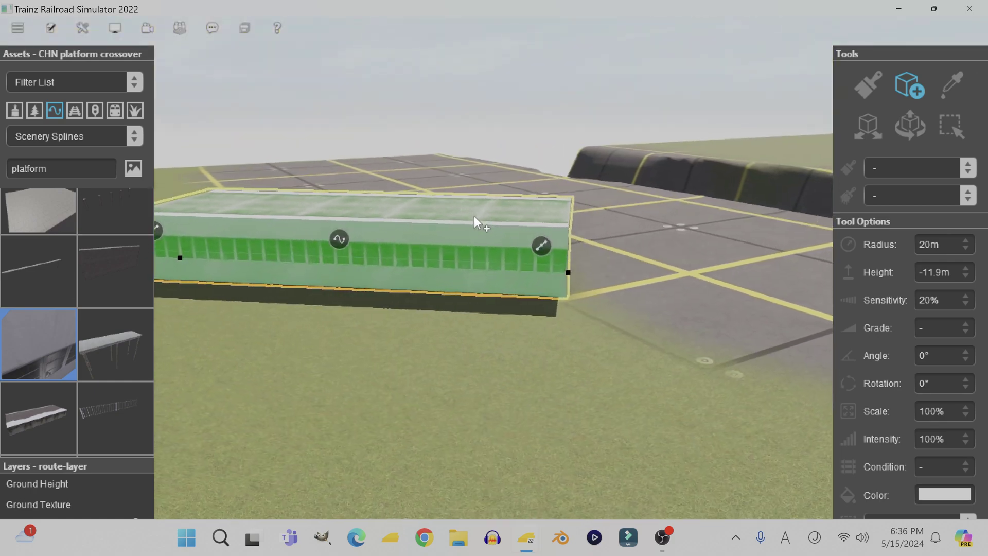
key(Left)
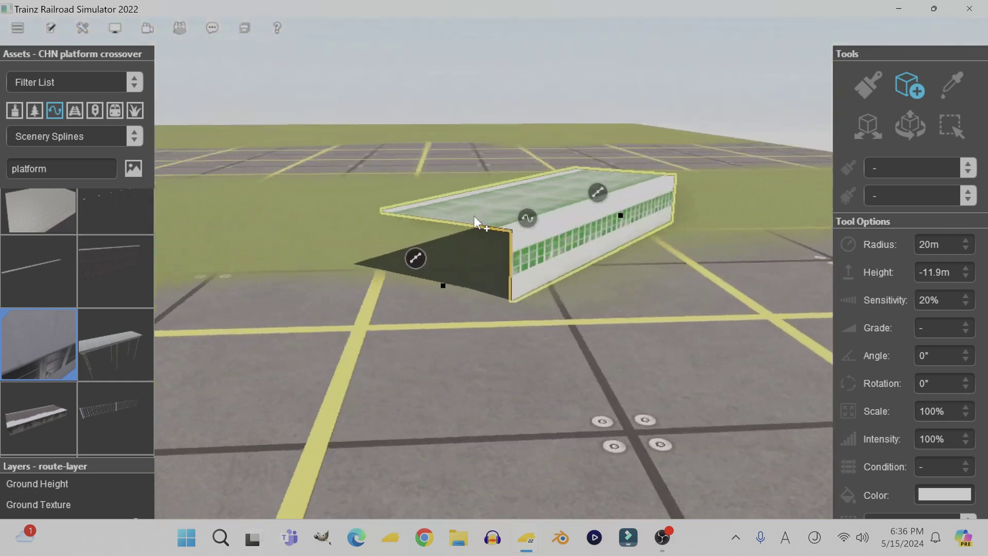
key(Up)
key(Left)
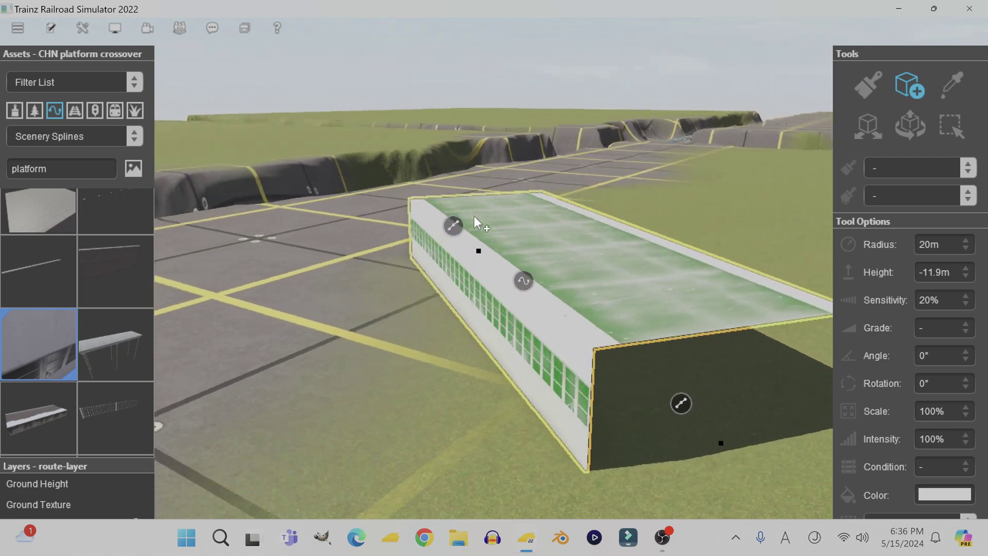
key(Left)
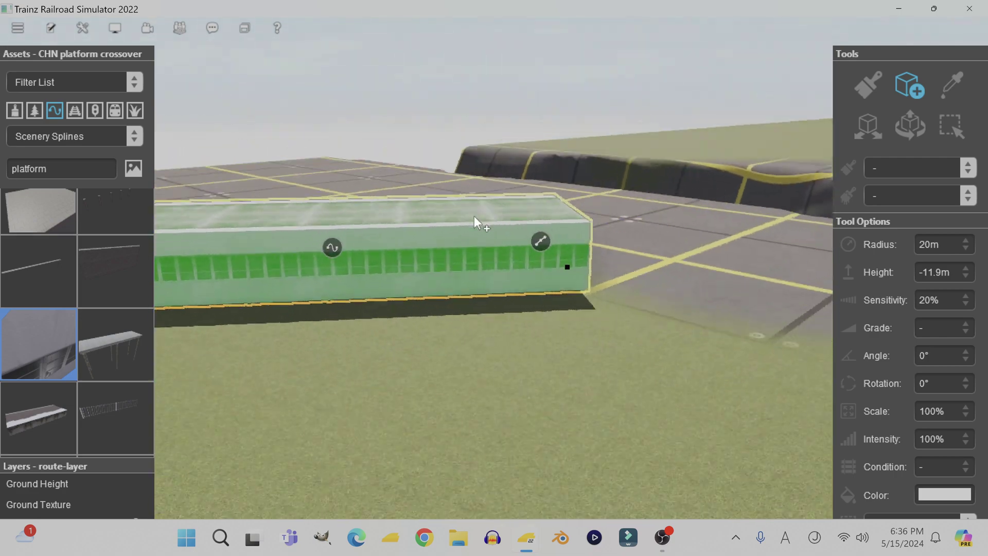
key(Up)
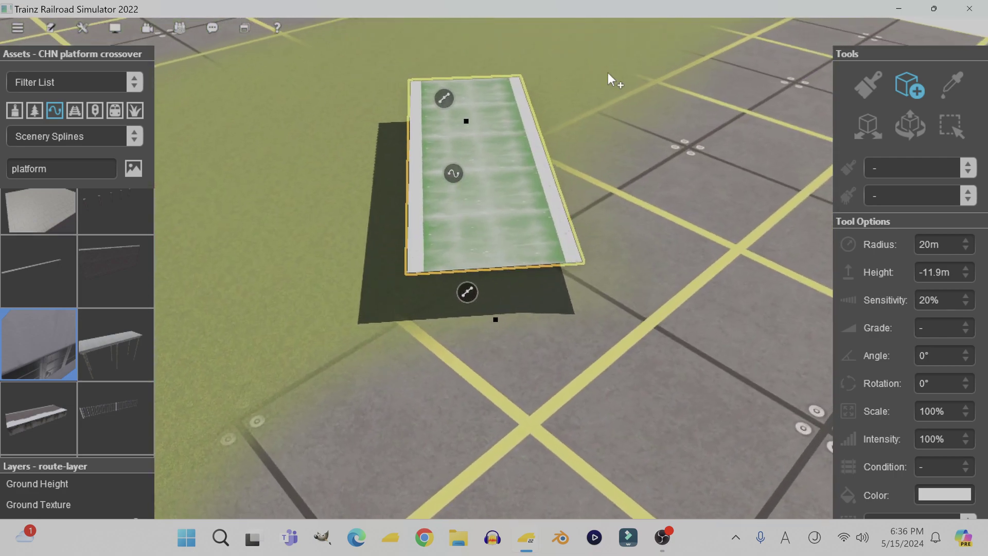
Step: Delete the CHN platform crossover spline from the grass edge
scroll(471, 292, down, 3)
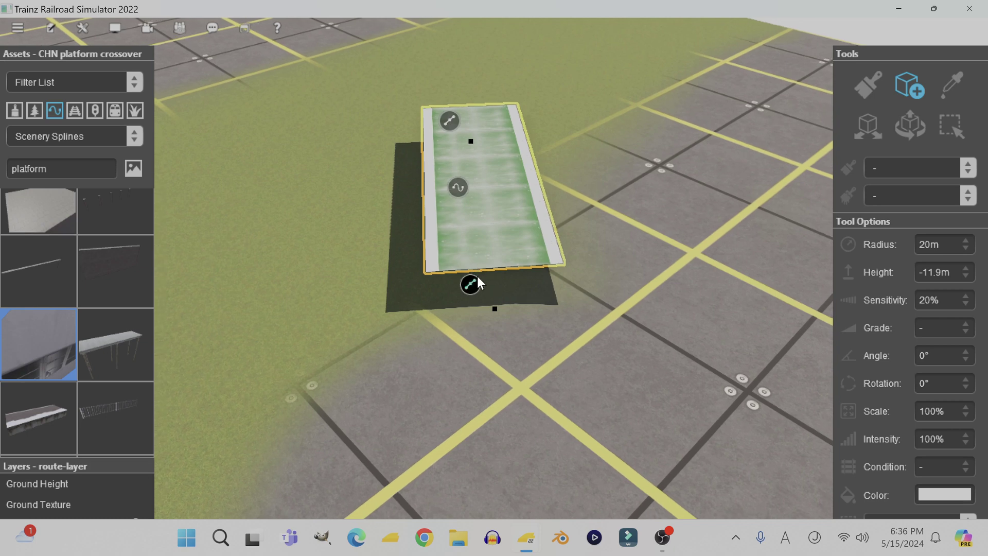
right_click(477, 283)
click(556, 96)
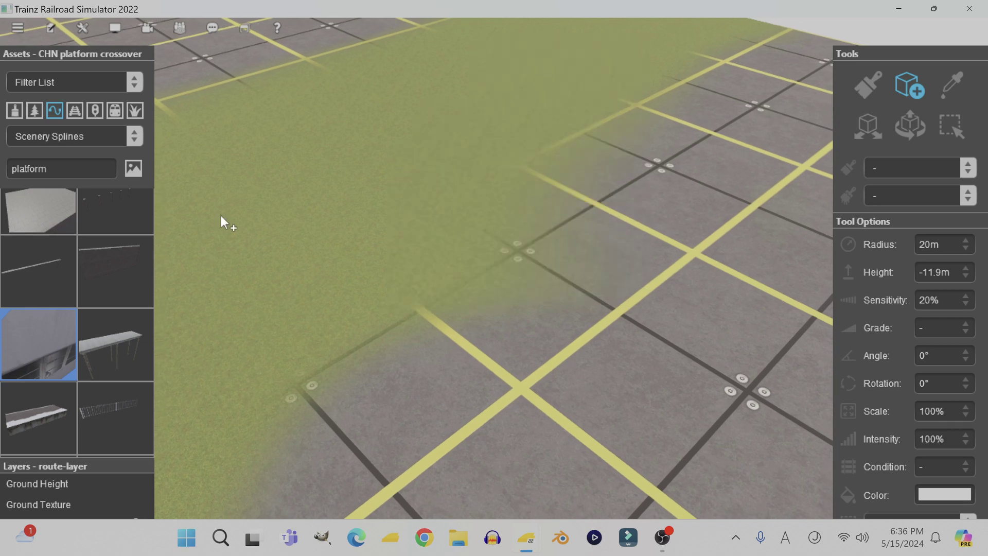
Step: Lay a short Concrete Platform Spline diagonally across the grid ground at the edge of the grass
click(109, 331)
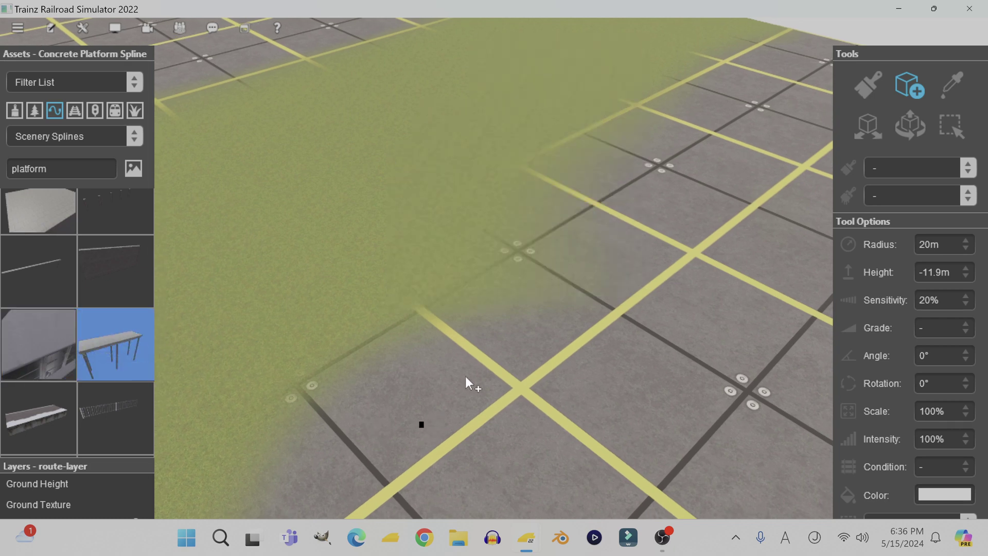
click(541, 293)
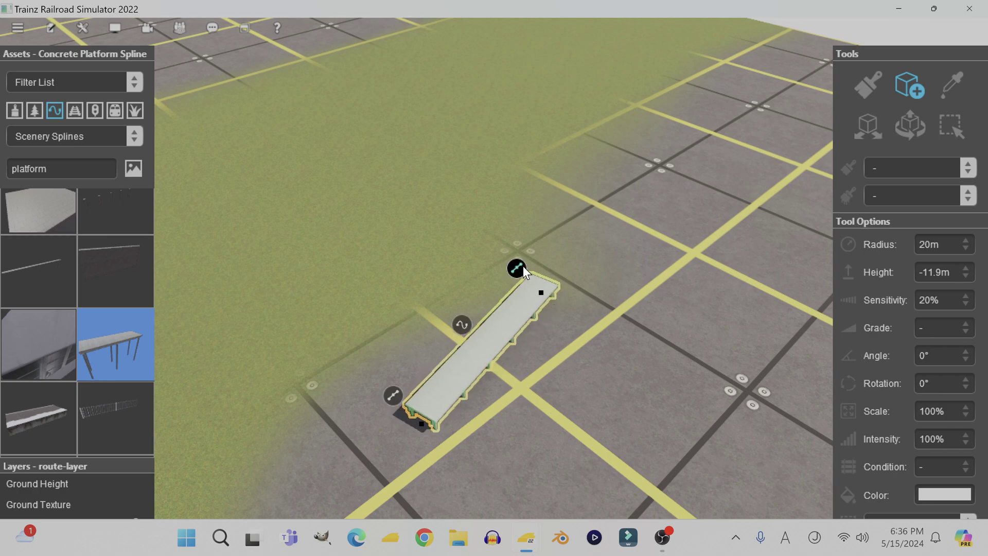
right_click(522, 266)
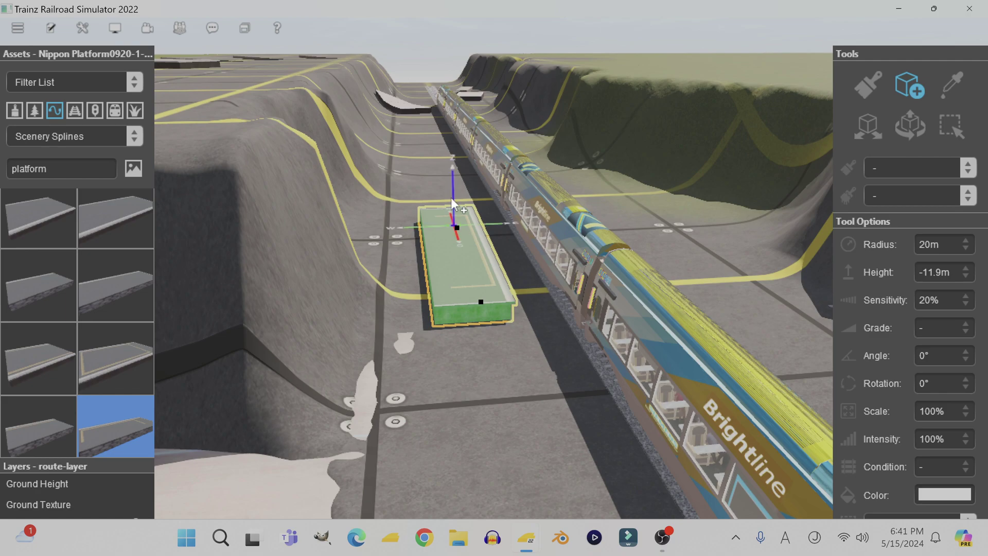
Step: Stretch the Nippon Platform0920-1 spline along the canyon floor so it runs beside the Brightline train
drag(451, 198, 537, 222)
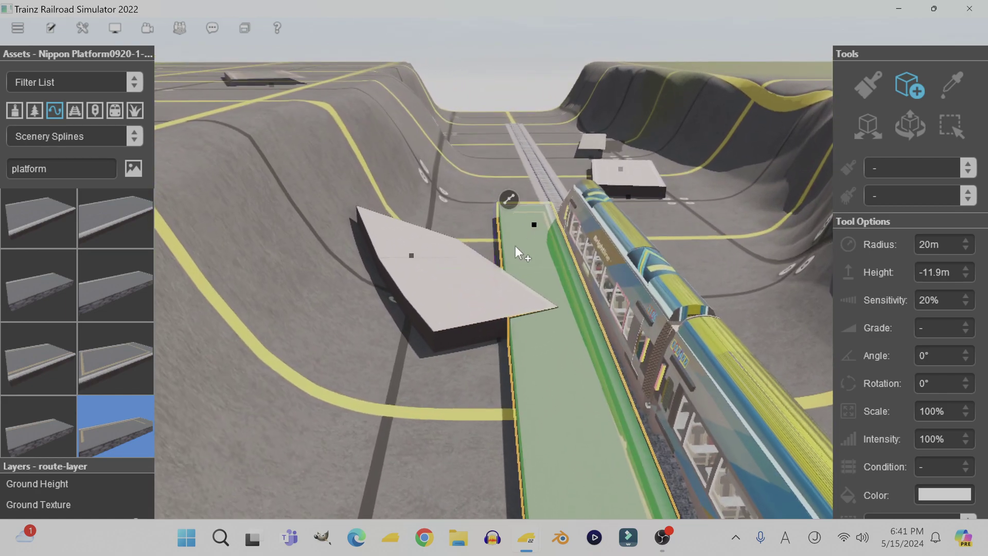
Step: Delete the skewed concrete platform that overlaps the Nippon platform beside the train
click(876, 110)
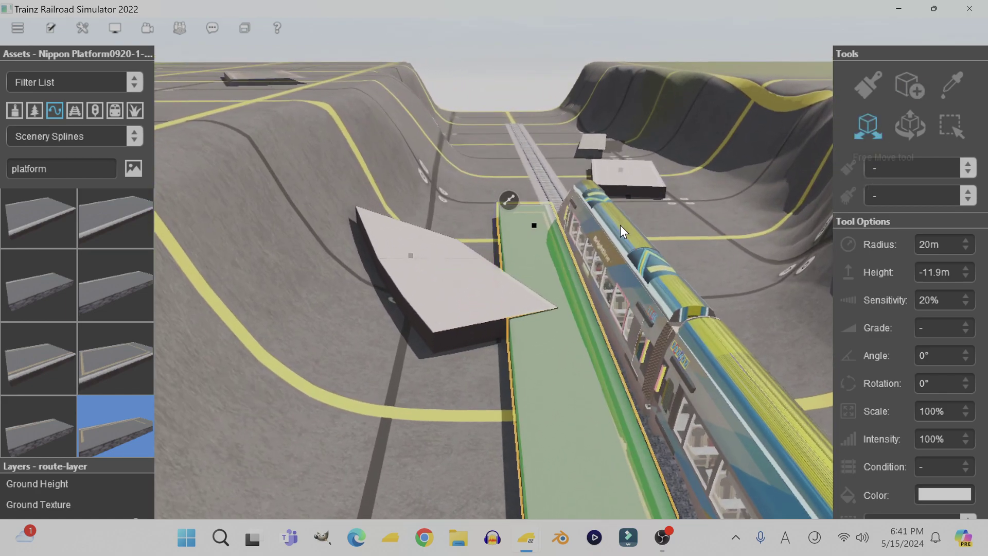
click(411, 252)
click(386, 234)
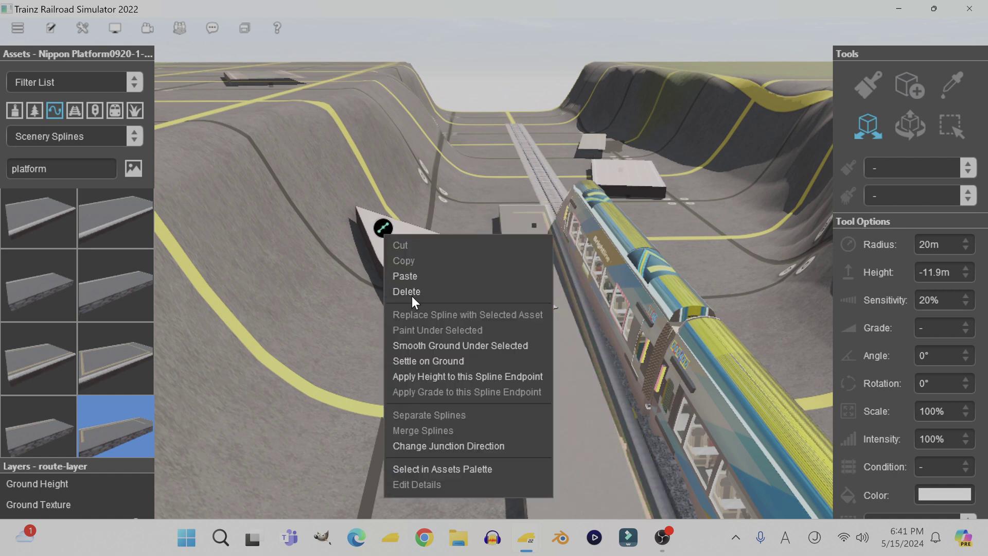
click(434, 288)
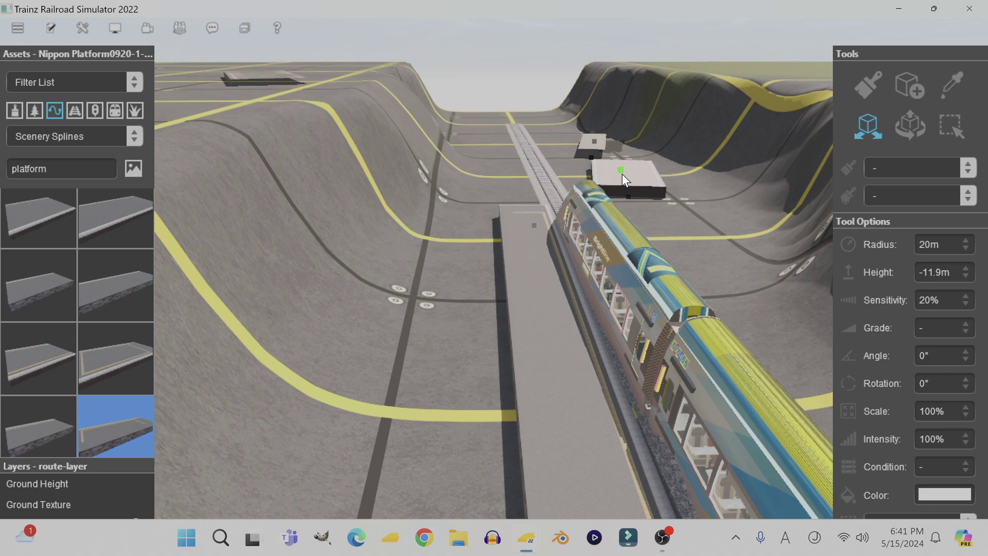
Step: Delete the two test platform pieces on the opposite side of the track, ahead of the train
mouse_move(620, 177)
click(599, 151)
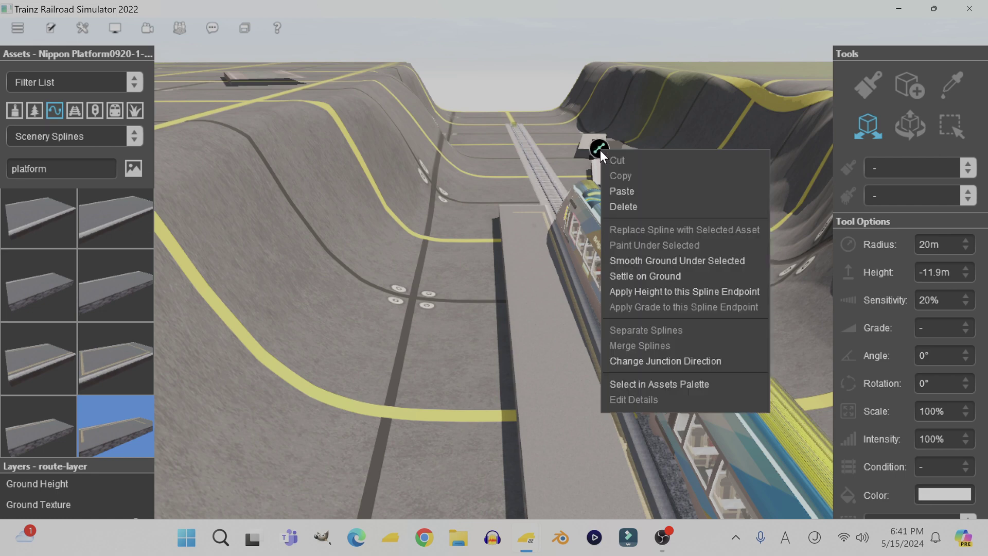
click(620, 208)
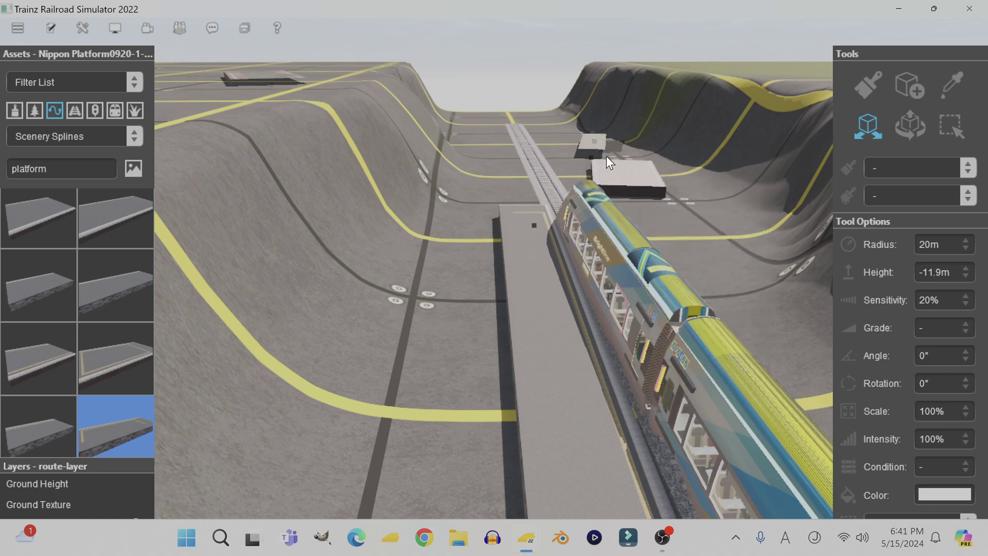
click(573, 125)
click(576, 177)
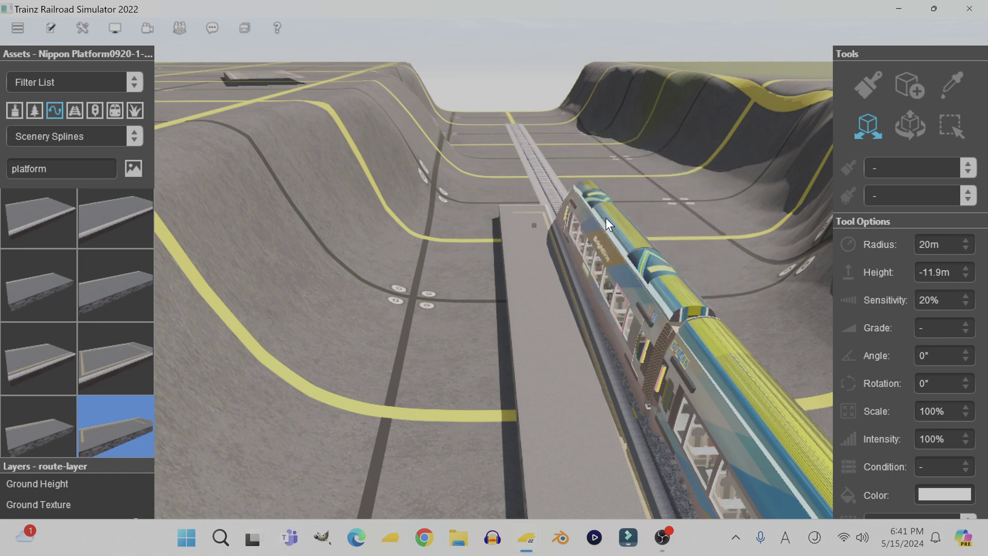
Step: Reposition the Nippon platform's near endpoint against the train, on the pale ground outside the canyon walls
scroll(502, 295, down, 3)
right_drag(432, 415, 442, 266)
scroll(449, 260, down, 3)
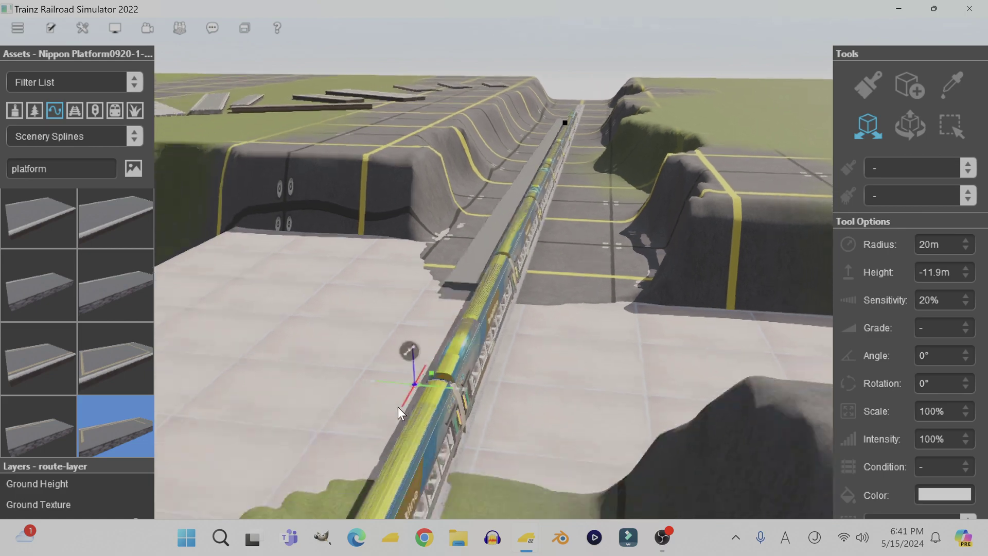
key(Left)
drag(397, 407, 481, 320)
key(Left)
key(Left)
key(Left)
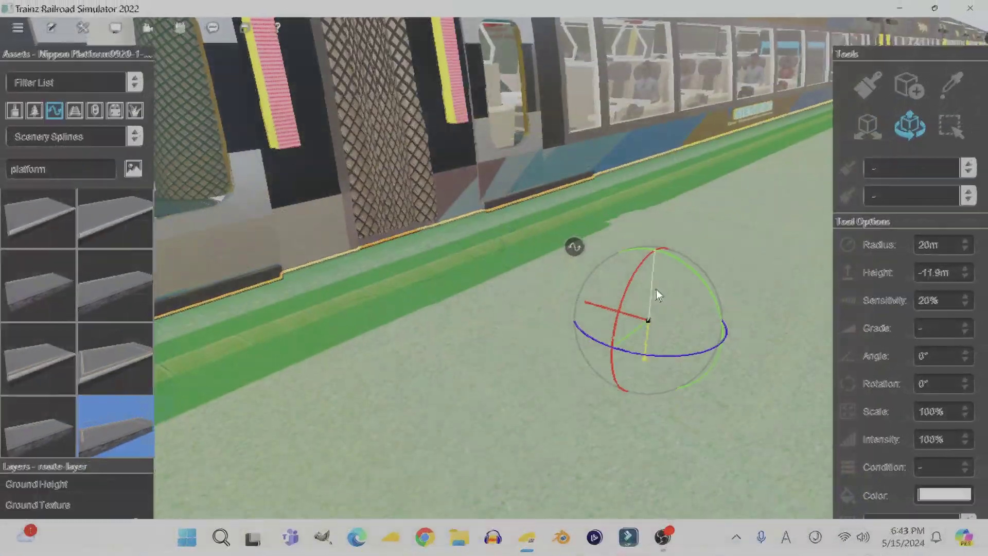
Step: Inspect how the Nippon platform's edge lines up with the train's doors and side along its length
right_click(596, 278)
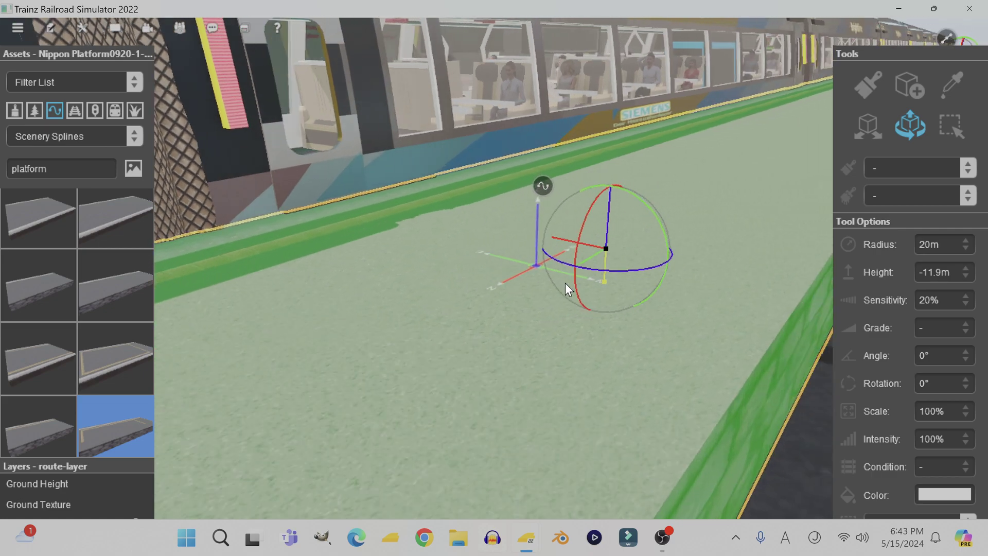
right_click(350, 308)
scroll(604, 376, down, 8)
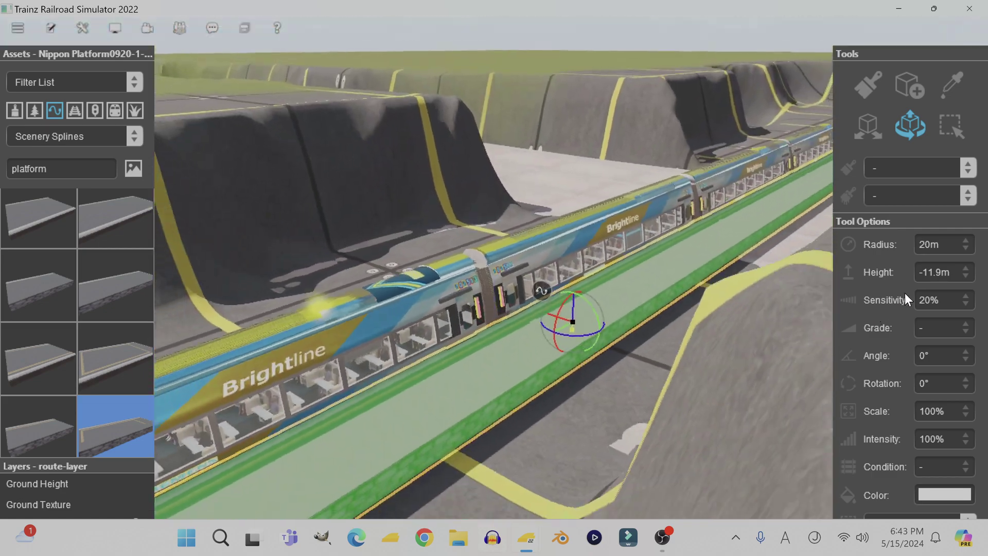
right_click(546, 348)
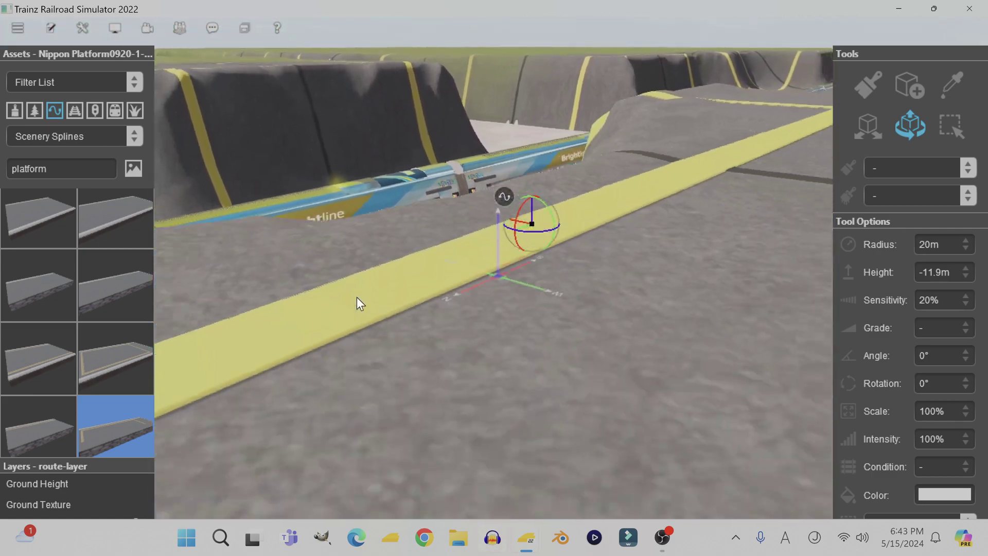
right_click(356, 298)
key(Right)
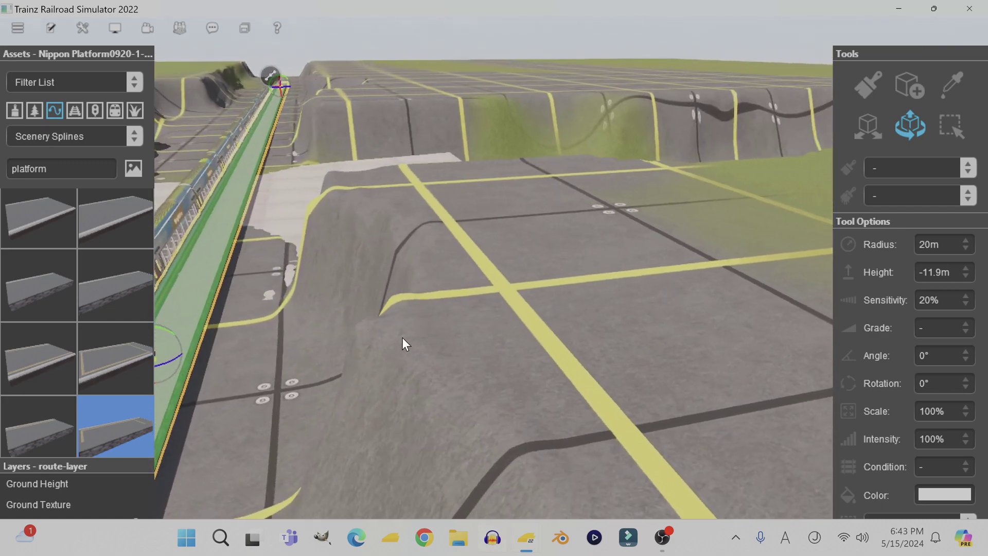
right_click(251, 321)
key(Left)
scroll(321, 318, up, 3)
right_click(333, 322)
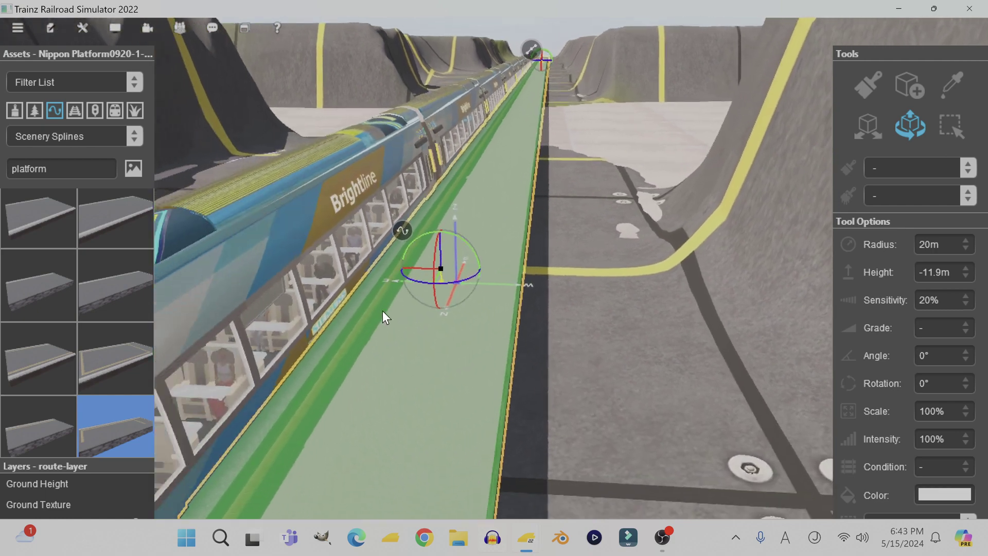
right_click(383, 311)
right_click(485, 366)
scroll(556, 305, up, 3)
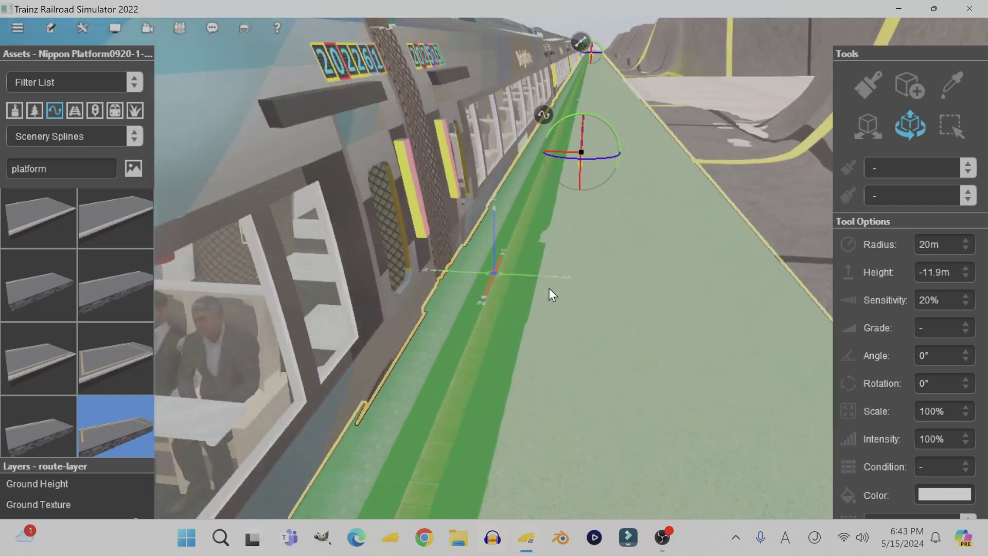
scroll(605, 263, down, 3)
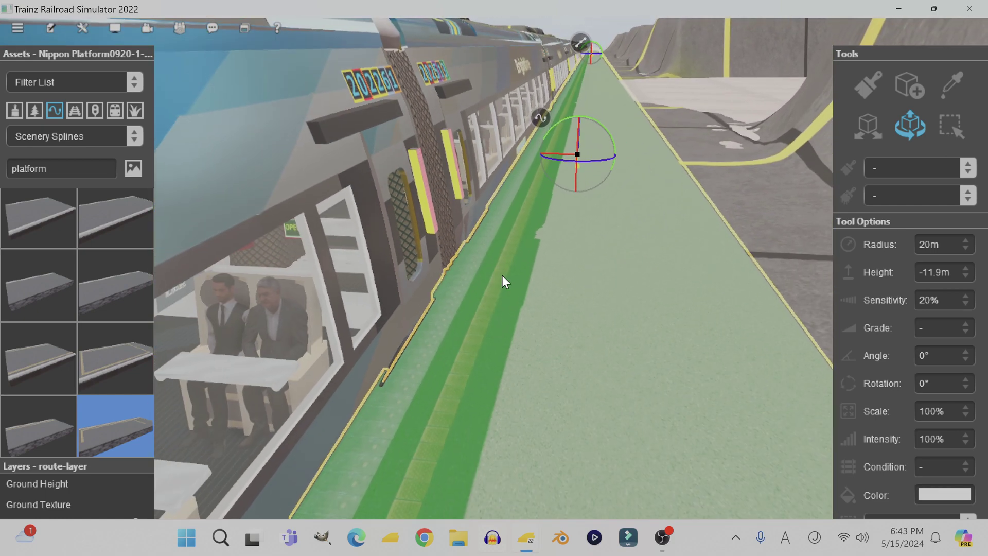
click(582, 288)
right_click(517, 262)
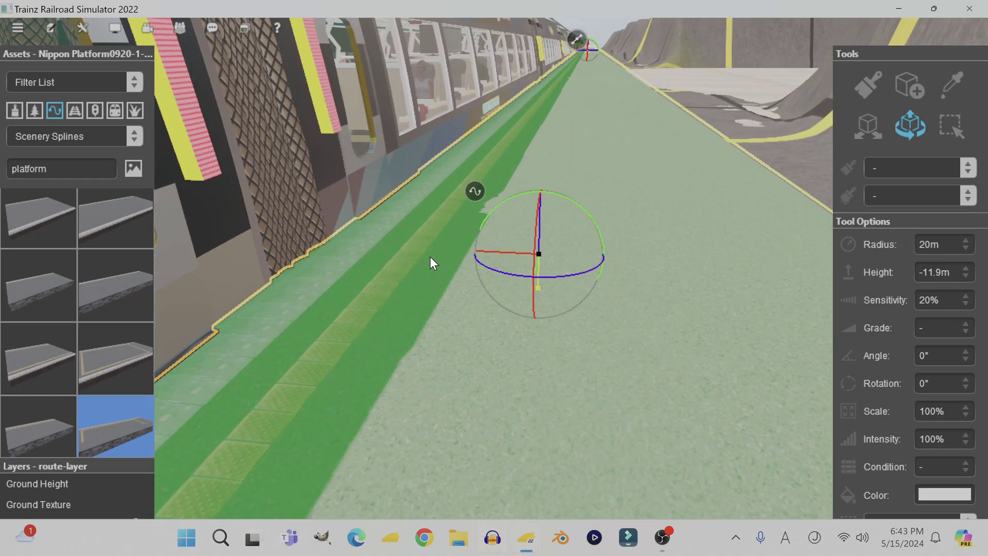
Step: Examine the gap between the Nippon platform's edge and the train cars at close range, from the coupling to the windows
key(Down)
key(Left)
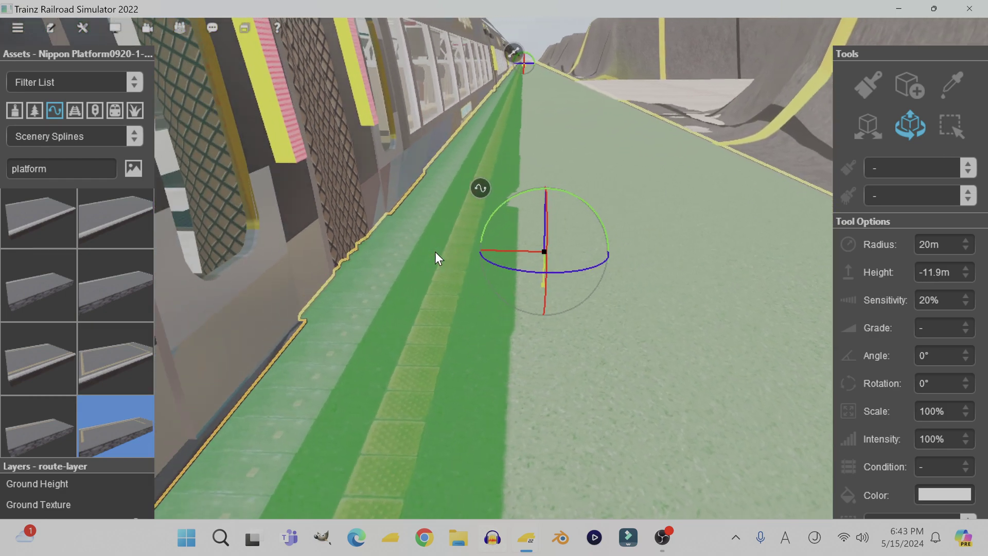
key(Down)
key(Left)
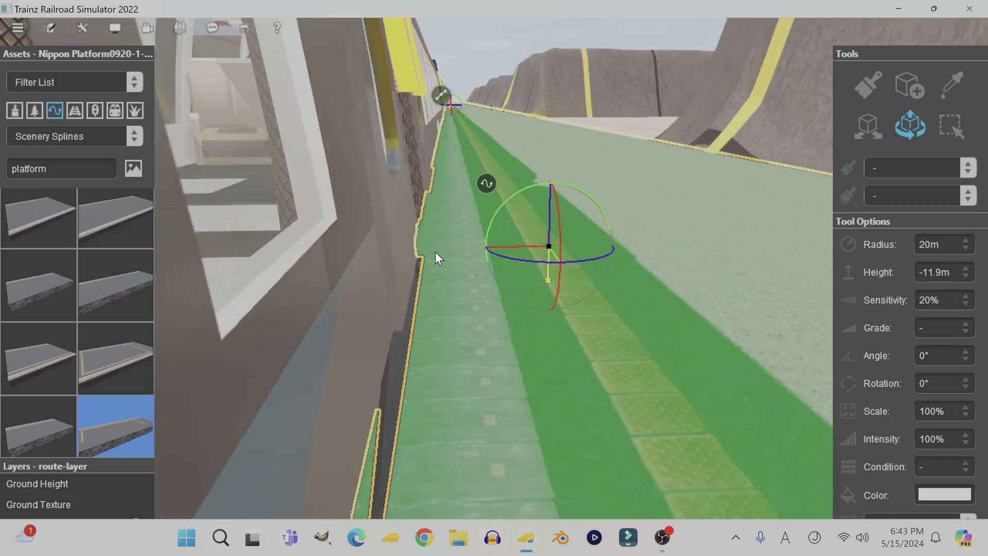
key(Right)
key(Right)
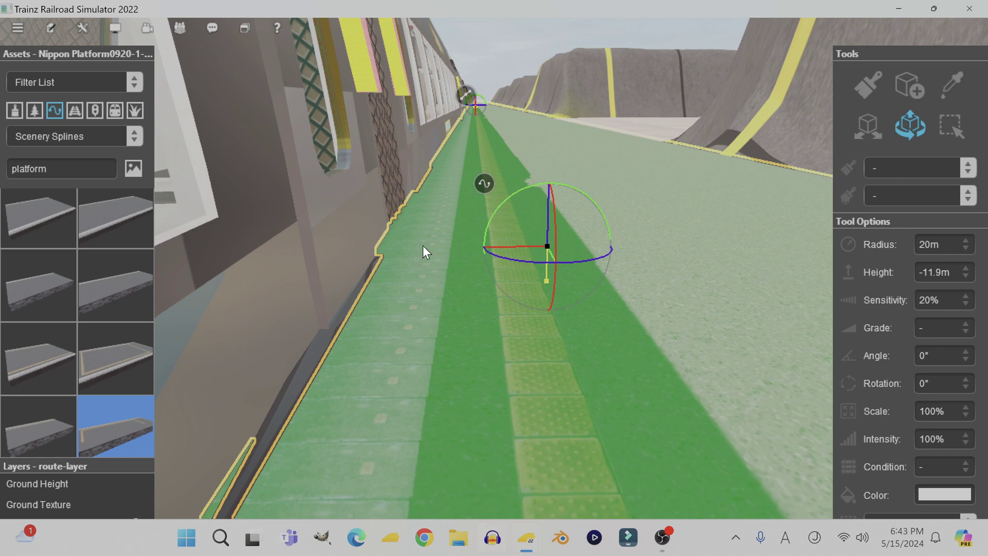
mouse_move(522, 245)
mouse_down()
mouse_move(541, 246)
mouse_move(529, 259)
mouse_up()
right_click(354, 339)
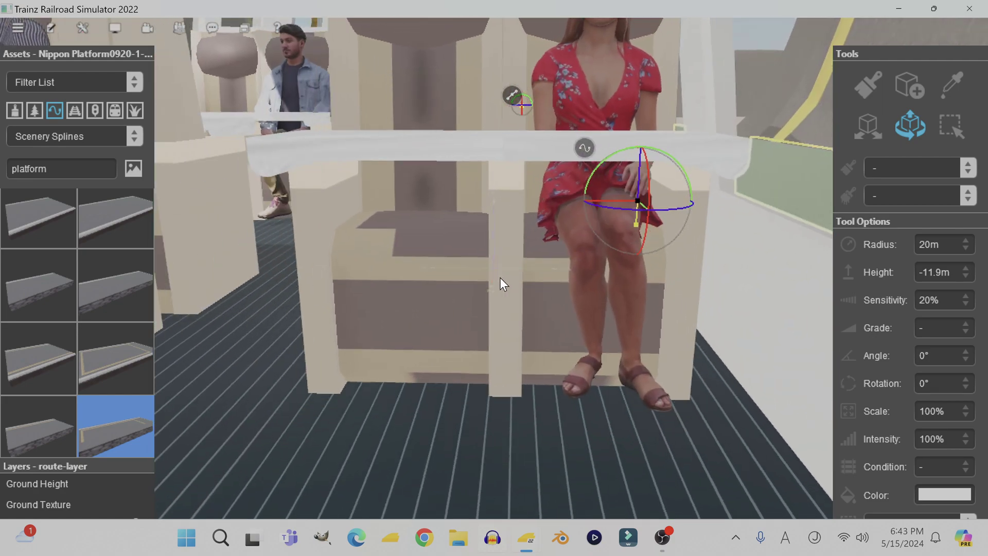
right_click(508, 287)
right_click(524, 268)
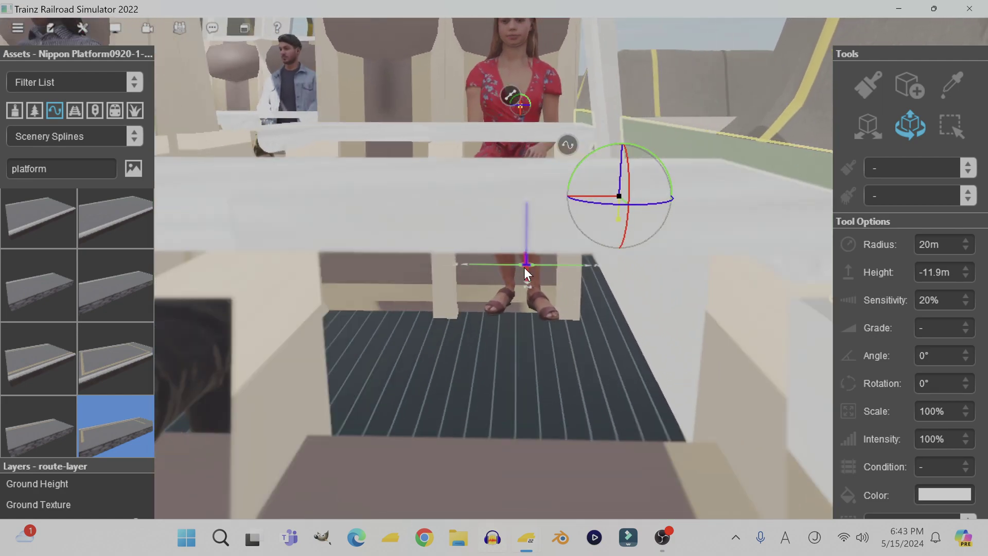
right_click(504, 261)
right_click(500, 250)
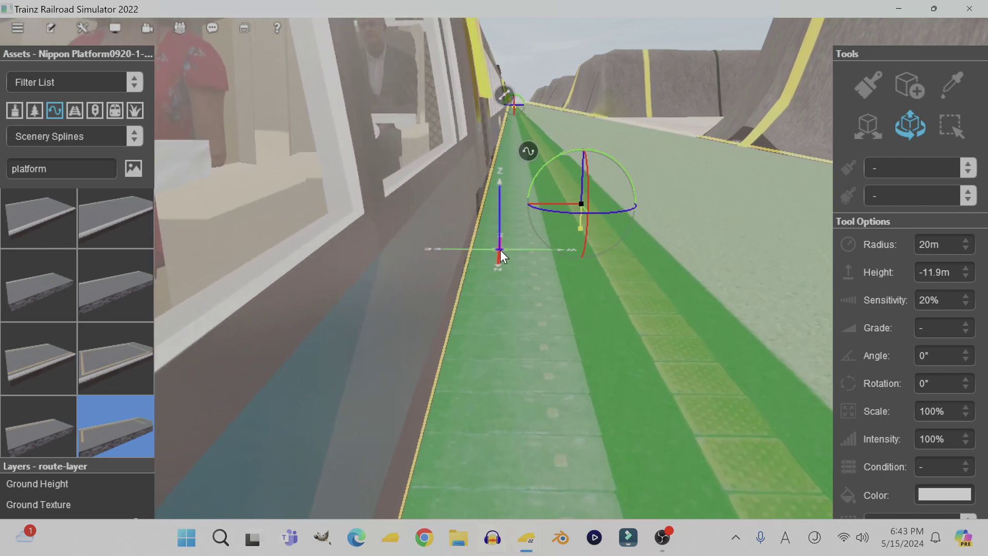
right_click(479, 258)
right_click(506, 253)
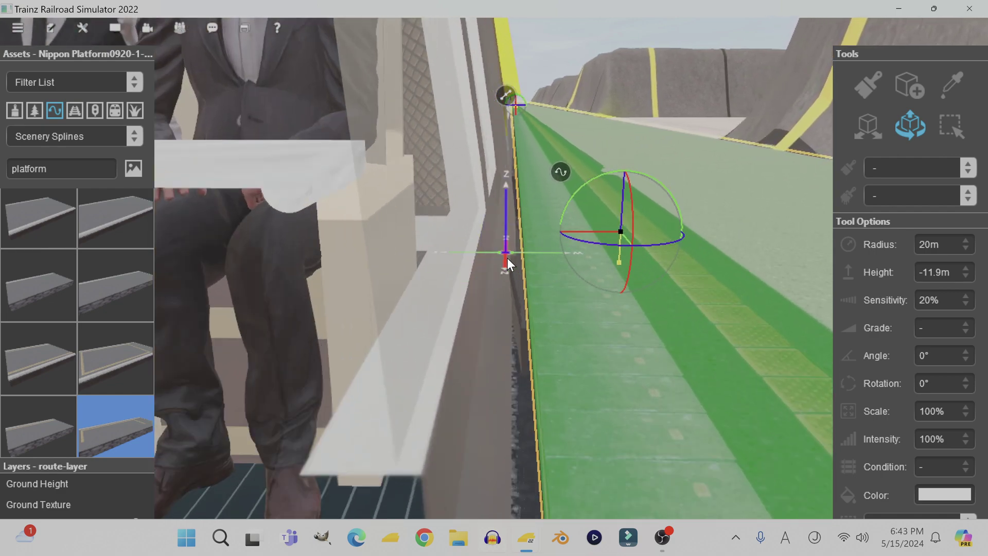
right_click(509, 259)
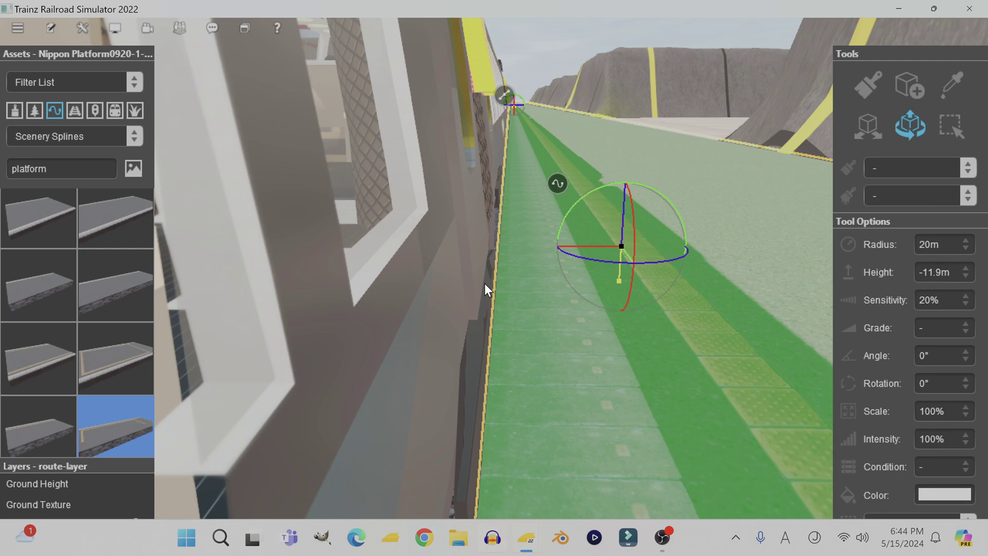
right_click(484, 283)
right_click(512, 247)
right_click(512, 242)
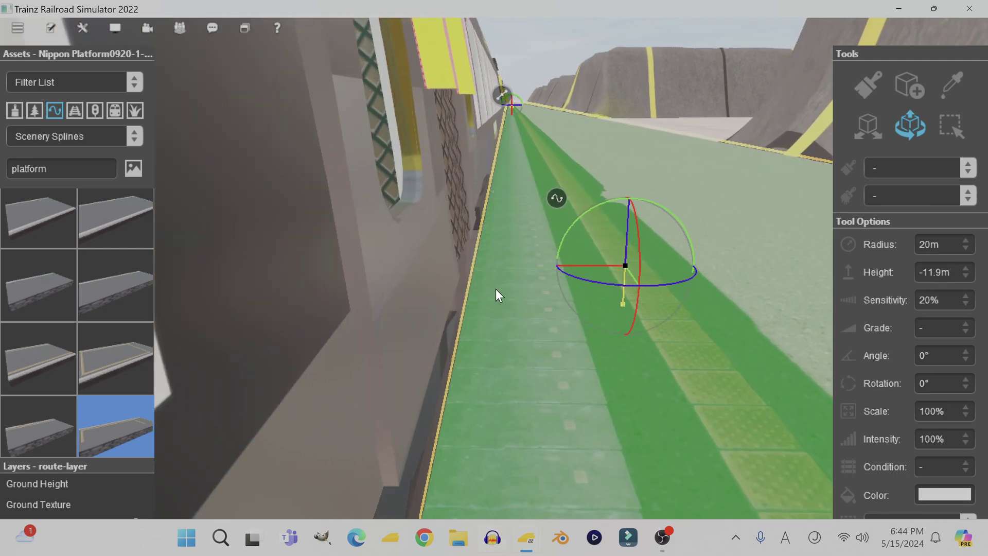
key(Right)
key(Up)
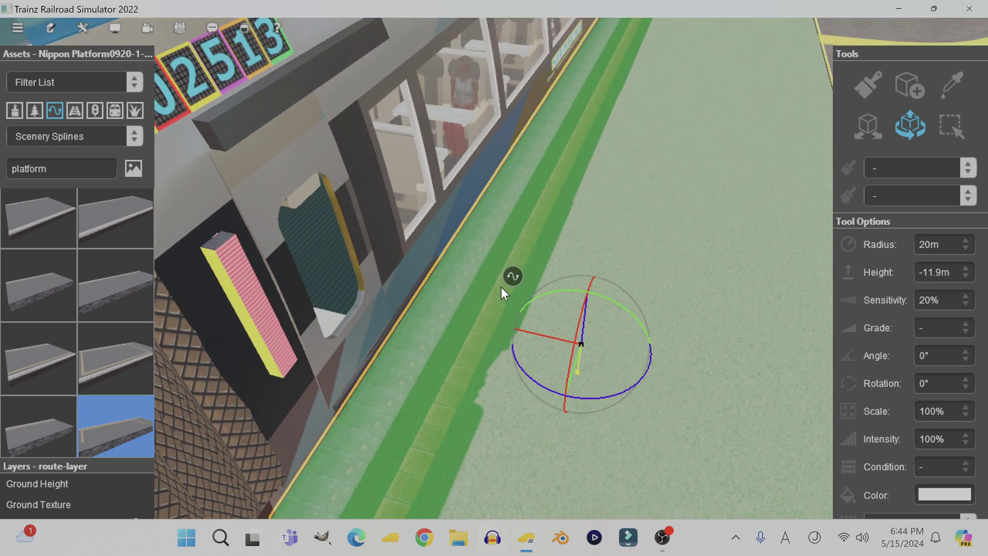
scroll(524, 296, down, 3)
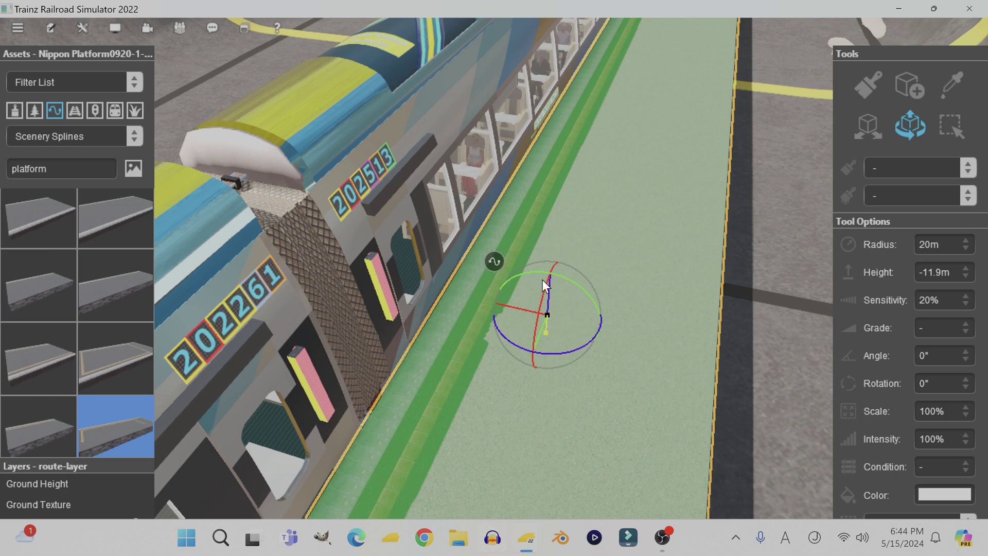
scroll(250, 310, down, 6)
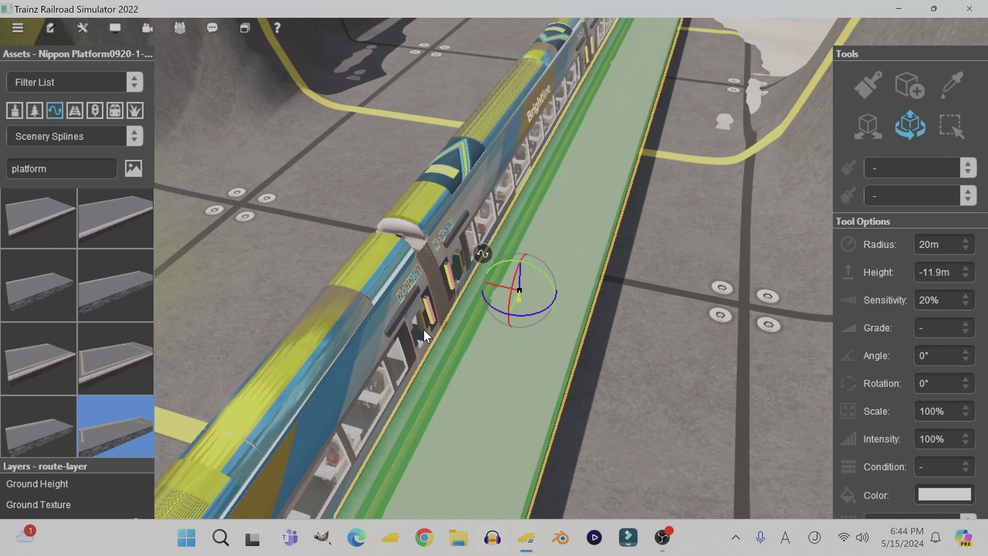
Step: Find the Futuristic Catenary 1t scenery spline with the filter "futuristic" and start it between the rails at one end of the track
right_drag(579, 287, 549, 260)
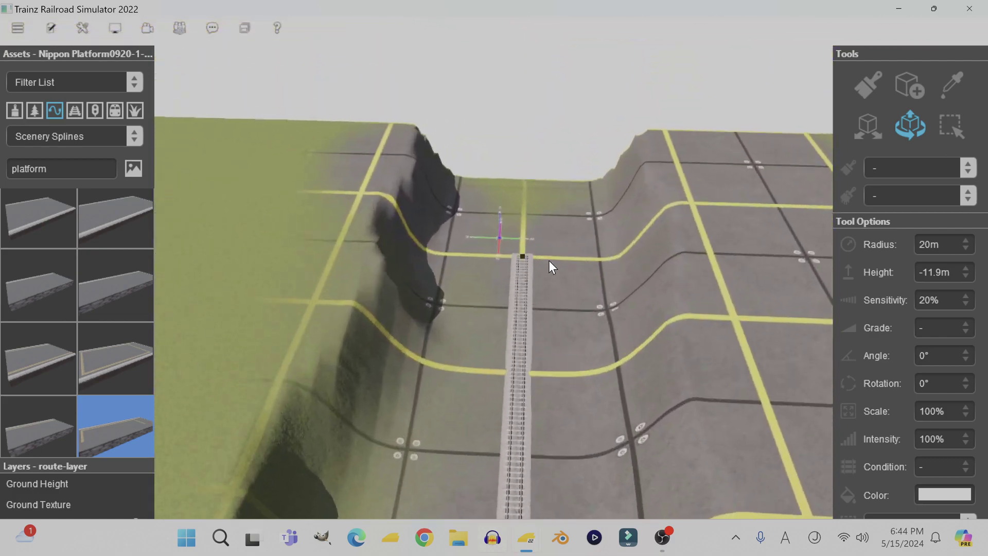
key(Left)
key(Left)
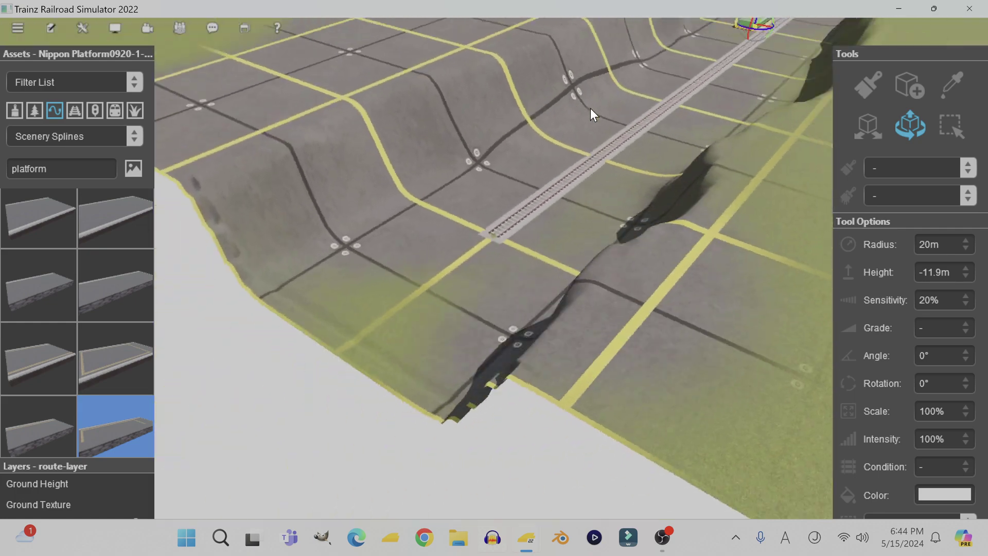
key(Down)
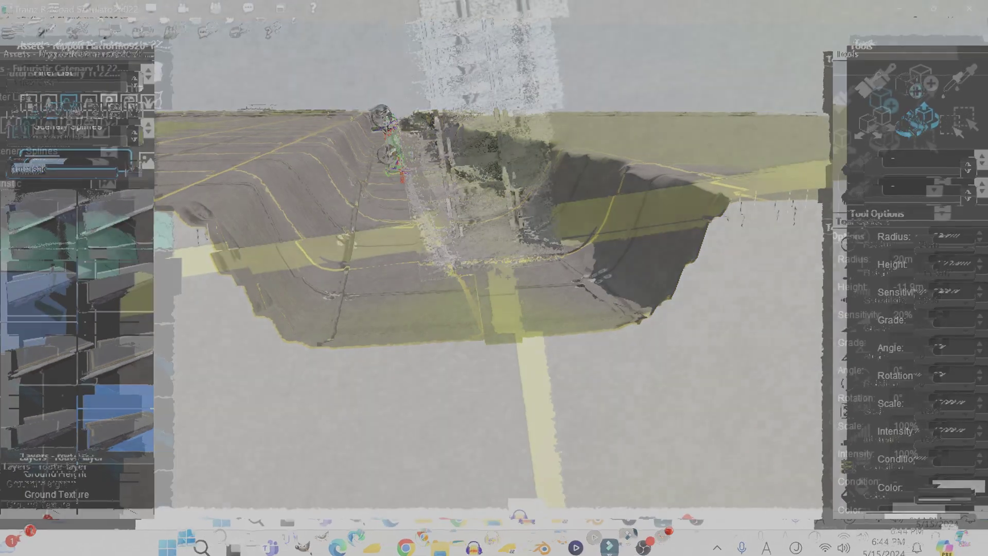
click(498, 269)
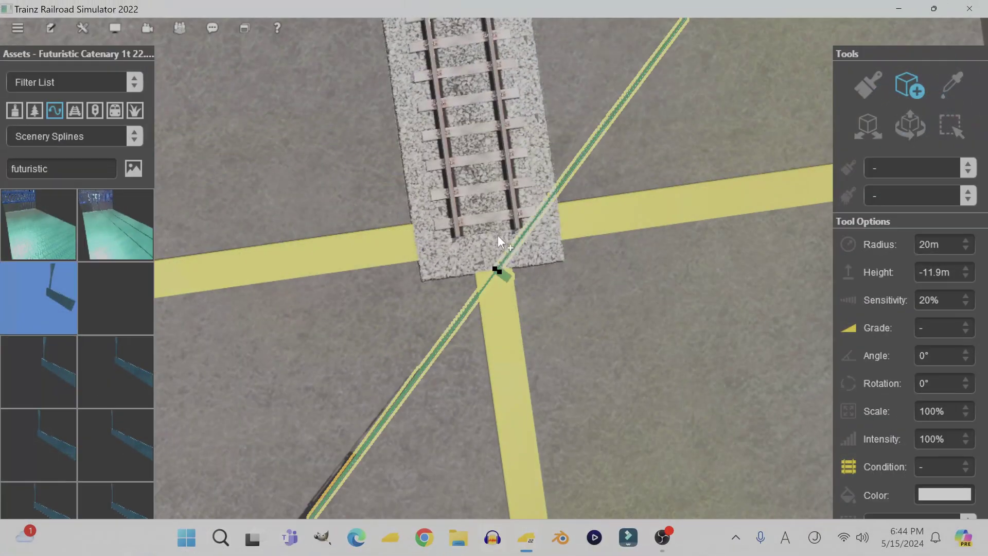
scroll(479, 180, down, 5)
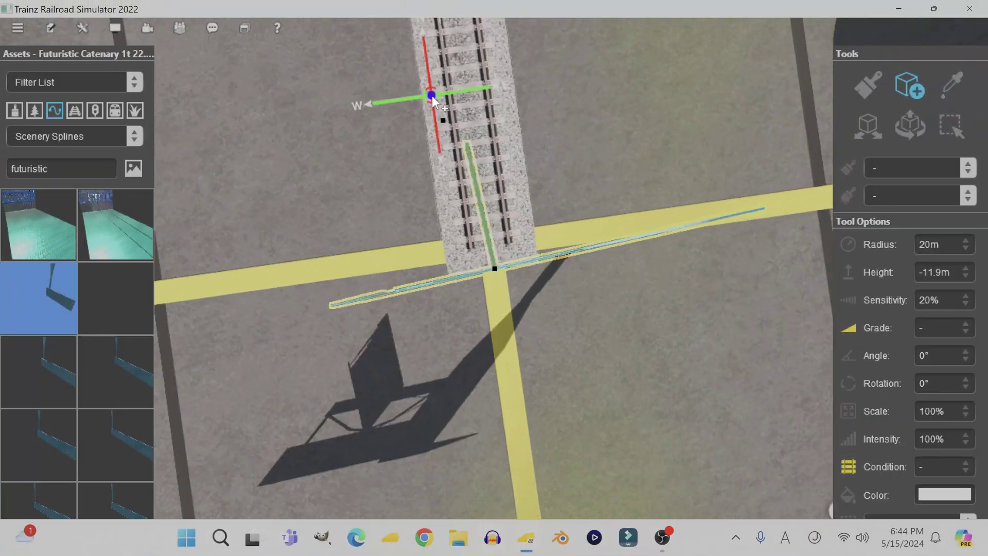
Step: Extend the futuristic catenary along the track past the train and end it between the rails at the track's opposite end
right_drag(432, 96, 473, 95)
scroll(480, 125, down, 5)
key(Up)
click(461, 90)
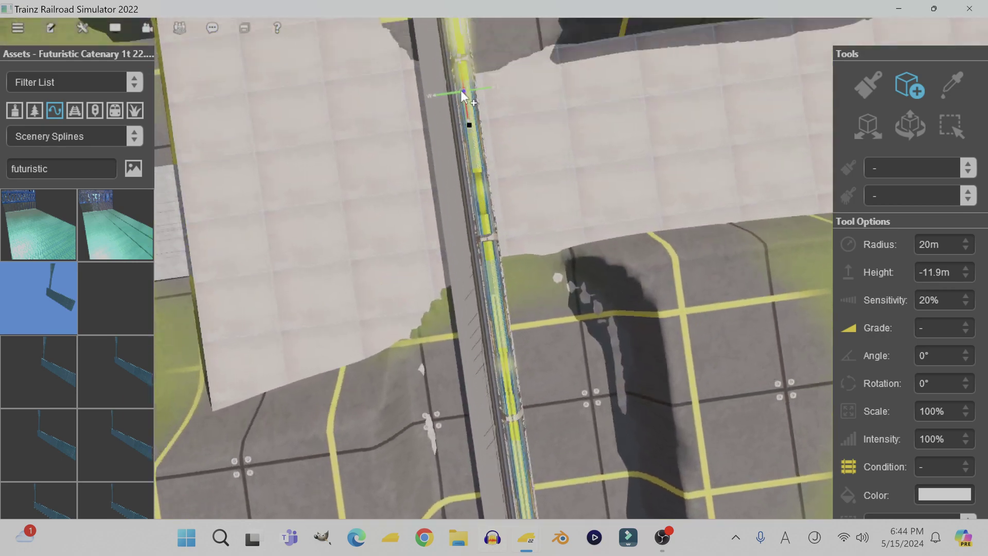
click(467, 88)
click(471, 128)
mouse_move(474, 141)
right_down()
mouse_move(486, 183)
mouse_move(474, 220)
mouse_move(478, 137)
right_up()
right_click(484, 136)
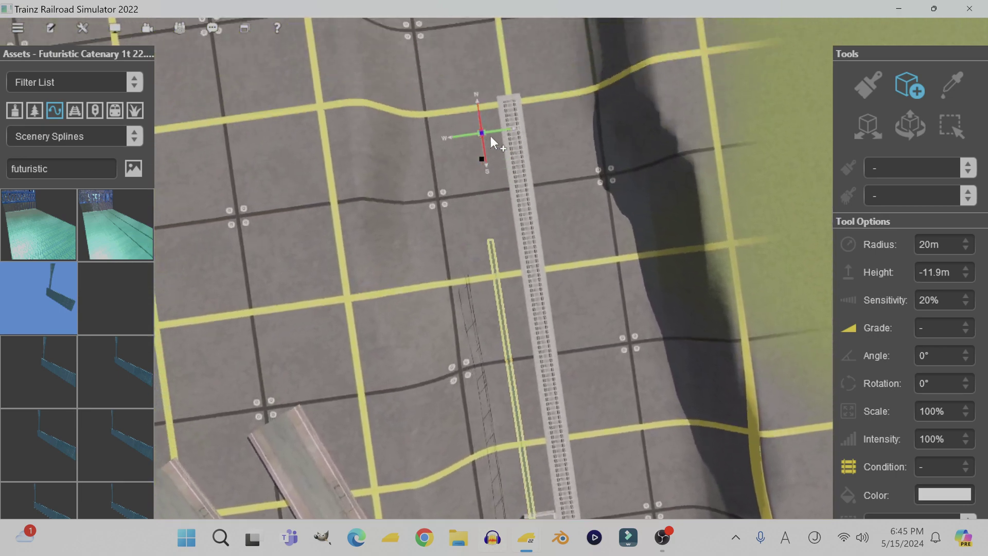
right_click(491, 137)
right_click(530, 327)
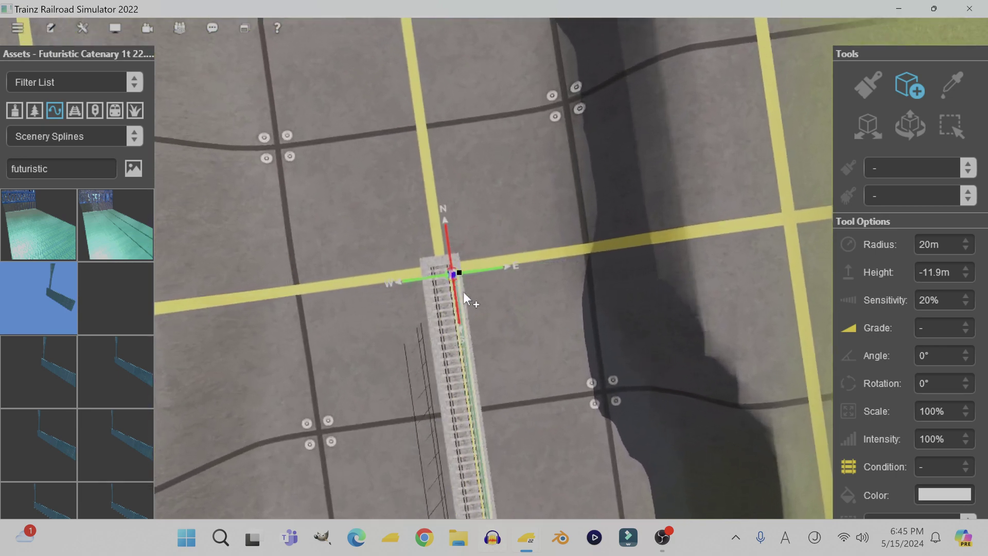
scroll(464, 292, up, 8)
right_click(517, 230)
scroll(515, 235, up, 3)
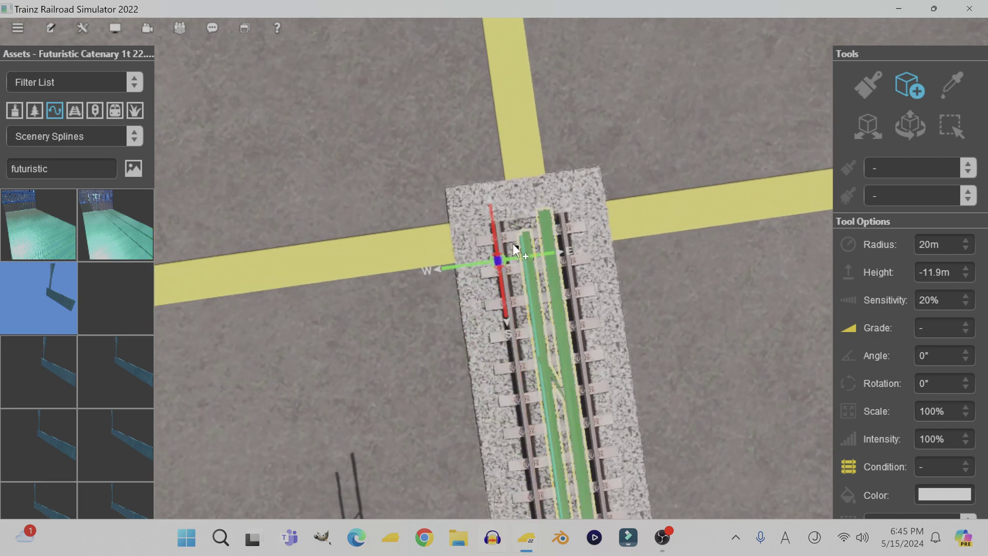
right_click(511, 246)
right_click(503, 259)
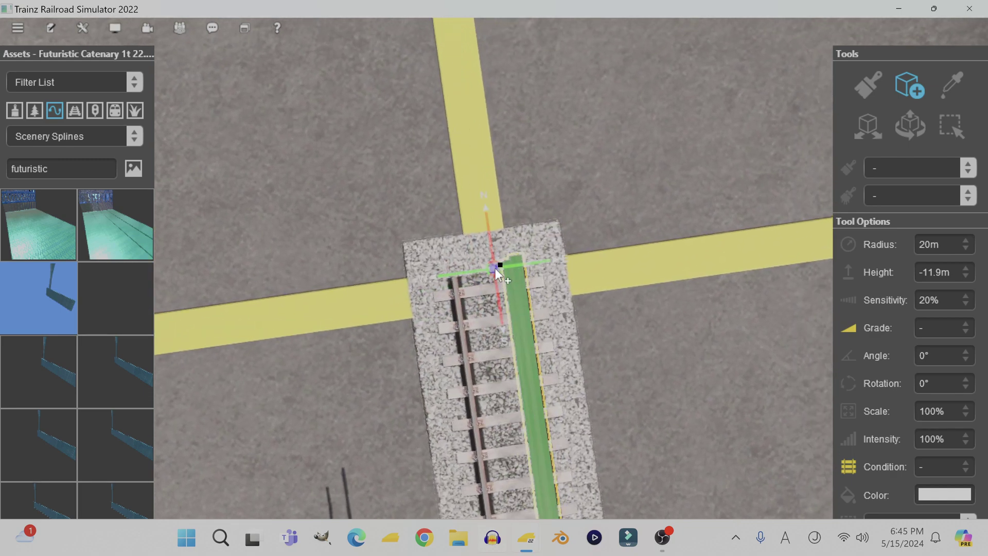
click(494, 265)
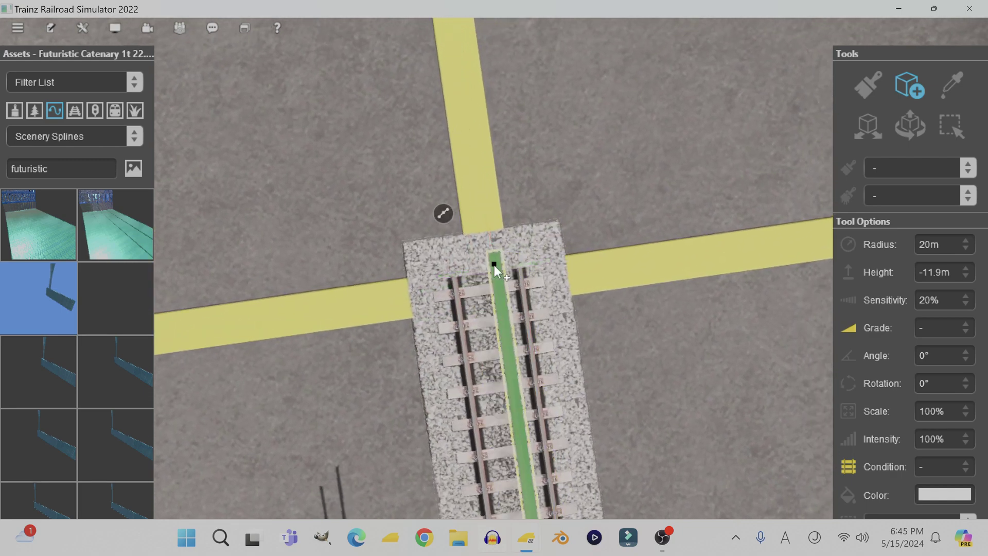
Step: Apply the -11.9 m height to the catenary's spline endpoint at the far end of the track
scroll(493, 277, down, 5)
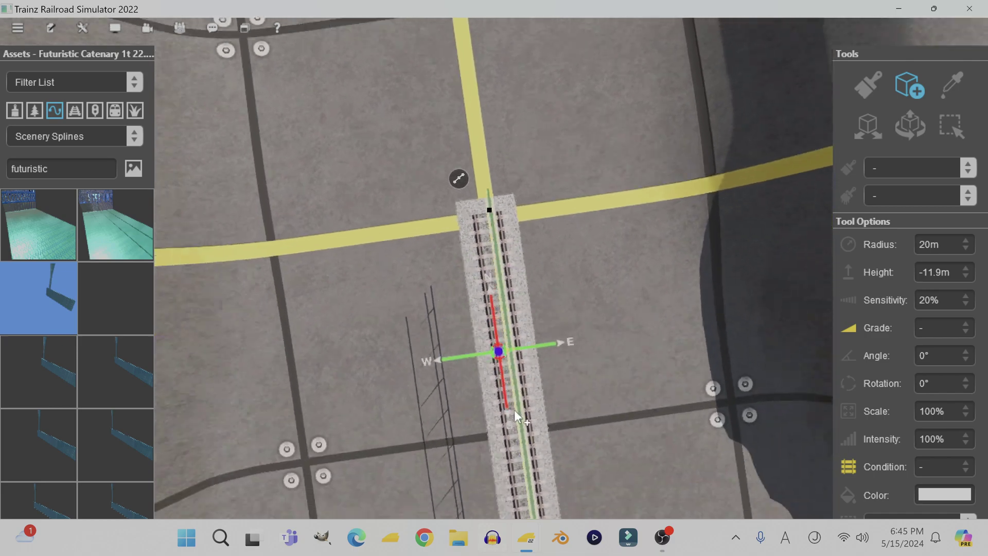
key(Left)
key(Down)
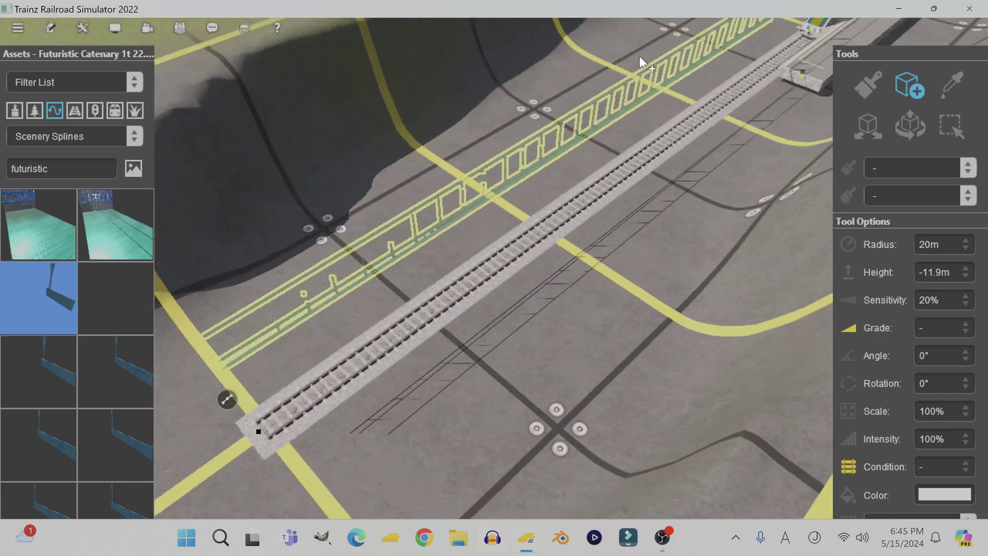
key(Left)
key(Right)
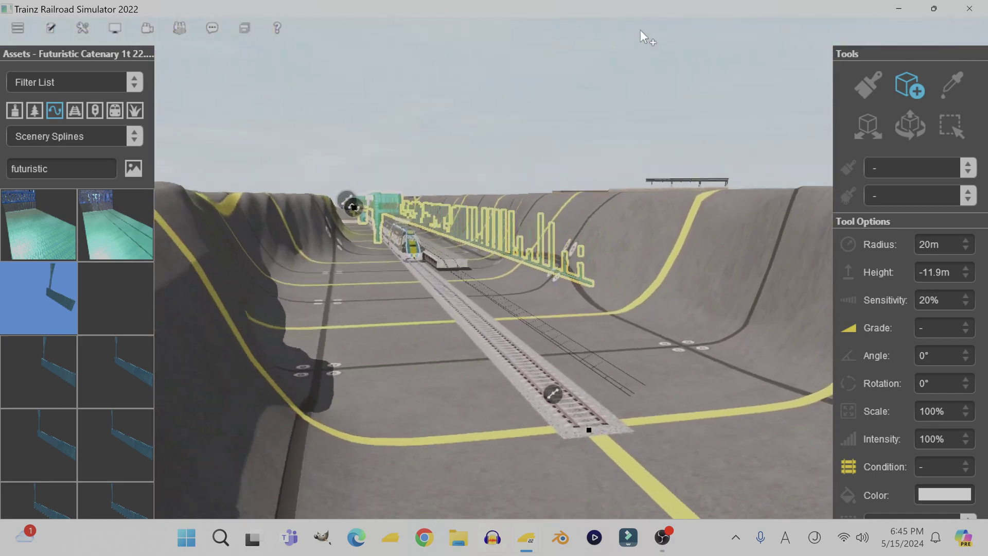
right_click(562, 317)
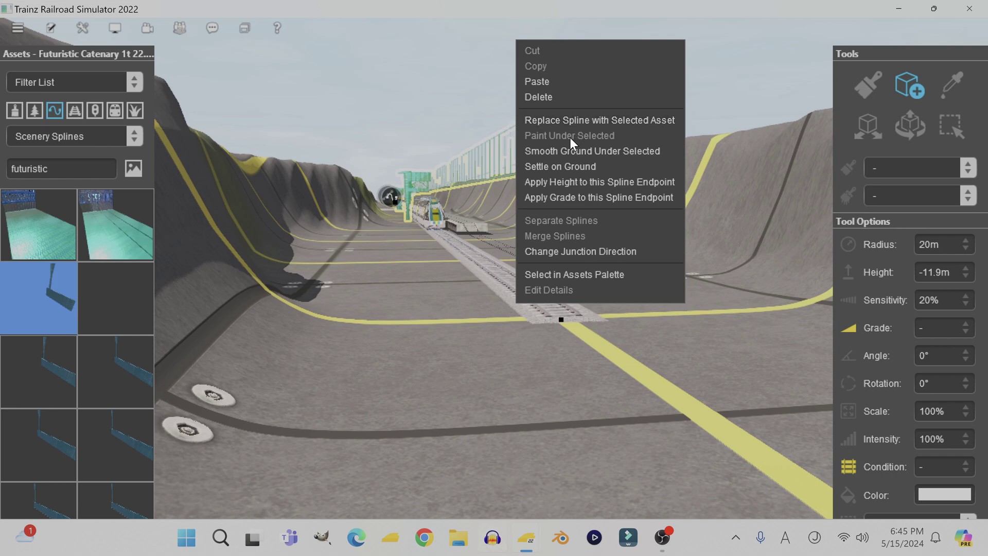
click(572, 181)
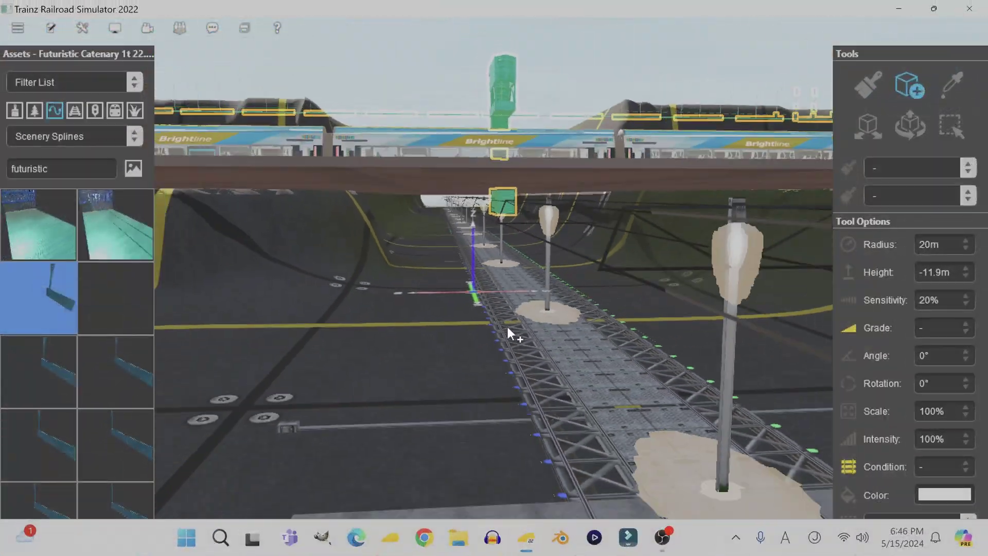
Step: Inspect the futuristic catenary's structure from beneath the train's bridge and from overhead along the Brightline train
right_drag(507, 327, 424, 288)
right_drag(483, 279, 454, 300)
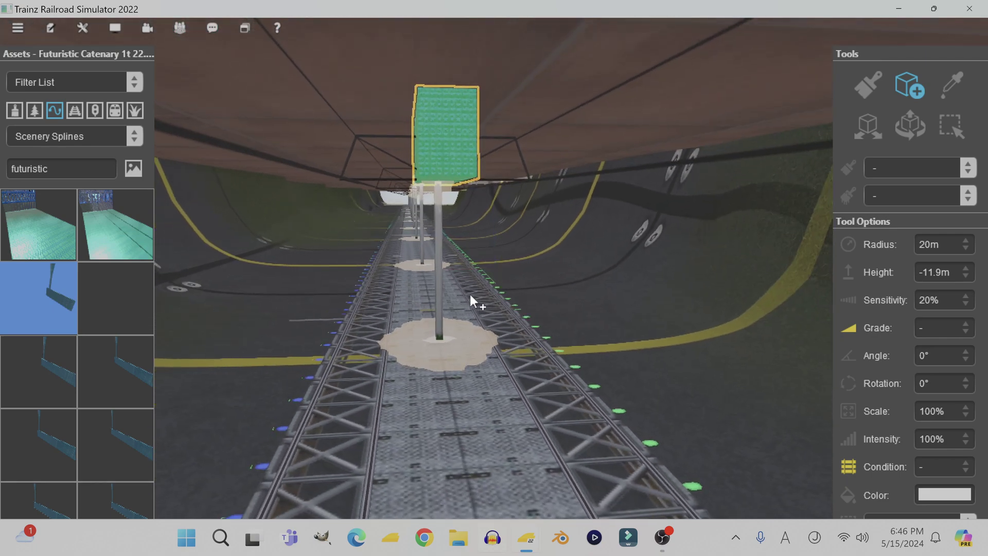
key(Left)
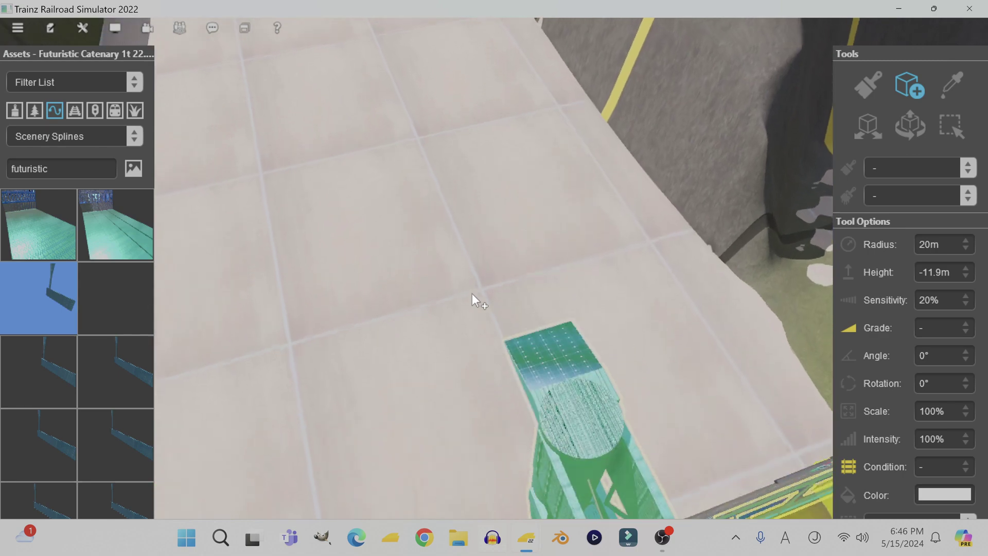
right_drag(471, 293, 557, 296)
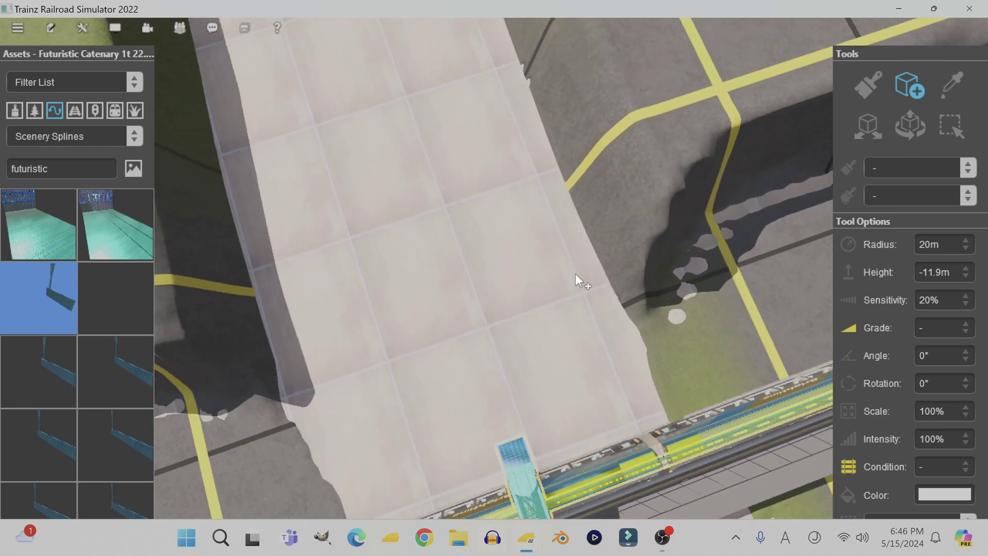
right_click(564, 301)
right_click(502, 356)
right_click(495, 438)
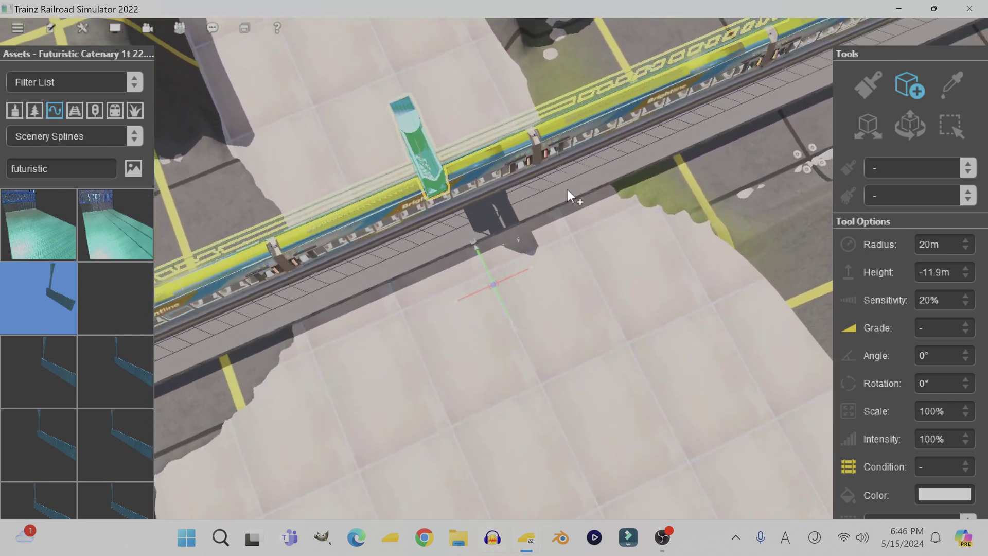
right_click(564, 177)
right_drag(485, 259, 529, 251)
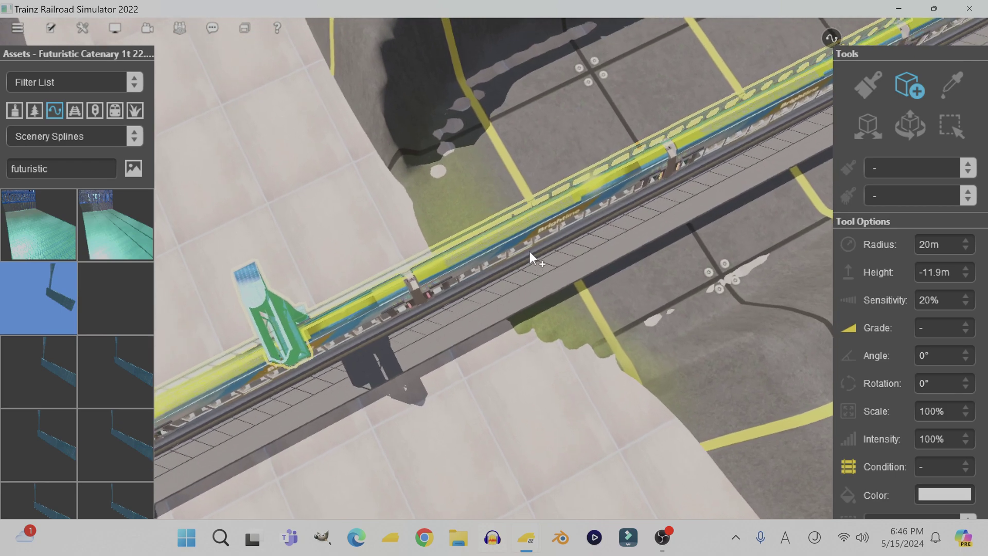
right_click(527, 248)
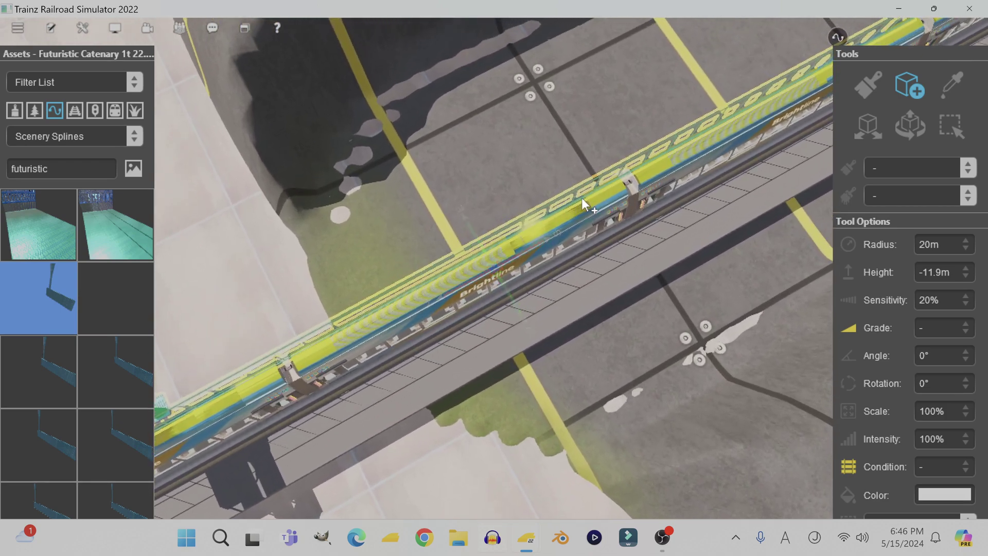
scroll(515, 266, up, 1)
right_click(516, 266)
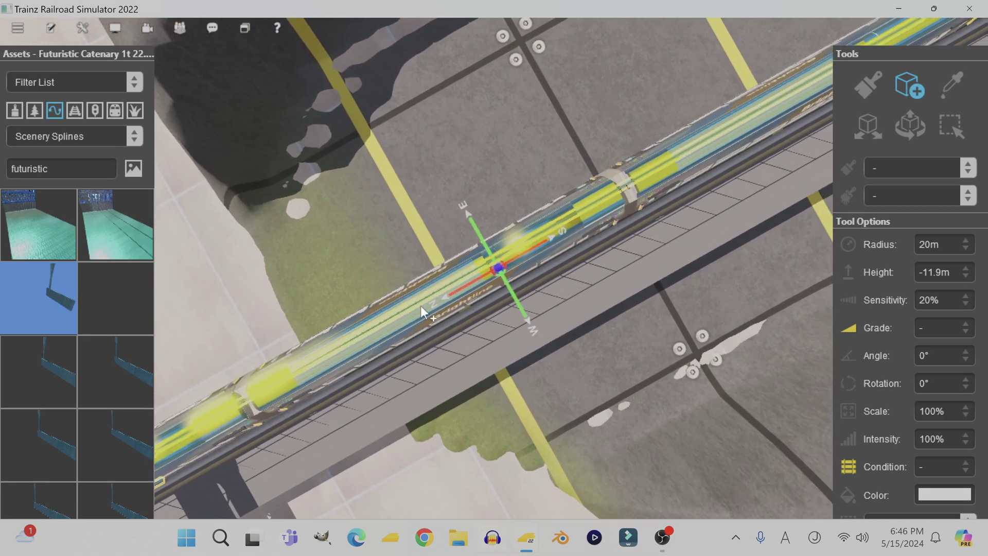
Step: Try to select the futuristic catenary for free adjustment among the Brightline train's cars
right_click(421, 305)
right_click(398, 317)
right_click(585, 236)
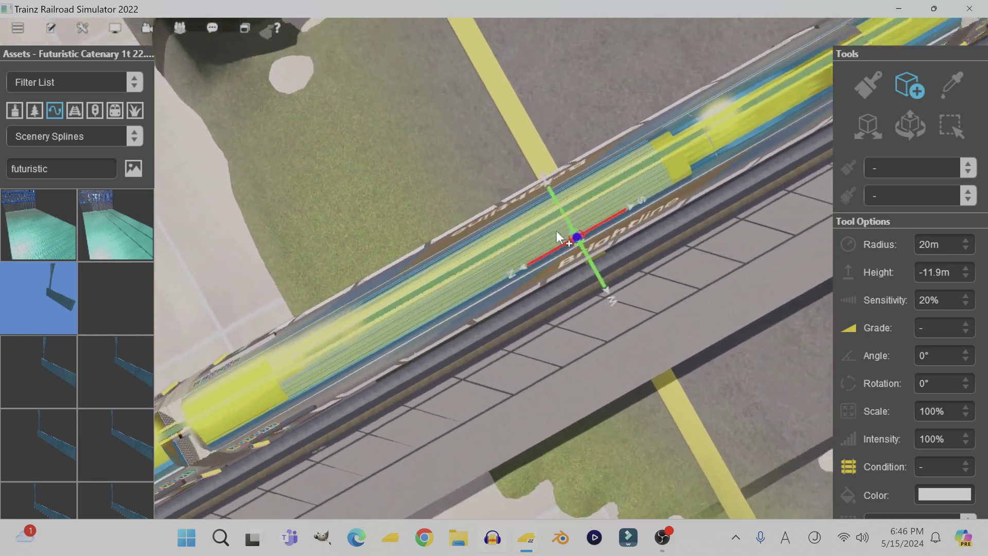
right_click(489, 257)
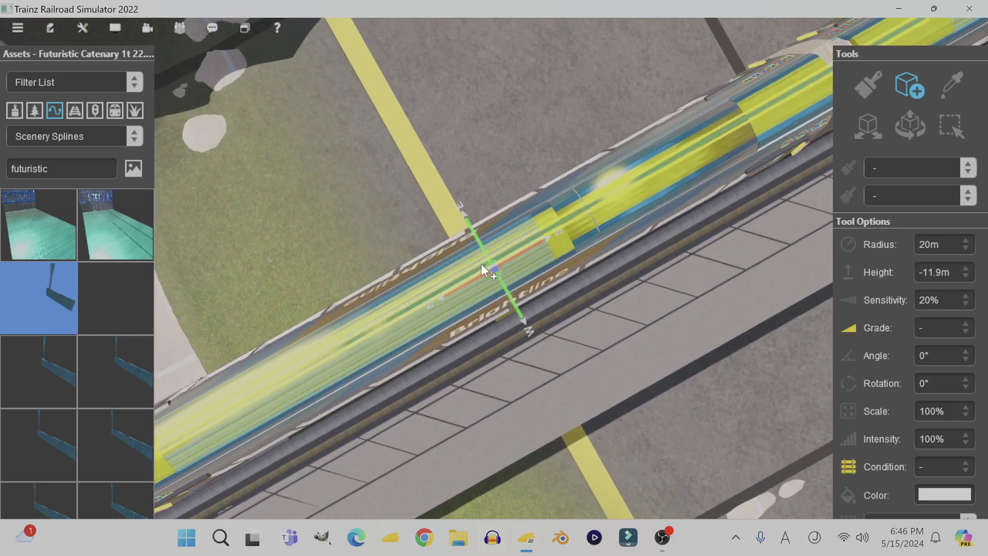
right_click(481, 265)
right_click(495, 273)
right_click(502, 268)
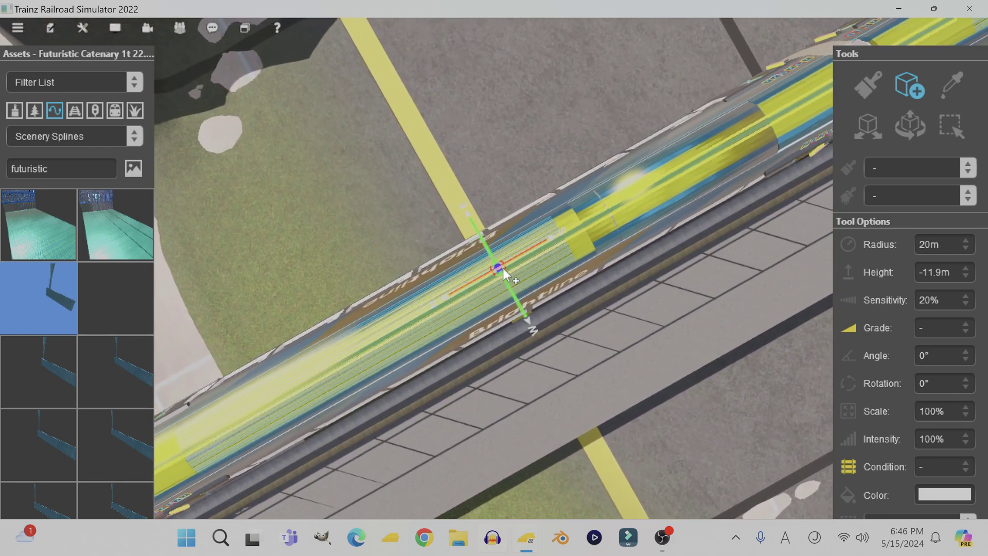
click(907, 127)
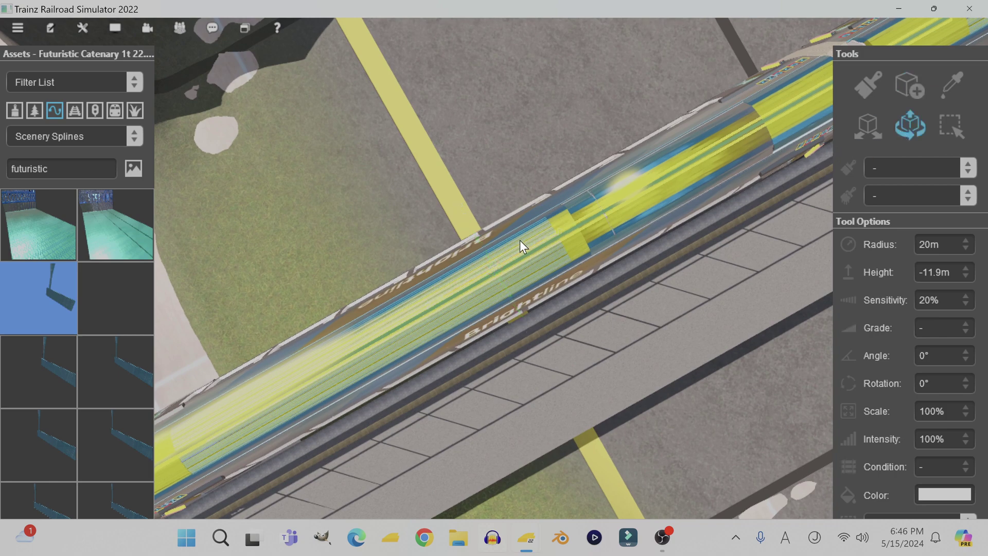
click(490, 276)
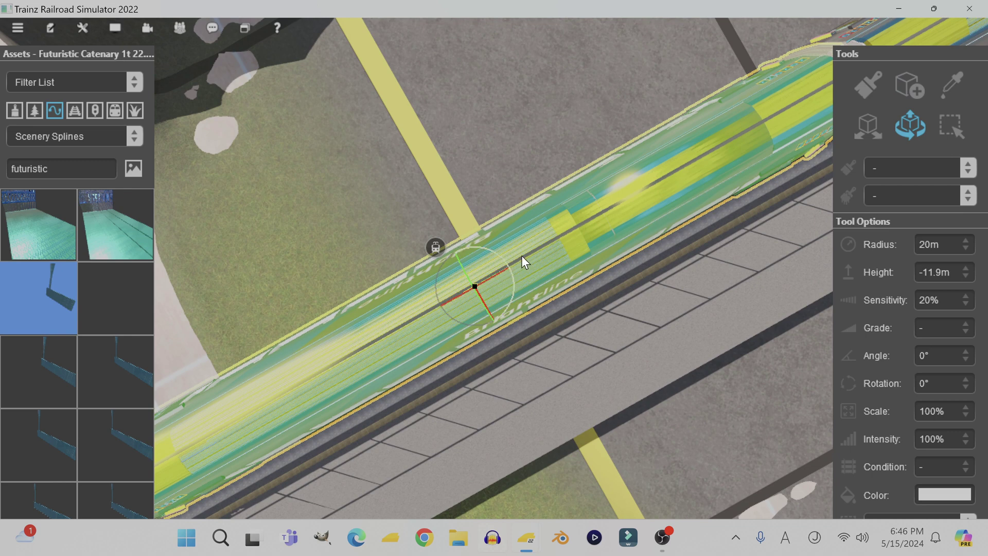
click(475, 224)
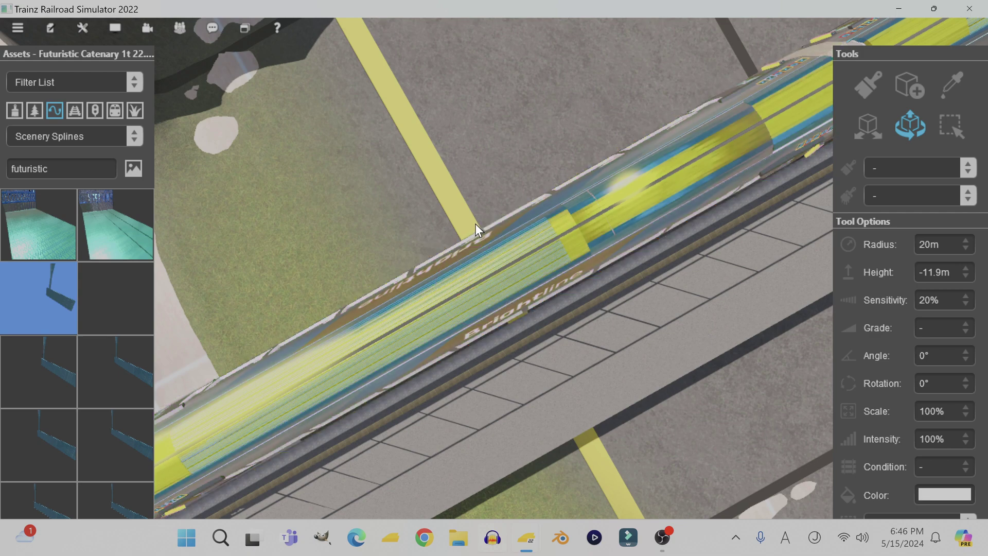
click(491, 268)
click(477, 219)
mouse_move(608, 205)
right_down()
mouse_move(631, 199)
mouse_move(525, 208)
mouse_move(549, 238)
mouse_move(515, 288)
mouse_move(457, 260)
right_up()
click(470, 260)
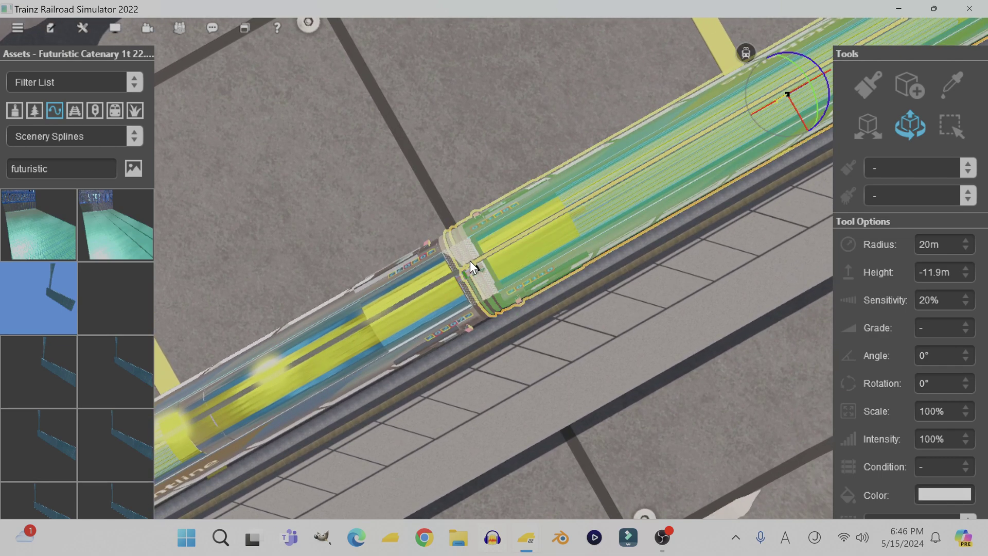
click(404, 183)
Step: Insert a spline point in the futuristic catenary beside the yellow ground stripe at the grassy stretch of the track
scroll(438, 309, down, 3)
mouse_move(437, 309)
right_down()
mouse_move(444, 317)
mouse_move(416, 291)
mouse_move(443, 273)
right_up()
scroll(505, 245, up, 3)
right_drag(546, 235, 547, 238)
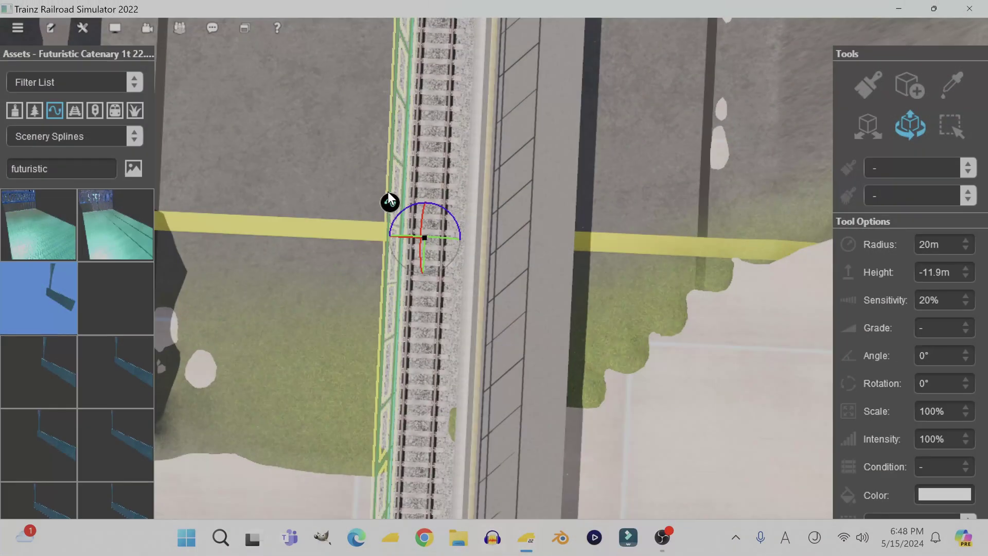
right_click(387, 192)
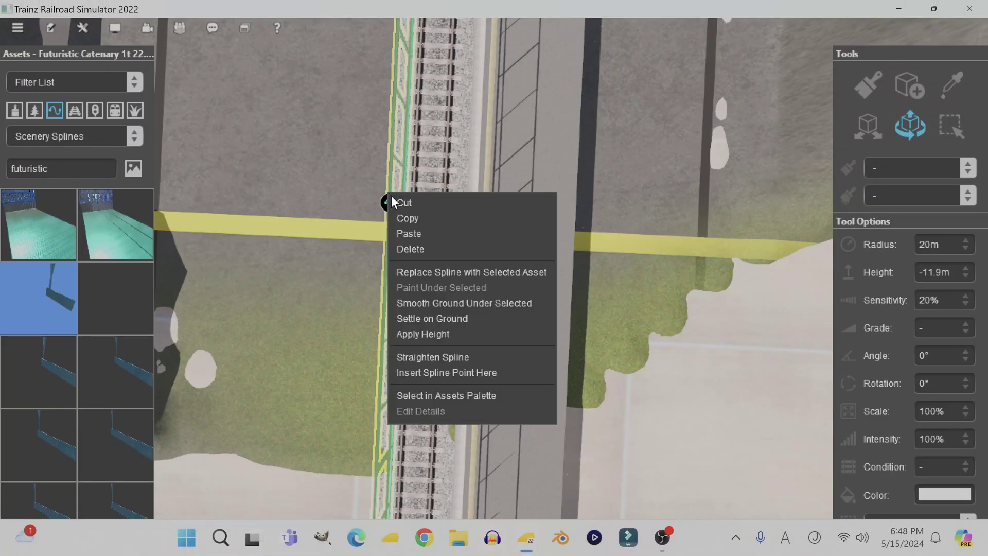
click(465, 374)
Step: Insert another spline point in the catenary where the track crosses the yellow stripe on the dark grey terrain
scroll(465, 374, down, 4)
right_drag(501, 369, 510, 277)
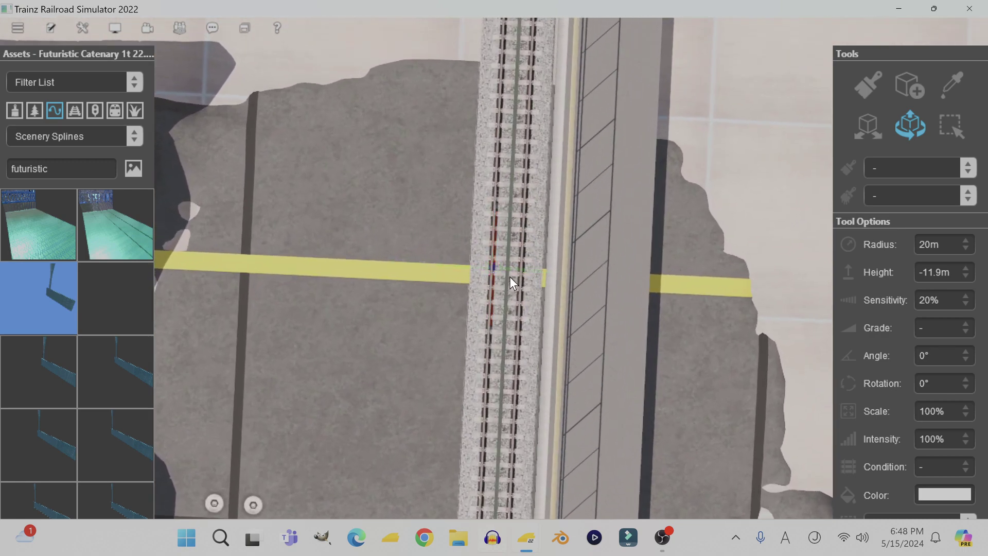
click(501, 275)
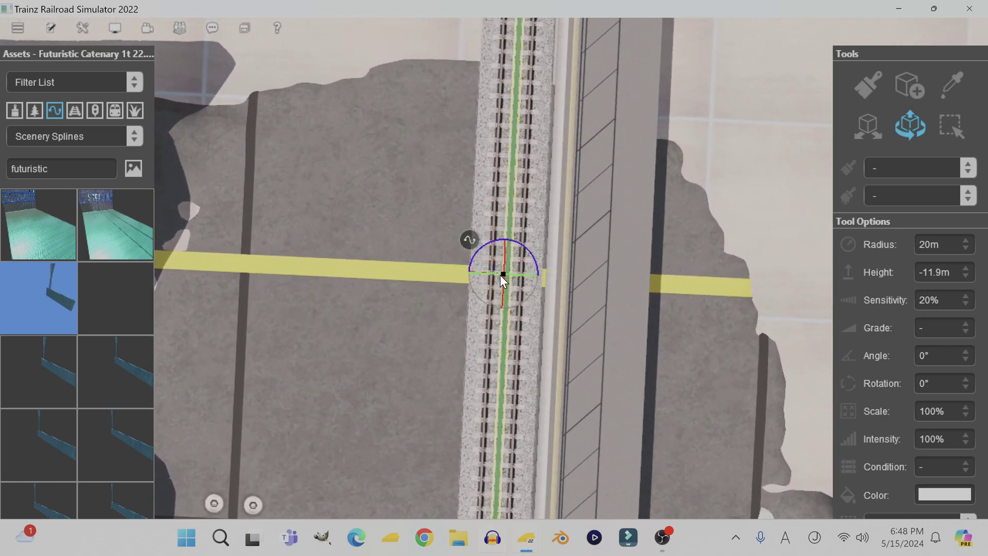
click(470, 240)
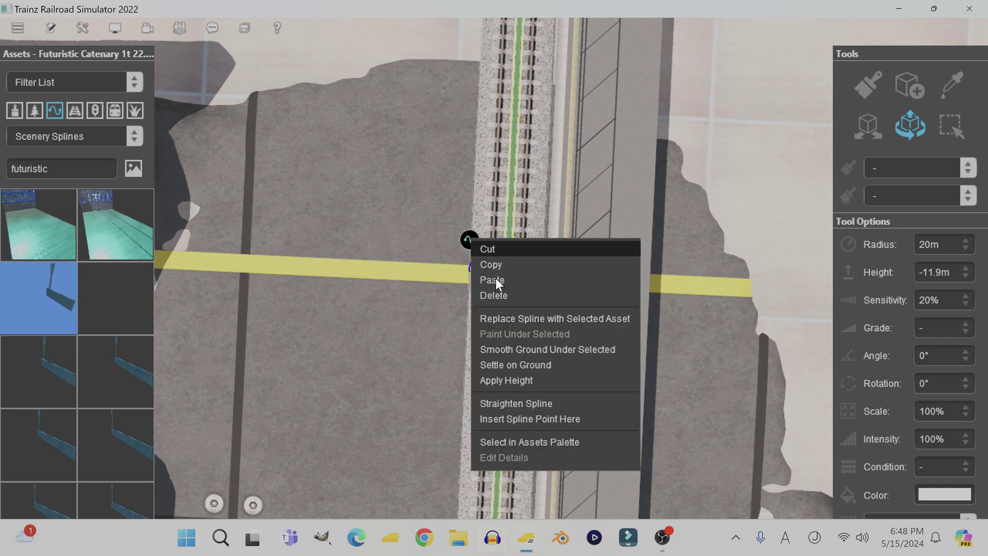
click(525, 420)
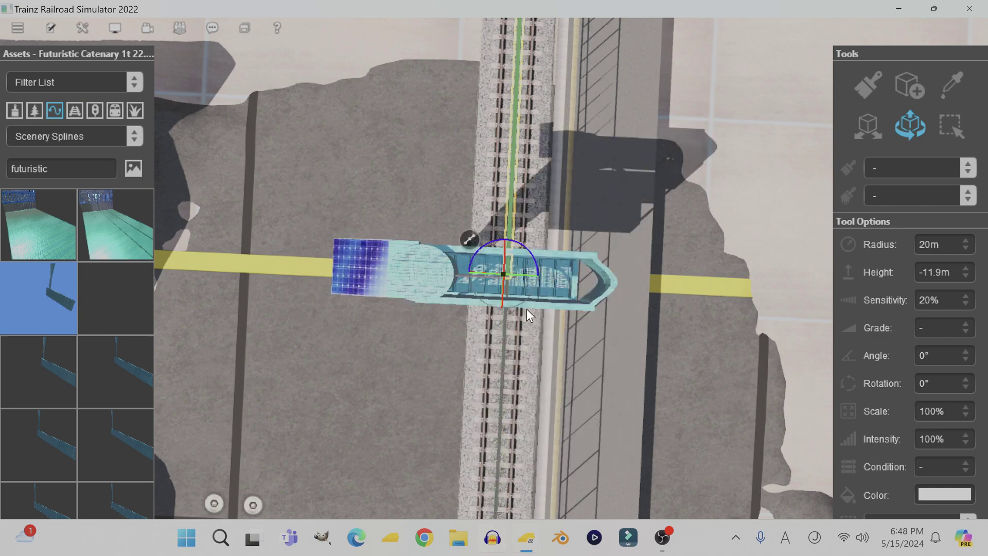
Step: Examine the catenary masts and wire spans along the track from the side and near ground level
scroll(530, 303, down, 3)
right_click(540, 233)
key(Down)
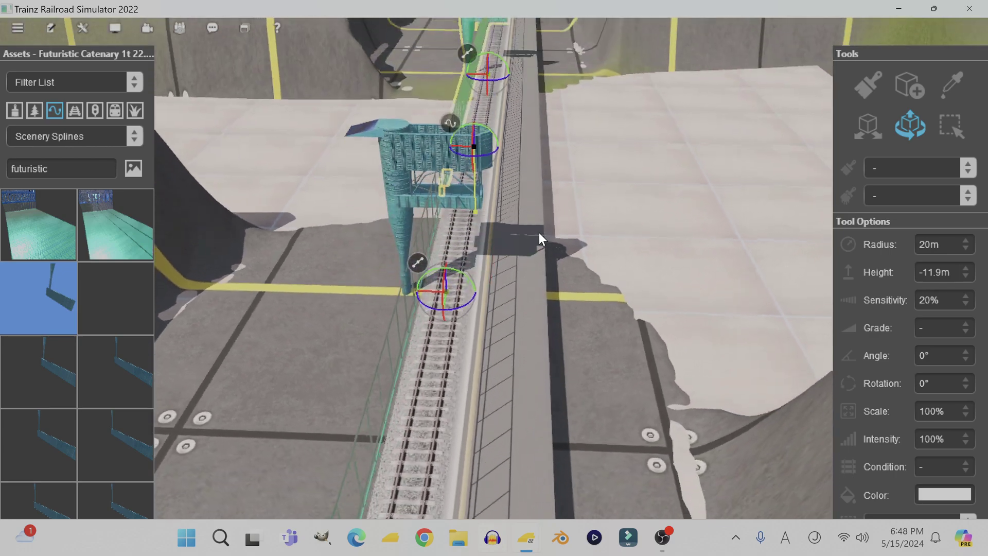
key(Left)
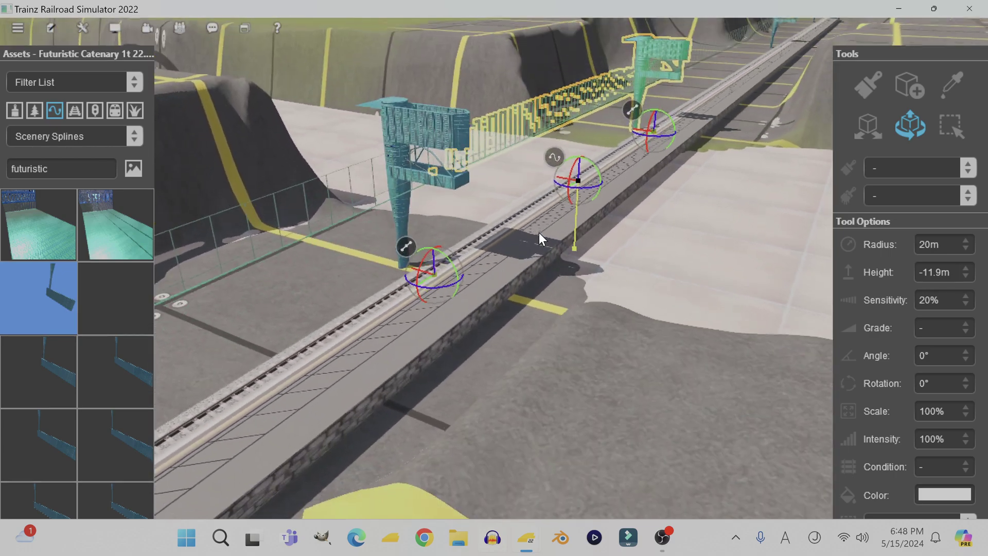
key(Left)
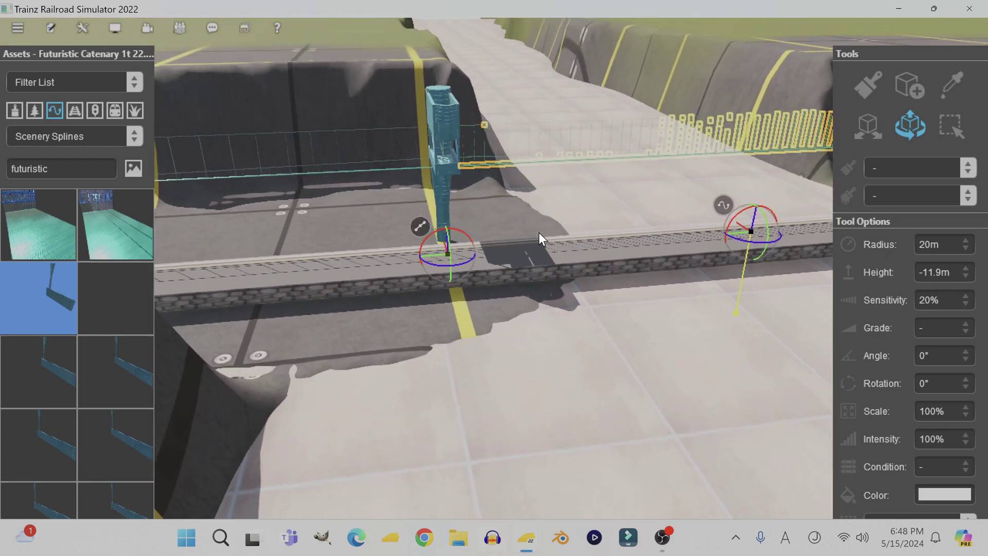
right_click(669, 272)
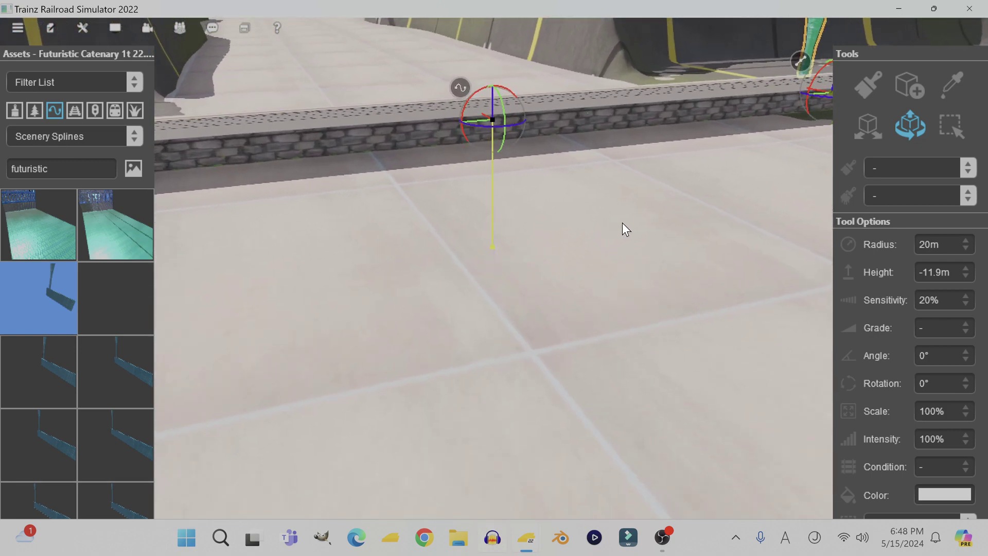
Step: Choose Invisible Track bnsf50 from the track assets matching "inv" and start it on the tram platform's near end
scroll(623, 223, down, 5)
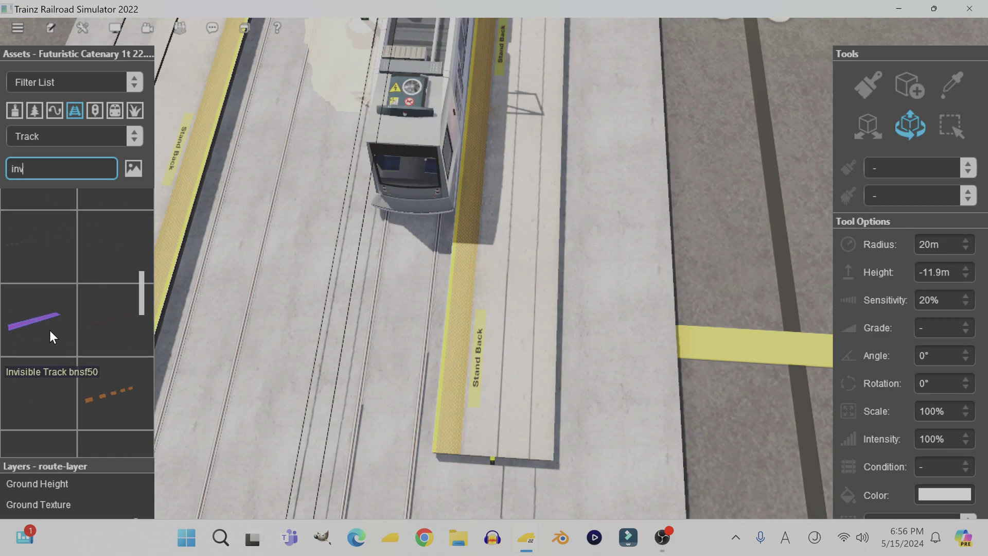
click(50, 330)
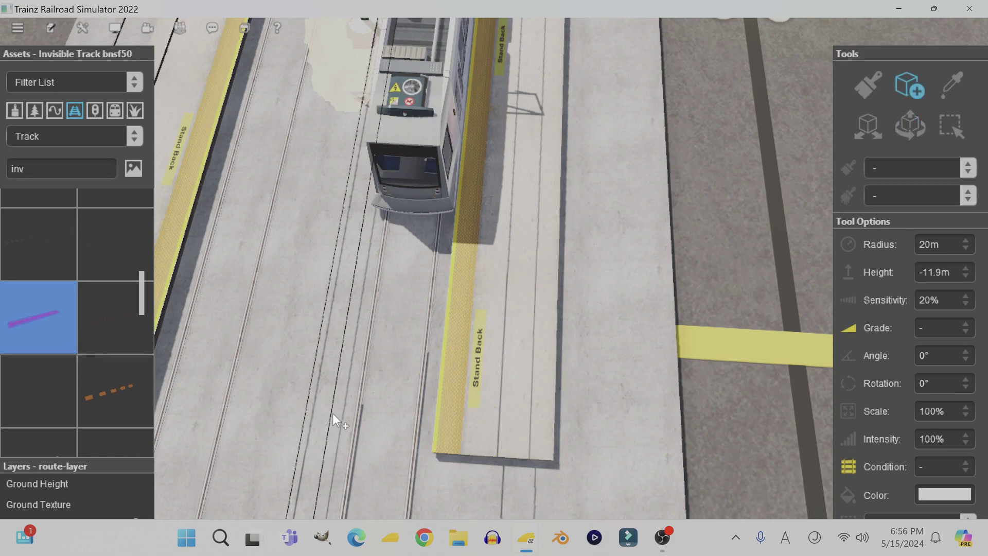
right_click(499, 427)
scroll(446, 235, up, 3)
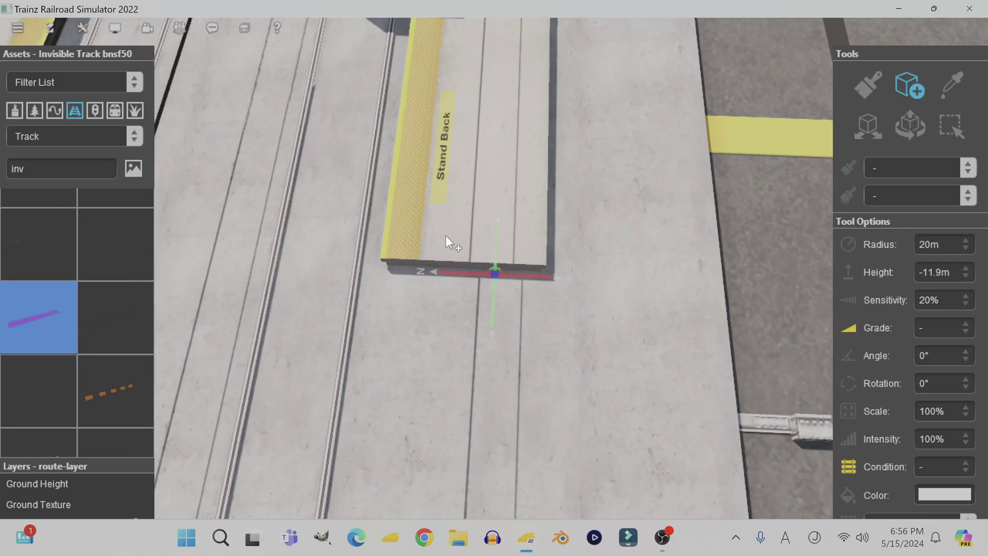
right_click(457, 228)
right_click(534, 302)
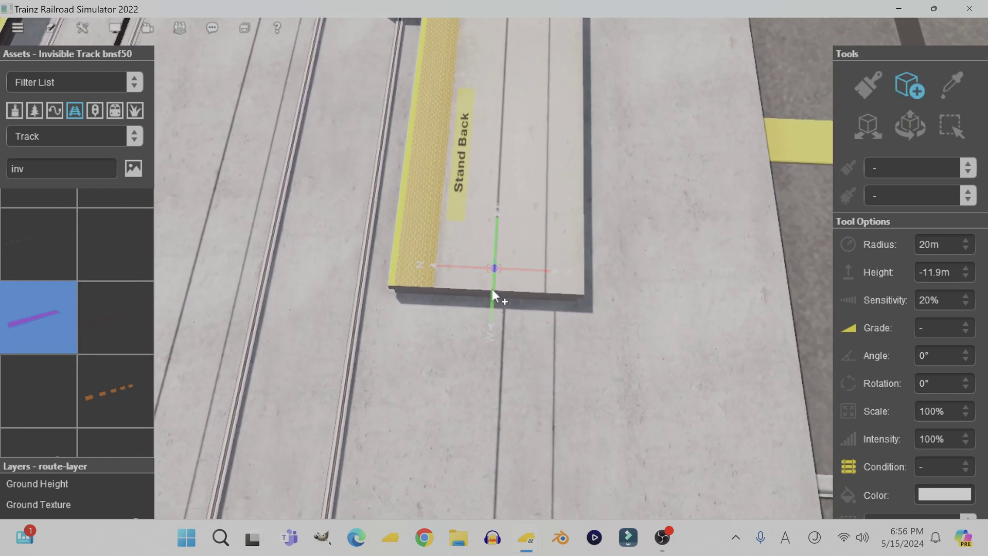
right_click(495, 141)
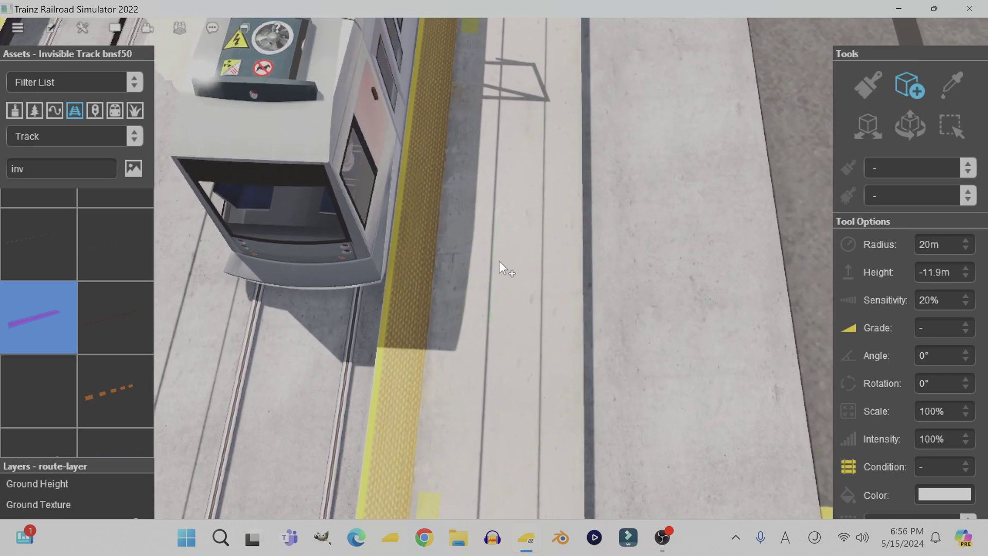
drag(495, 278, 499, 141)
Step: Extend the invisible track along the platform past the tram and end it at the platform's far end
scroll(508, 171, down, 5)
right_click(501, 144)
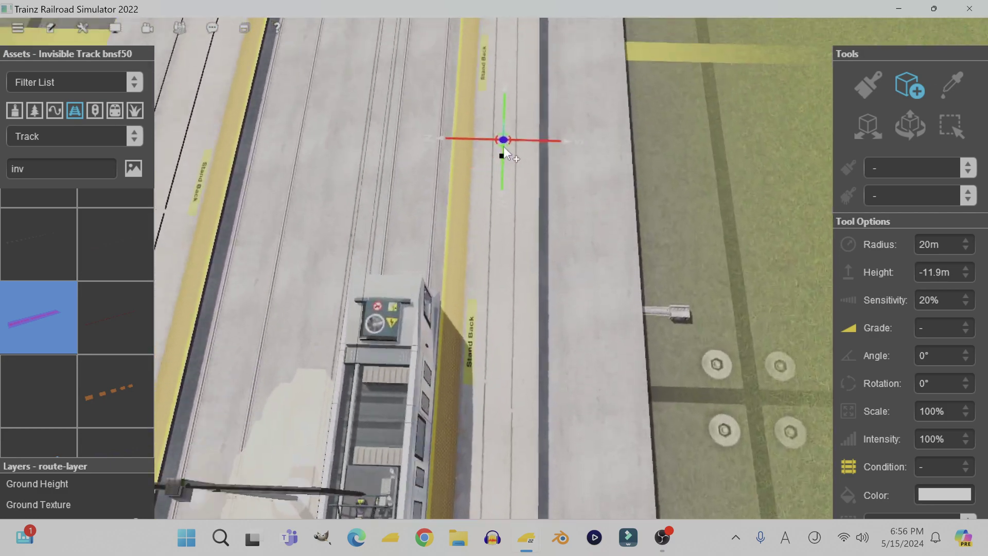
right_drag(504, 148, 498, 149)
right_click(479, 233)
scroll(478, 268, up, 4)
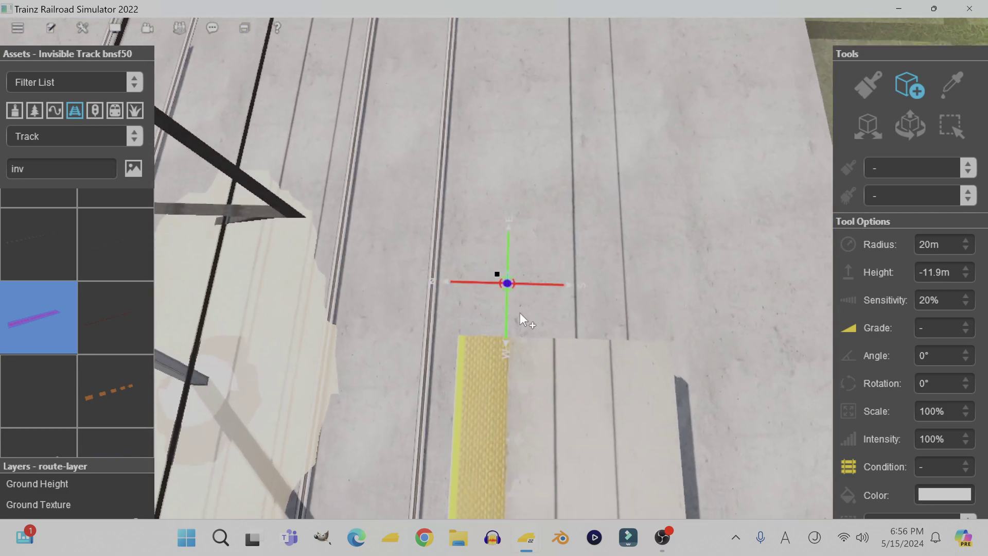
right_click(518, 314)
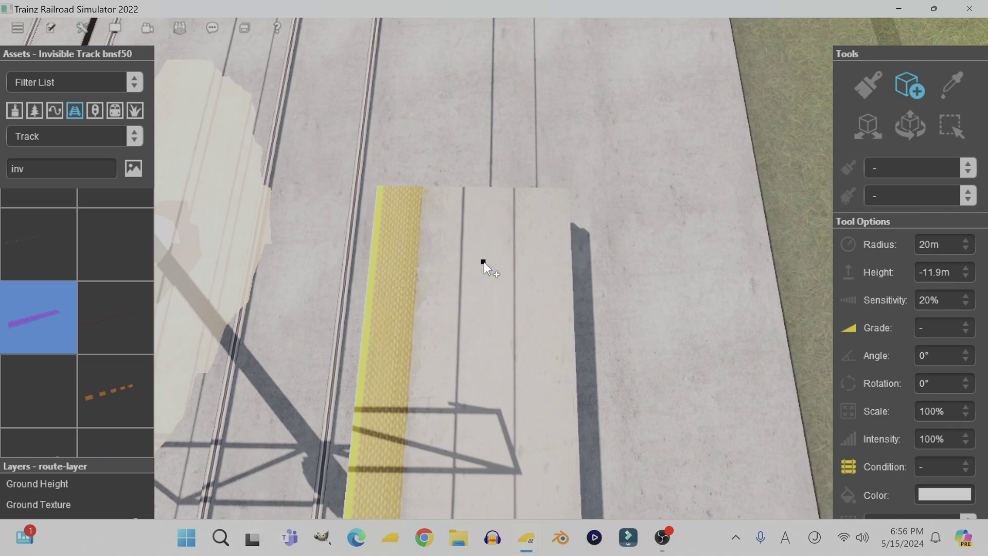
click(484, 261)
Step: Raise the invisible track's spline above the platform surface beside the tram
right_click(442, 471)
scroll(457, 402, down, 5)
right_click(506, 317)
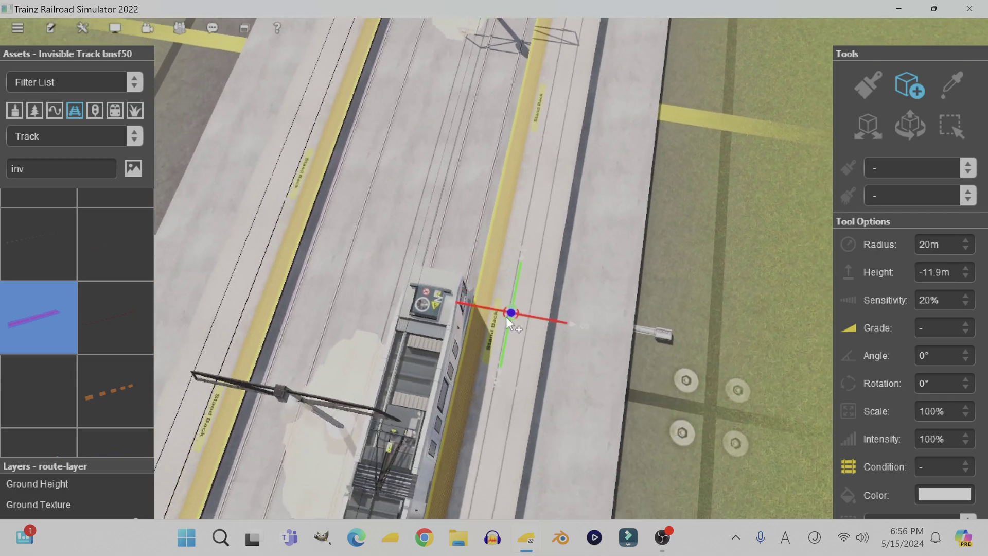
scroll(491, 342, up, 5)
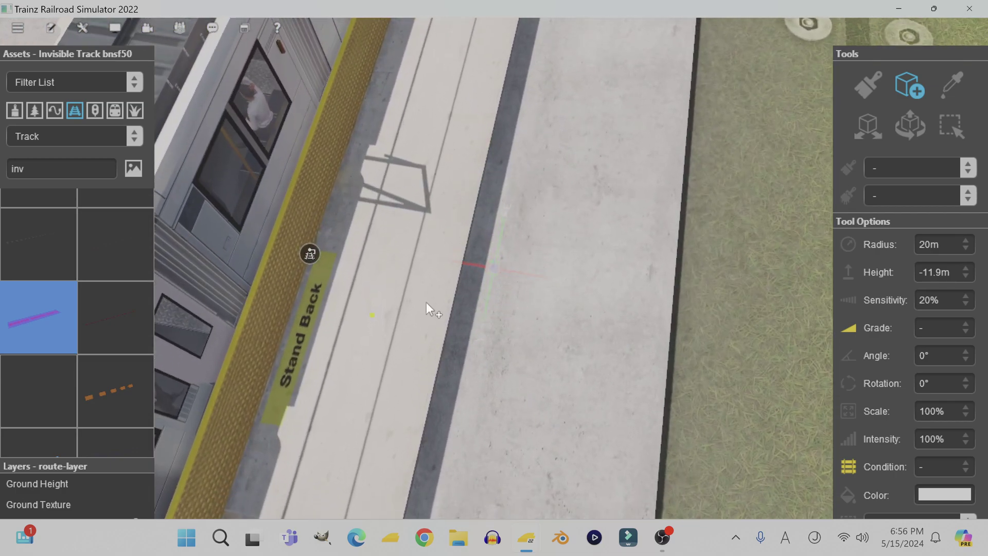
right_click(422, 254)
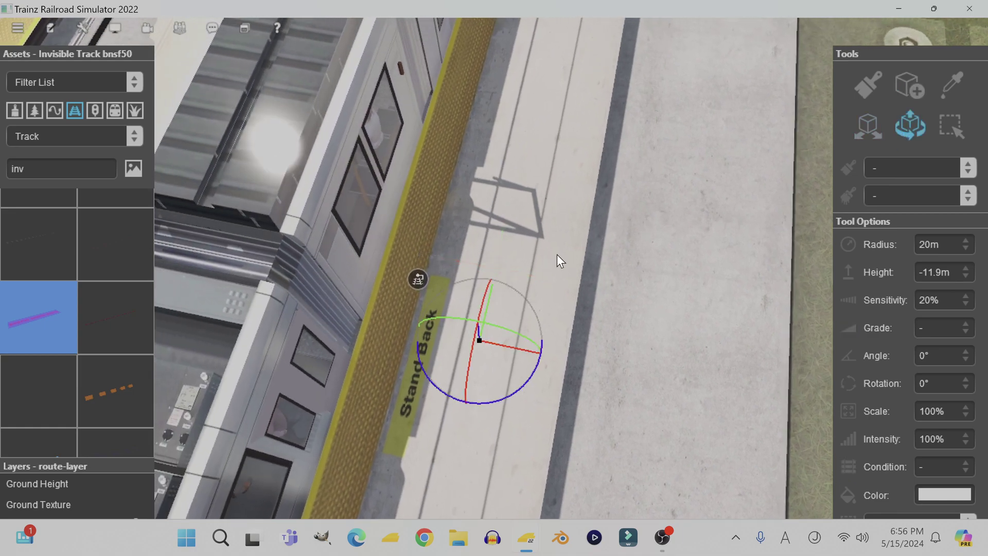
key(Down)
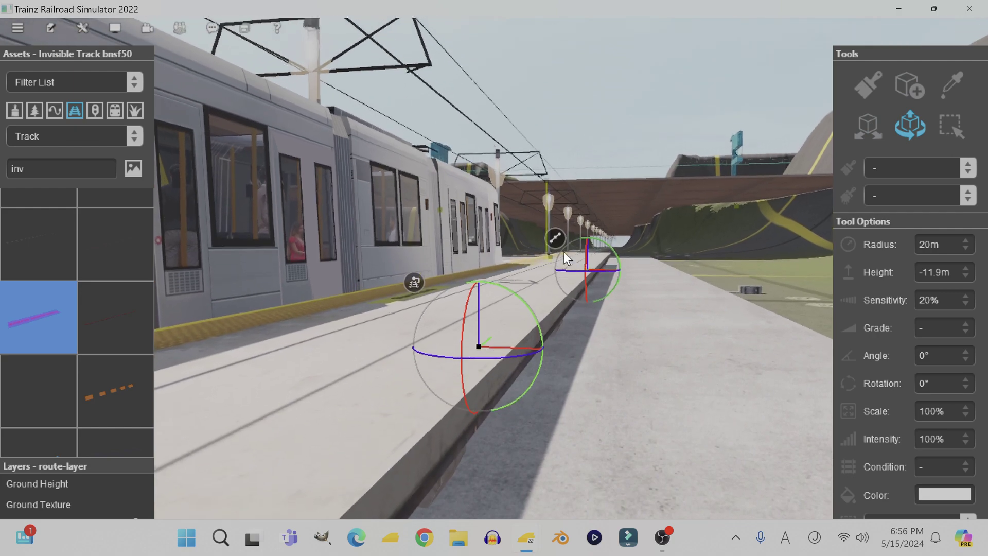
key(Up)
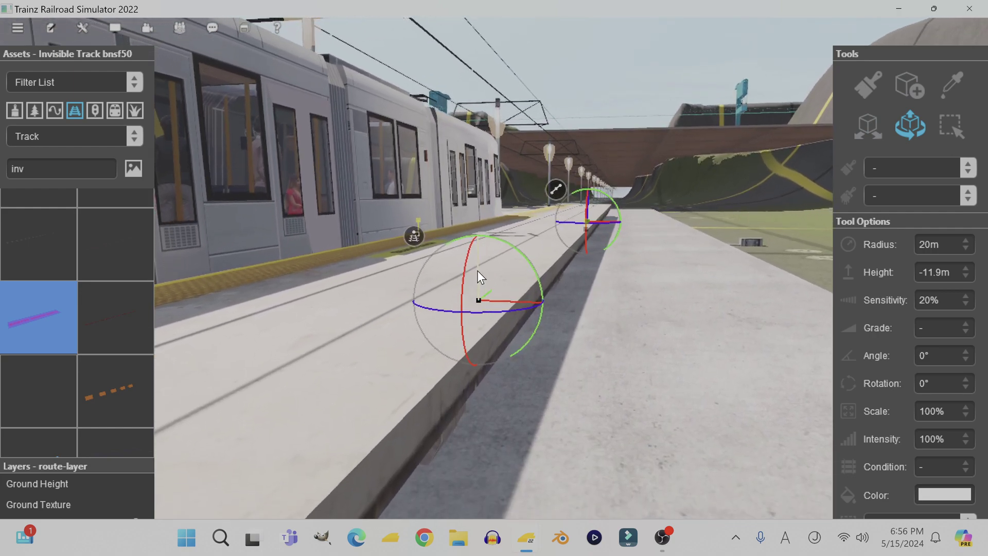
drag(478, 271, 495, 236)
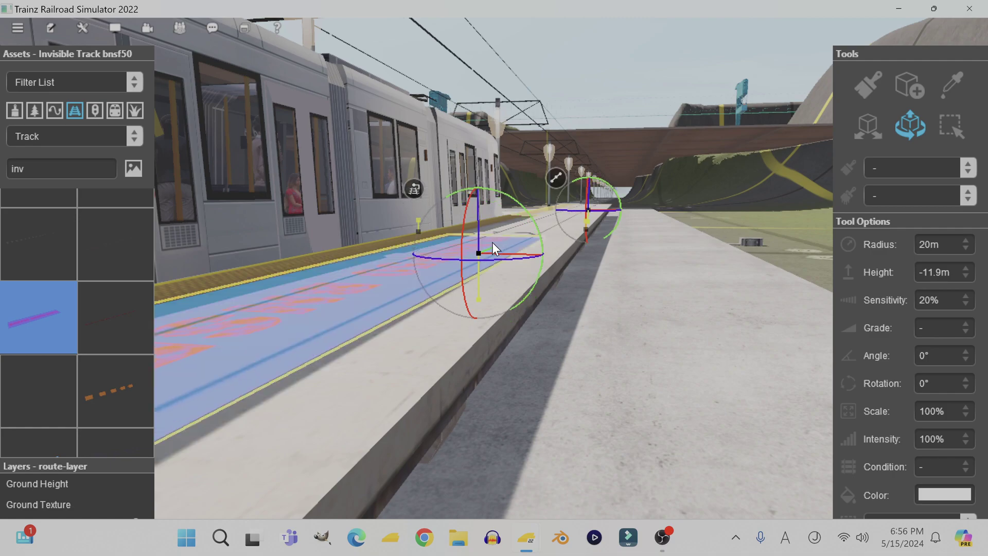
Step: Inspect the raised invisible track along the tram platform and from beyond the platform's end
scroll(508, 295, down, 5)
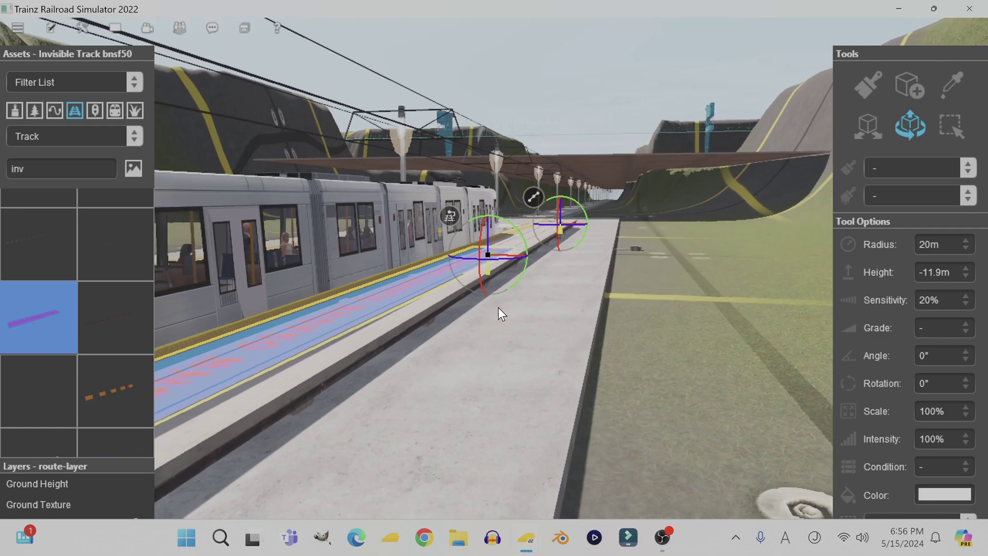
right_click(603, 329)
right_click(430, 310)
right_click(441, 271)
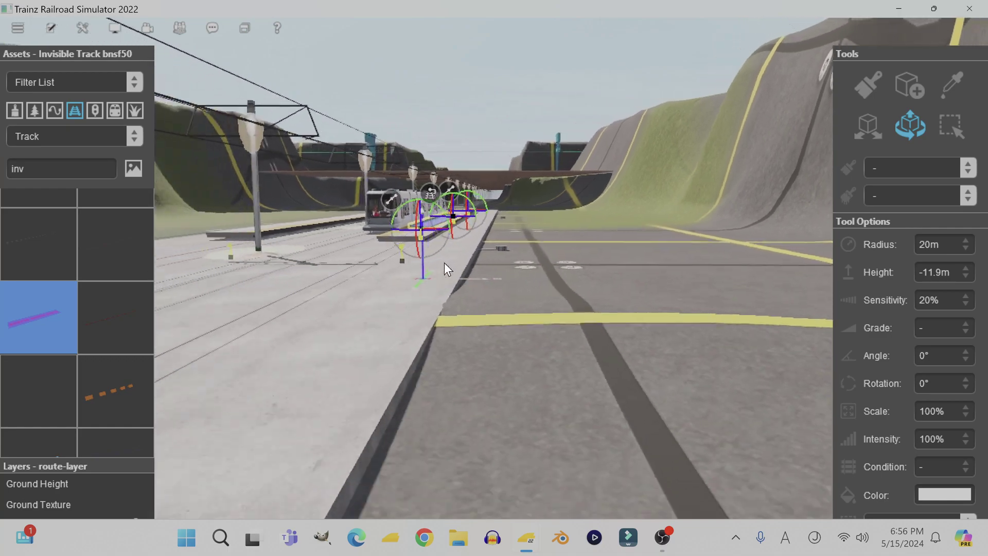
right_click(480, 248)
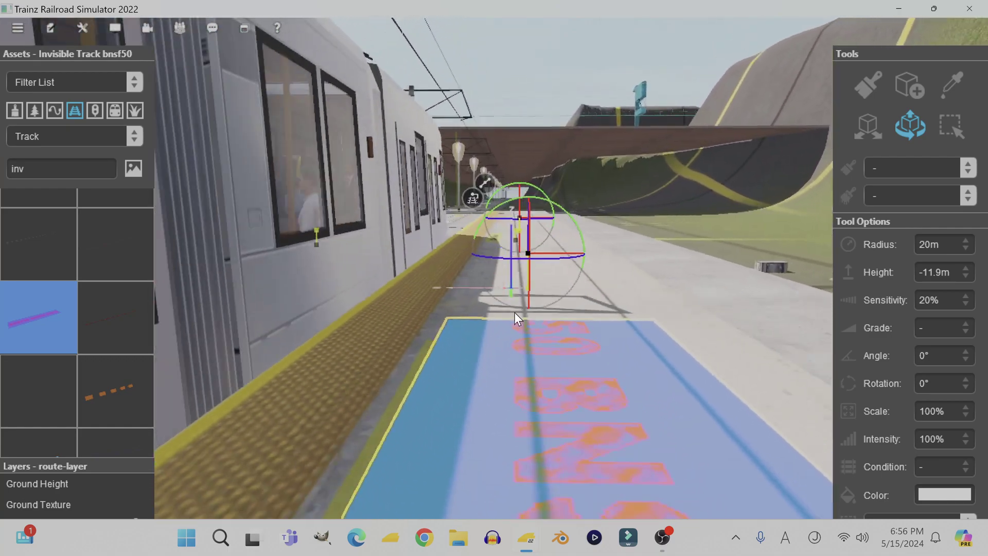
right_click(517, 312)
right_click(519, 313)
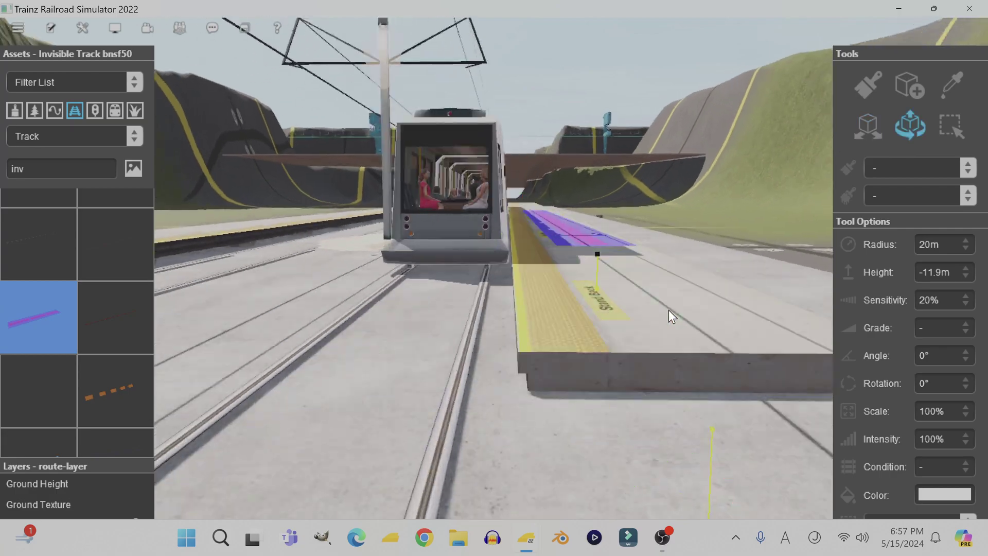
Step: Search the train assets for "drone" and choose Drivable Drone
right_drag(668, 309, 720, 491)
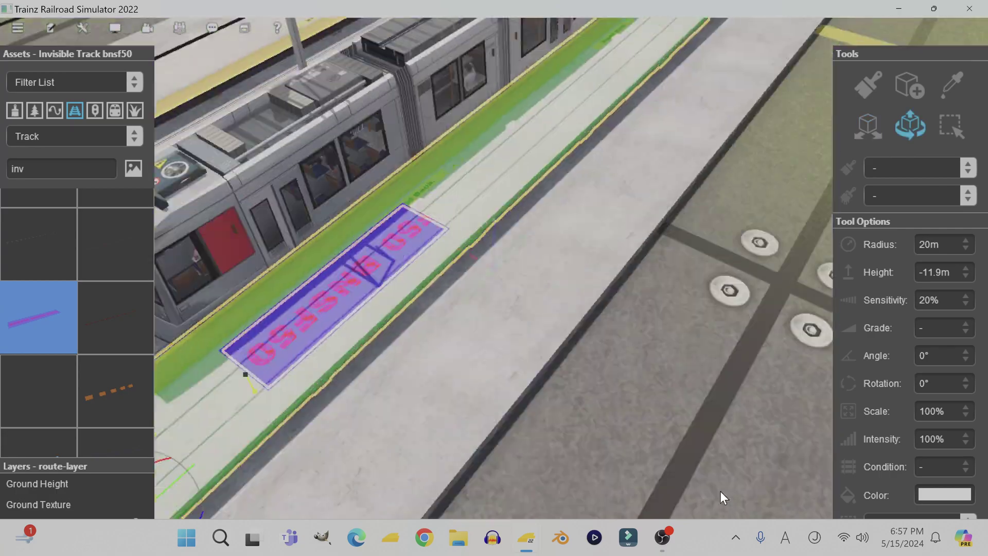
click(869, 127)
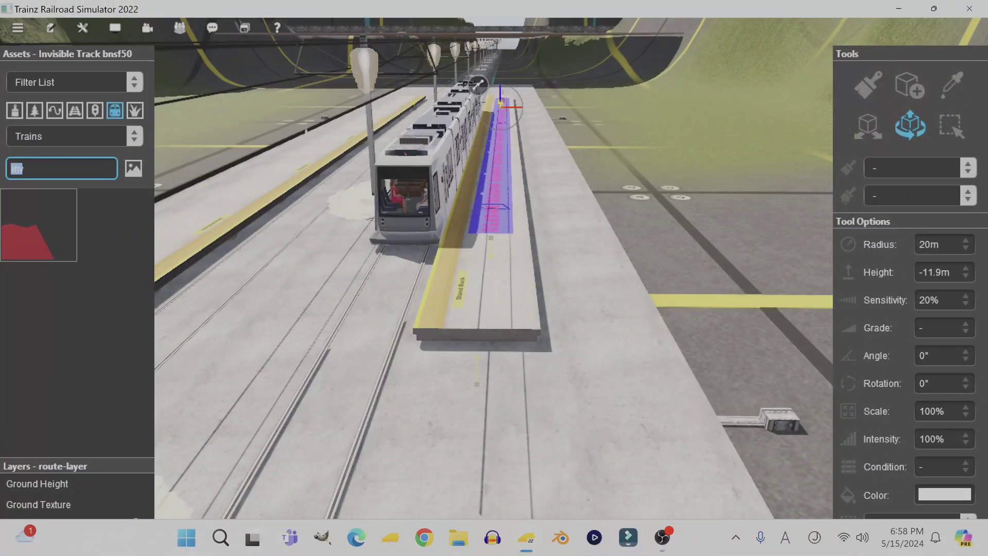
text(drone)
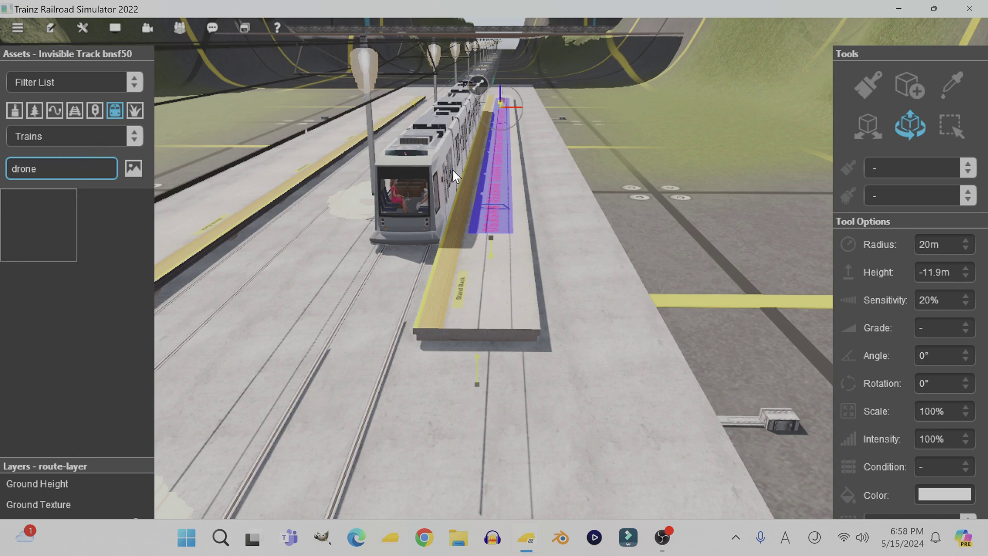
click(62, 226)
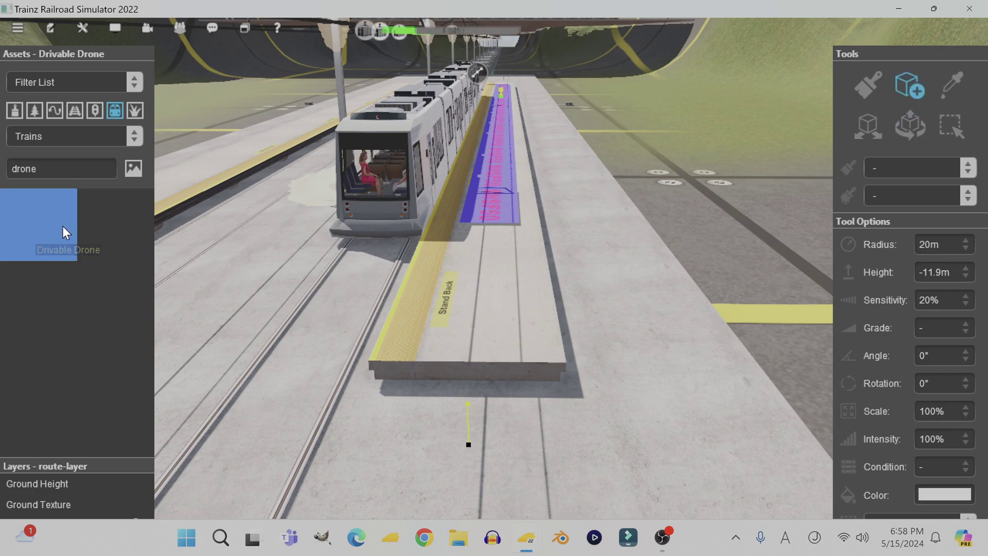
Step: Try to place the Drivable Drone on the raised invisible track beside the tram
right_drag(353, 201, 514, 256)
scroll(516, 260, up, 3)
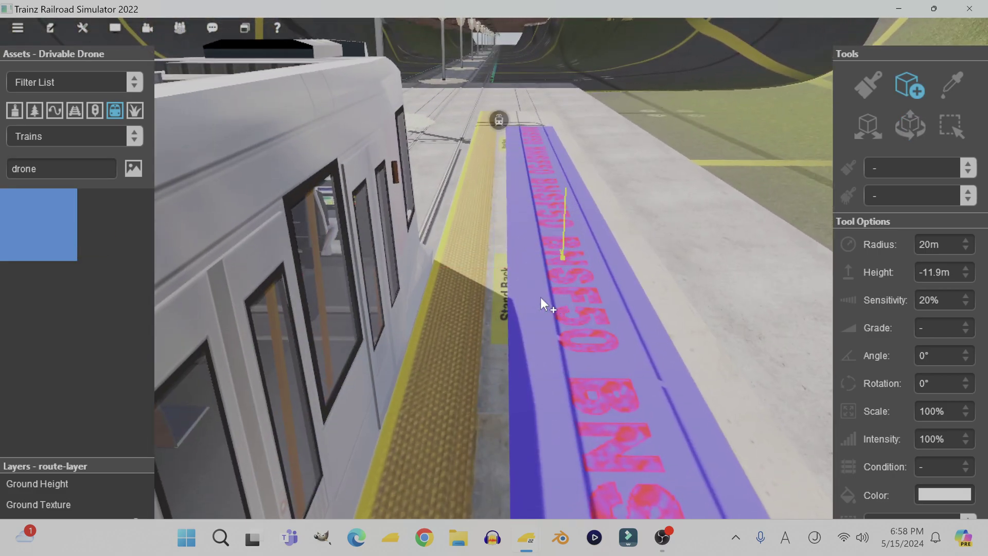
scroll(540, 297, down, 4)
right_click(548, 274)
scroll(532, 266, up, 3)
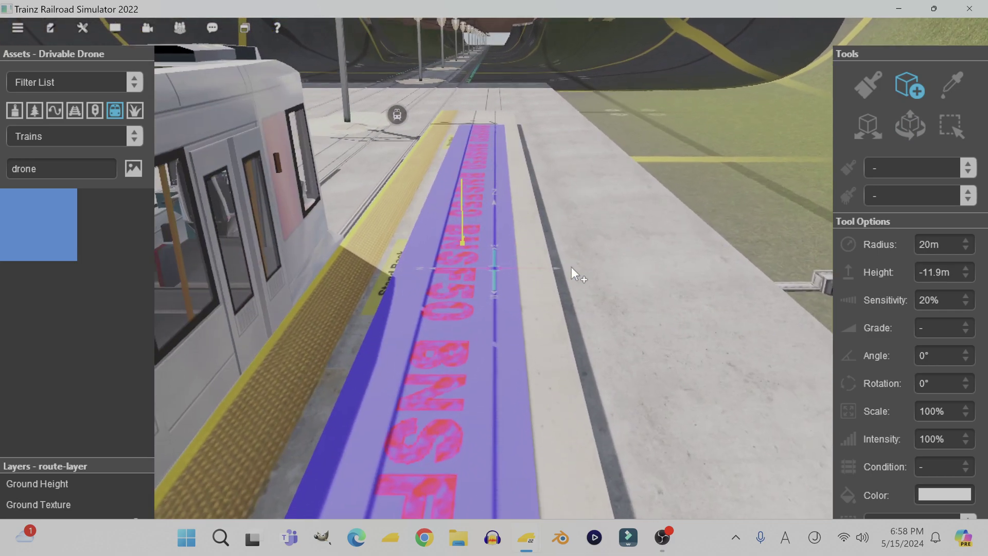
key(Left)
key(Down)
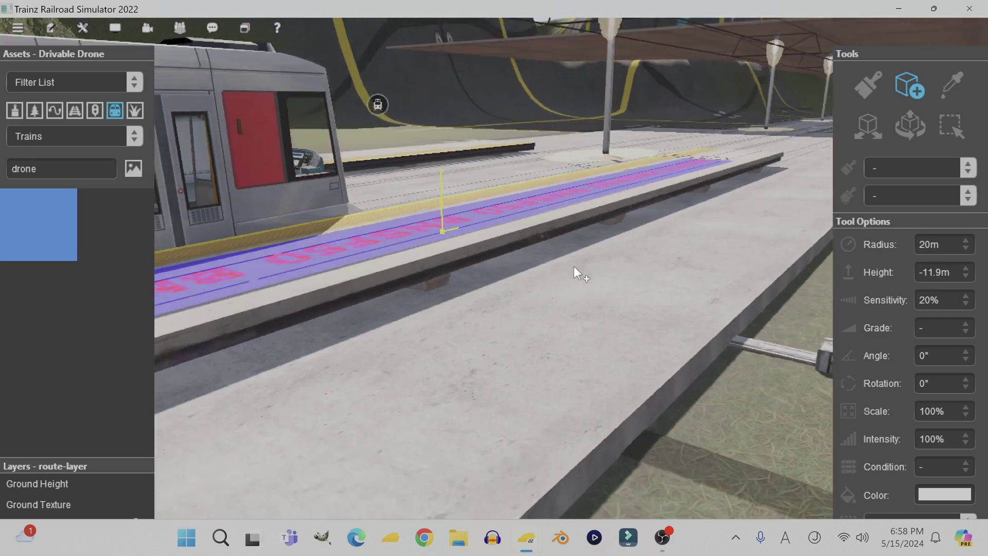
key(Down)
key(Up)
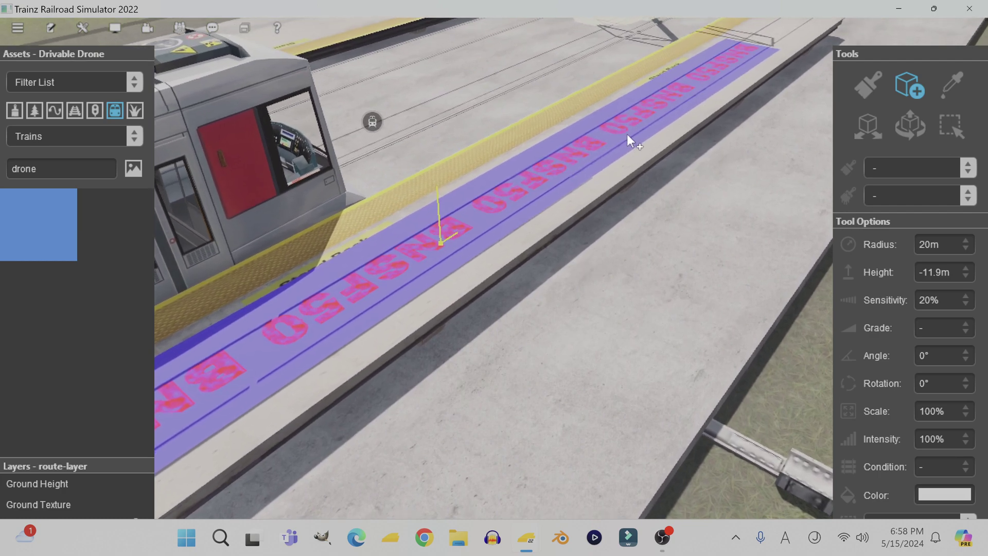
scroll(582, 201, down, 5)
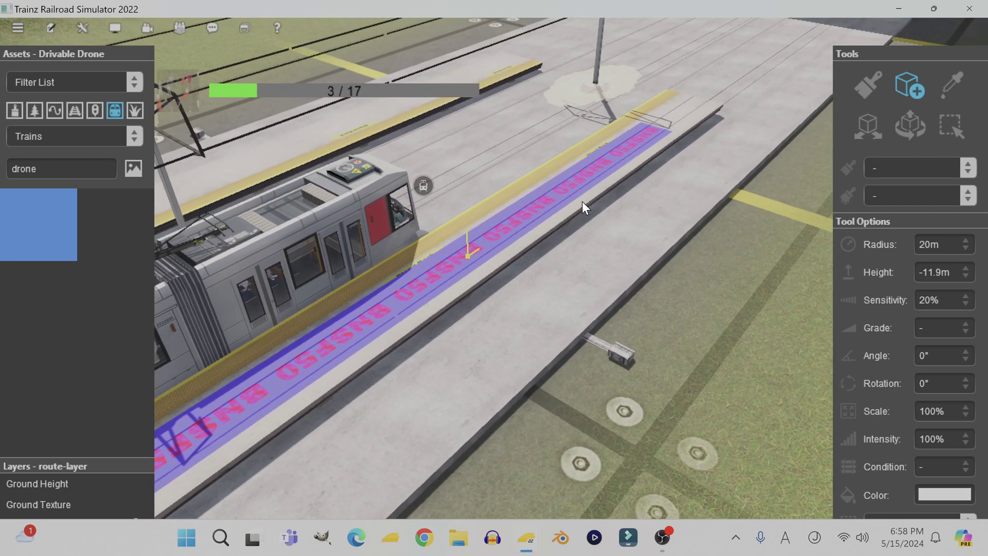
click(582, 201)
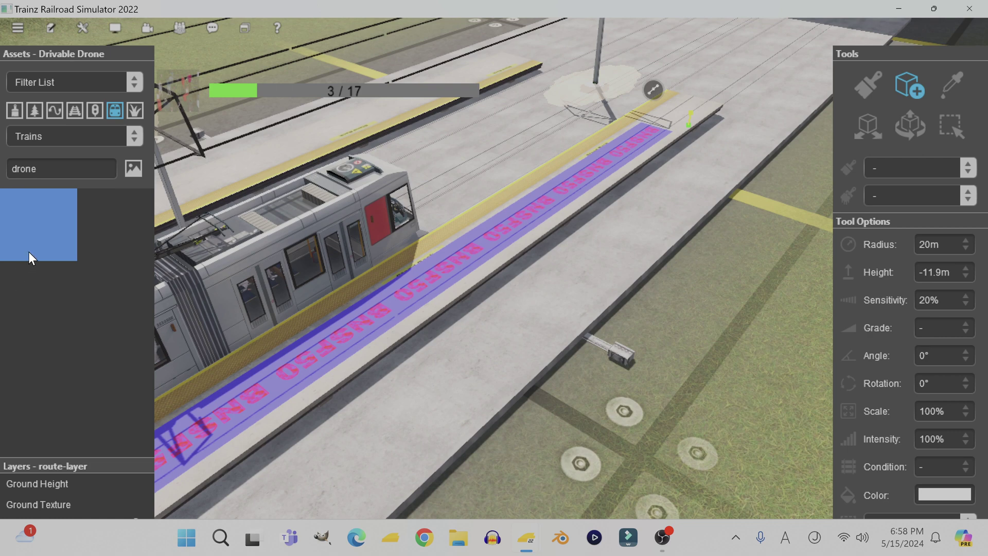
Step: Search the train assets for "male" and place the Male Business Person on the invisible track beside the tram
drag(40, 169, 10, 170)
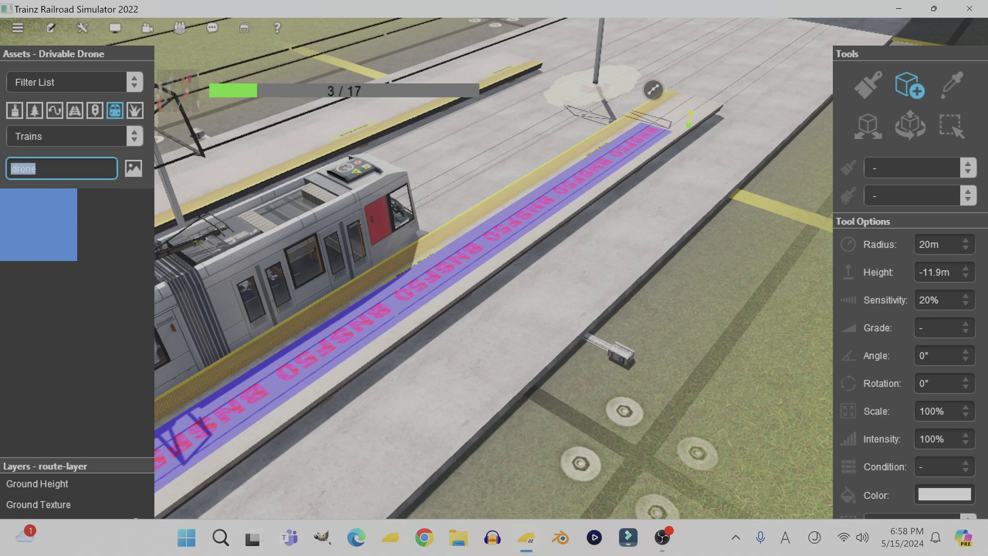
text(male)
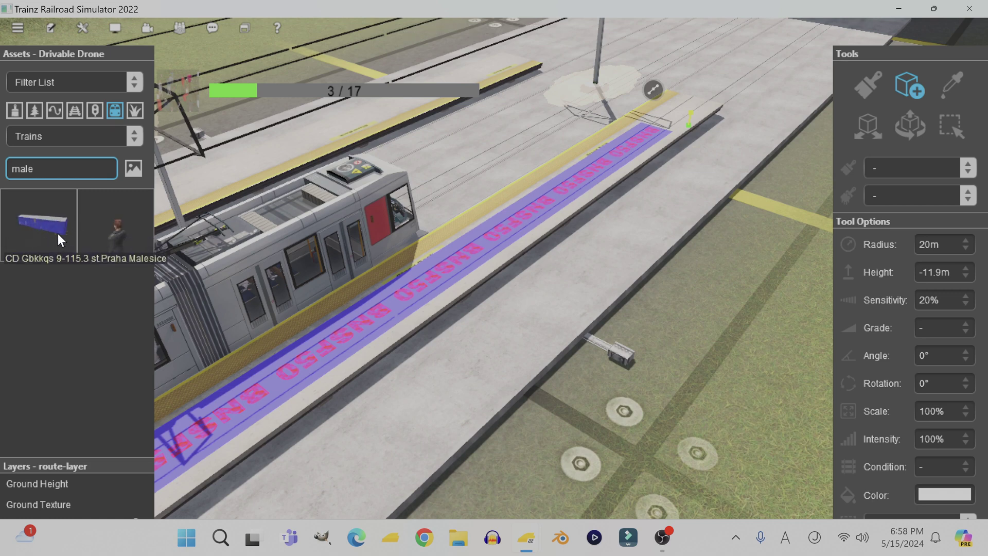
click(98, 232)
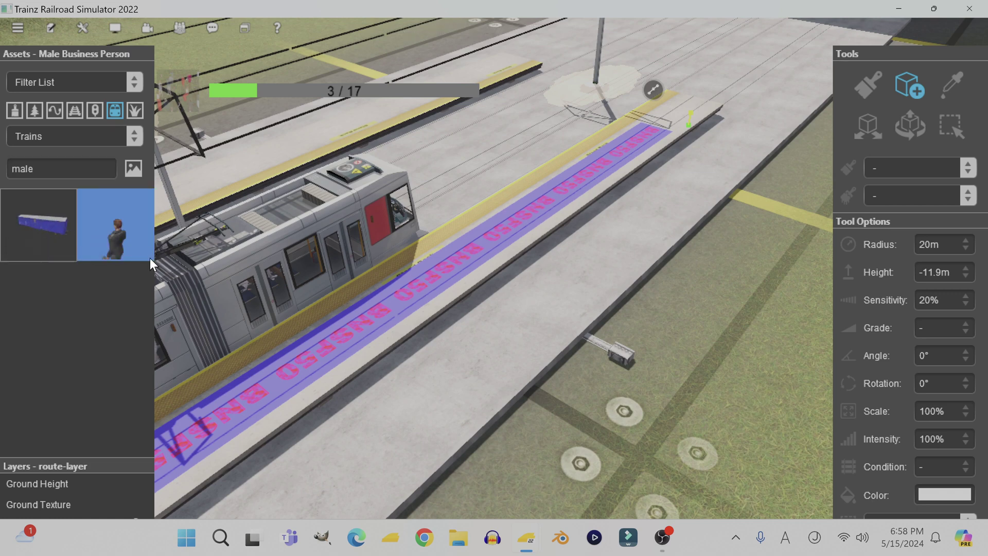
click(326, 355)
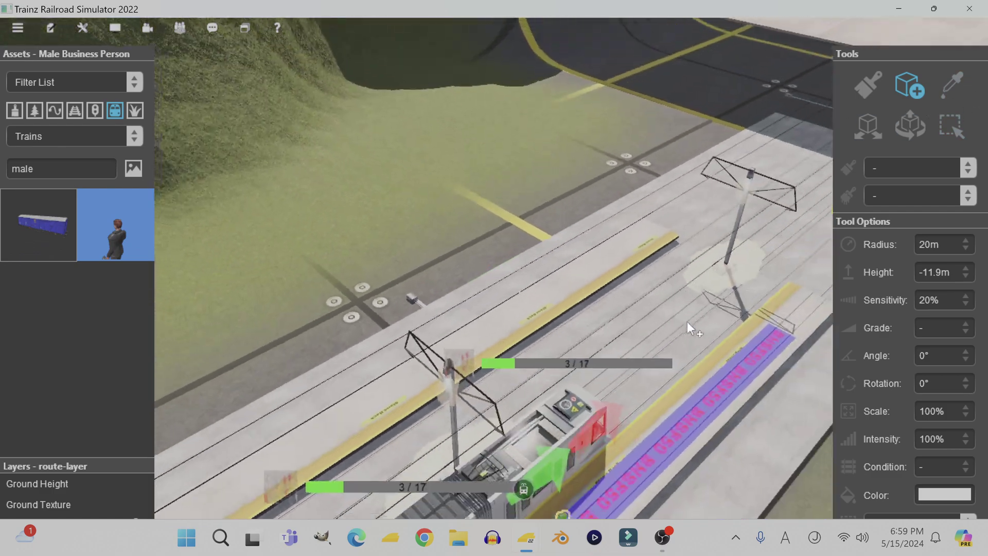
Step: Sample Invisible Track bnsf50 from the track on the tram platform and get ready to add more of it
click(952, 84)
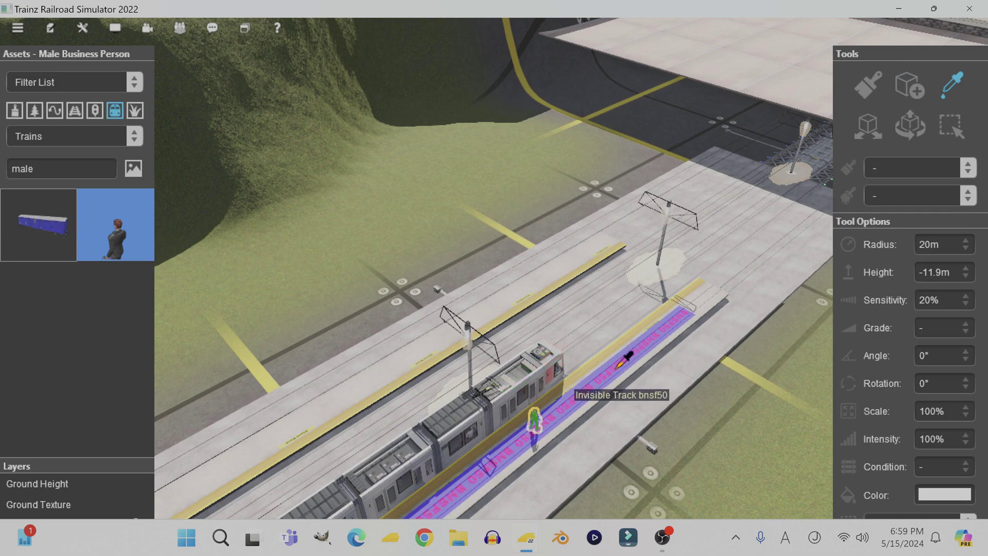
click(618, 366)
click(910, 87)
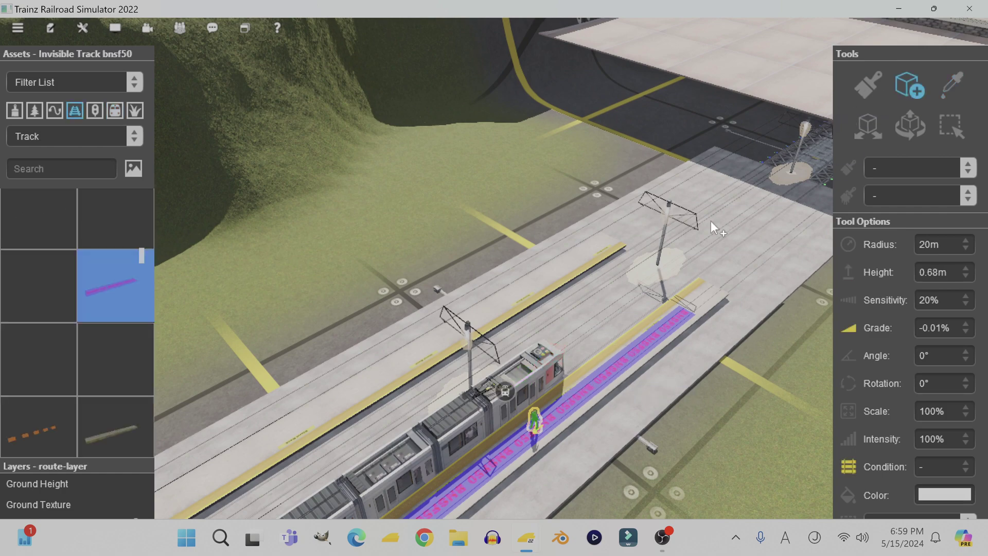
Step: Lay invisible track crosswise from the grass beside the platform to the tram's far side and raise its middle point above the tram
right_drag(526, 325, 477, 305)
scroll(504, 247, up, 5)
scroll(443, 365, down, 5)
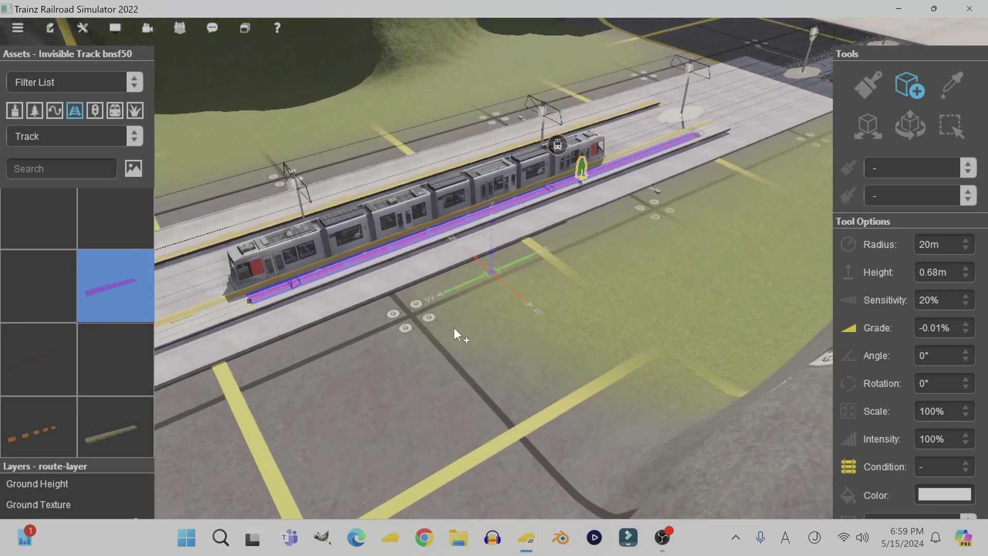
right_click(448, 258)
right_drag(449, 258, 495, 254)
scroll(535, 260, up, 3)
drag(586, 279, 295, 81)
right_drag(302, 104, 945, 90)
click(910, 123)
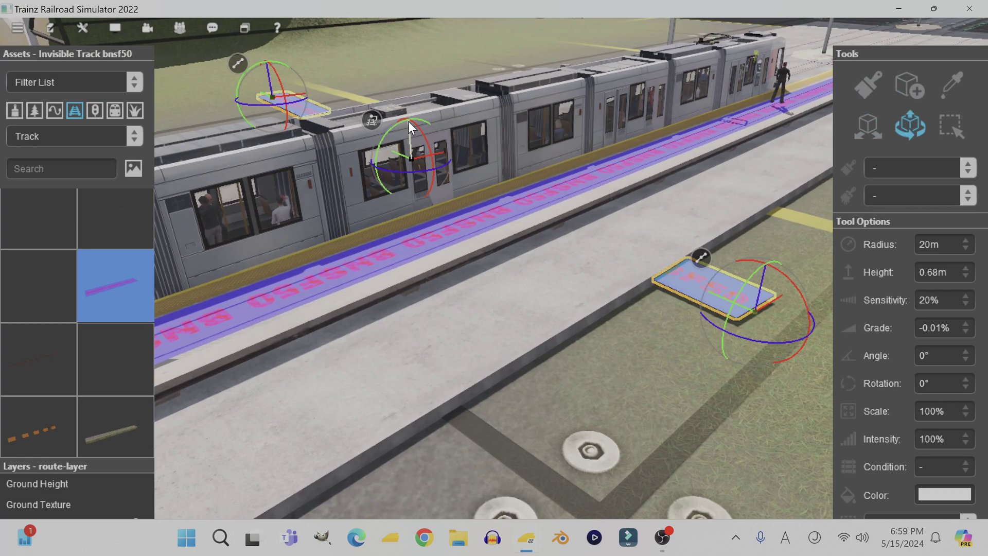
drag(409, 133, 408, 92)
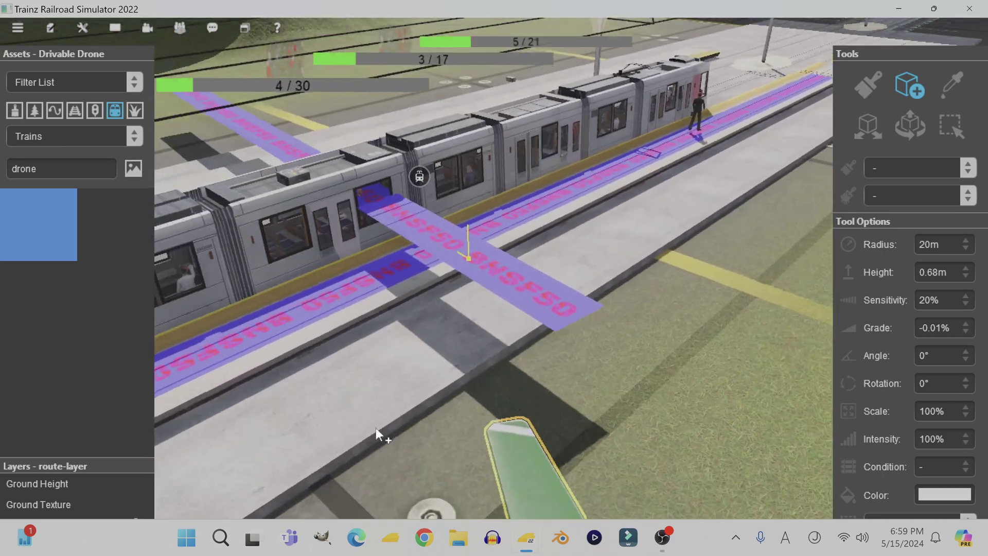
Step: Examine the Drivable Drone beside the tram platform from several angles and distances
scroll(381, 430, down, 5)
right_click(417, 394)
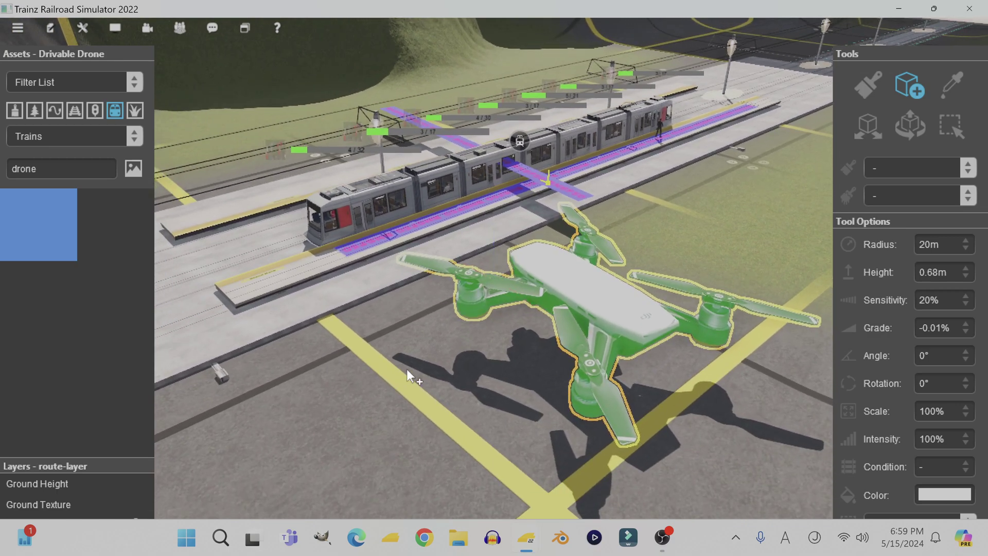
key(Left)
key(Down)
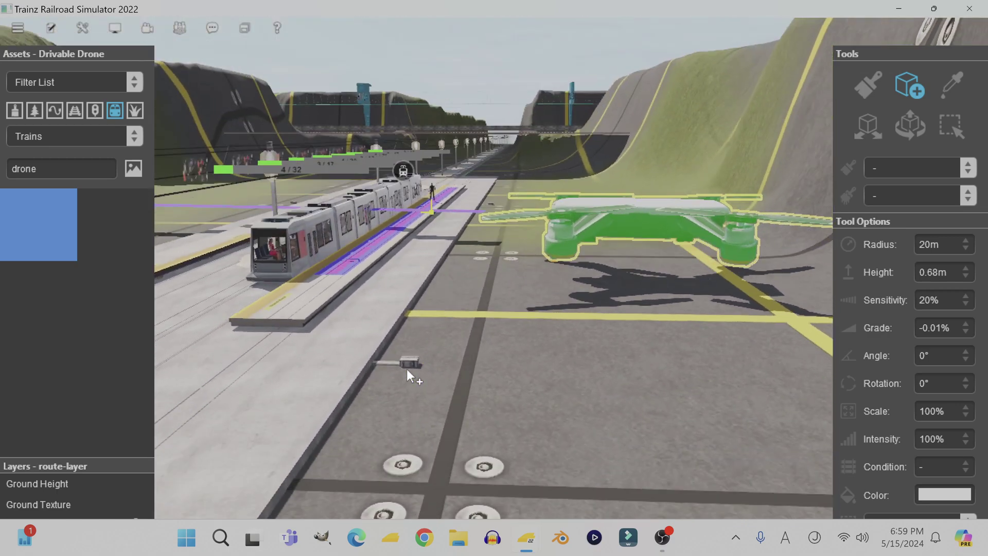
key(Up)
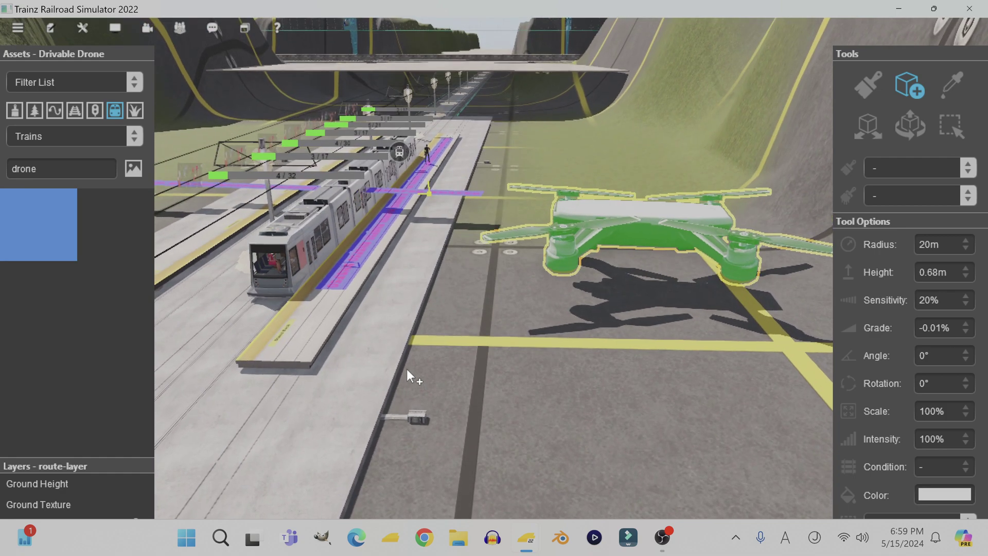
key(Up)
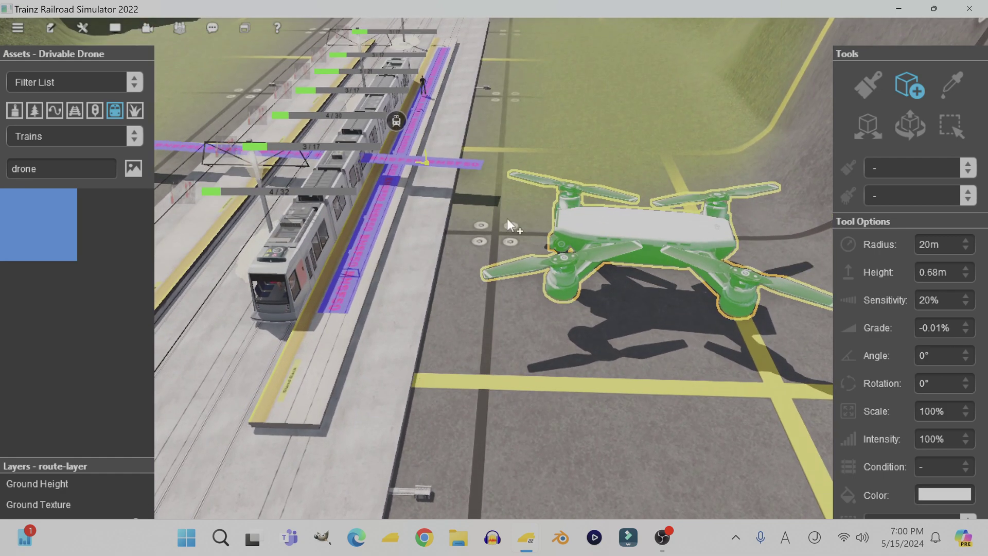
scroll(510, 216, down, 3)
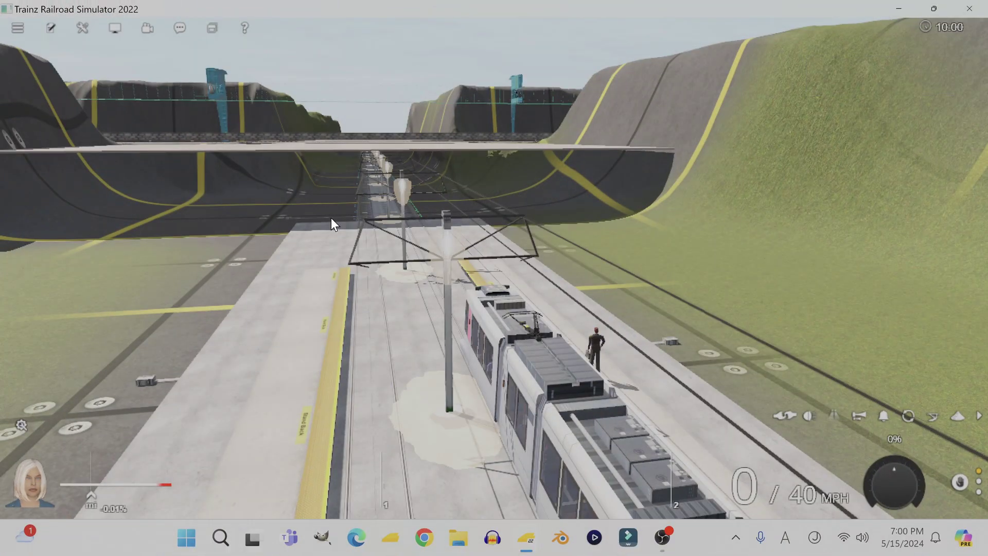
Step: Raise the tram's pantograph and bring the business person on the platform into close view
key(p)
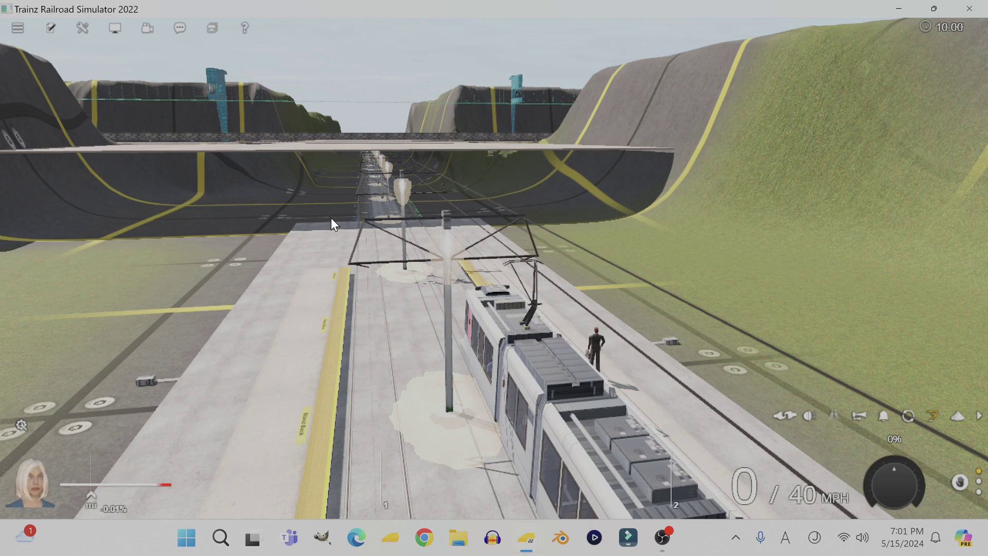
key(Left)
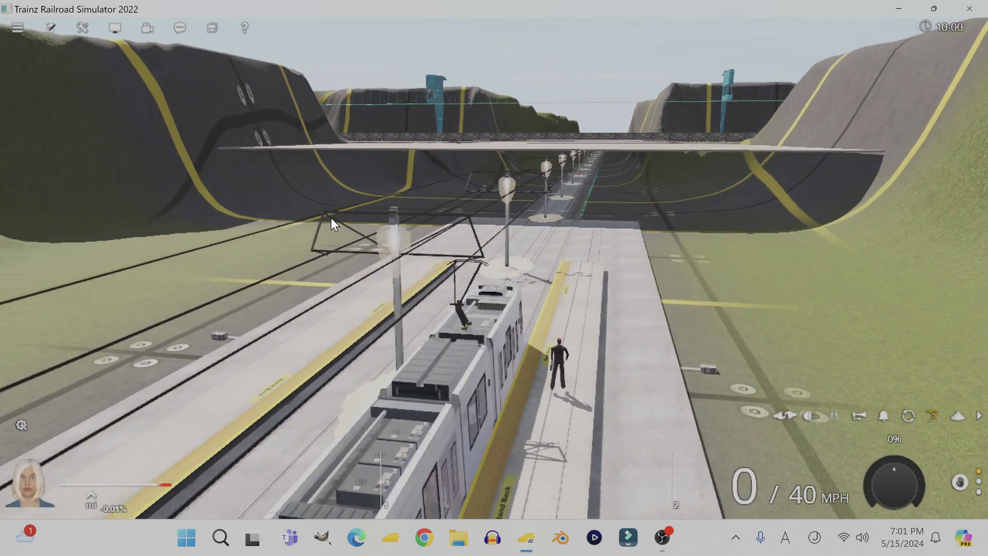
key(Left)
key(Down)
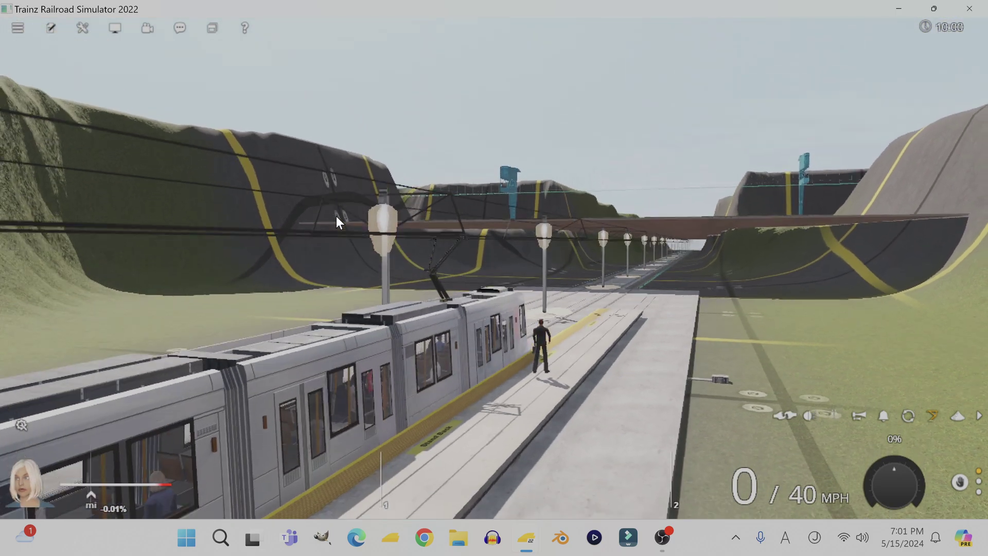
scroll(412, 423, up, 3)
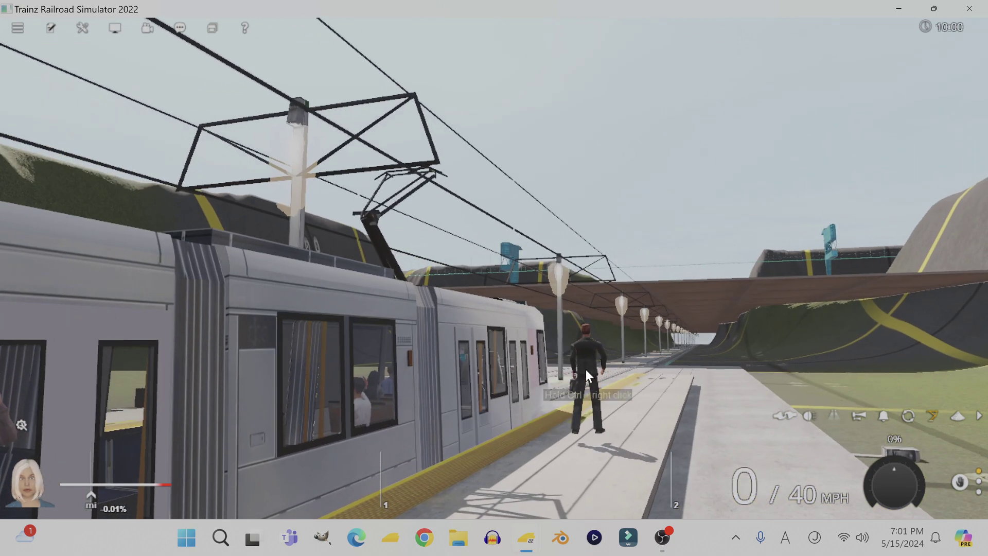
Step: Switch control to the Male Business Person on the platform and activate the cab camera
click(588, 370)
scroll(573, 381, up, 4)
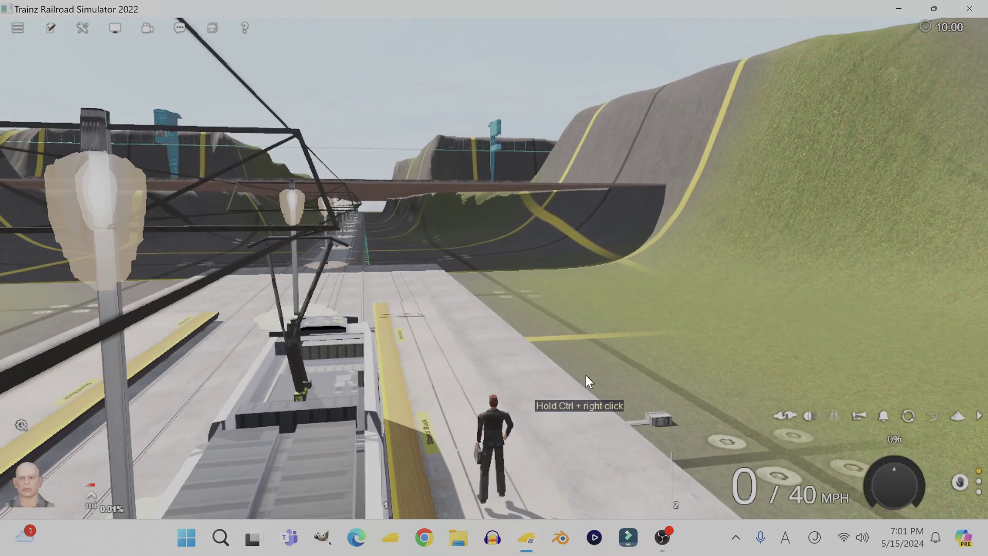
key(1)
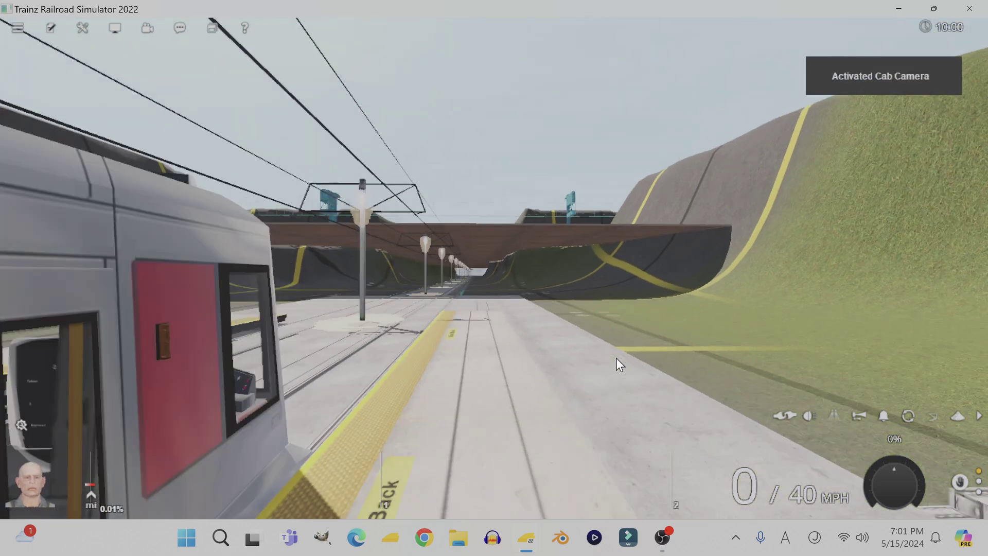
Step: Look all the way around the platform, drone and tram from the business person's viewpoint
key(Right)
key(Right)
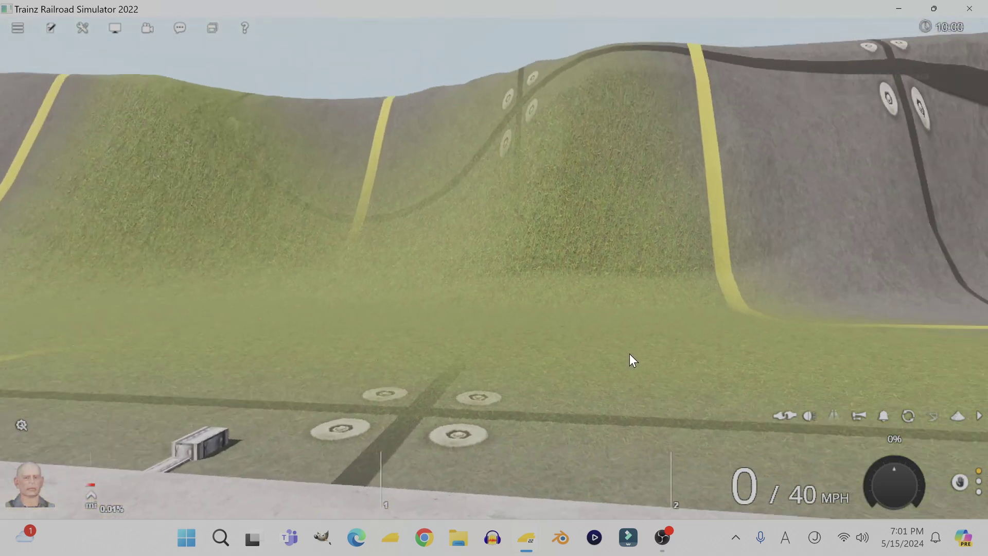
key(Right)
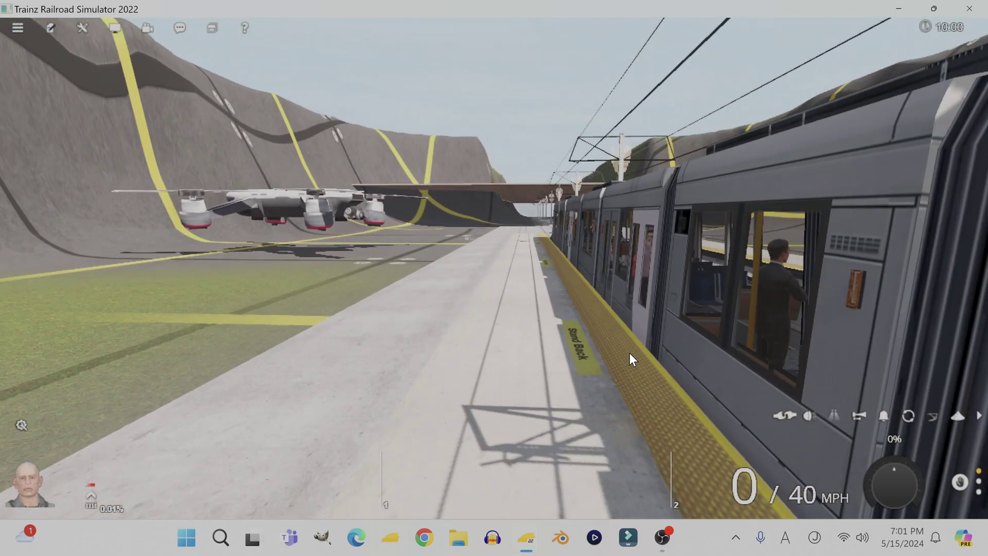
key(Right)
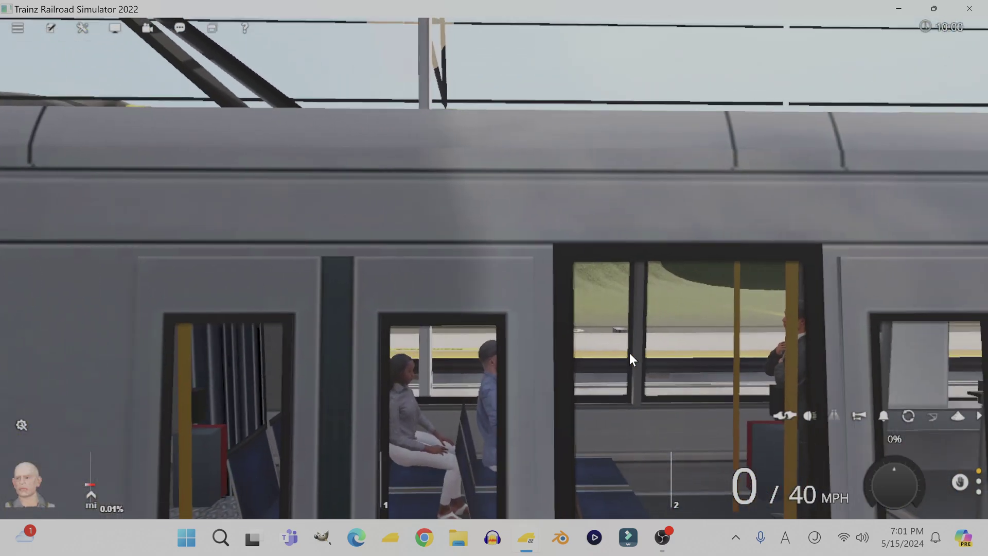
key(Right)
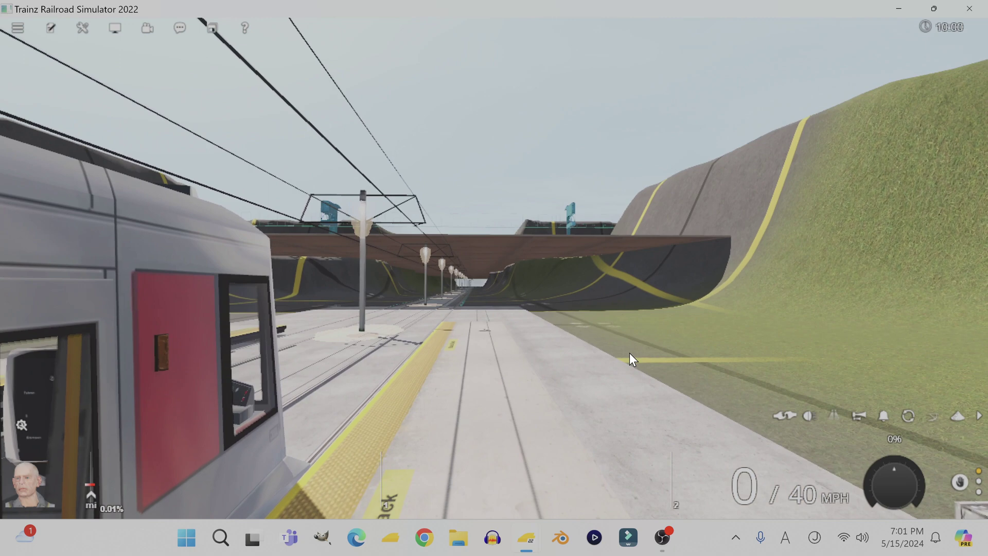
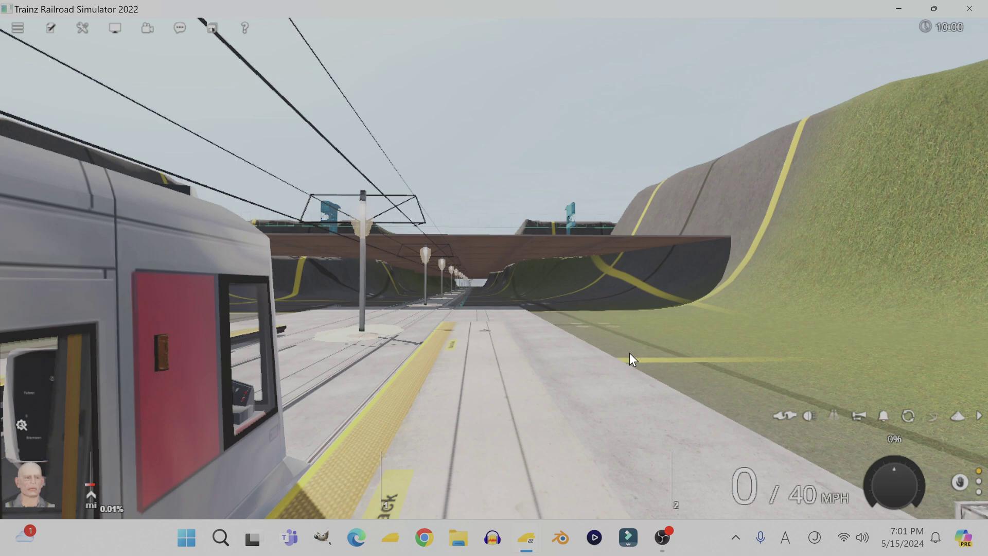
Step: Walk the business person forward along the platform at 100% throttle, and bring him to a halt near its end
key(w)
key(w)
key(w)
key(w)
key(w)
key(w)
key(w)
key(w)
key(w)
key(w)
key(w)
key(w)
key(w)
key(w)
key(w)
key(w)
key(w)
key(w)
key(w)
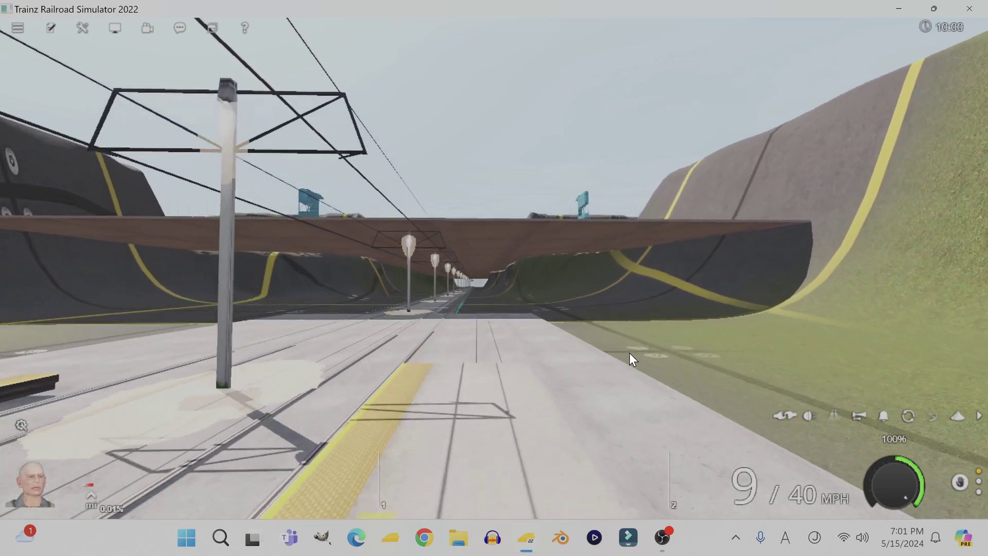
key(s)
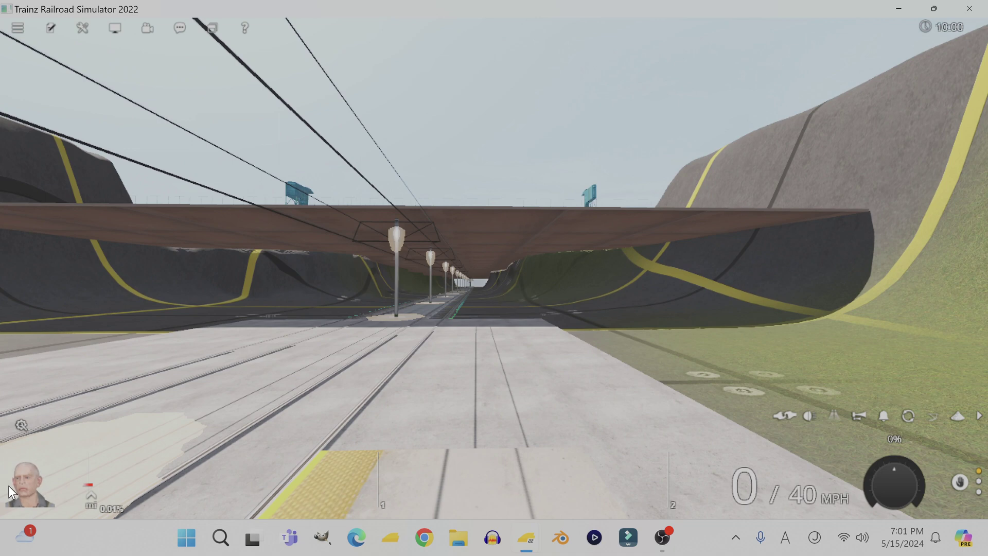
Step: Switch control to the Drivable Drone, view it with the chase camera, and return to its cab camera
click(24, 486)
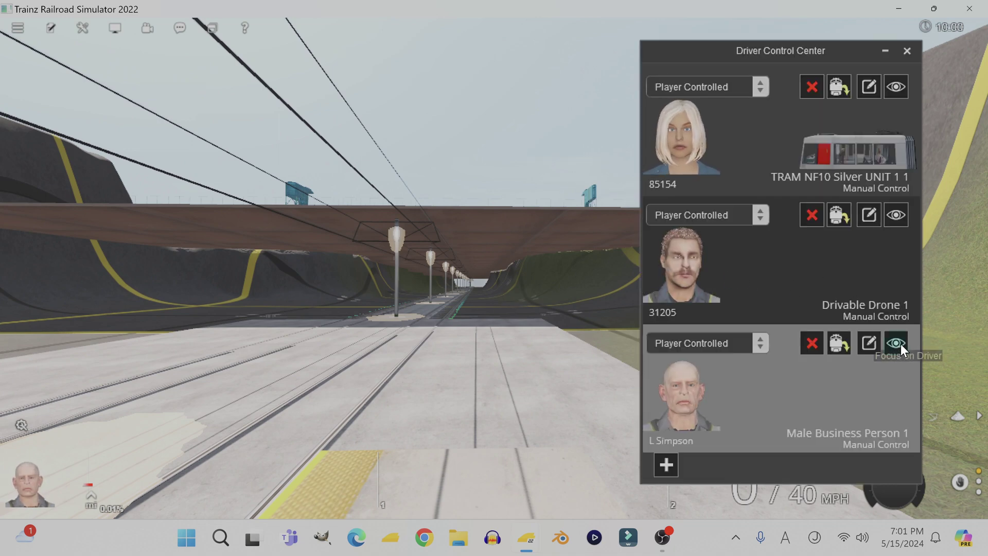
click(896, 222)
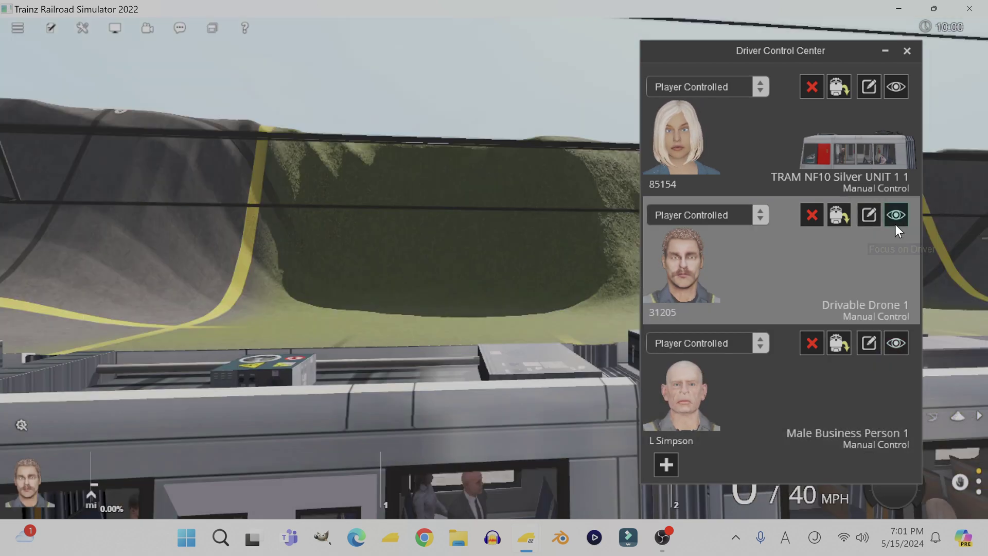
click(907, 51)
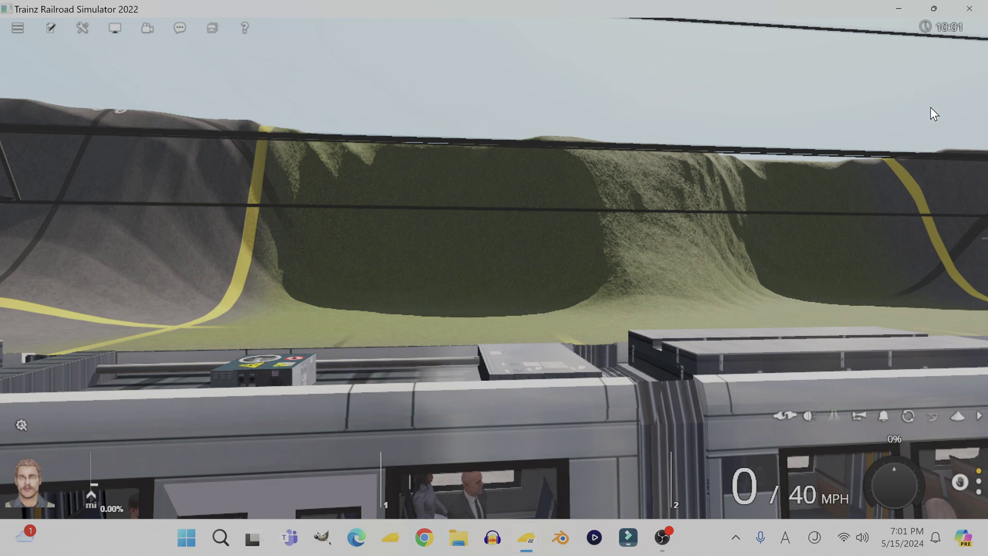
key(2)
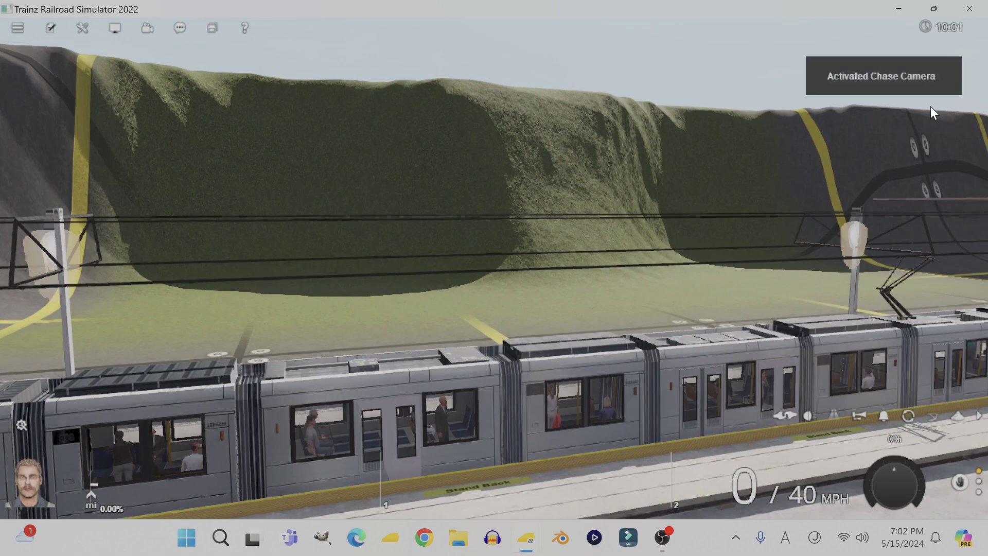
key(1)
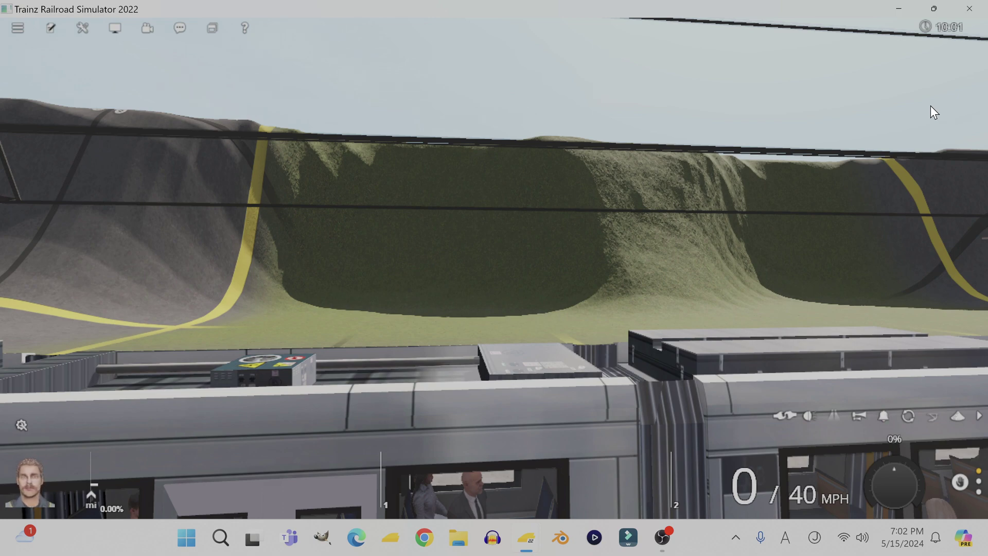
Step: Look around the tram, platform and canyon walls from the drone's viewpoint
key(Down)
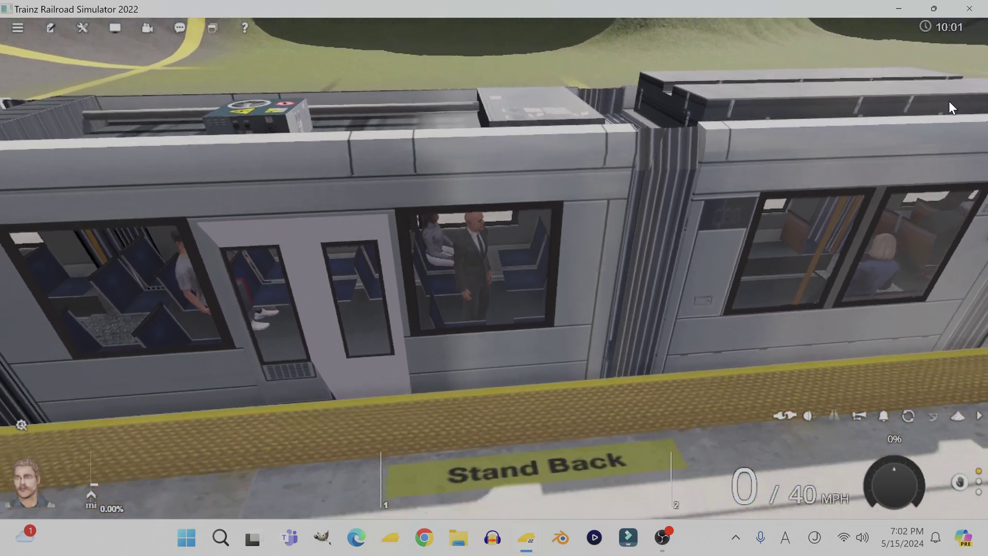
key(Left)
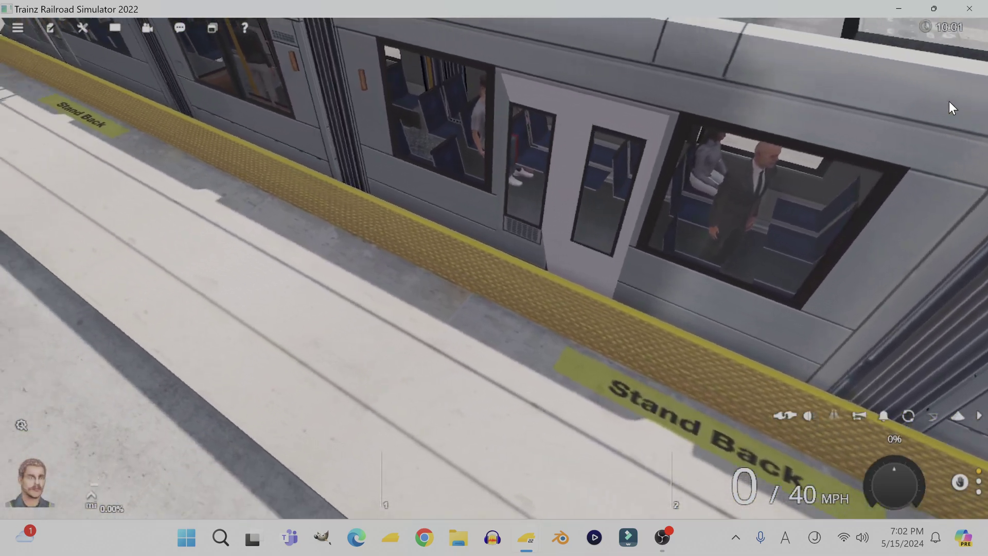
key(Up)
key(Up)
key(Left)
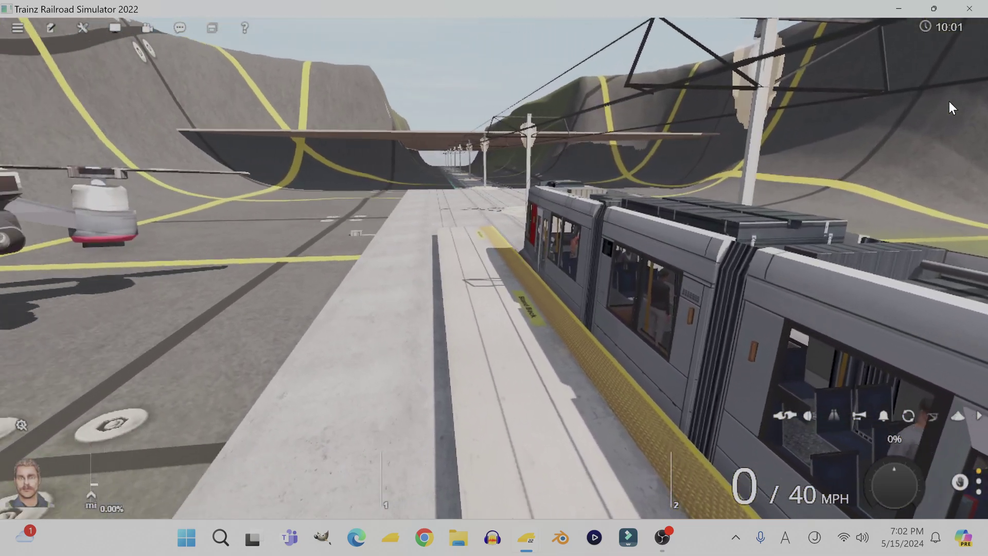
key(Left)
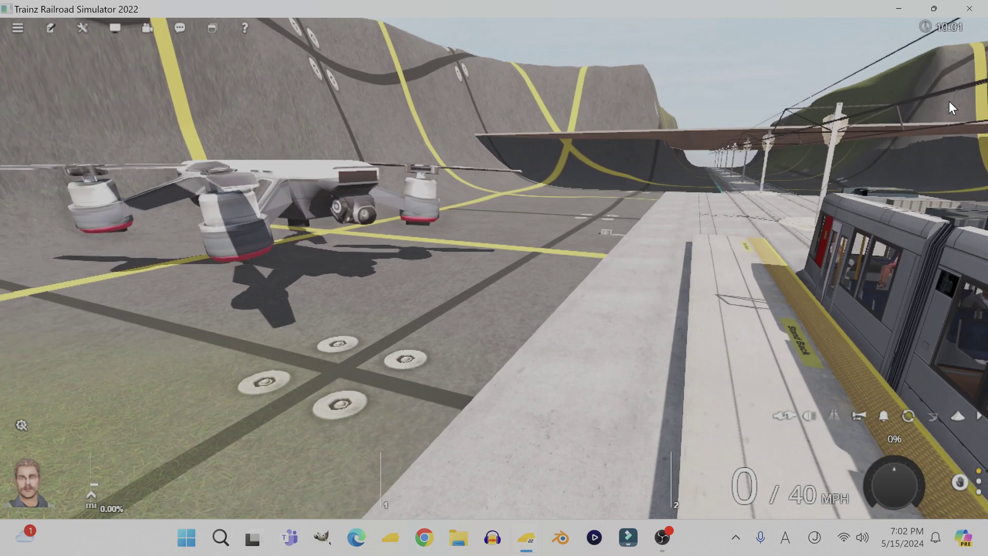
key(Right)
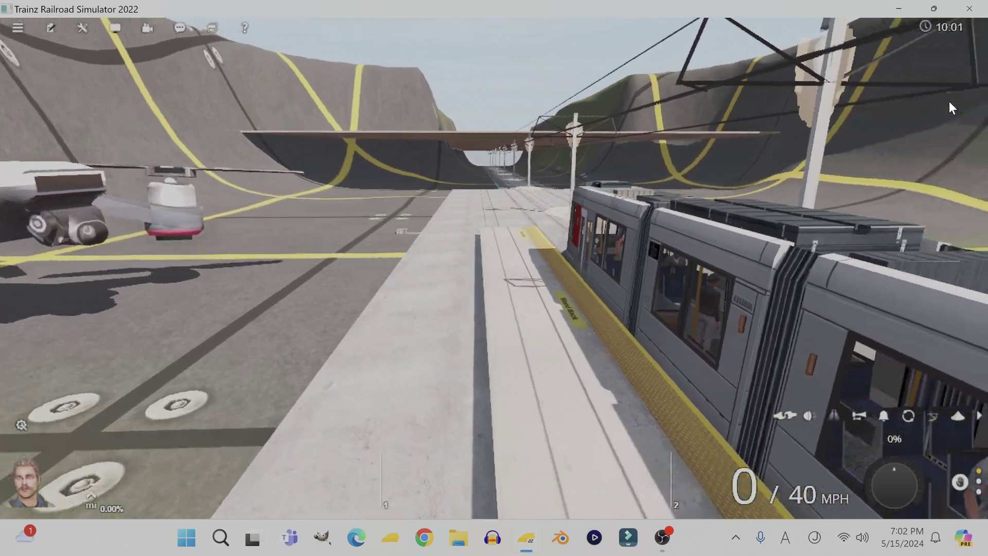
key(Right)
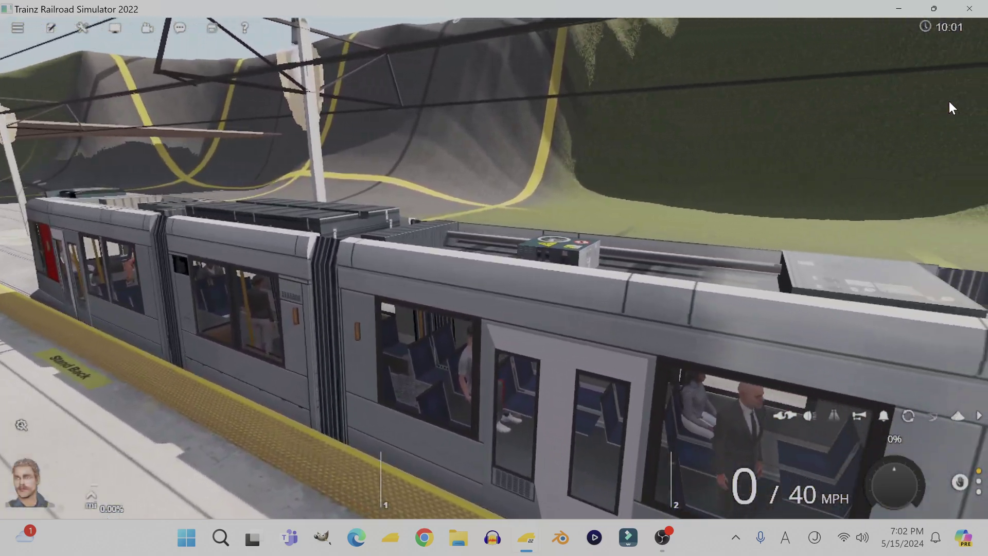
key(Right)
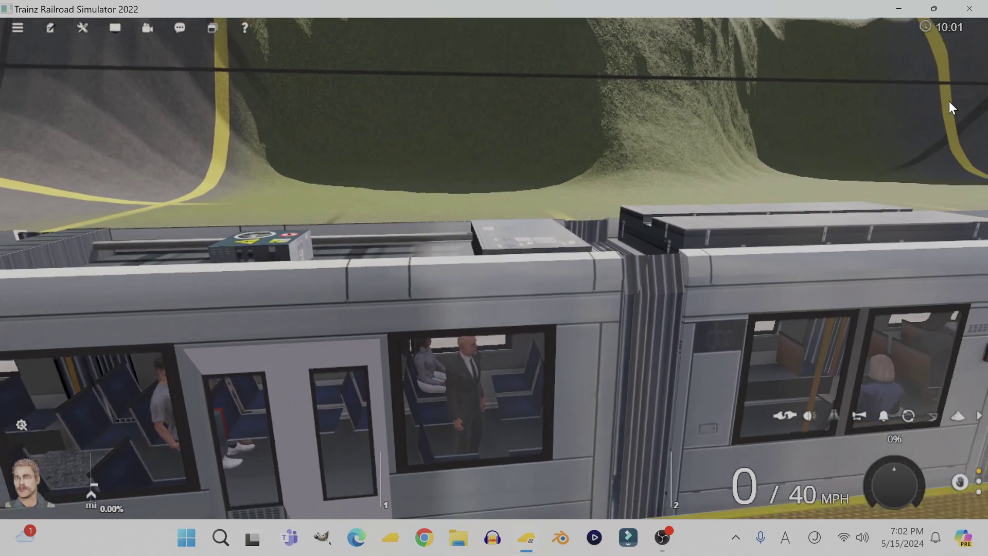
key(Down)
key(Up)
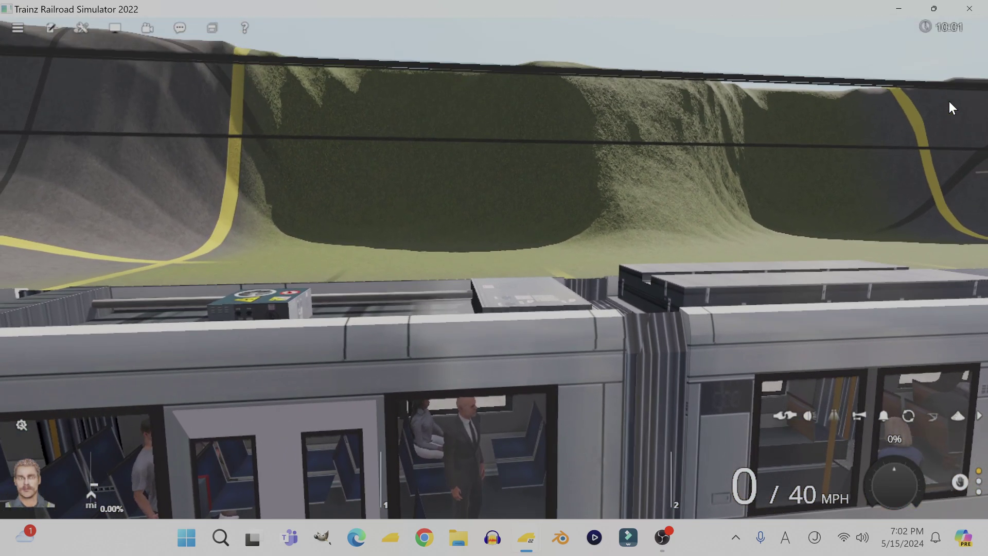
Step: Drive the drone forward at 100% throttle across the tram tracks, and switch to the free camera
key(w)
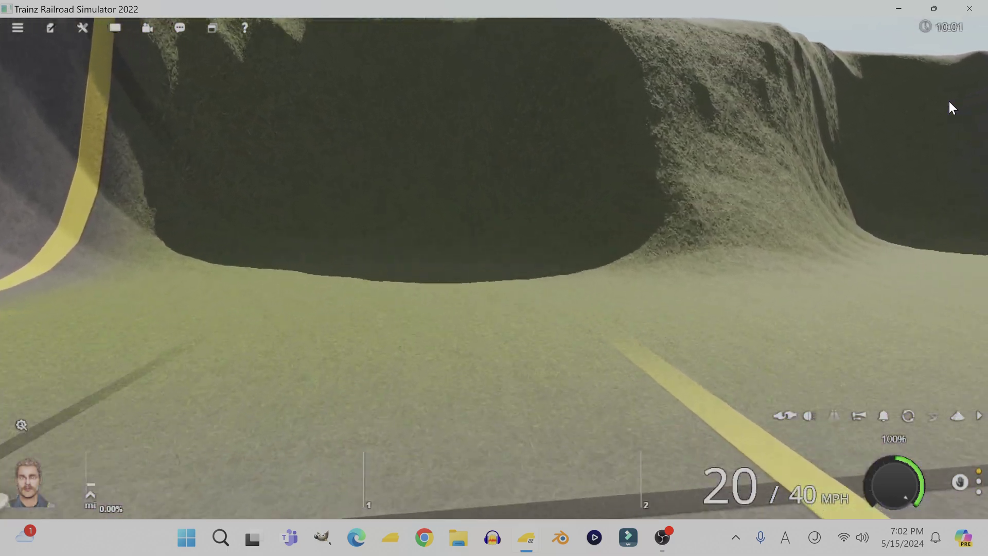
key(4)
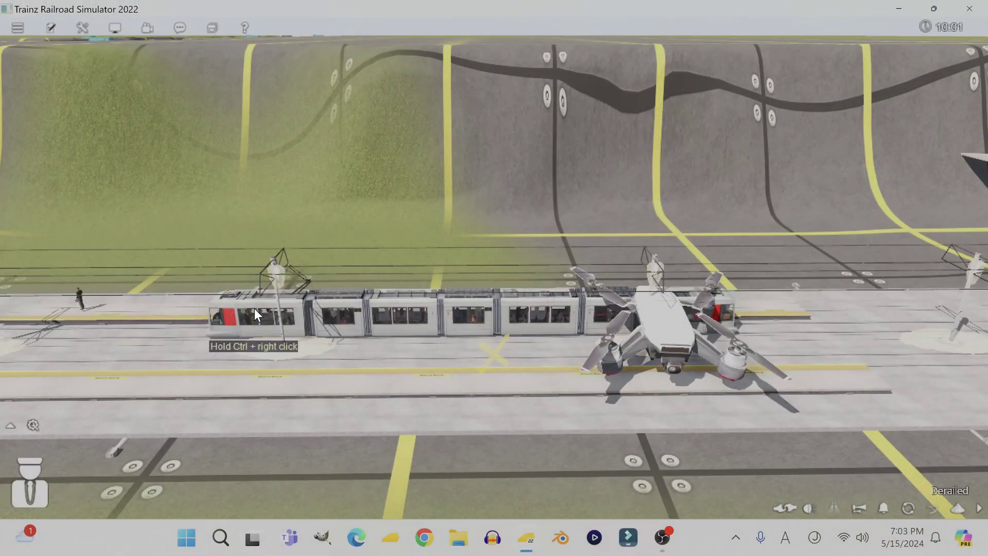
Step: Switch control to the tram, turn on its headlights and enter the driver's cab view
click(254, 309)
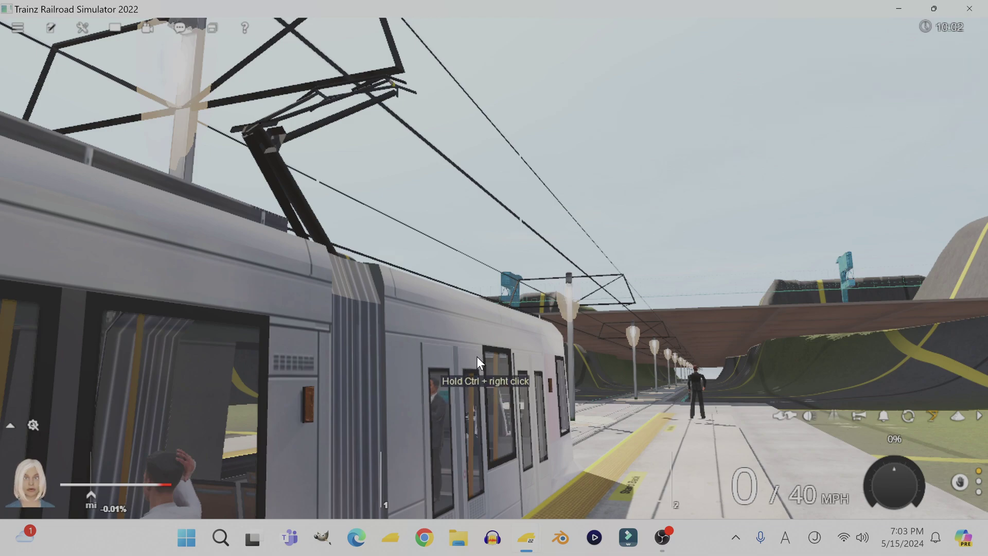
key(Left)
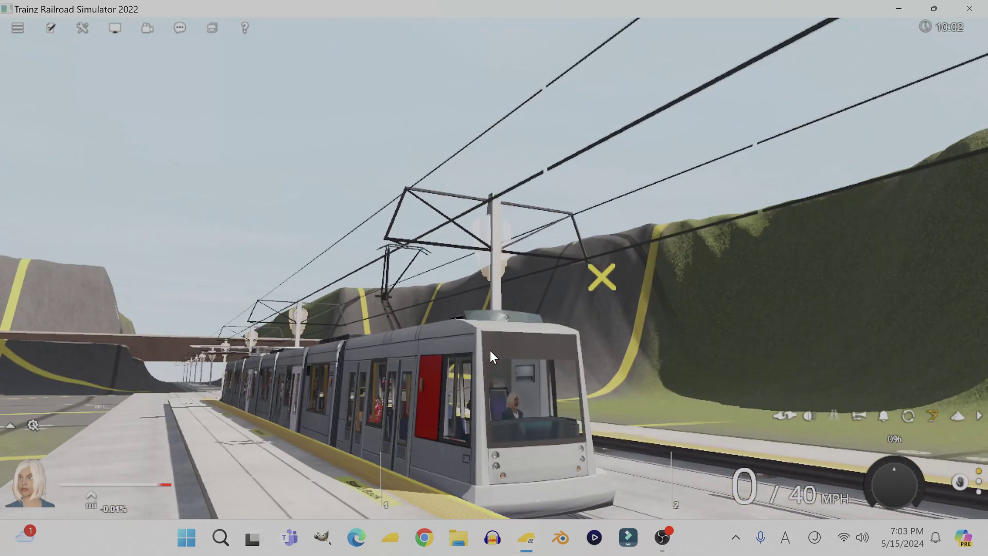
key(l)
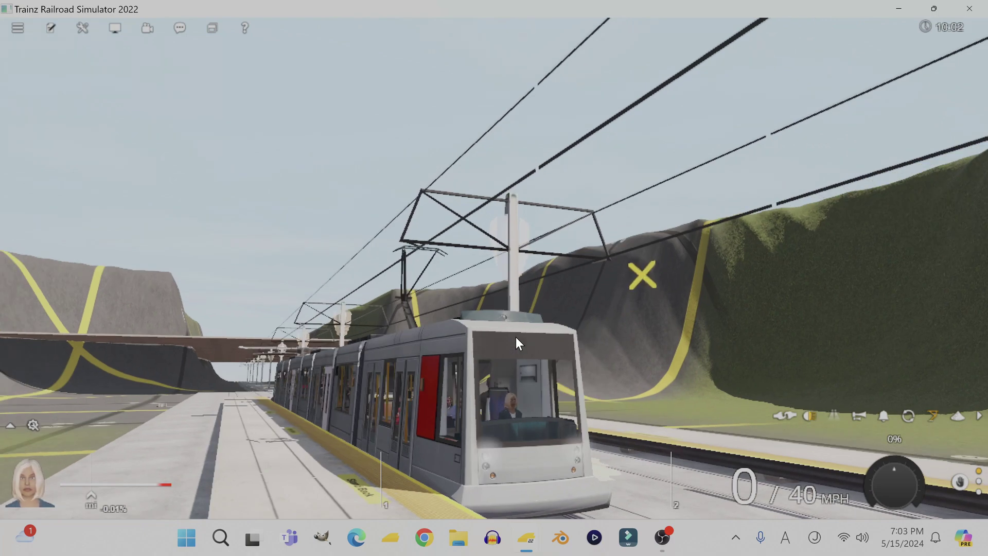
key(1)
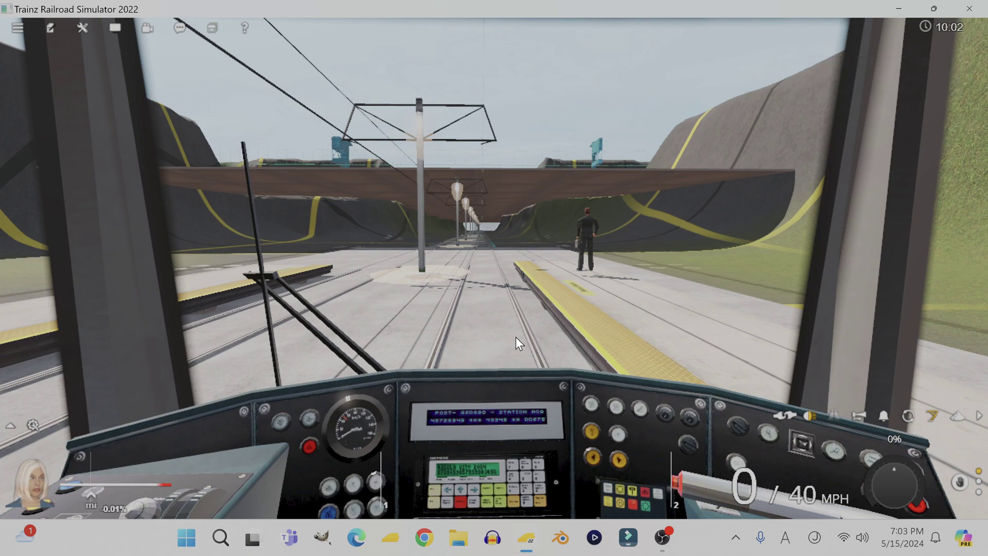
Step: Cycle through the tram's interior camera views, from the passenger areas back to the driver's desk
key(bracketright)
key(bracketright)
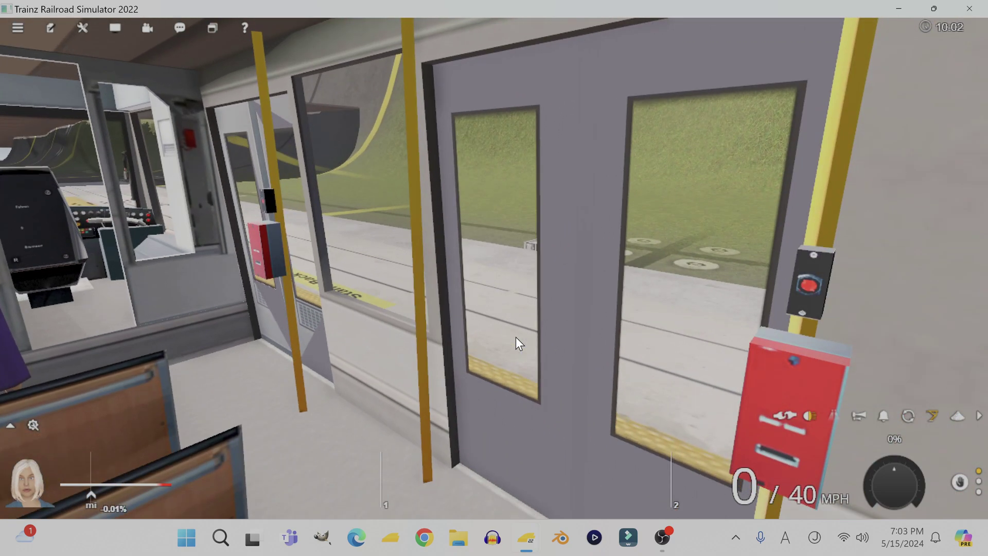
key(bracketright)
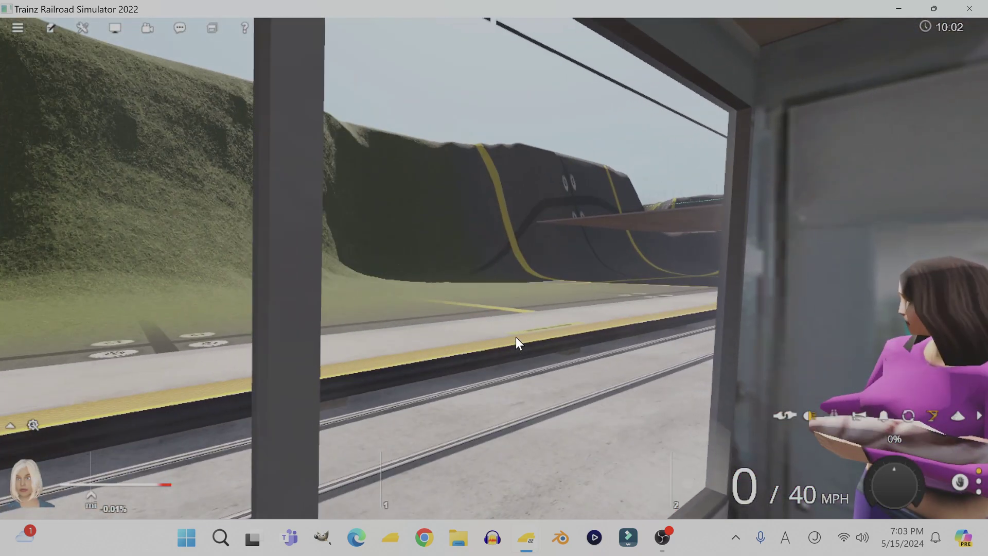
key(bracketright)
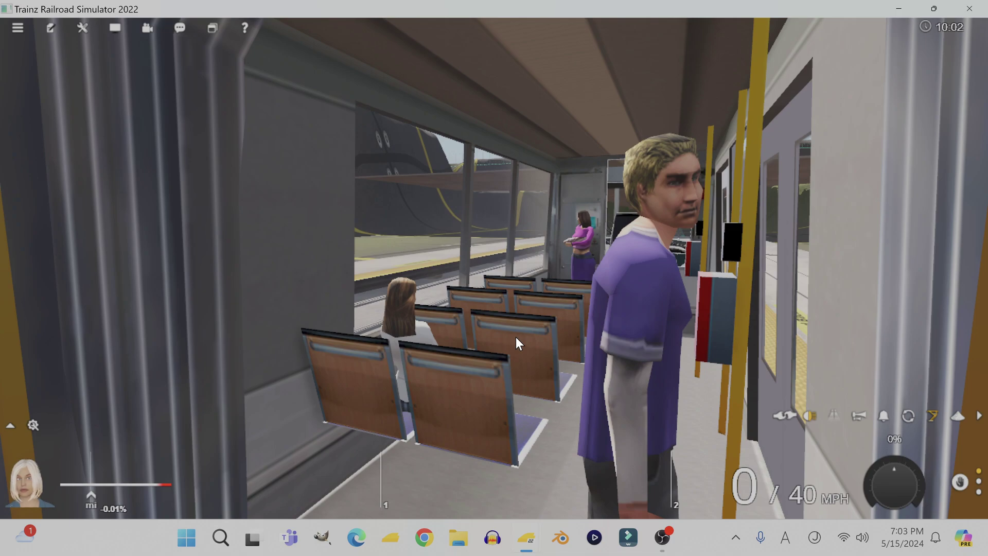
key(bracketright)
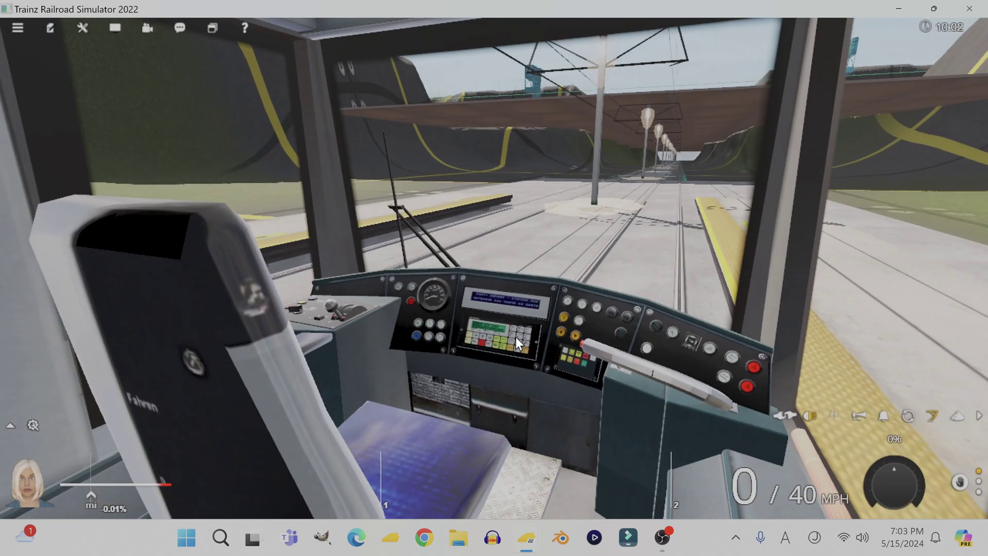
key(bracketleft)
key(bracketright)
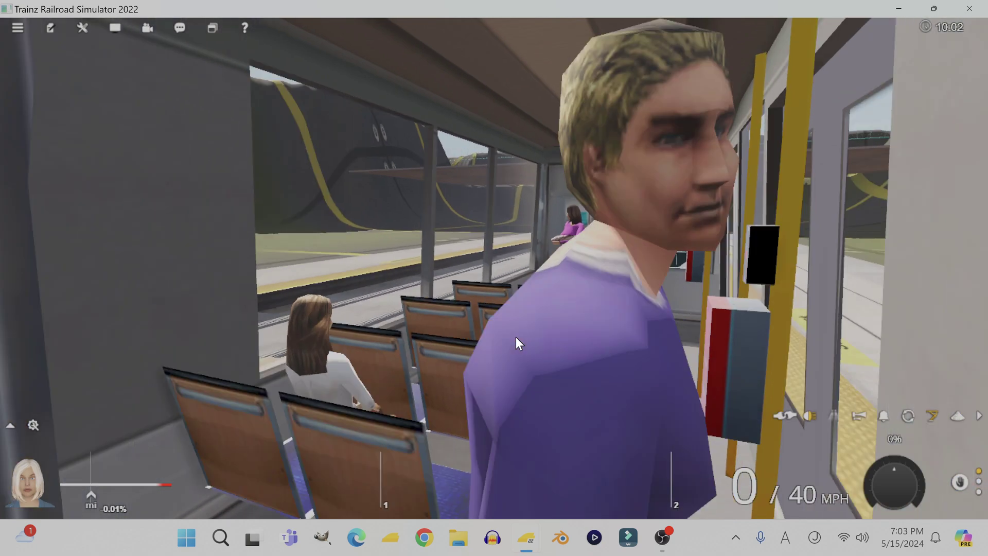
key(bracketright)
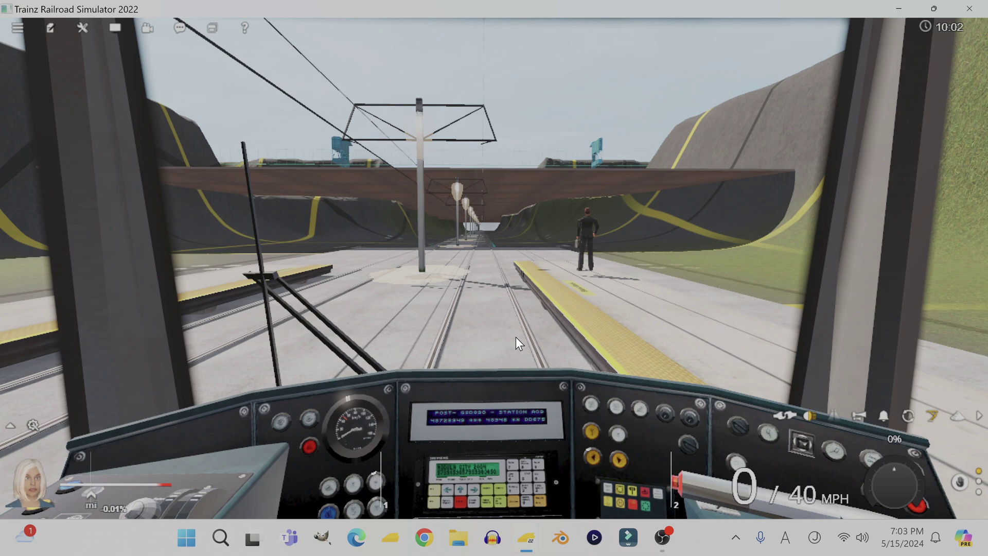
Step: View the tram from outside, focus on the car near the pantograph, and return to the driver's cab
key(2)
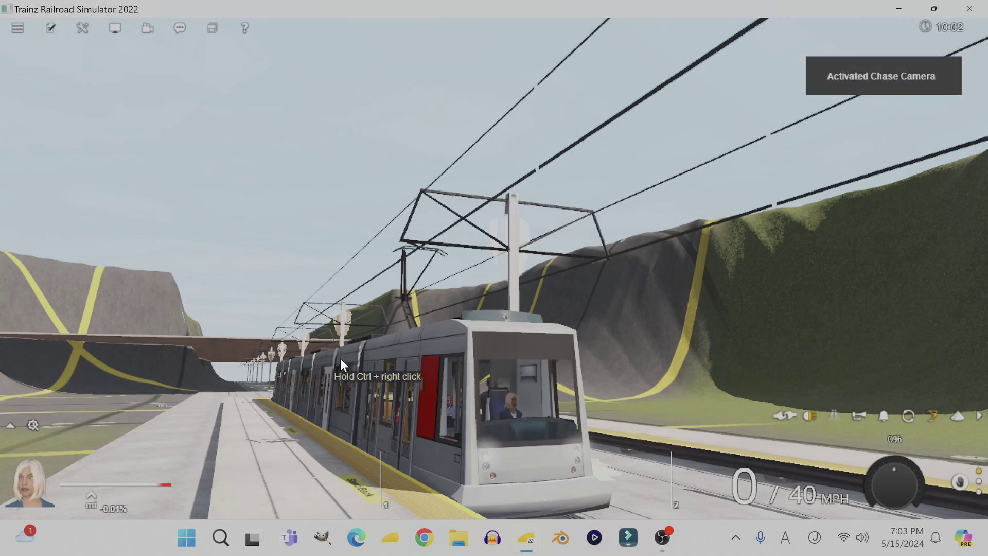
click(348, 386)
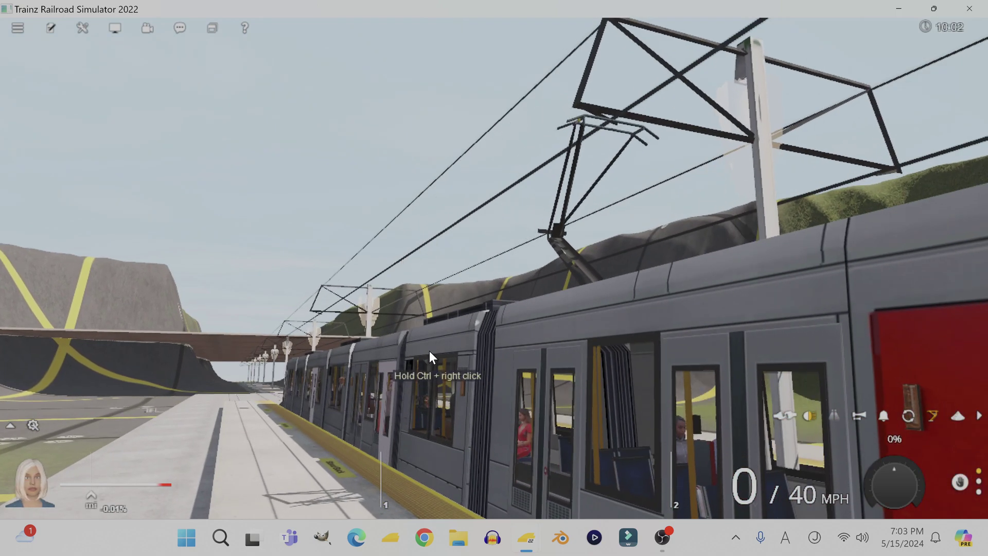
key(1)
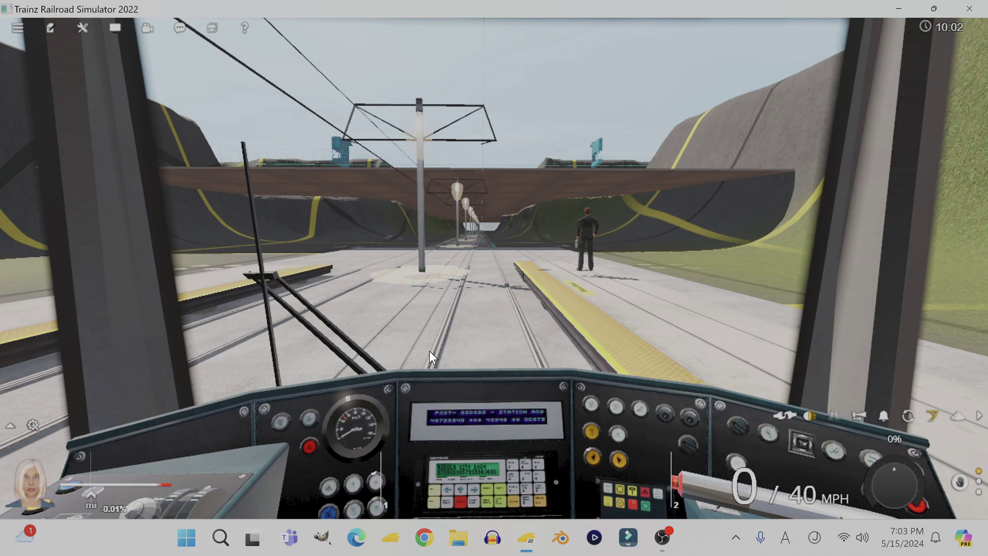
Step: Start the tram forward along the platform by raising the throttle to 100%
key(w)
key(w)
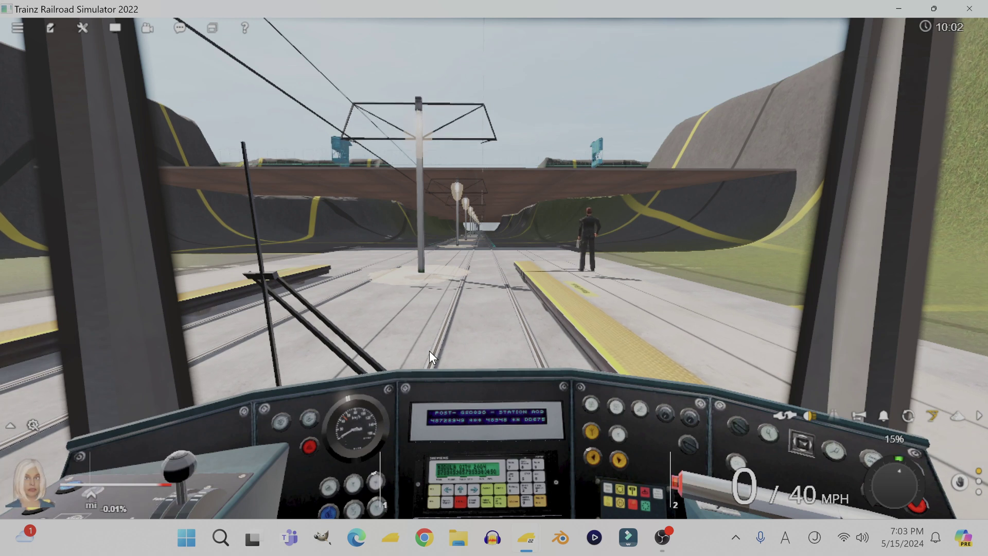
key(w)
key(w)
key(w)
key(w)
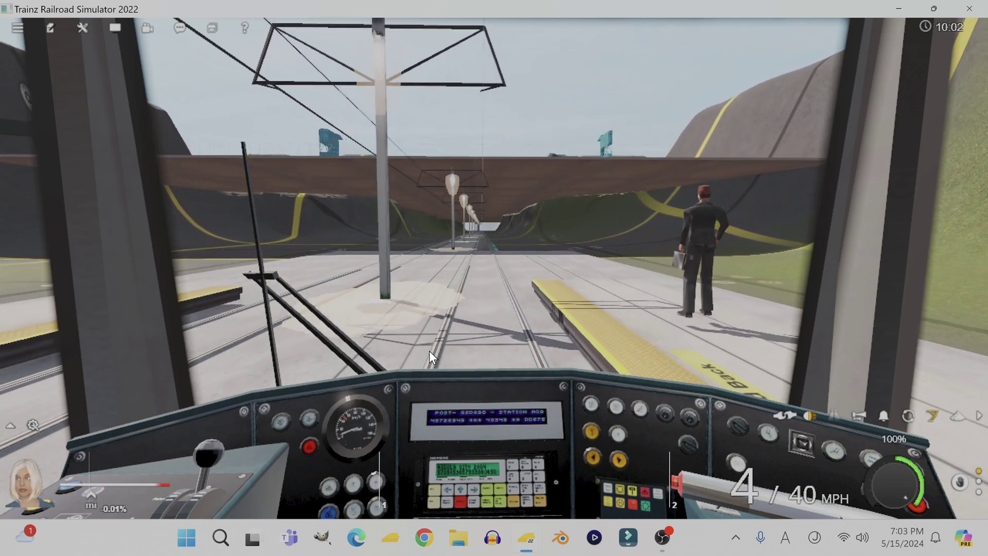
Step: Follow the moving tram from outside, viewing it beside the business person and from above its roof
key(2)
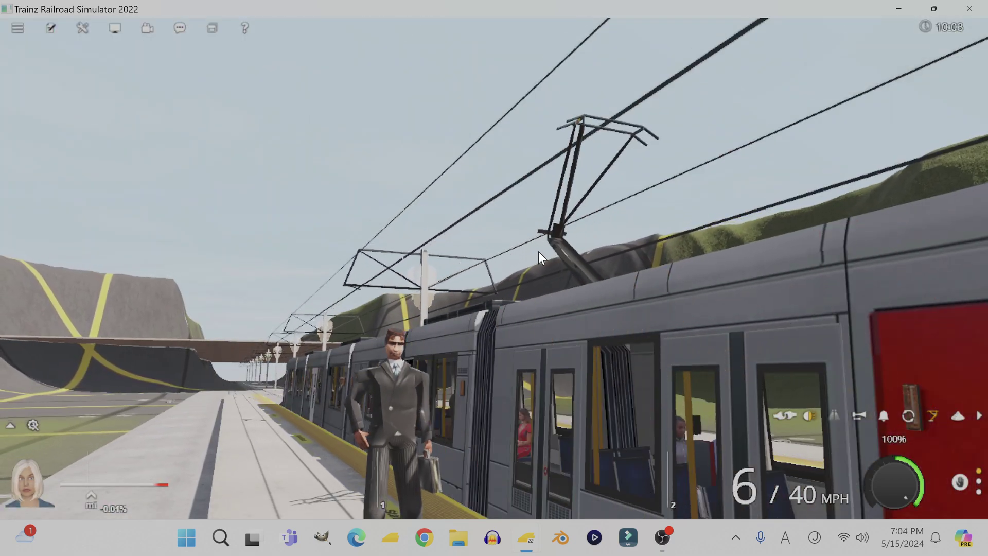
key(Left)
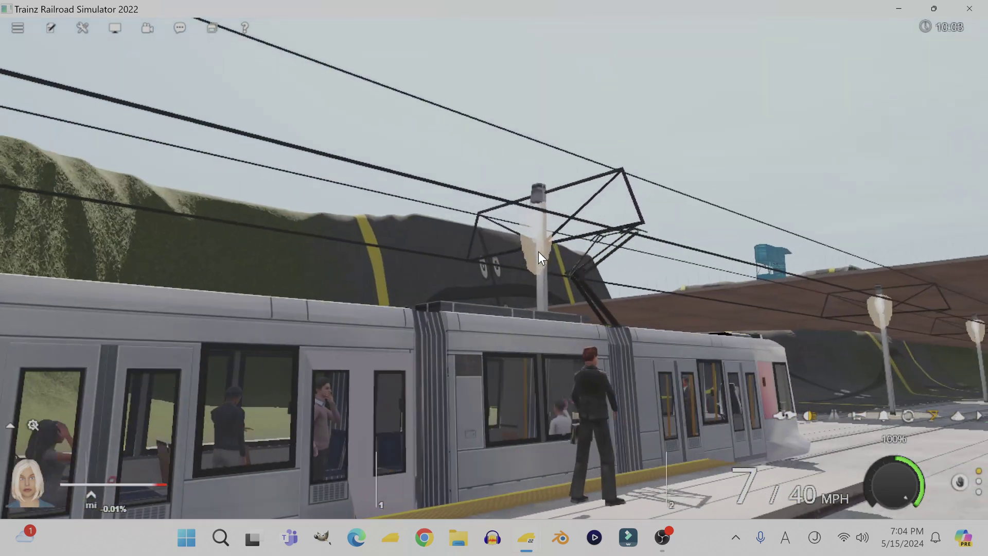
key(Up)
key(Up)
key(Left)
key(Down)
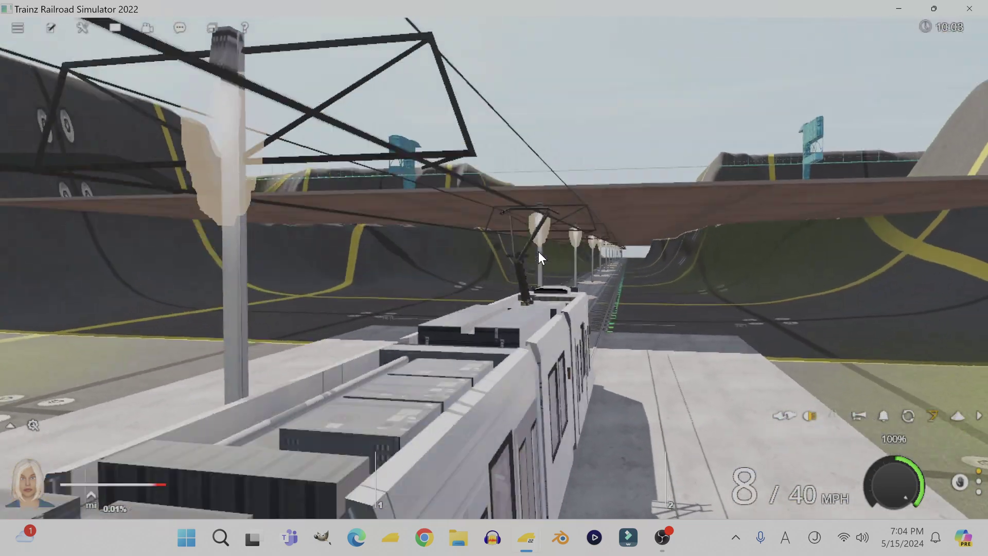
Step: Stop the moving tram beneath the brown overhead deck by cutting the throttle to 0%
key(Left)
key(Down)
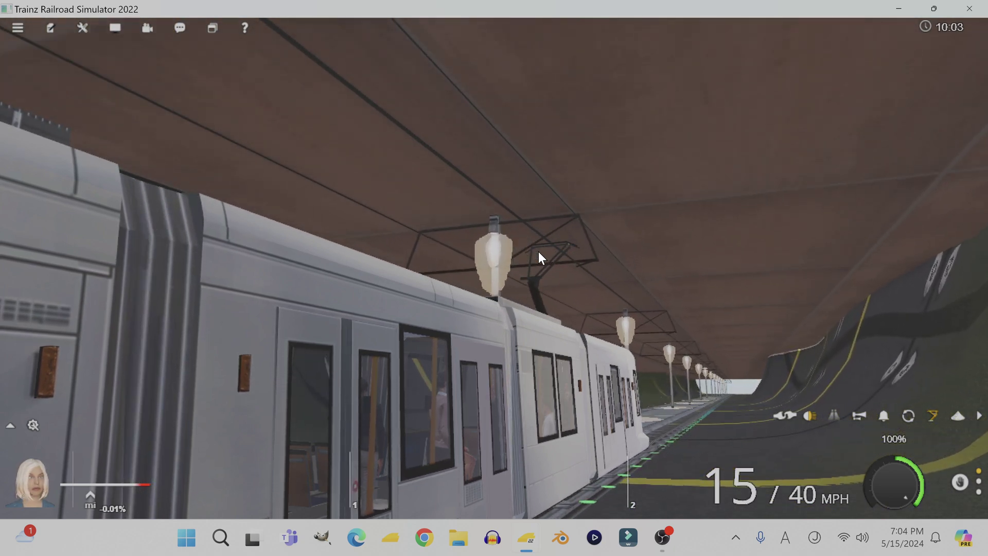
key(s)
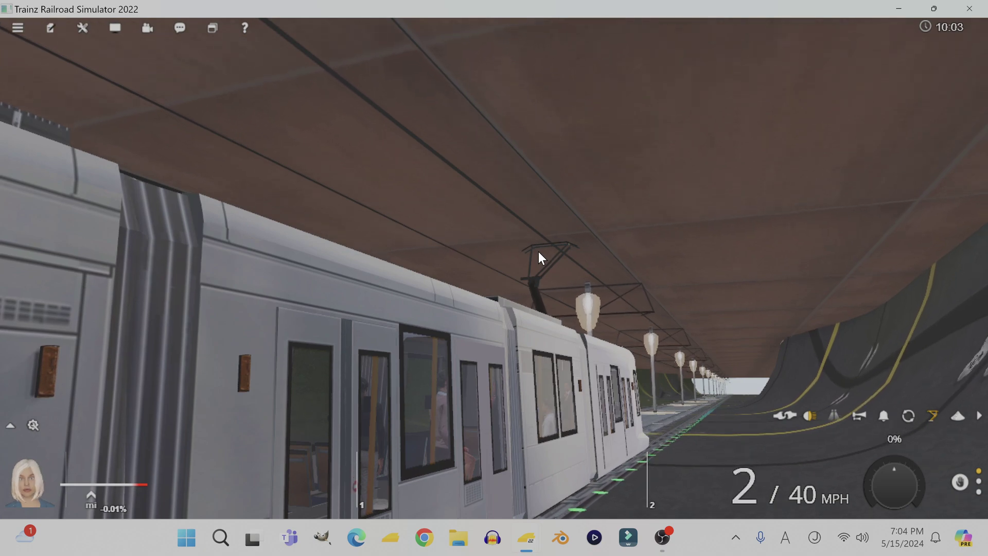
Step: Shift the exterior view along the stopped tram to its rear car with the seated passenger in pink
key(minus)
key(minus)
key(minus)
key(minus)
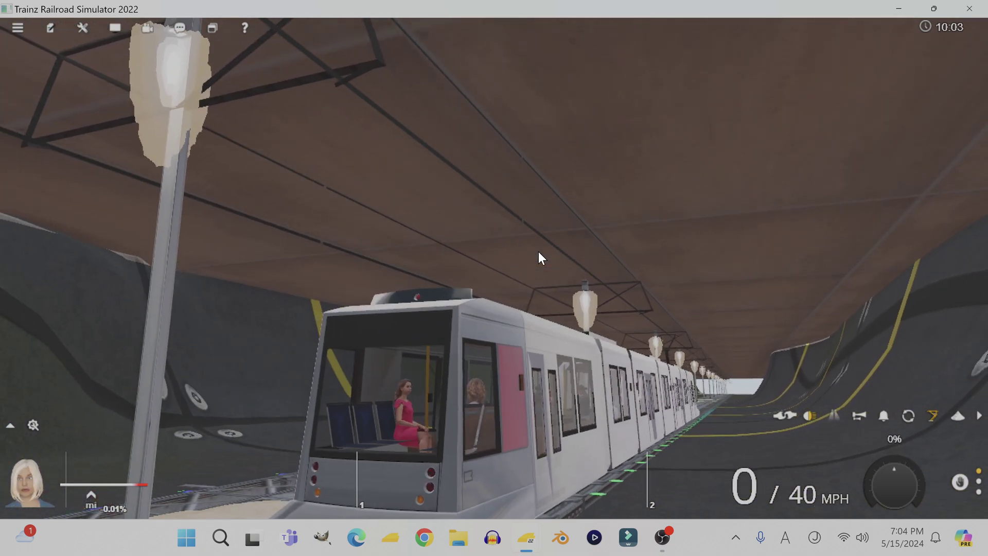
Step: Check the track ahead from the driver's cab, and view the whole tram and its surroundings from farther outside
key(1)
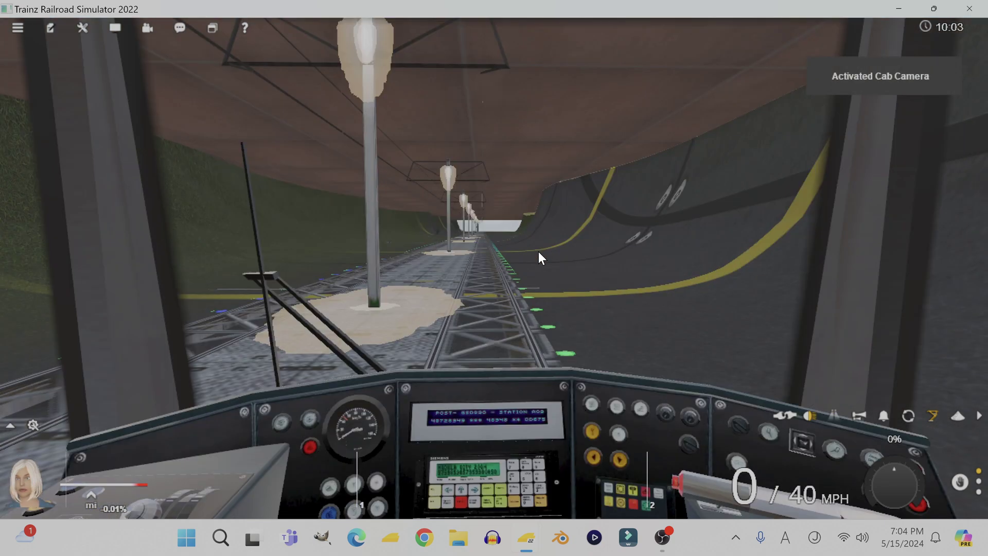
key(2)
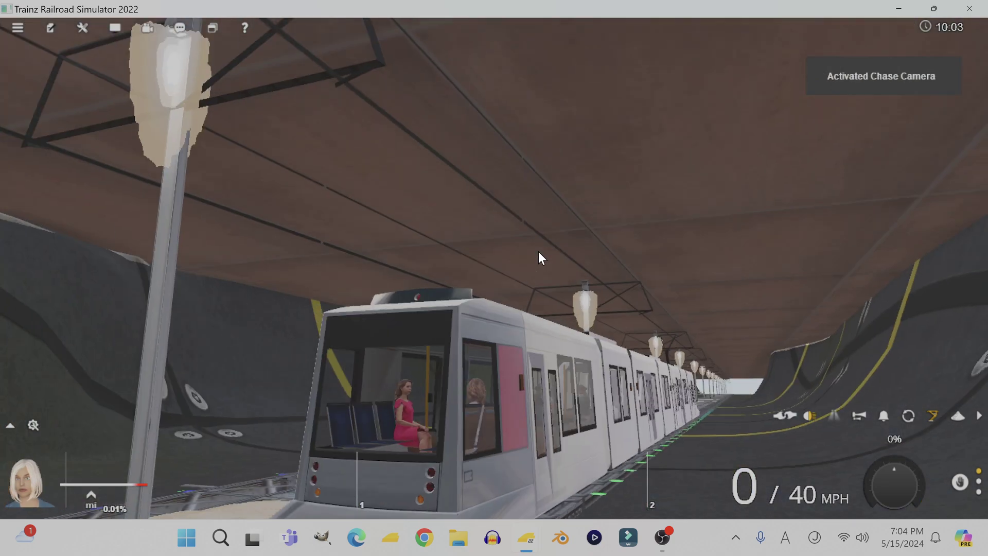
scroll(502, 247, down, 5)
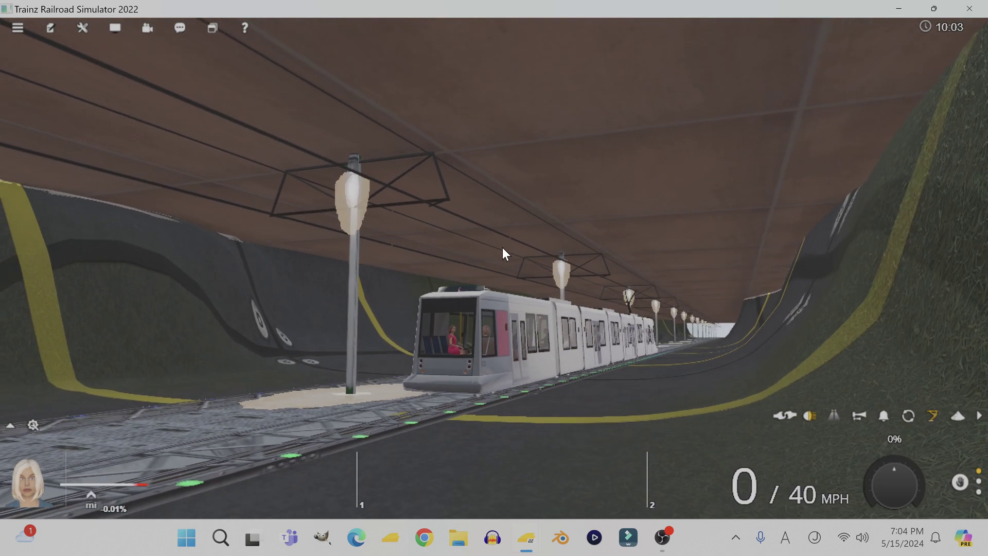
right_drag(442, 382, 268, 422)
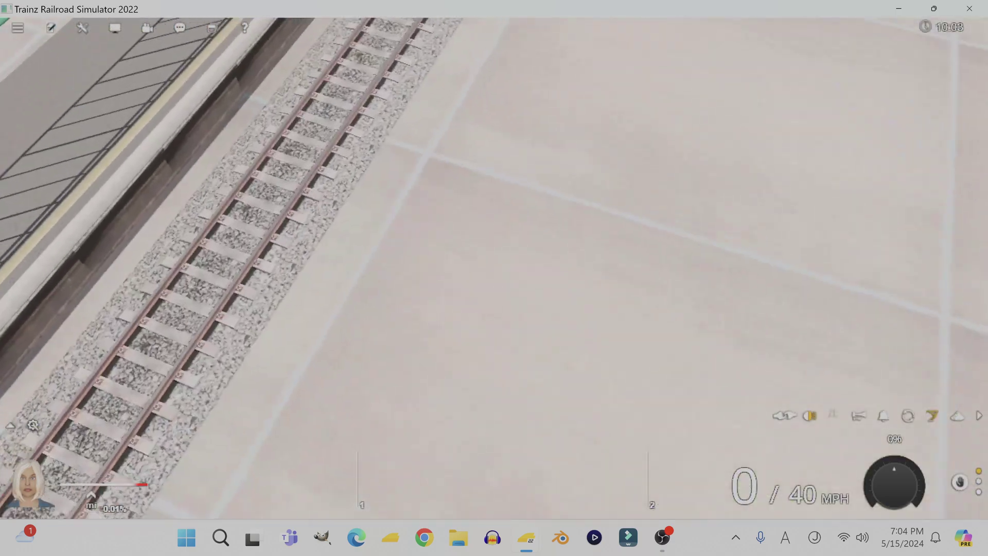